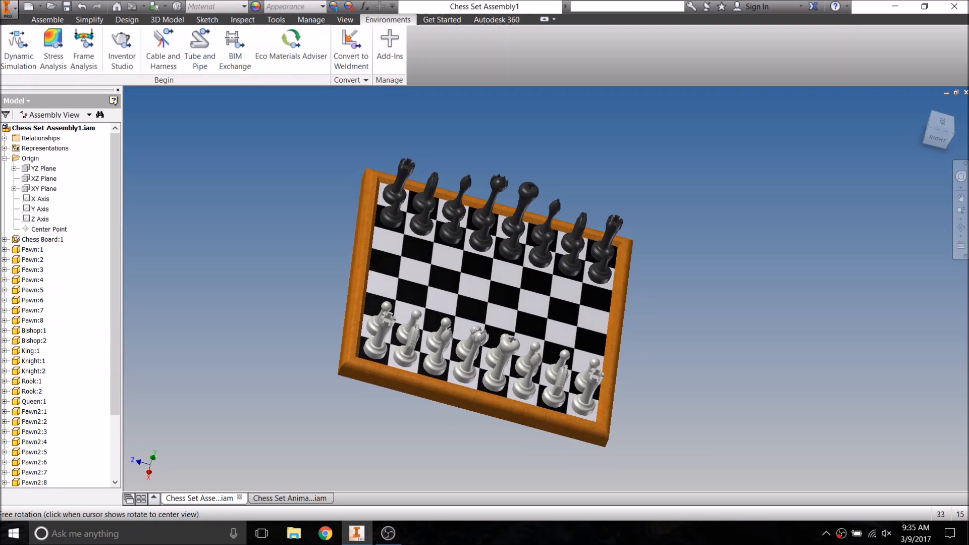
- Play the existing animation in the Chess Set Animation Trial1 document, stop it, and return to the Chess Set Assembly1 document
{"action": "left_click", "coordinate": [941, 141]}
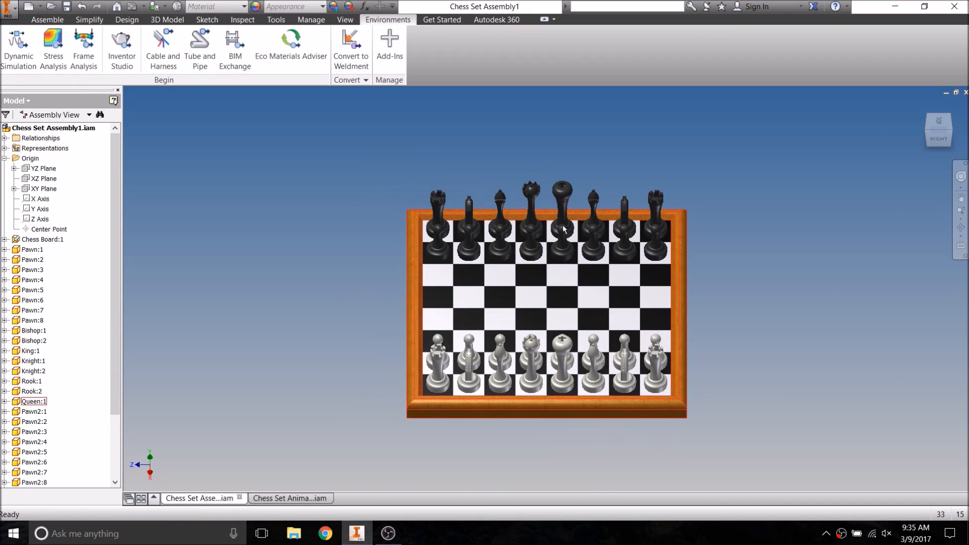
{"action": "middle_click_drag", "start_coordinate": [729, 340], "coordinate": [656, 342], "text": "shift"}
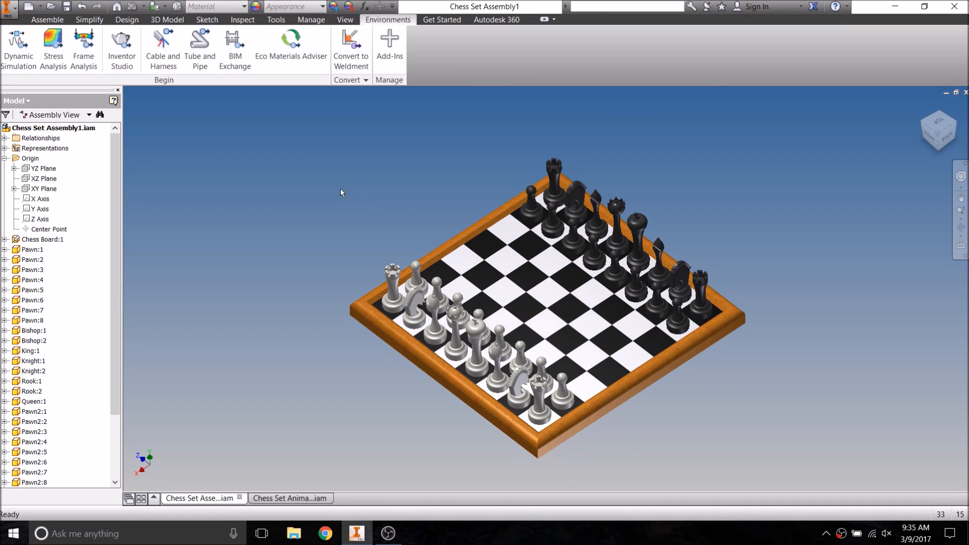
{"action": "left_click", "coordinate": [302, 498]}
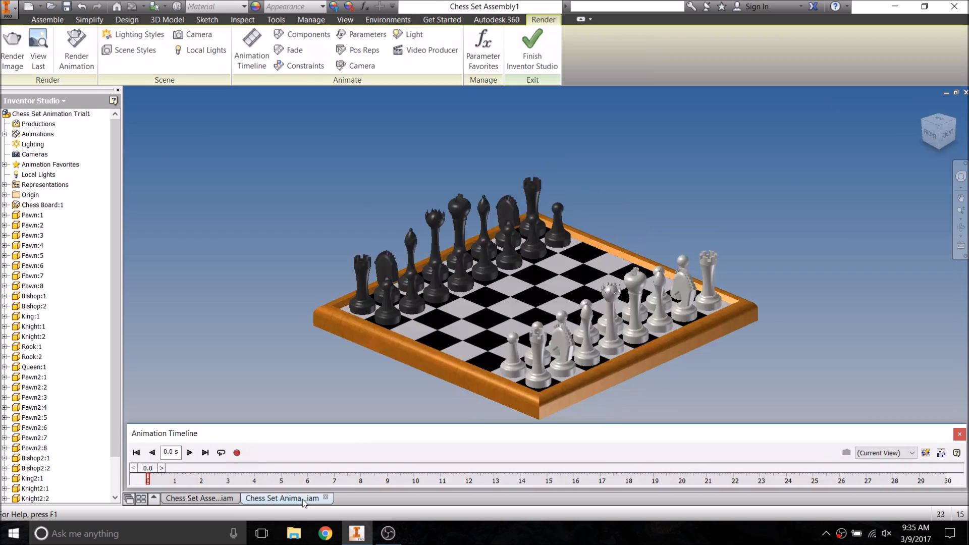
{"action": "left_click", "coordinate": [189, 452]}
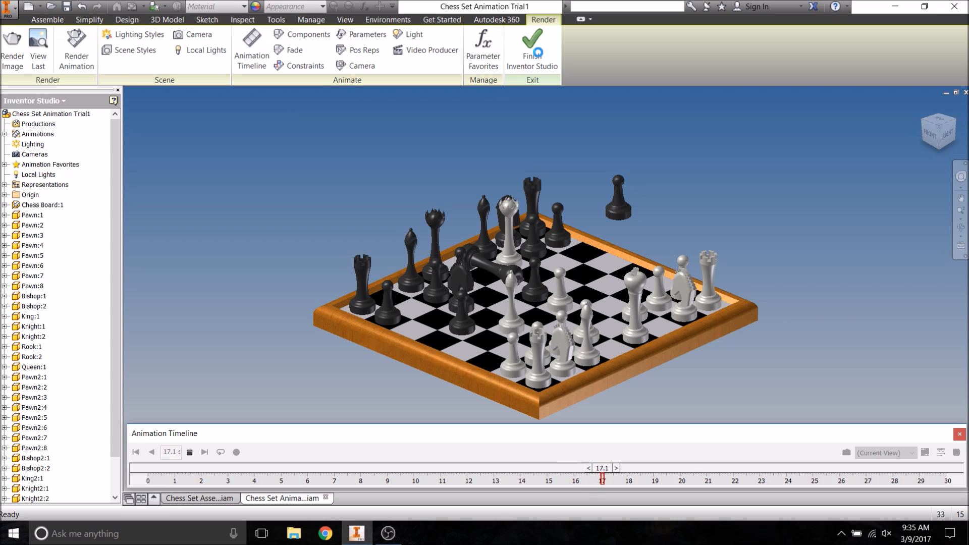
{"action": "left_click", "coordinate": [190, 452]}
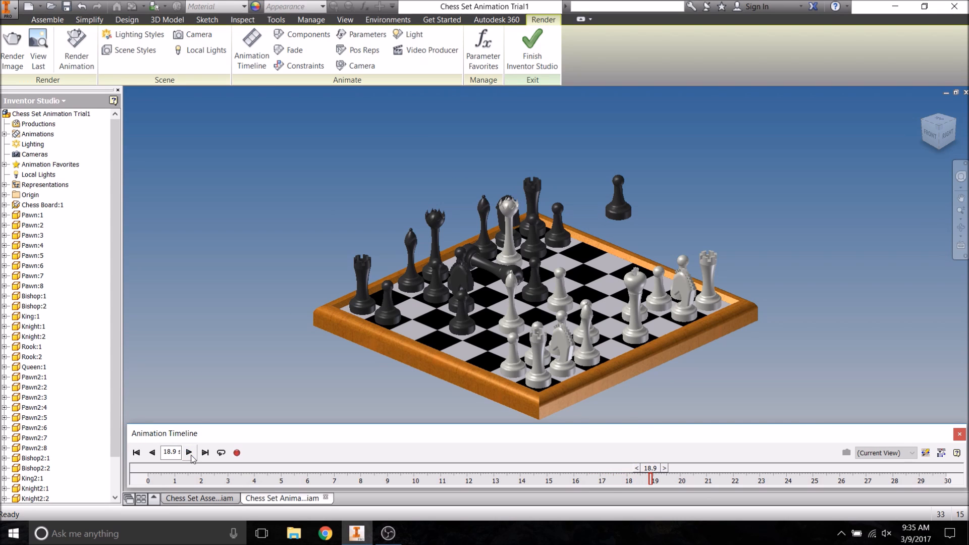
{"action": "left_click", "coordinate": [532, 48]}
{"action": "left_click", "coordinate": [201, 499]}
- Turn on the degrees of freedom display for the chess set assembly
{"action": "middle_click_drag", "start_coordinate": [319, 377], "coordinate": [320, 361], "text": "shift"}
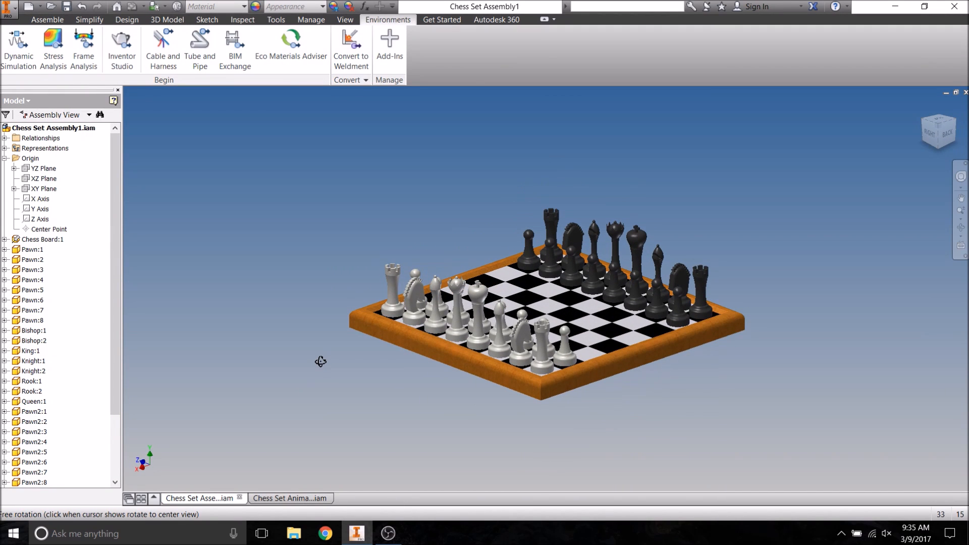
{"action": "middle_click_drag", "start_coordinate": [383, 217], "coordinate": [354, 210]}
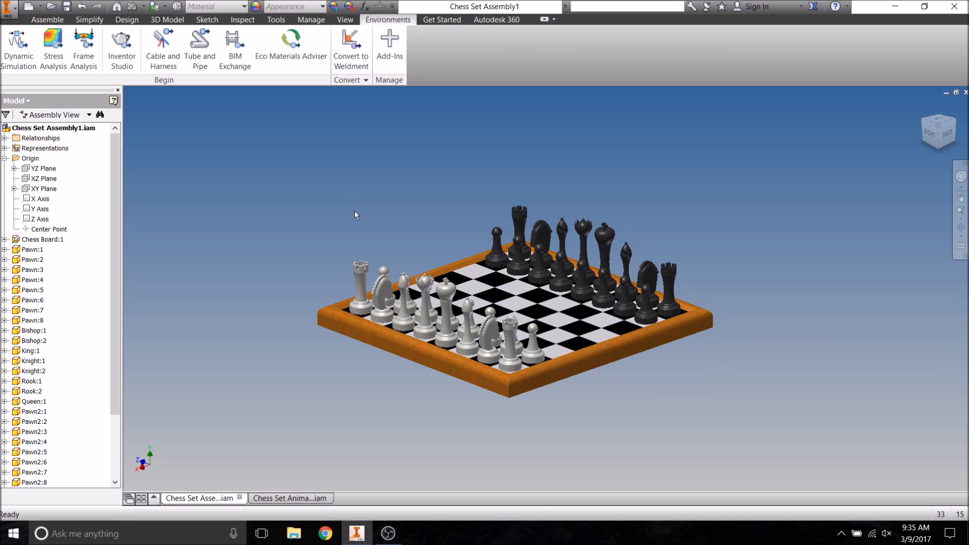
{"action": "left_click", "coordinate": [347, 21]}
{"action": "left_click", "coordinate": [110, 50]}
{"action": "scroll", "coordinate": [380, 211], "scroll_direction": "up", "scroll_amount": 1}
{"action": "middle_click_drag", "start_coordinate": [403, 177], "coordinate": [430, 186], "text": "shift"}
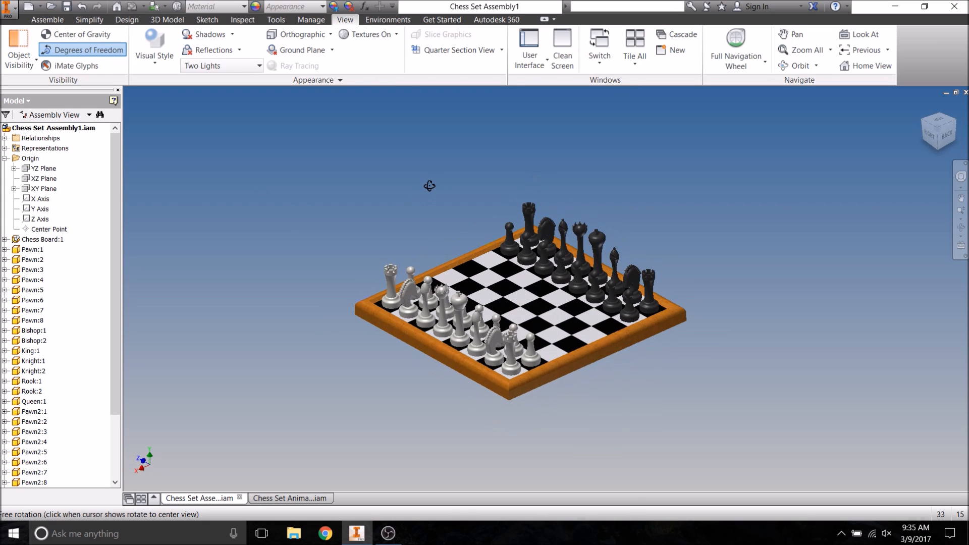
{"action": "scroll", "coordinate": [577, 308], "scroll_direction": "down", "scroll_amount": 4}
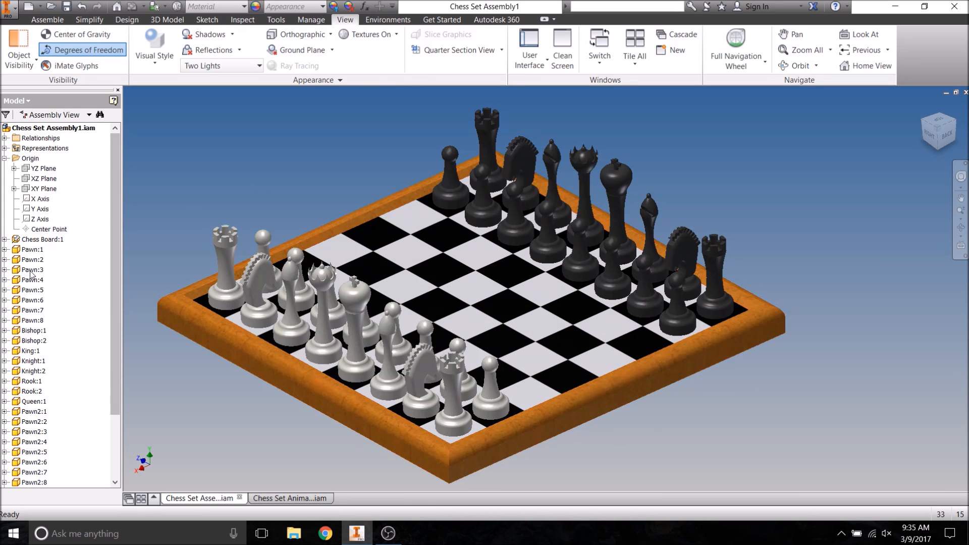
- Delete the Mate:9 constraint from Pawn:1 to free the pawn along one direction
{"action": "left_click", "coordinate": [4, 249]}
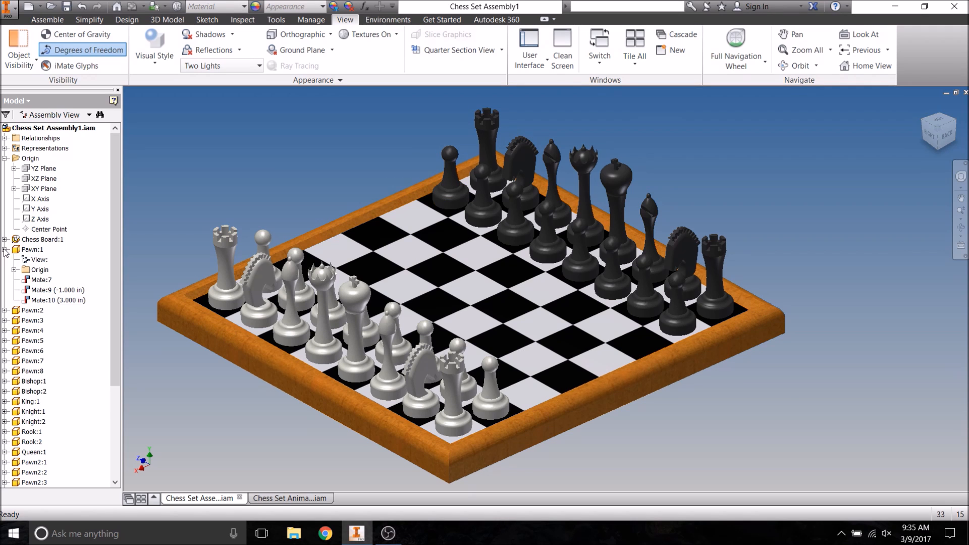
{"action": "right_click", "coordinate": [64, 289]}
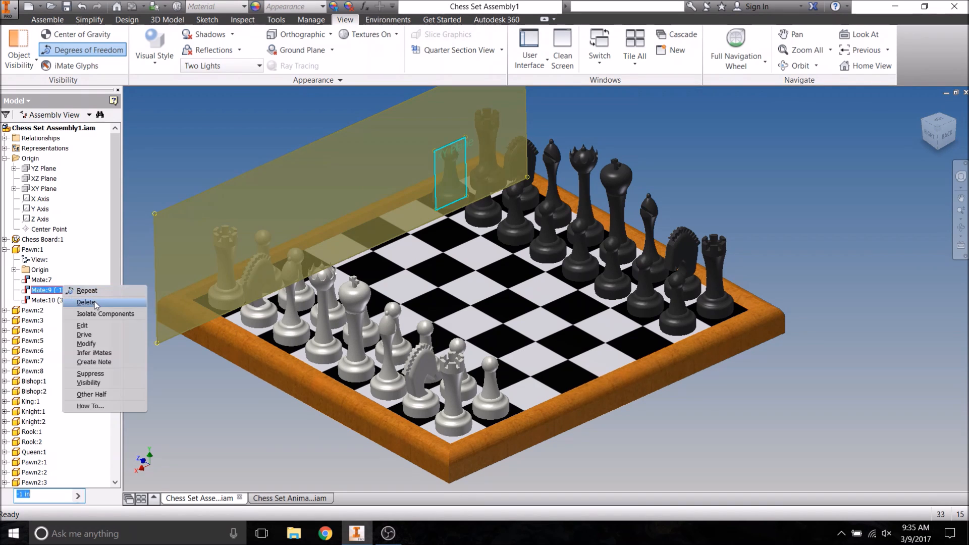
{"action": "left_click", "coordinate": [86, 303]}
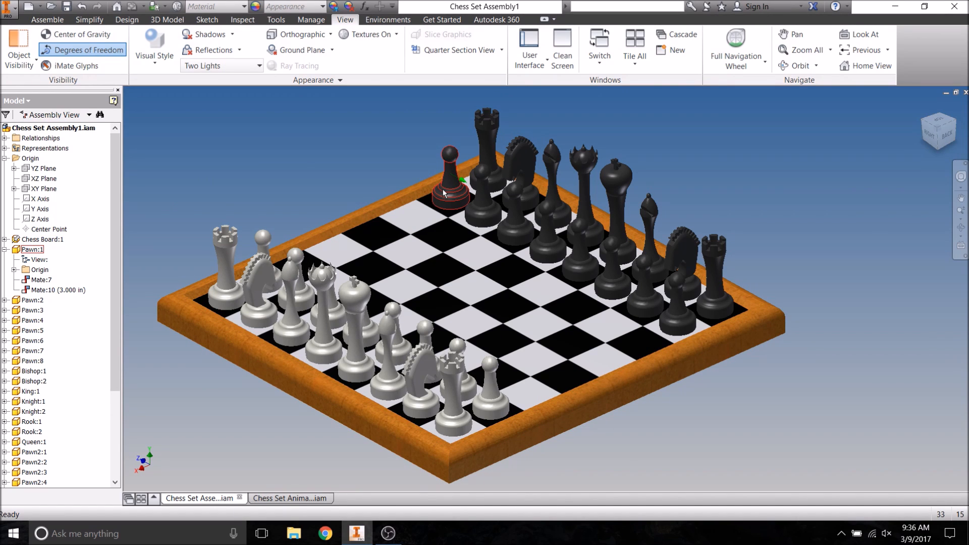
- Test the freedom of Pawn:1 by sliding it across the board and back to its starting square
{"action": "left_click_drag", "start_coordinate": [444, 192], "coordinate": [533, 279]}
{"action": "left_click_drag", "start_coordinate": [525, 244], "coordinate": [447, 192]}
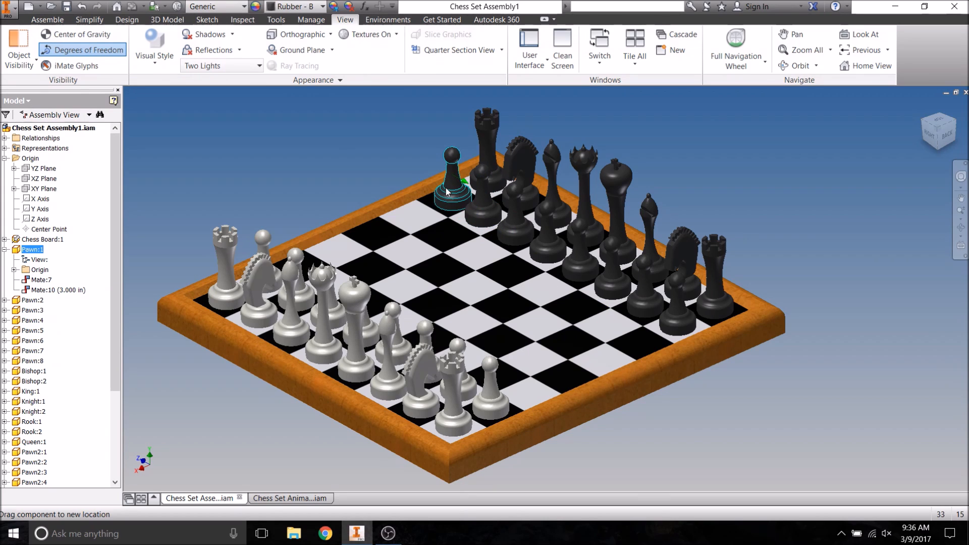
{"action": "left_click", "coordinate": [316, 163]}
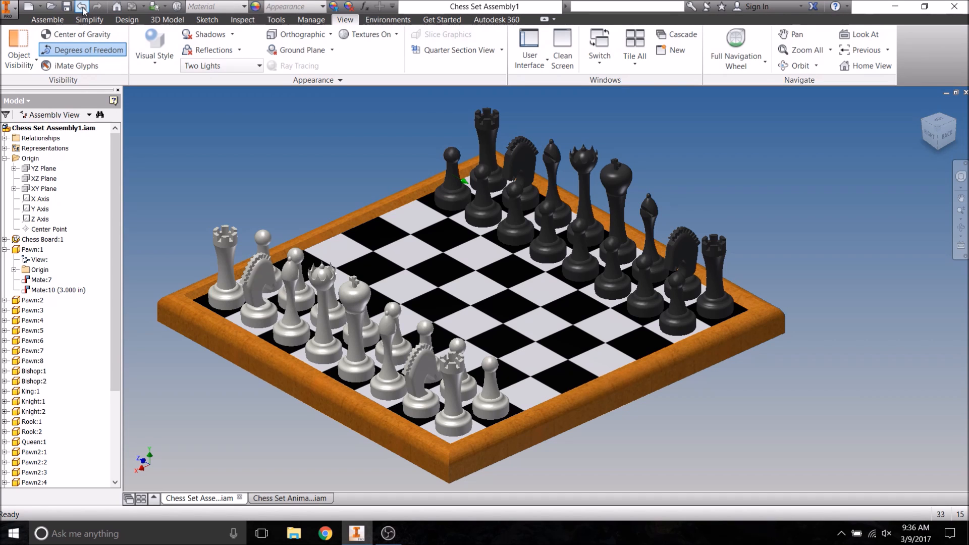
- Make the XY Plane of Pawn:1 and the XY Plane of the assembly origin visible
{"action": "left_click", "coordinate": [14, 270]}
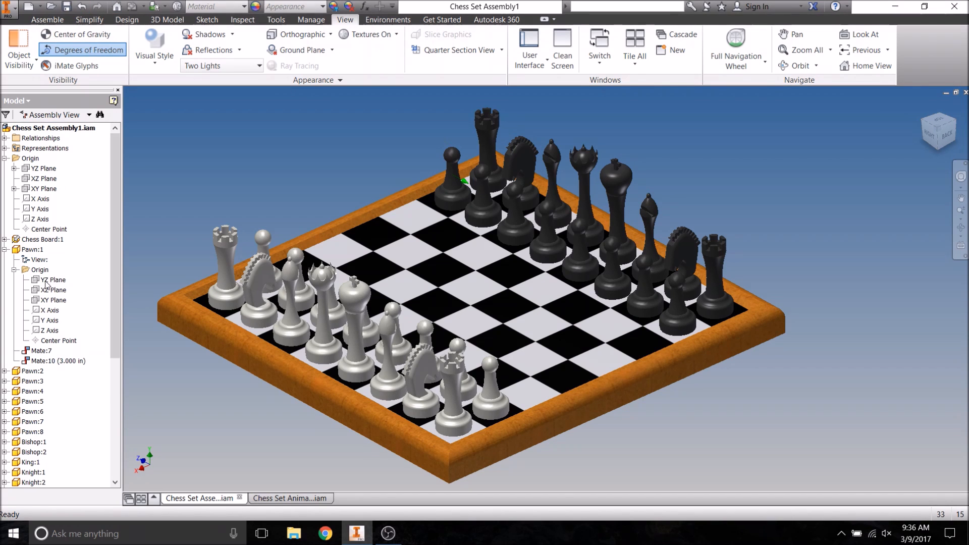
{"action": "left_click", "coordinate": [54, 300]}
{"action": "right_click", "coordinate": [54, 302]}
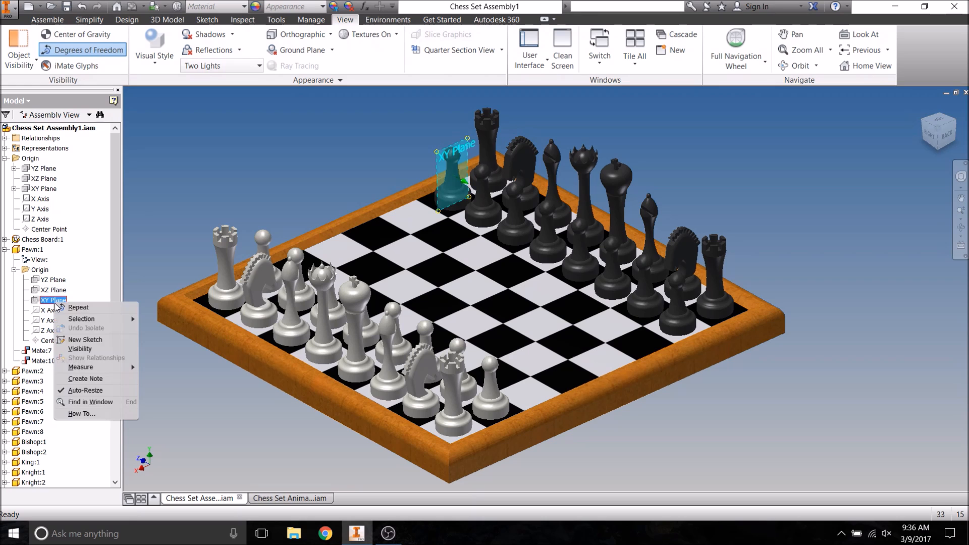
{"action": "left_click", "coordinate": [76, 352]}
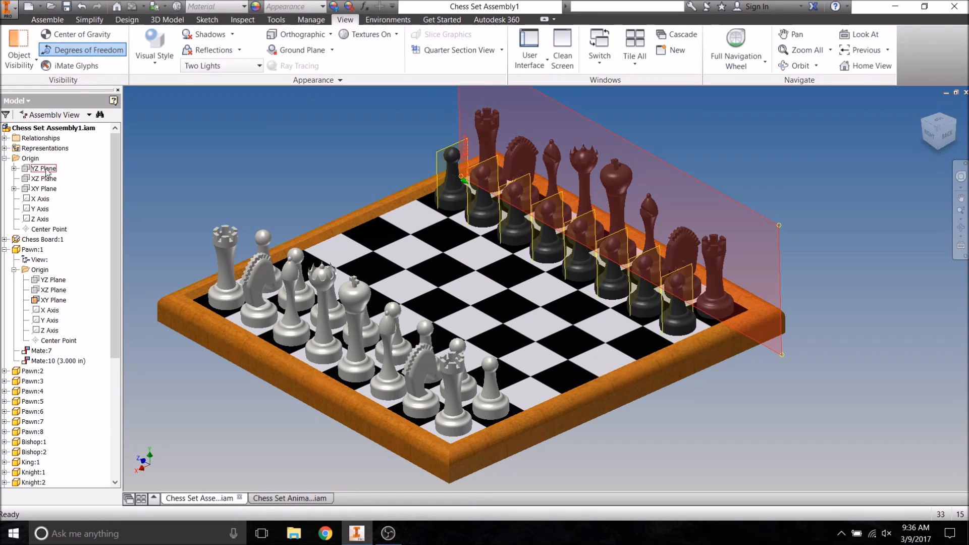
{"action": "right_click", "coordinate": [48, 190]}
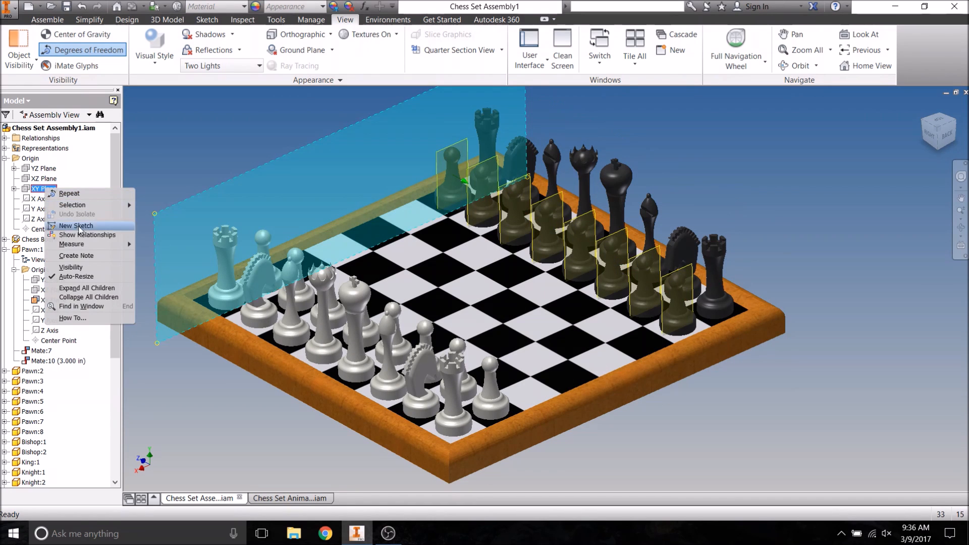
{"action": "left_click", "coordinate": [83, 267]}
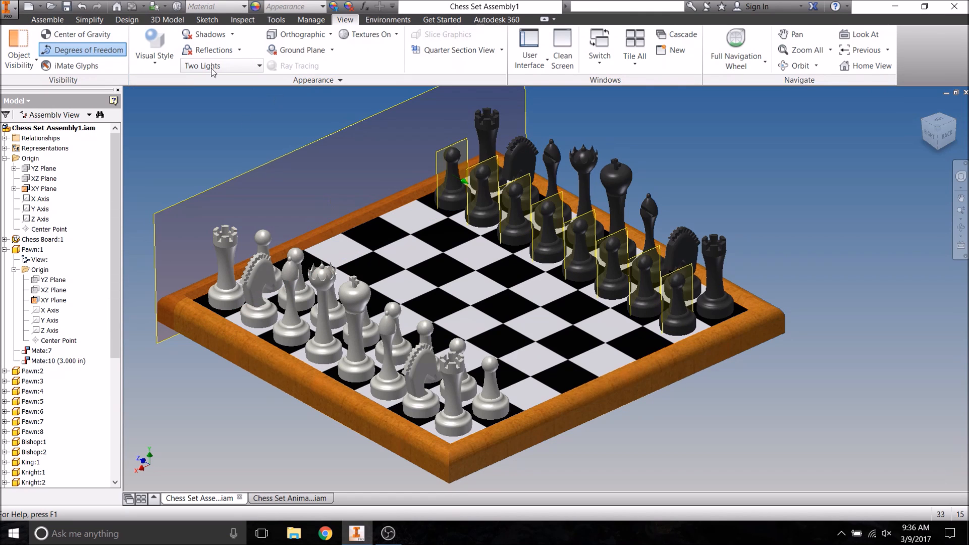
- Place a mate constraint with a -1 in offset between the XY planes of Pawn:1 and the assembly
{"action": "left_click", "coordinate": [47, 19]}
{"action": "left_click", "coordinate": [174, 57]}
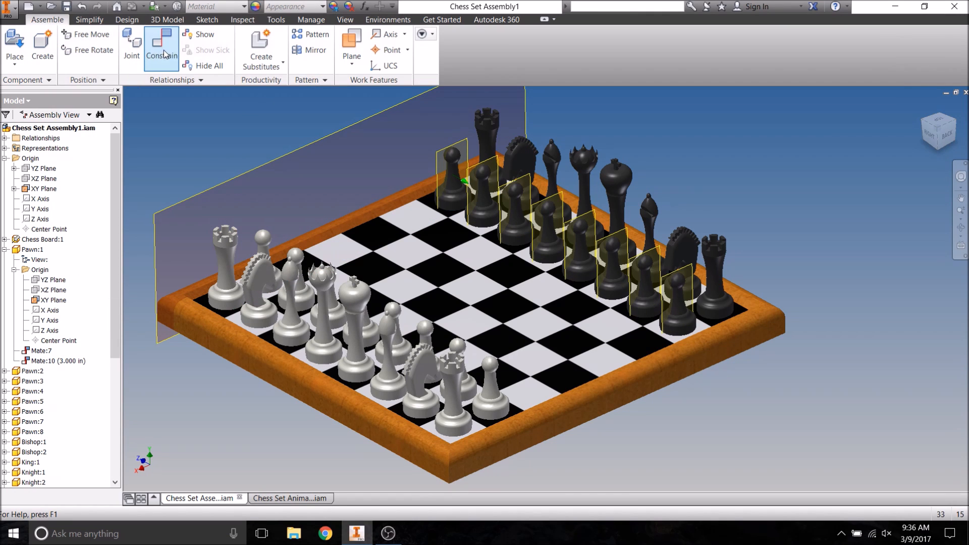
{"action": "left_click", "coordinate": [463, 147]}
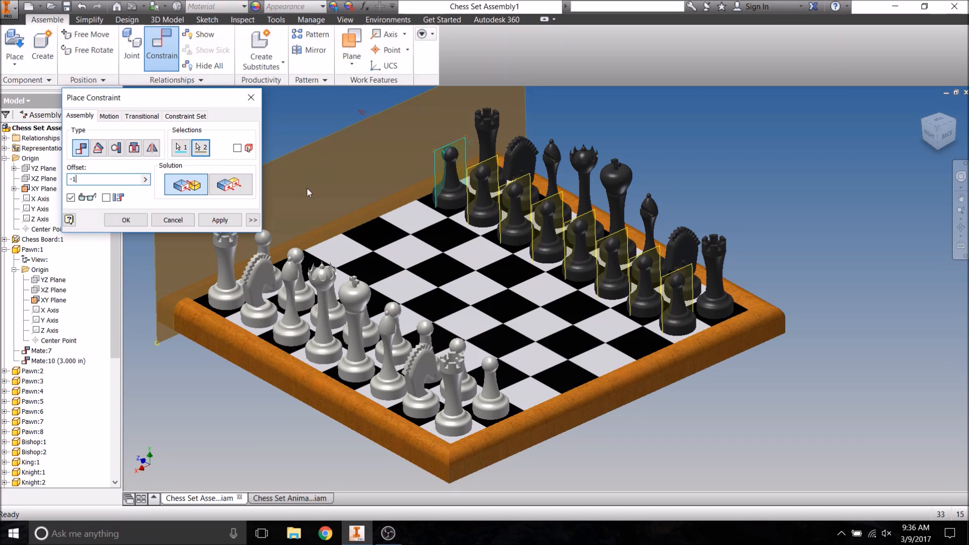
{"action": "left_click", "coordinate": [126, 221]}
- Turn off the degrees of freedom display and hide the XY planes of Pawn:1 and the assembly
{"action": "left_click", "coordinate": [345, 19]}
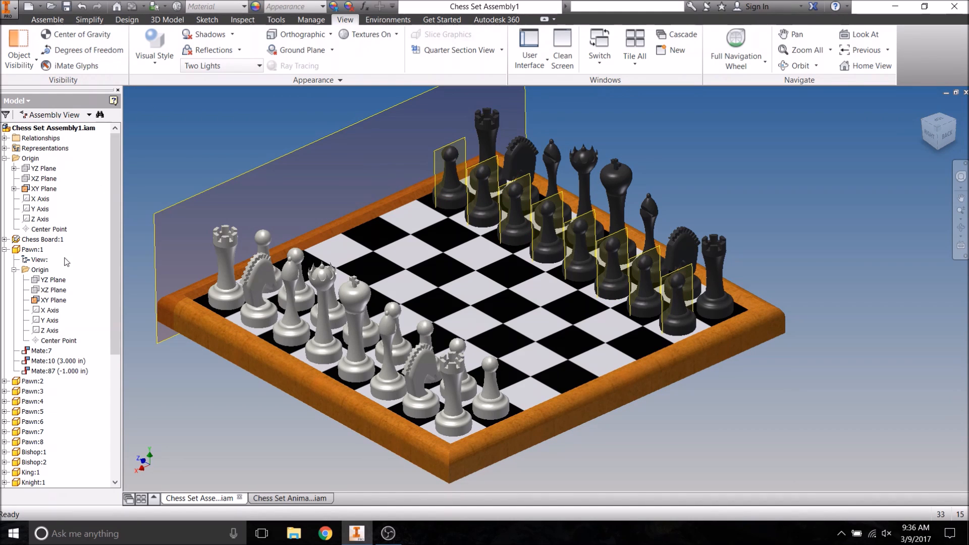
{"action": "right_click", "coordinate": [62, 307]}
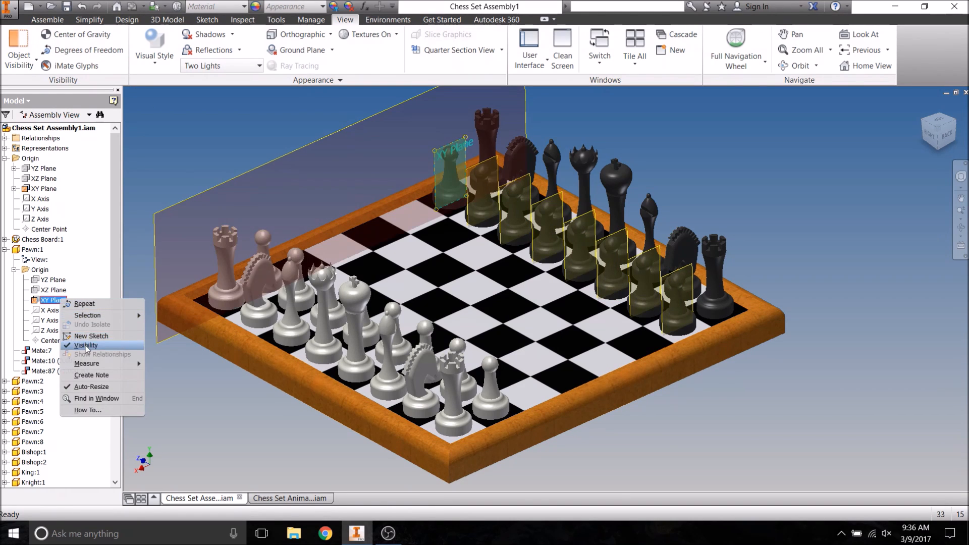
{"action": "left_click", "coordinate": [87, 344]}
{"action": "right_click", "coordinate": [44, 188]}
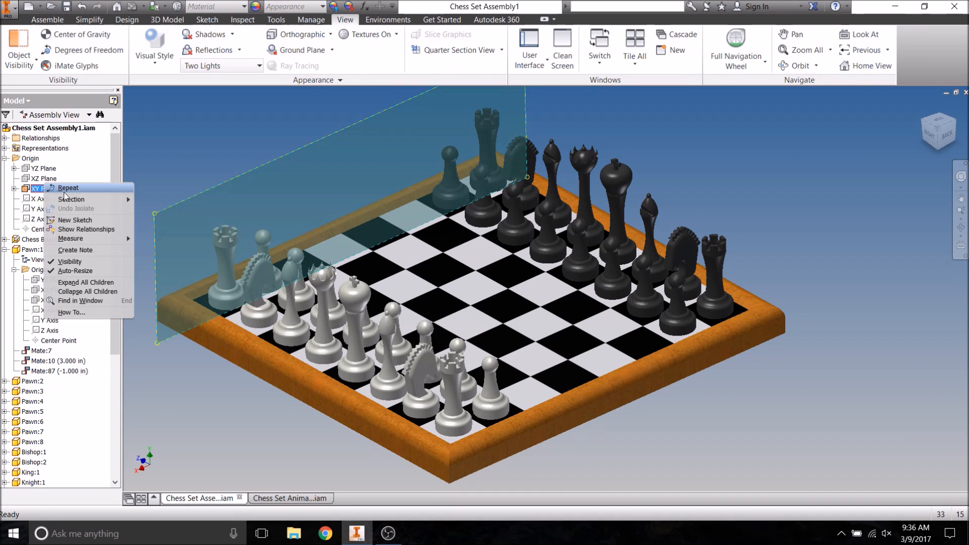
{"action": "left_click", "coordinate": [84, 263]}
{"action": "middle_click_drag", "start_coordinate": [317, 140], "coordinate": [346, 155]}
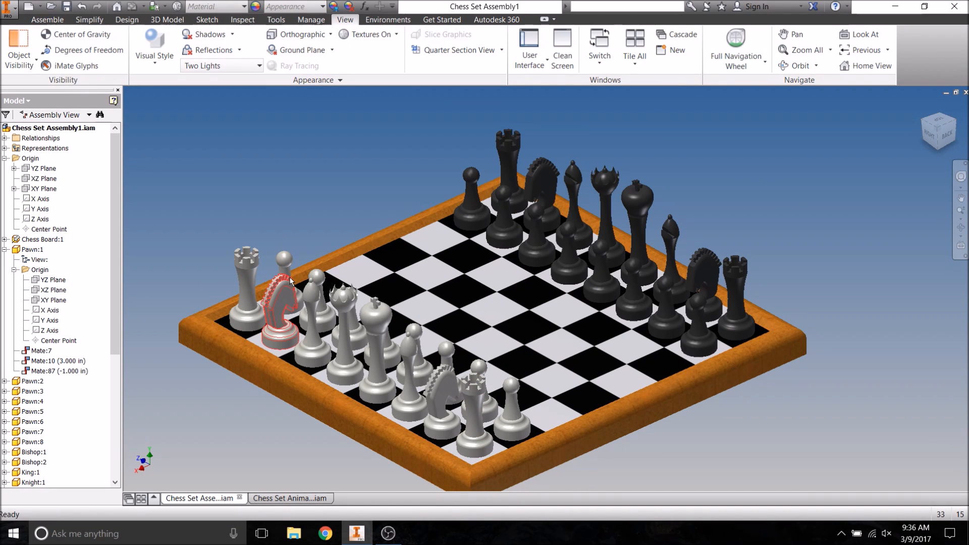
- Enter Inventor Studio, open the animation timeline for the chess set, and move it clear of the board
{"action": "left_click", "coordinate": [388, 19]}
{"action": "left_click", "coordinate": [122, 52]}
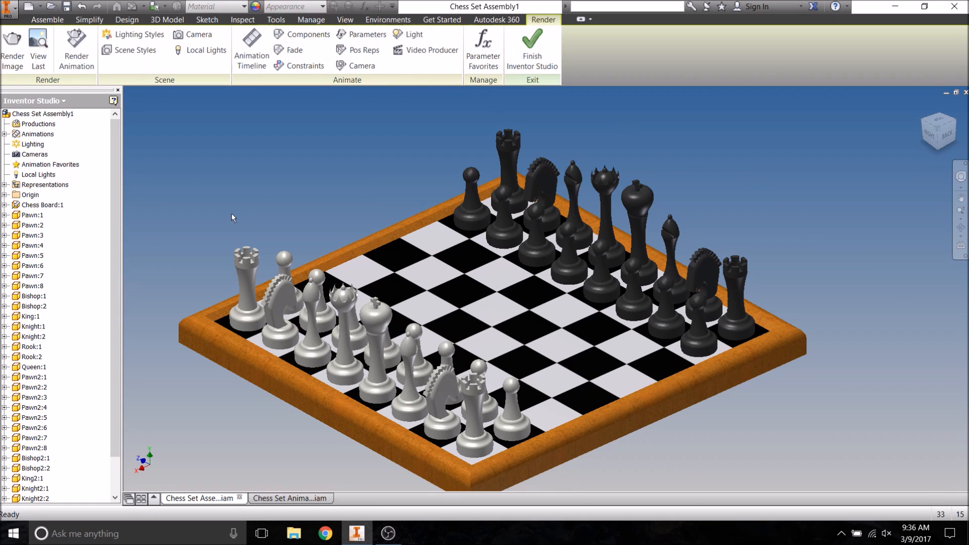
{"action": "left_click", "coordinate": [255, 61]}
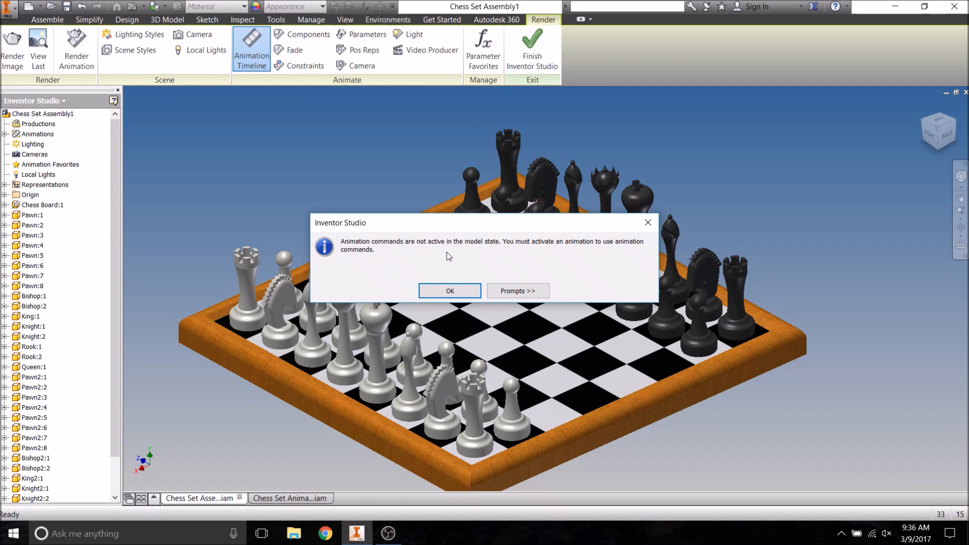
{"action": "left_click", "coordinate": [450, 292]}
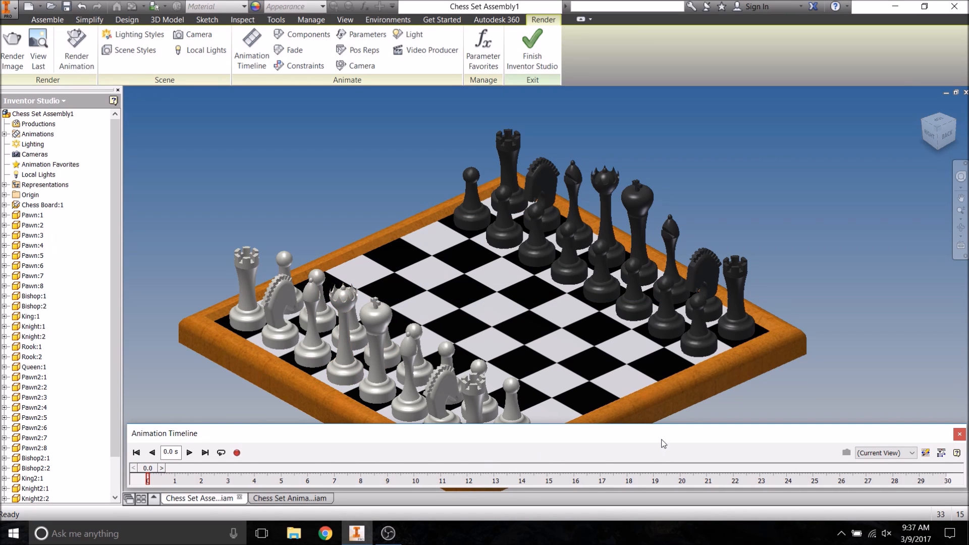
{"action": "left_click_drag", "start_coordinate": [663, 443], "coordinate": [661, 456]}
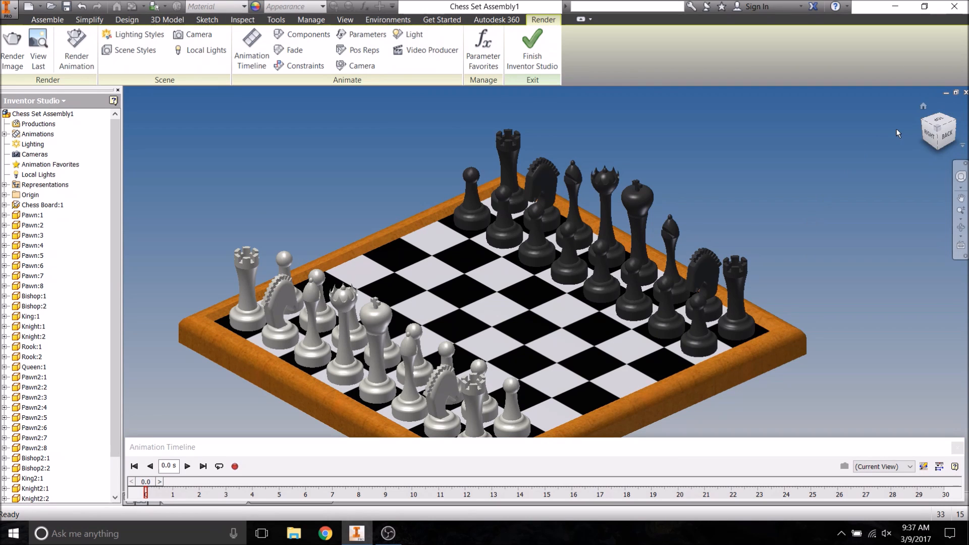
- Examine the white pieces and their pawns in a close isometric view from the right-back corner of the board
{"action": "left_click", "coordinate": [927, 127]}
{"action": "left_click", "coordinate": [950, 130]}
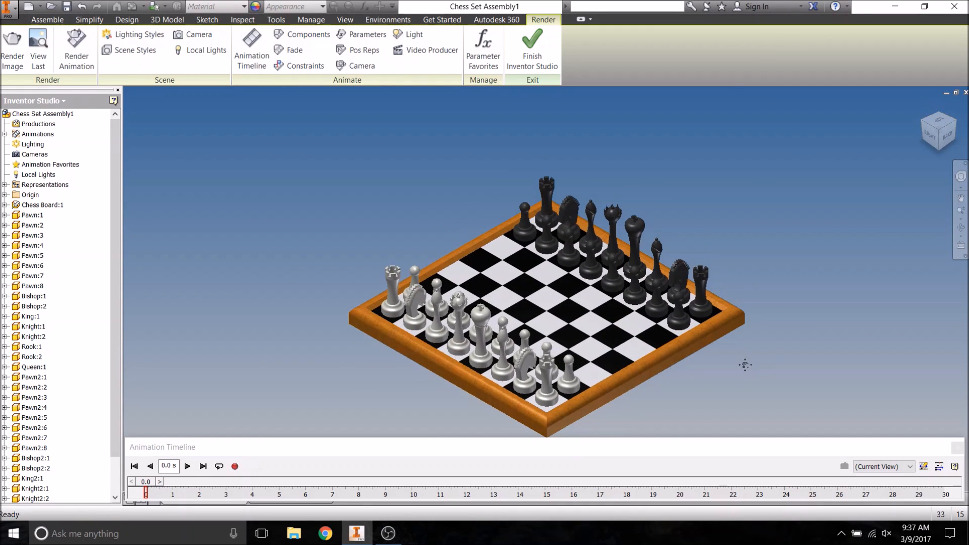
{"action": "left_click_drag", "start_coordinate": [745, 364], "coordinate": [675, 340]}
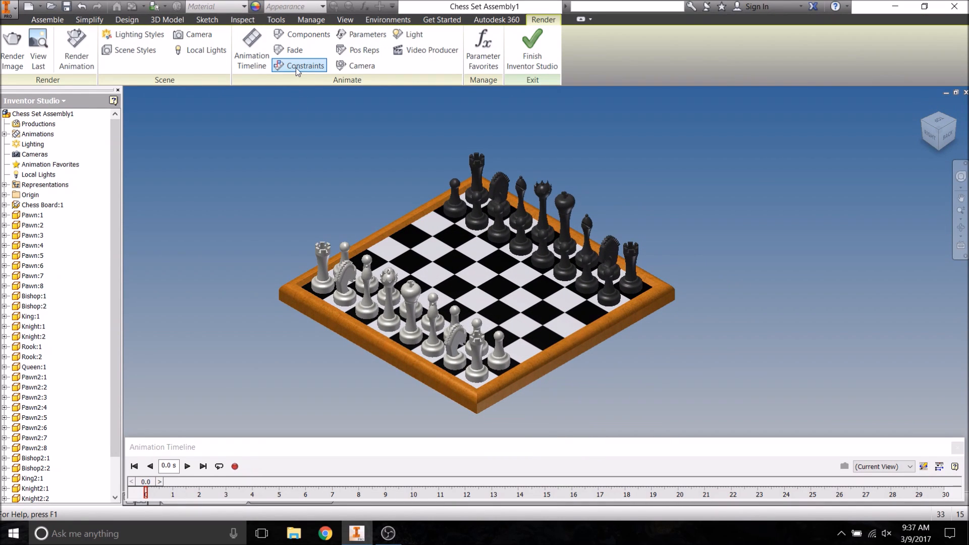
{"action": "scroll", "coordinate": [303, 336], "scroll_direction": "down", "scroll_amount": 3}
{"action": "scroll", "coordinate": [305, 343], "scroll_direction": "up", "scroll_amount": 3}
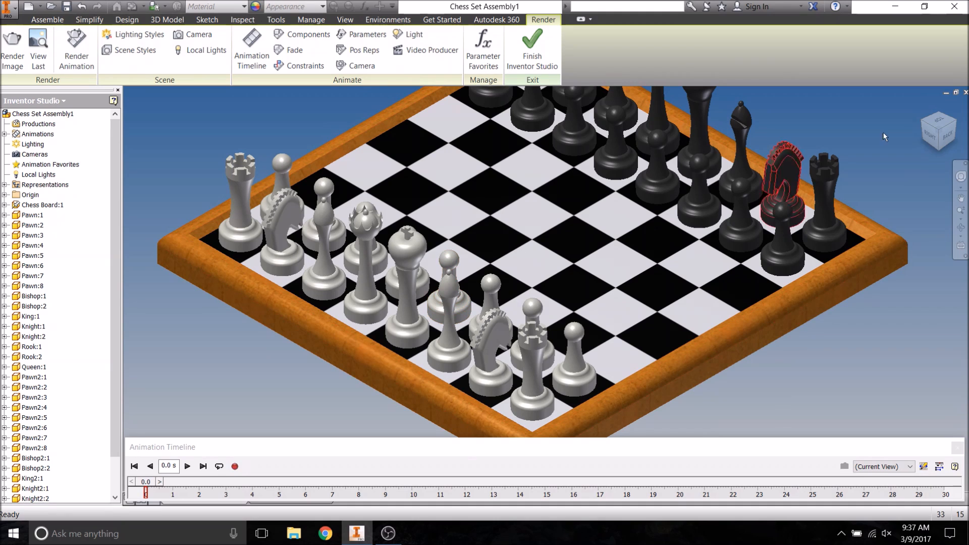
{"action": "left_click", "coordinate": [950, 133]}
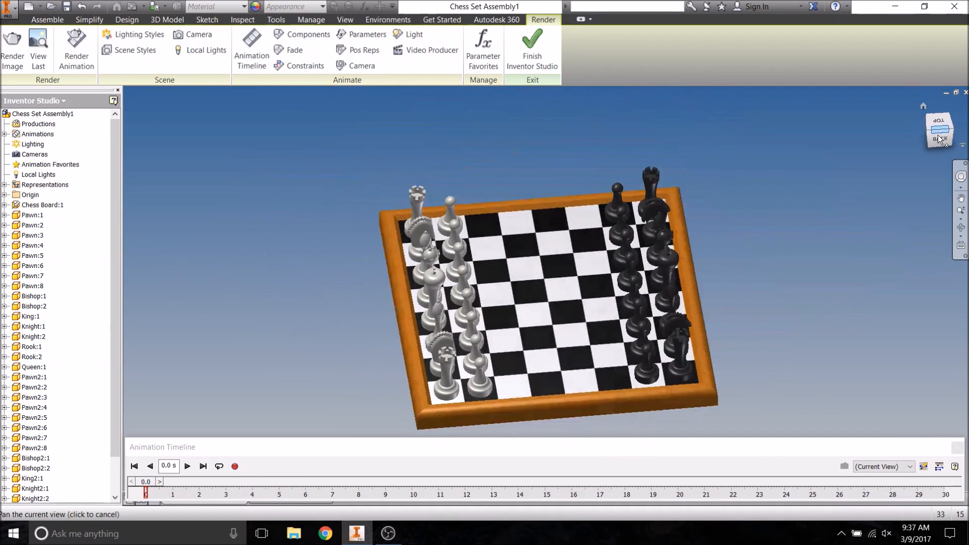
{"action": "left_click", "coordinate": [929, 133]}
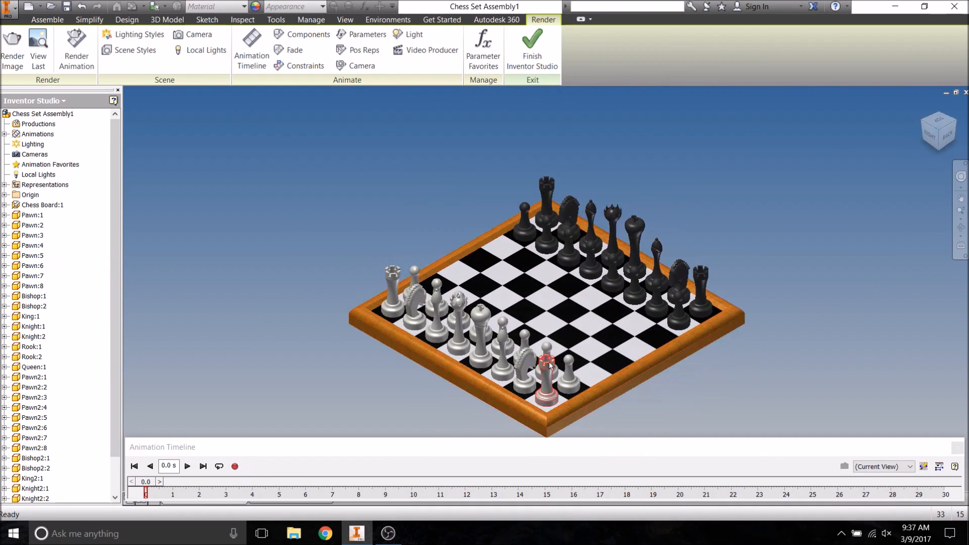
{"action": "scroll", "coordinate": [555, 363], "scroll_direction": "up", "scroll_amount": 5}
{"action": "middle_click_drag", "start_coordinate": [549, 319], "coordinate": [529, 291]}
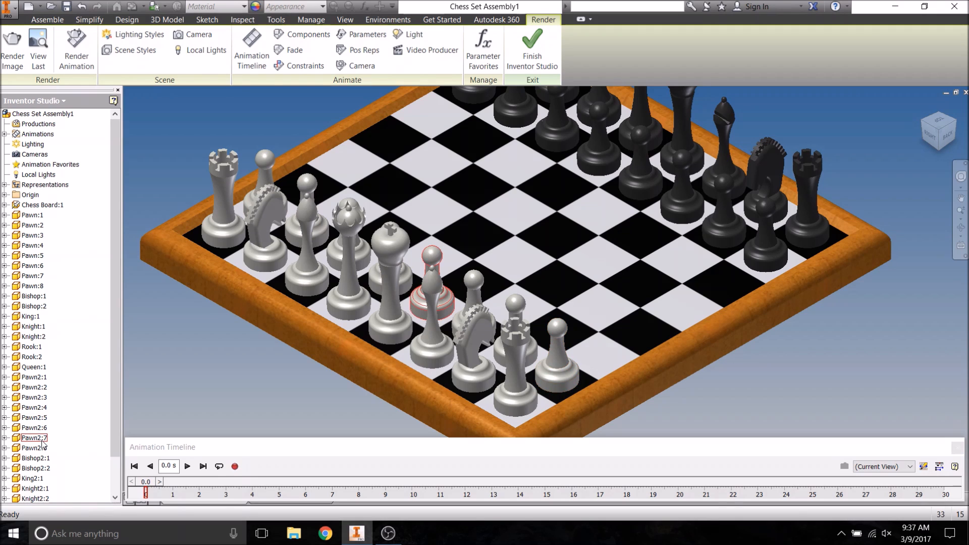
- Expand Pawn2:7 and check which board direction its 13 in mate constraint controls
{"action": "left_click", "coordinate": [4, 438]}
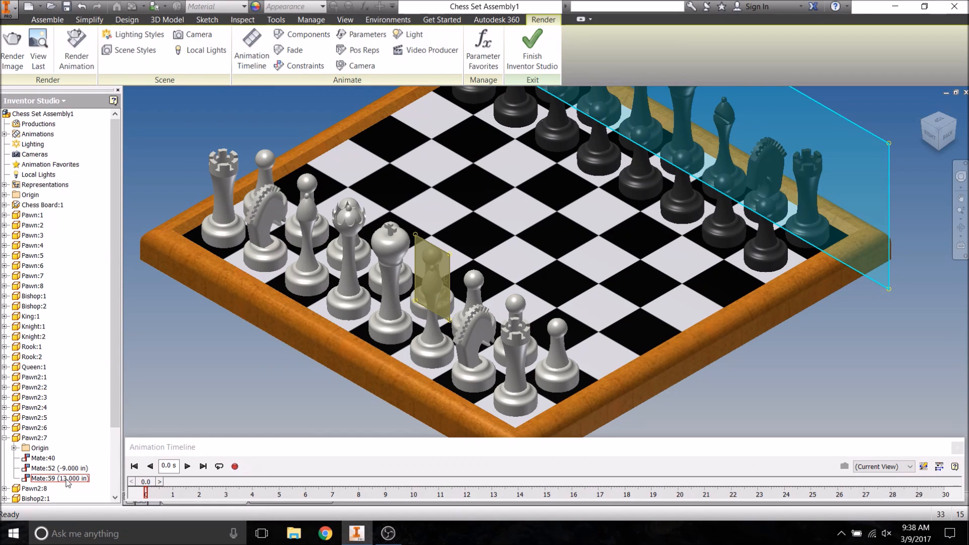
{"action": "left_click", "coordinate": [947, 126]}
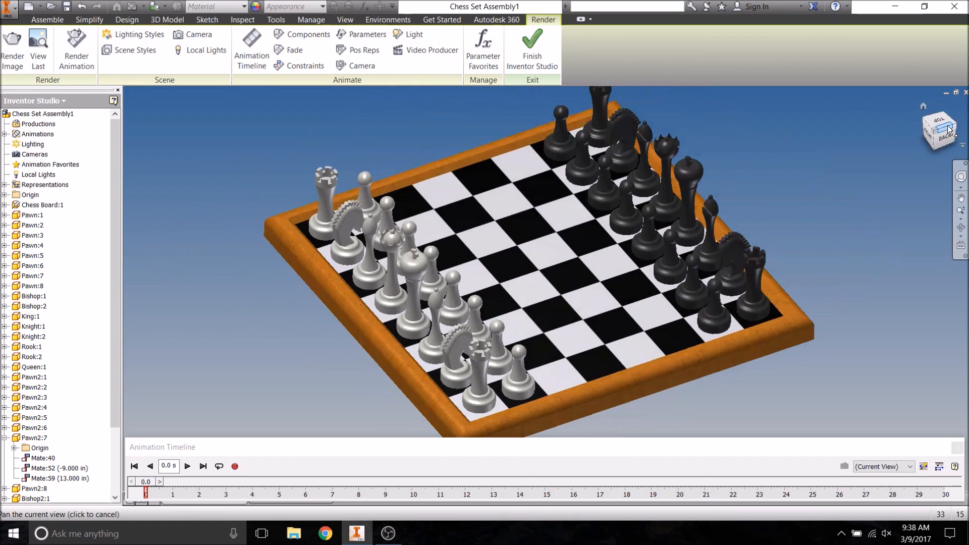
{"action": "left_click", "coordinate": [72, 482]}
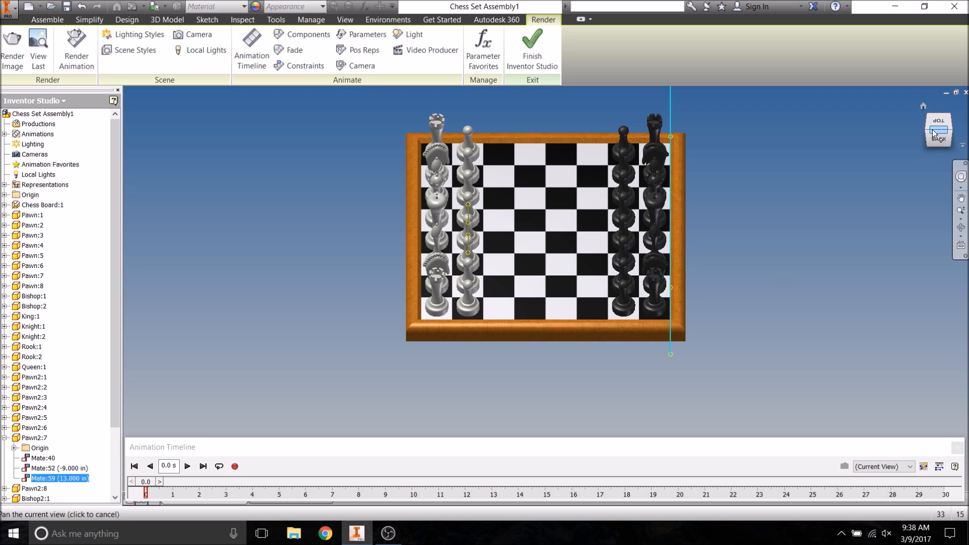
{"action": "left_click", "coordinate": [928, 133]}
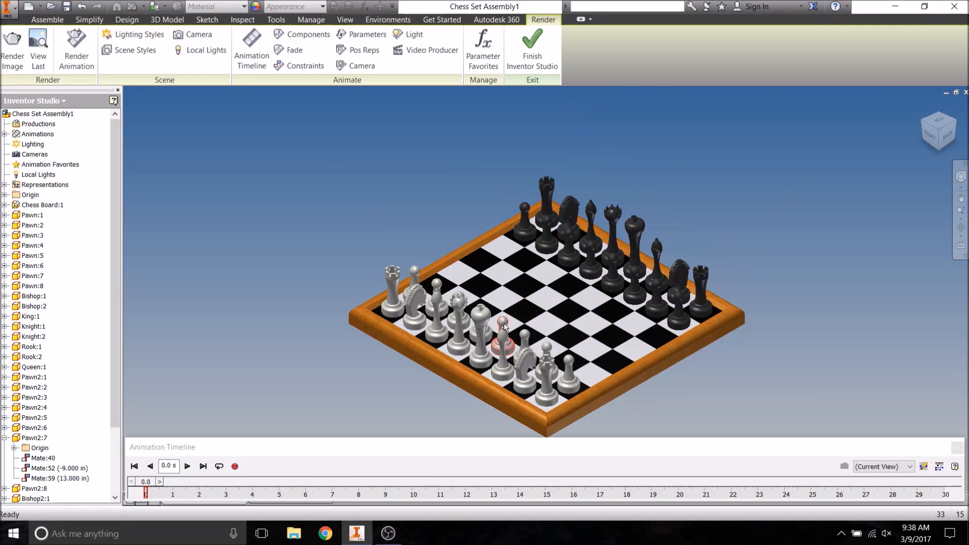
{"action": "scroll", "coordinate": [507, 337], "scroll_direction": "up", "scroll_amount": 4}
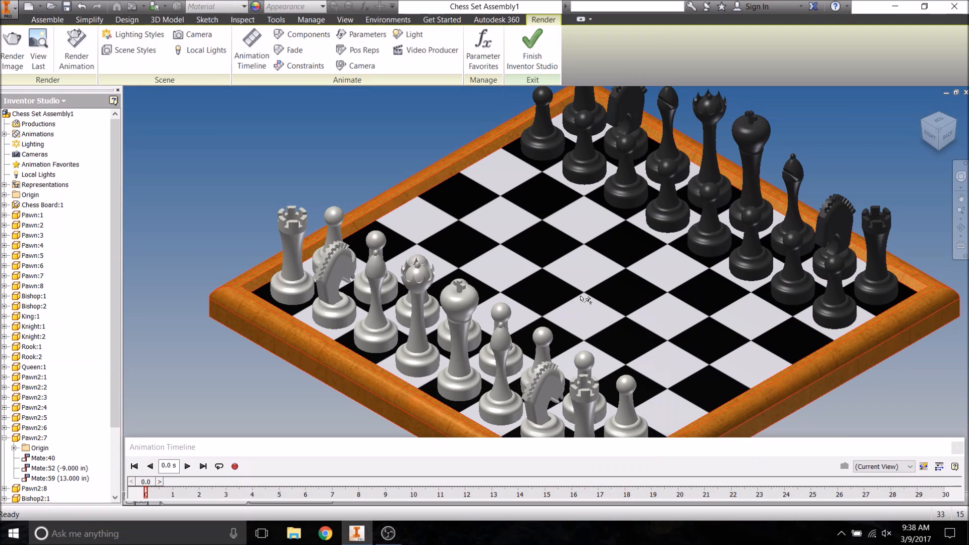
- Animate the 13 in mate constraint of Pawn2:7 to an end offset of 9 in, with the end time at 1 s
{"action": "right_click", "coordinate": [77, 480]}
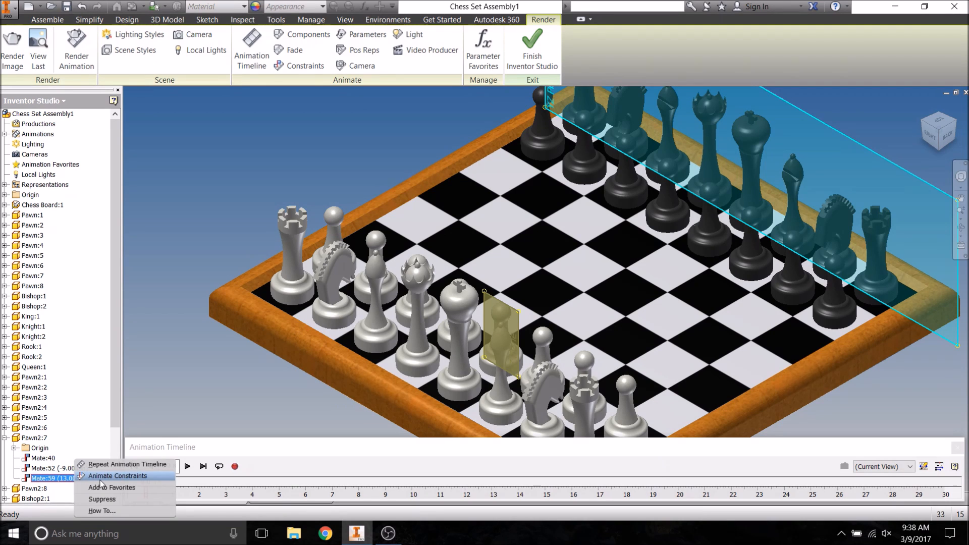
{"action": "left_click", "coordinate": [101, 480]}
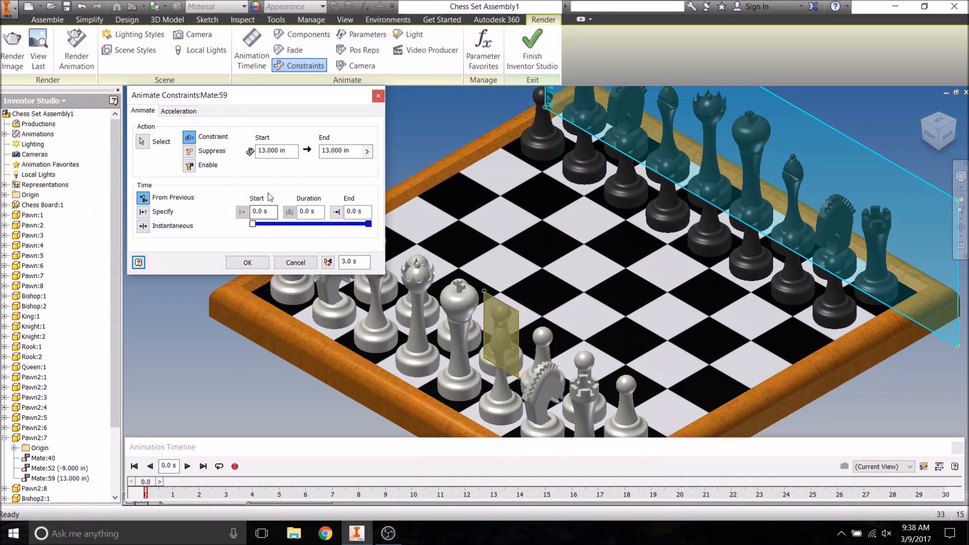
{"action": "left_click", "coordinate": [349, 150]}
{"action": "left_click_drag", "start_coordinate": [350, 150], "coordinate": [288, 150]}
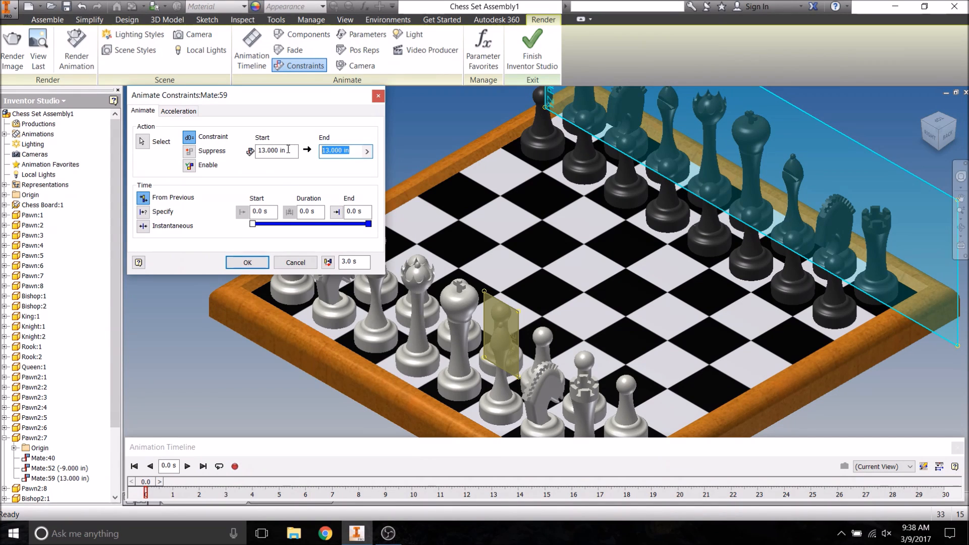
{"action": "type", "text": "9"}
{"action": "left_click", "coordinate": [335, 212]}
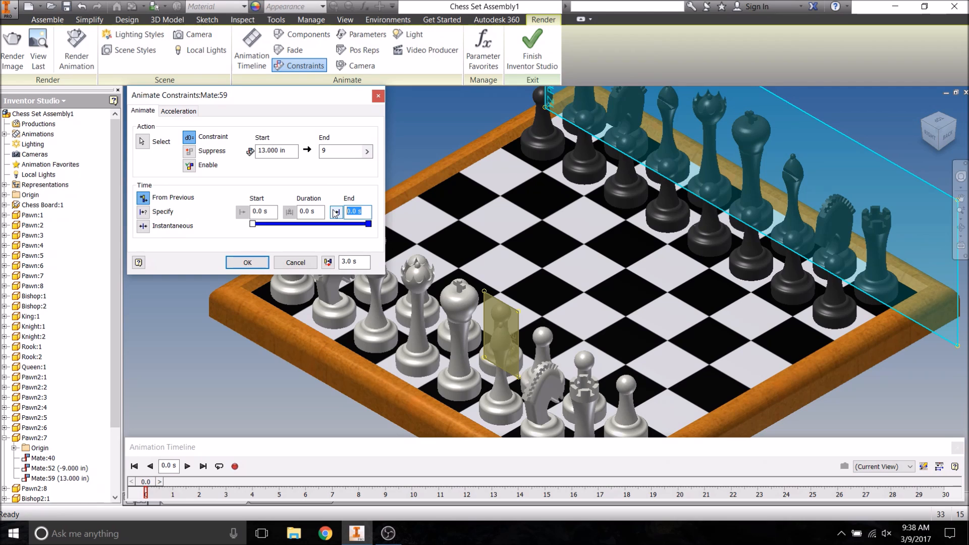
{"action": "type", "text": "1"}
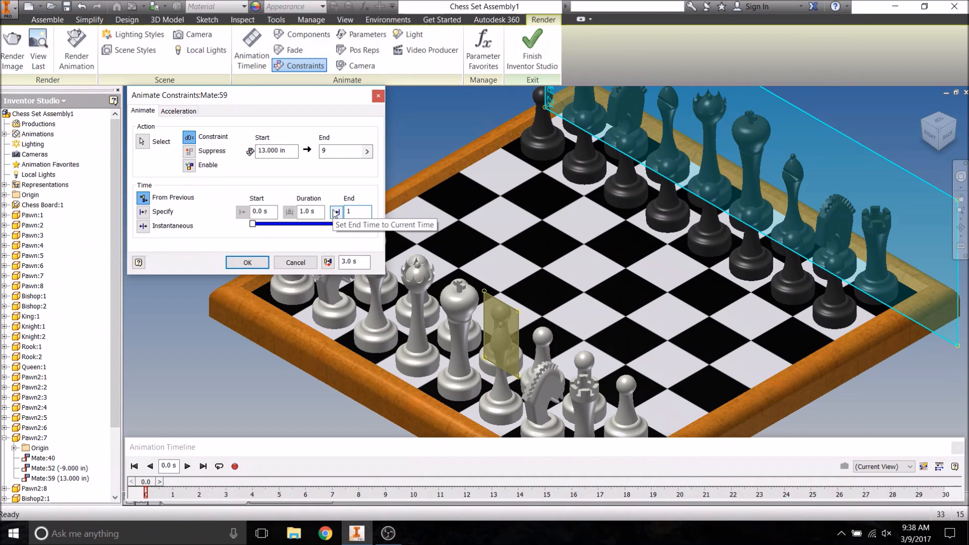
{"action": "left_click", "coordinate": [256, 266]}
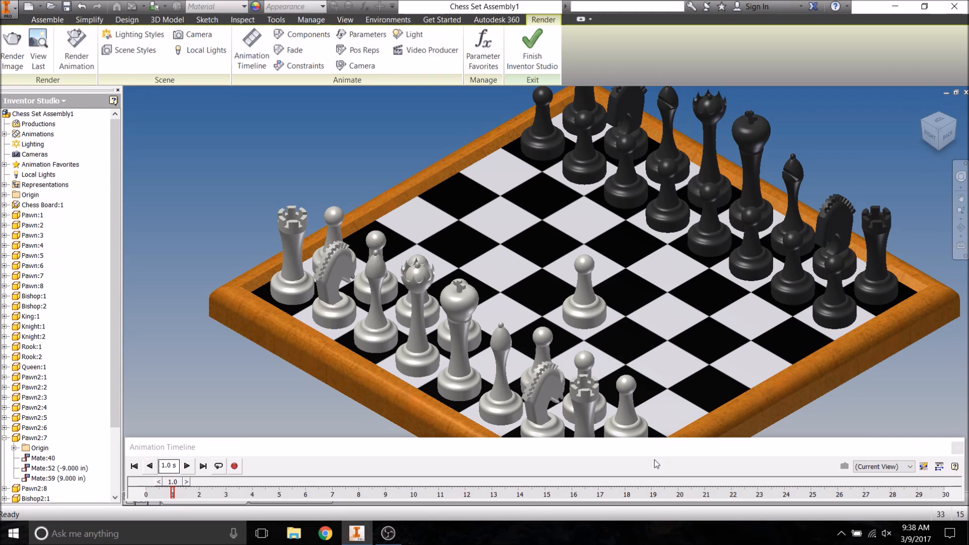
- Expand the animation timeline's action editor, play the Pawn2:7 move from 0 s, and return to the start
{"action": "left_click", "coordinate": [938, 467]}
{"action": "left_click_drag", "start_coordinate": [773, 332], "coordinate": [757, 391]}
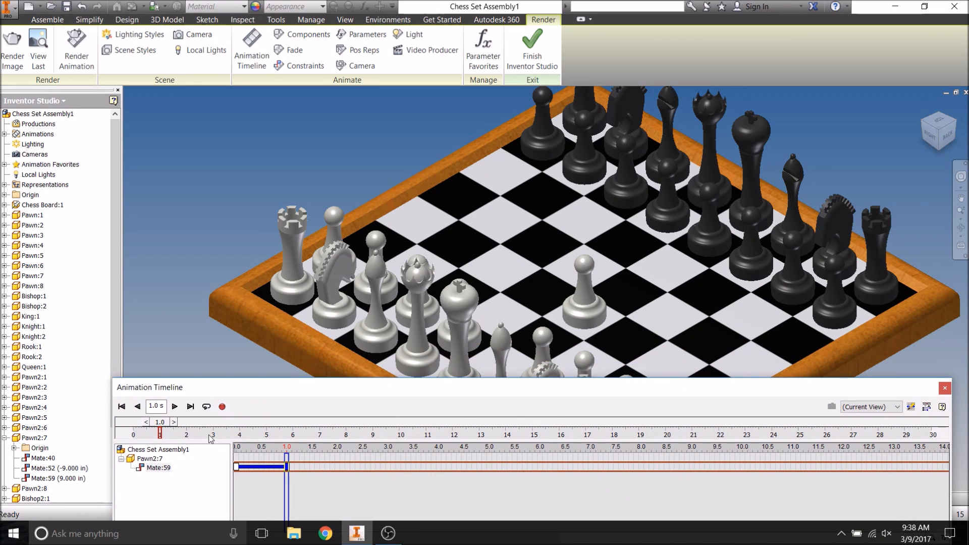
{"action": "left_click_drag", "start_coordinate": [160, 428], "coordinate": [126, 428]}
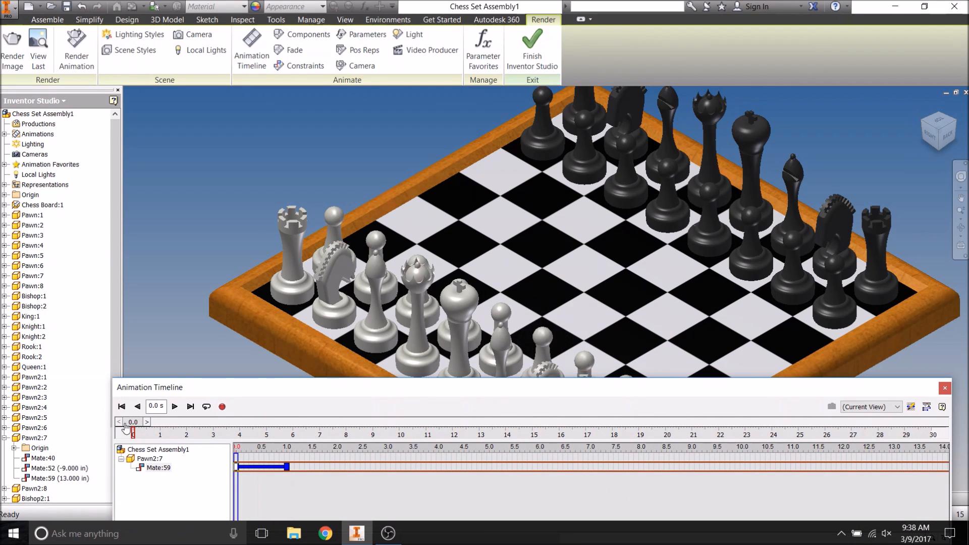
{"action": "left_click", "coordinate": [174, 406]}
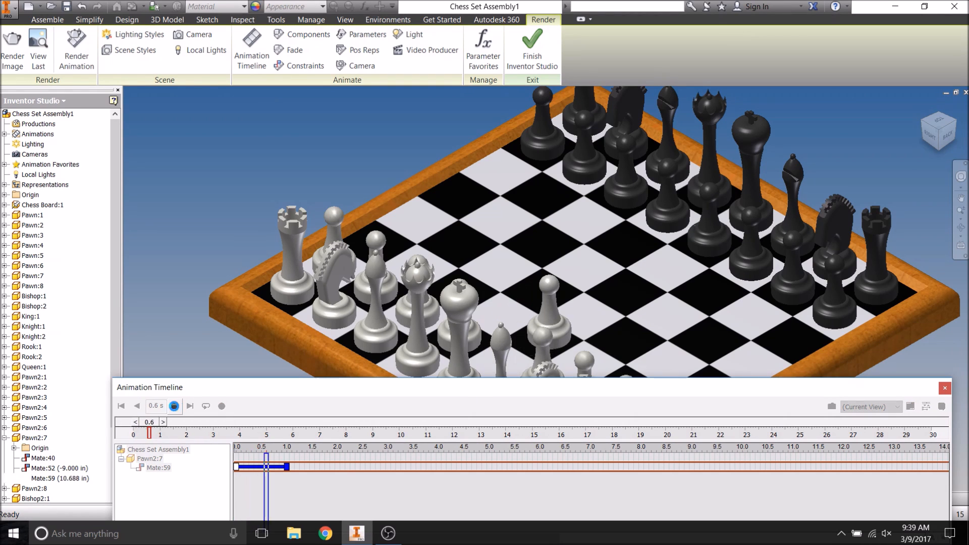
{"action": "left_click", "coordinate": [174, 407]}
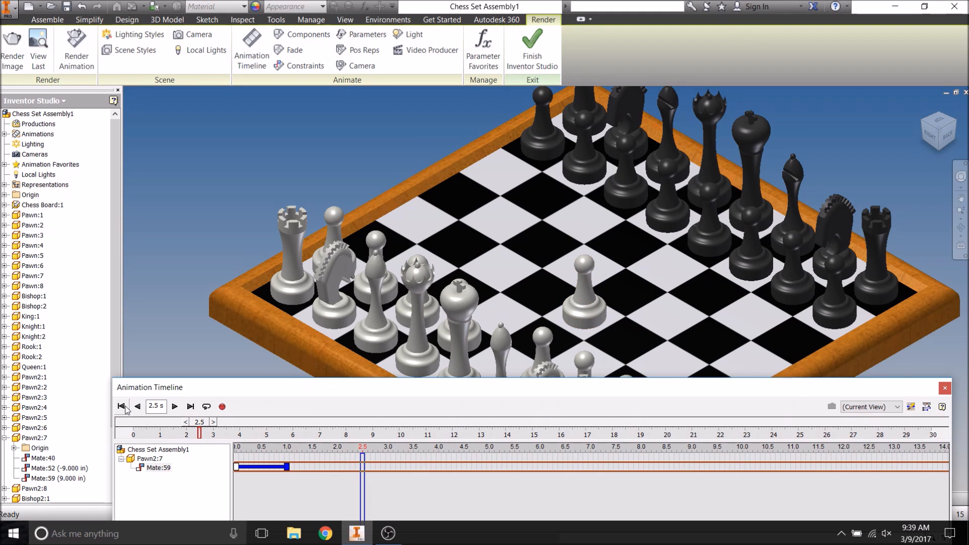
{"action": "left_click", "coordinate": [121, 406]}
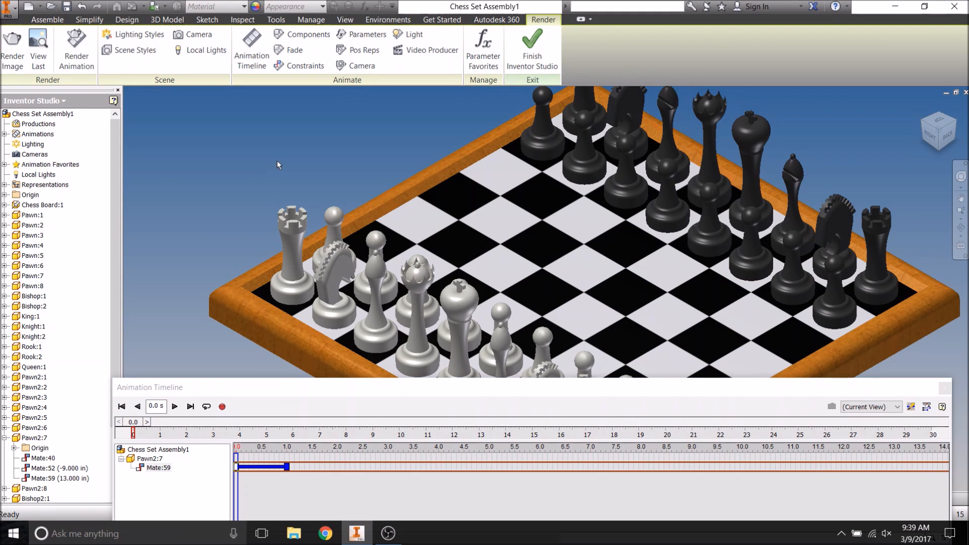
- Turn the board to a close isometric view from the black side and set the timeline position to 1.1 s
{"action": "left_click", "coordinate": [946, 131]}
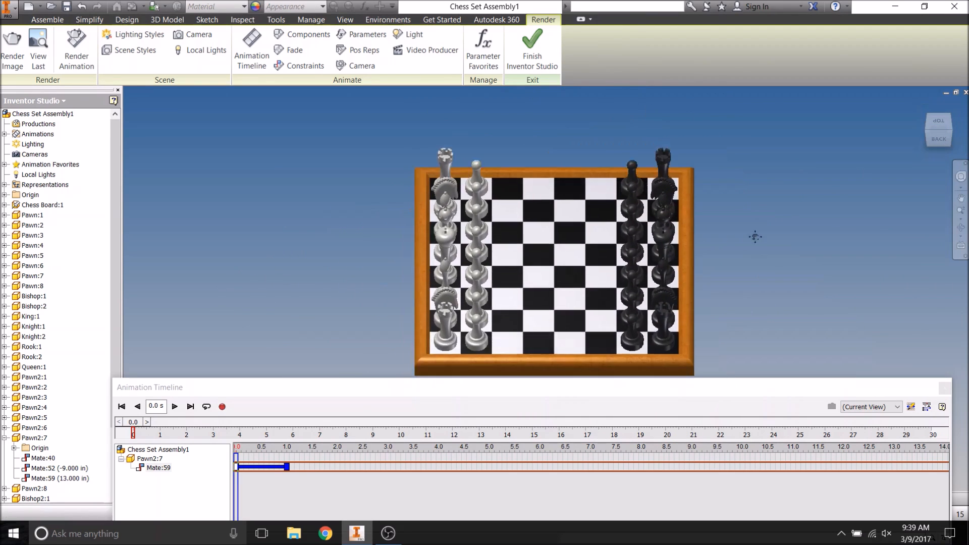
{"action": "scroll", "coordinate": [707, 259], "scroll_direction": "up", "scroll_amount": 5}
{"action": "scroll", "coordinate": [799, 298], "scroll_direction": "down", "scroll_amount": 4}
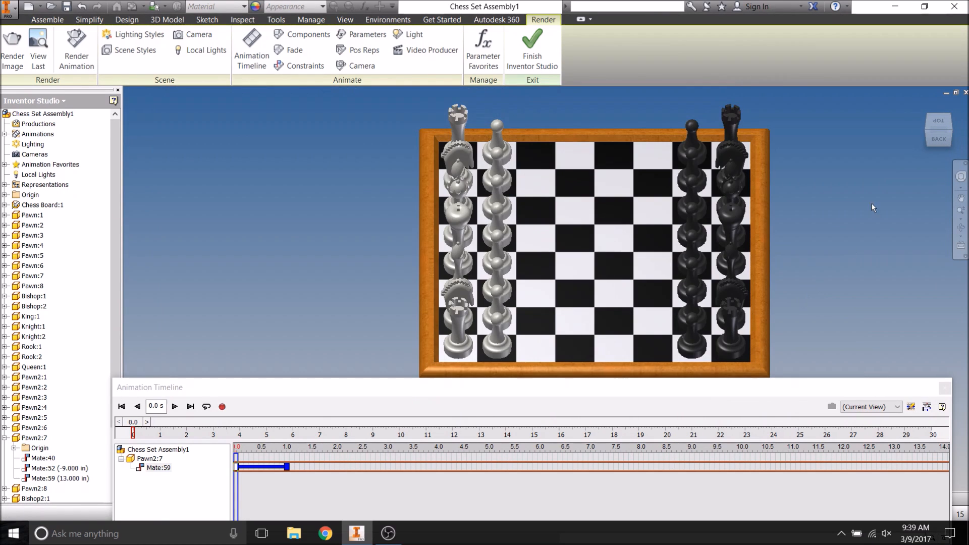
{"action": "left_click", "coordinate": [952, 126]}
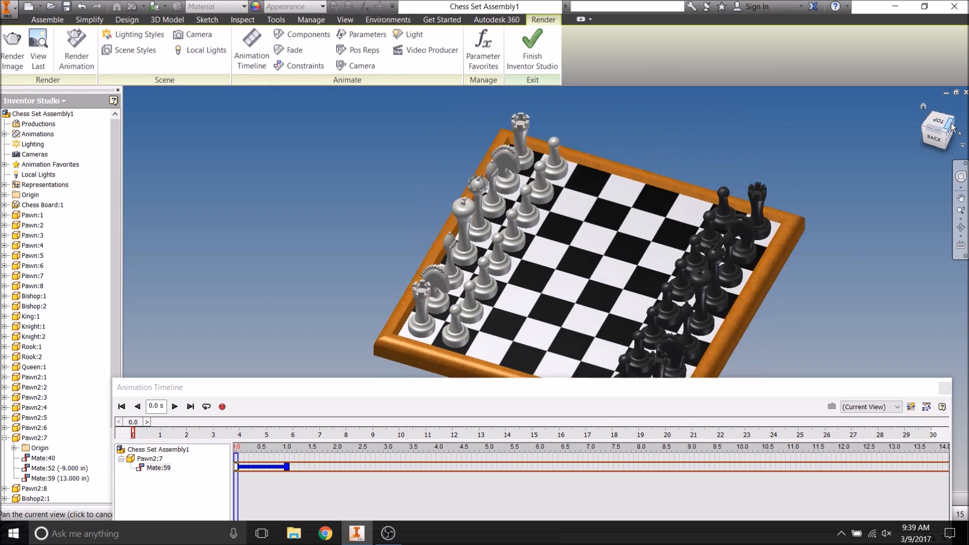
{"action": "left_click", "coordinate": [952, 126]}
{"action": "left_click_drag", "start_coordinate": [135, 425], "coordinate": [167, 436]}
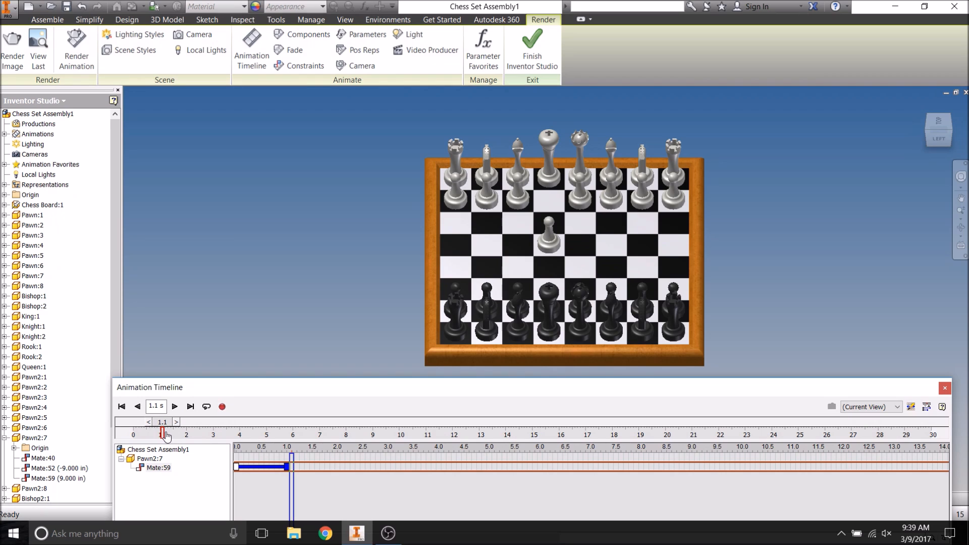
{"action": "left_click", "coordinate": [928, 133]}
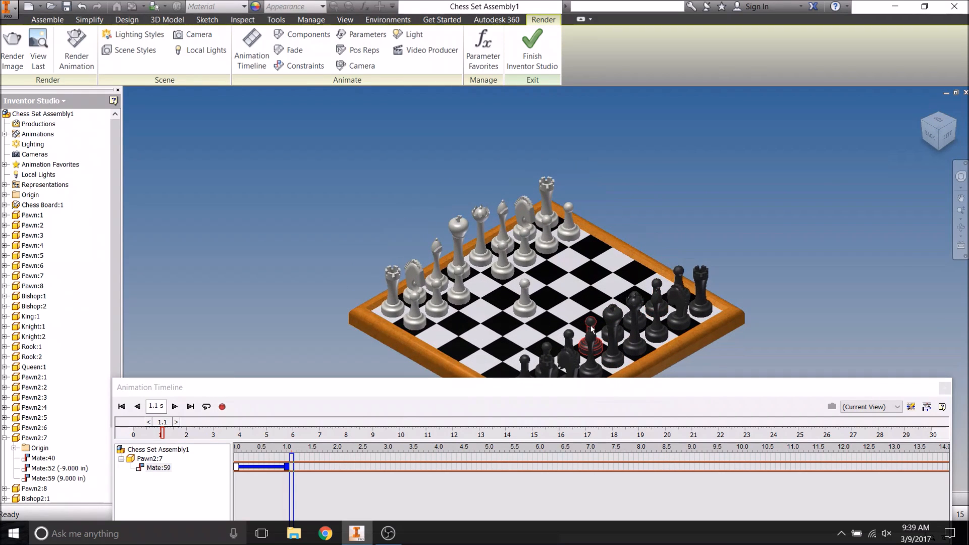
{"action": "scroll", "coordinate": [578, 302], "scroll_direction": "up", "scroll_amount": 3}
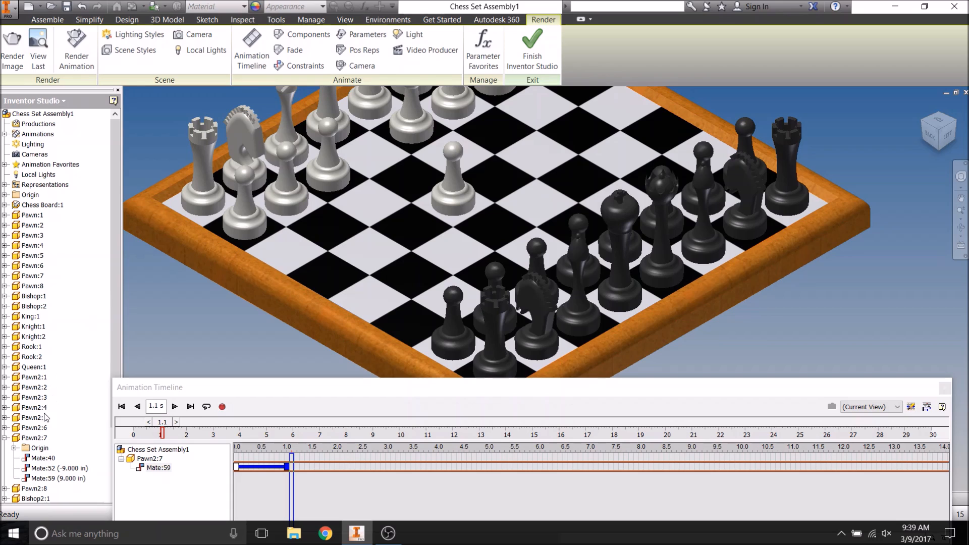
- Collapse Pawn2:7, select the 3 in mate constraint of Pawn:3, and check its planes on the board
{"action": "left_click", "coordinate": [4, 437]}
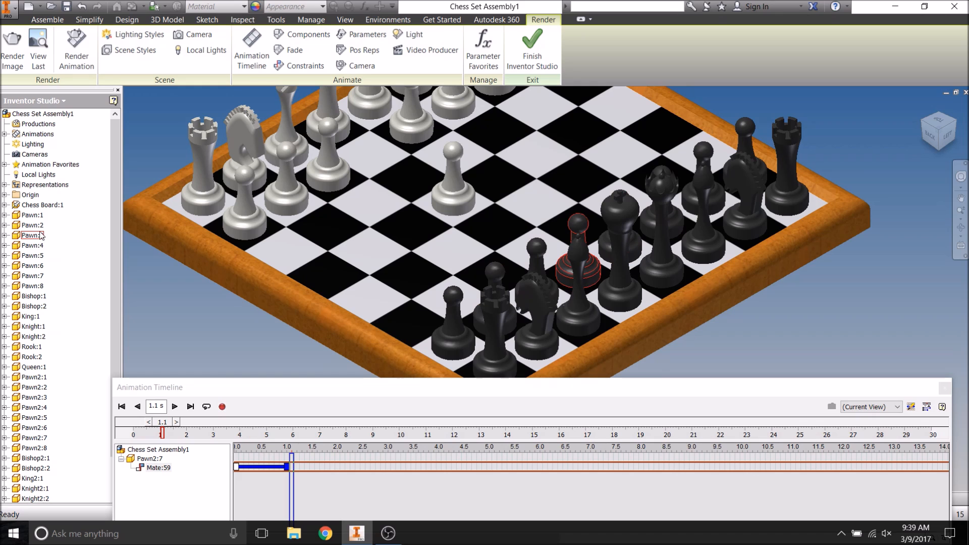
{"action": "left_click", "coordinate": [4, 235]}
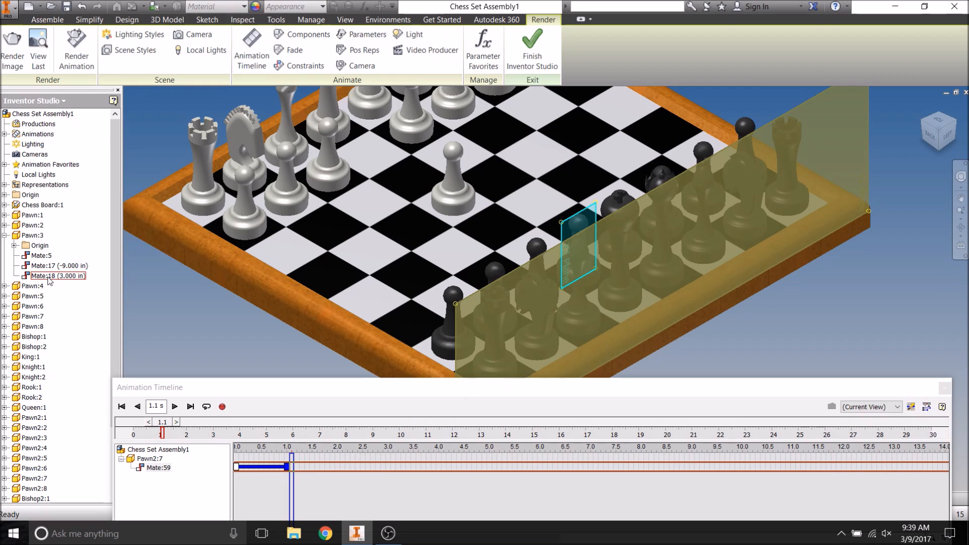
{"action": "left_click", "coordinate": [49, 278]}
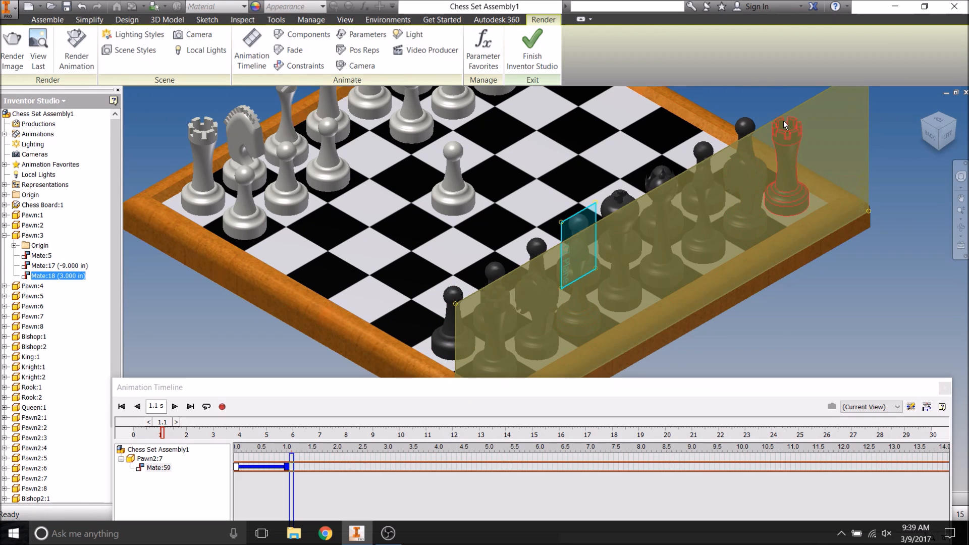
{"action": "left_click", "coordinate": [934, 131]}
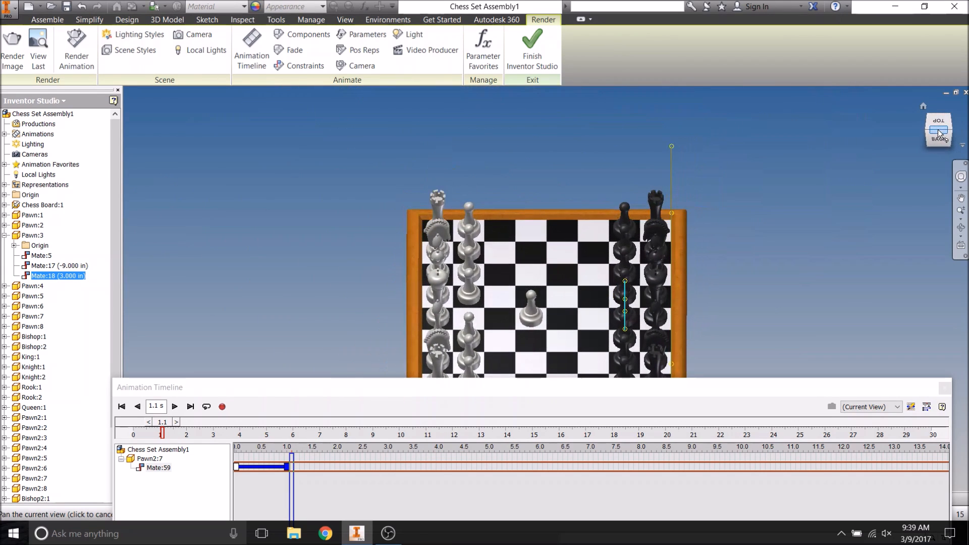
{"action": "left_click", "coordinate": [949, 136]}
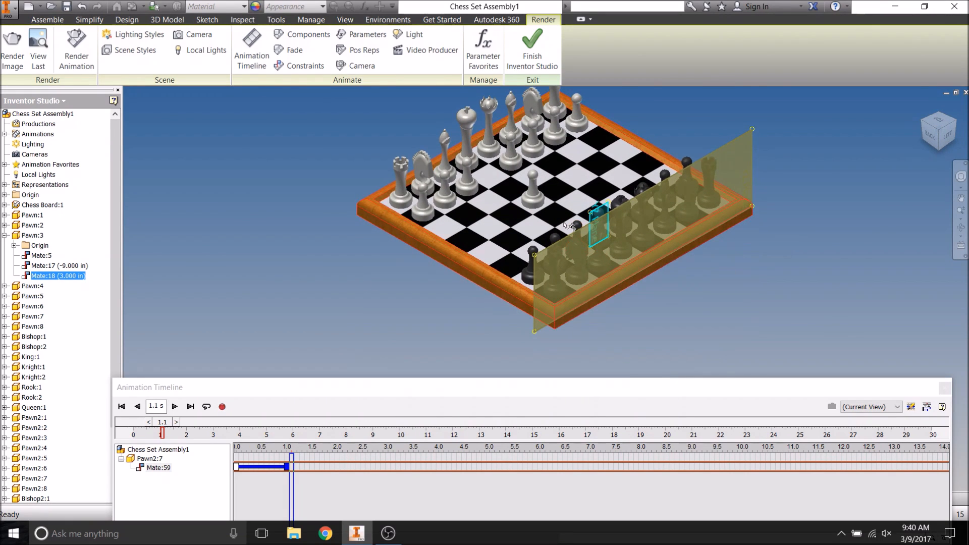
{"action": "scroll", "coordinate": [574, 230], "scroll_direction": "up", "scroll_amount": 3}
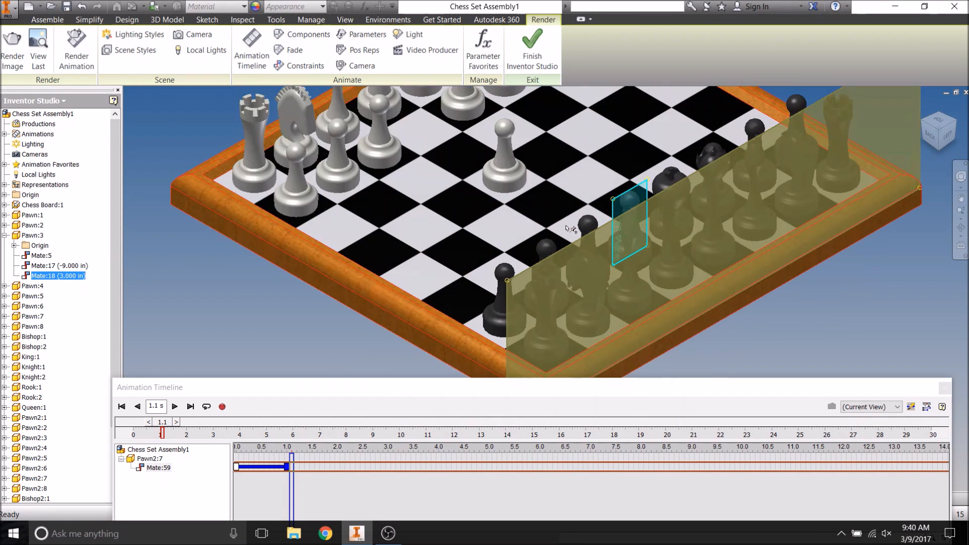
- Animate the 3 in mate constraint of Pawn:3 to an end offset of 7 in, with the end time at 1.1 s
{"action": "right_click", "coordinate": [62, 279]}
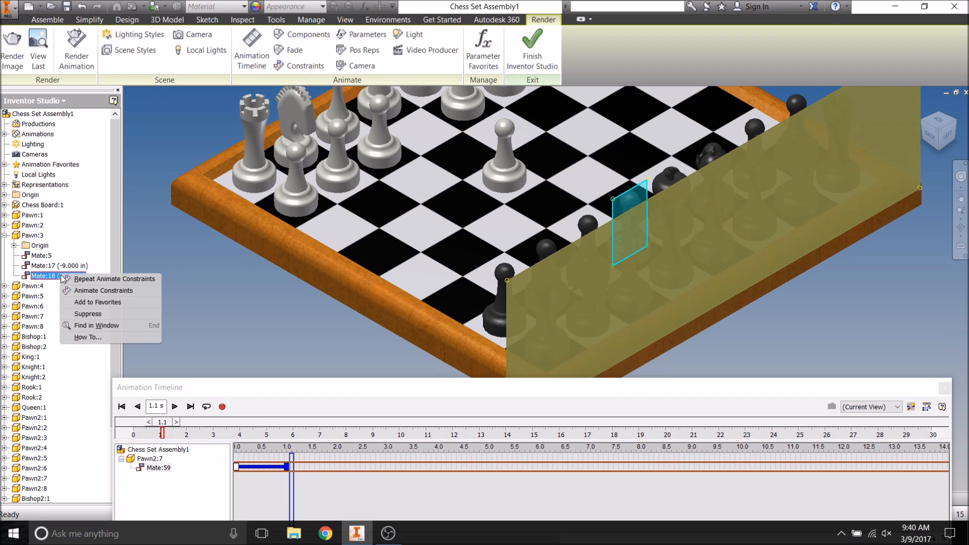
{"action": "left_click", "coordinate": [103, 291]}
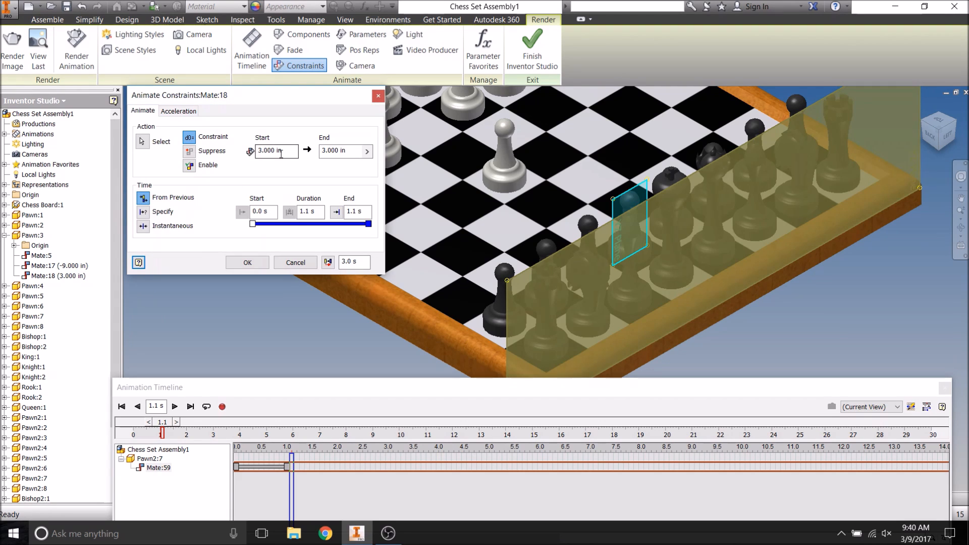
{"action": "key", "text": "Tab"}
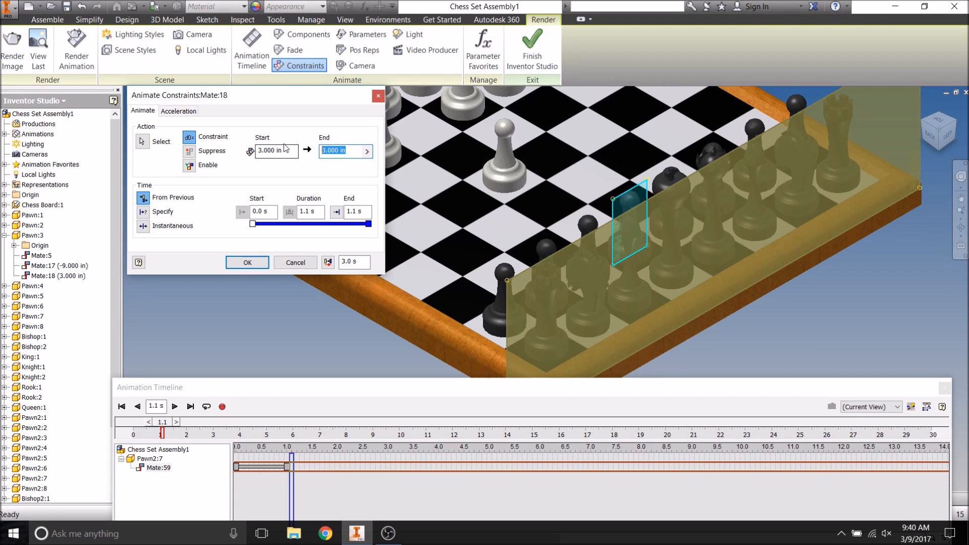
{"action": "type", "text": "7"}
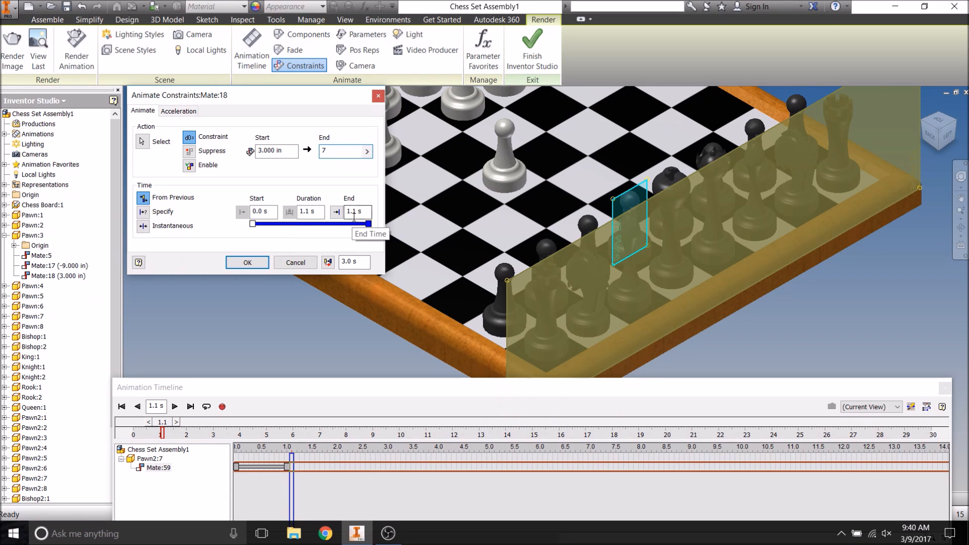
{"action": "left_click", "coordinate": [247, 263]}
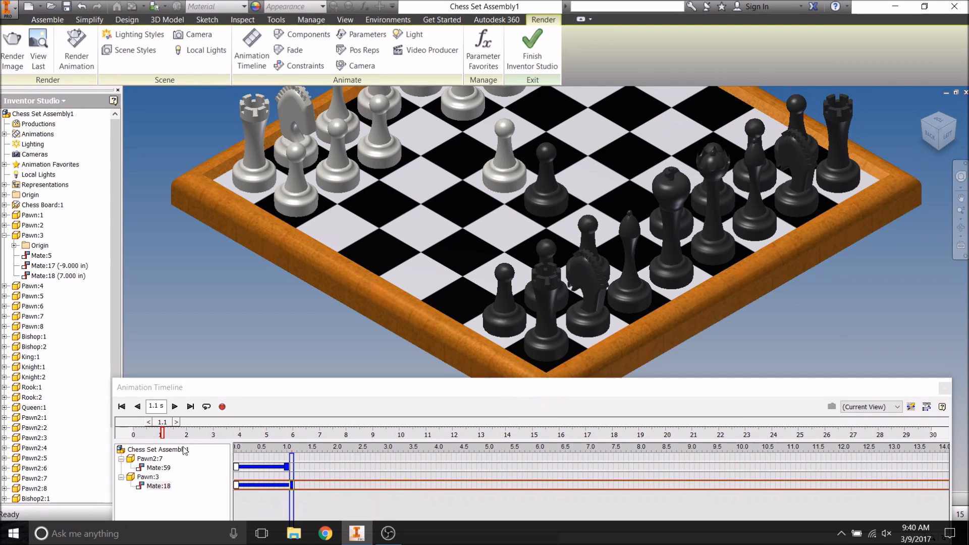
- Return the animation to 0 s and play both pawn moves to check their timing
{"action": "left_click_drag", "start_coordinate": [162, 425], "coordinate": [127, 425]}
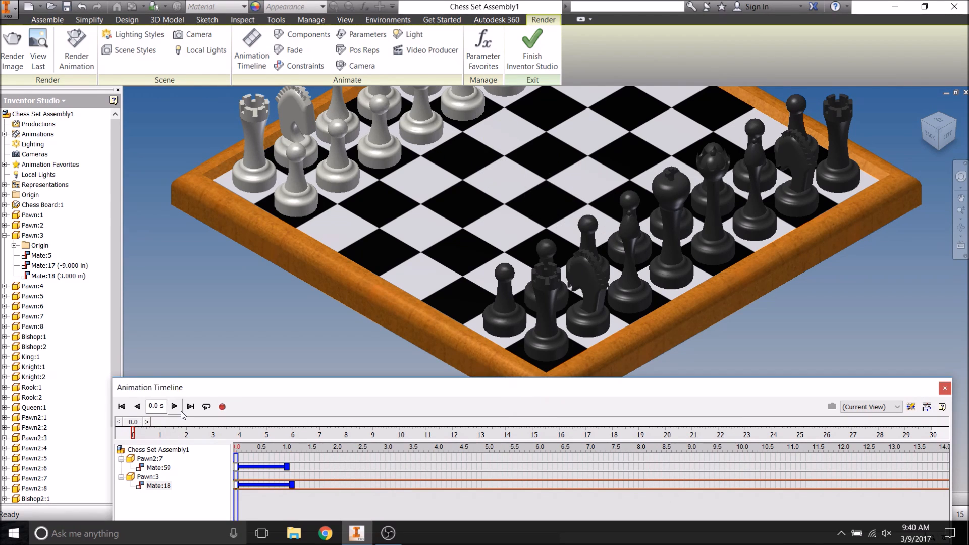
{"action": "left_click", "coordinate": [175, 407]}
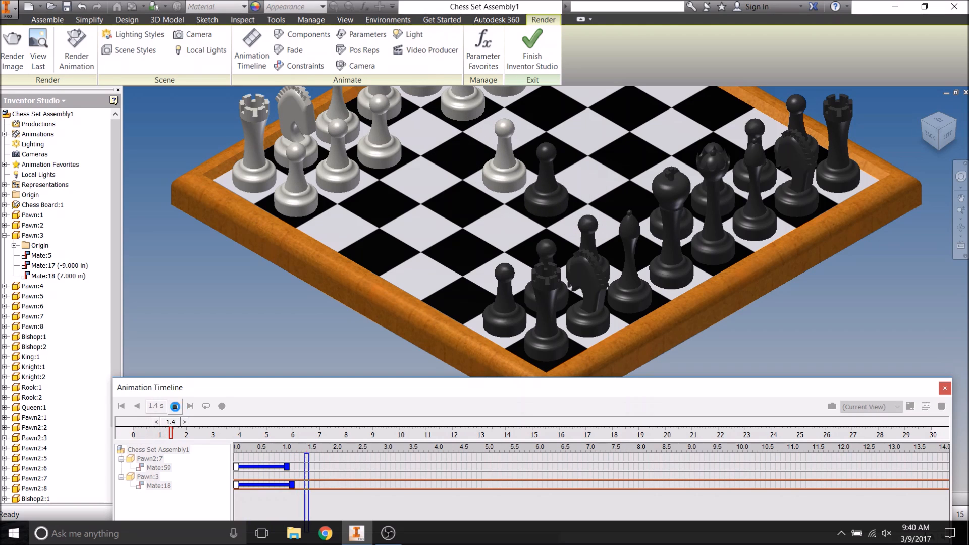
{"action": "left_click", "coordinate": [175, 406]}
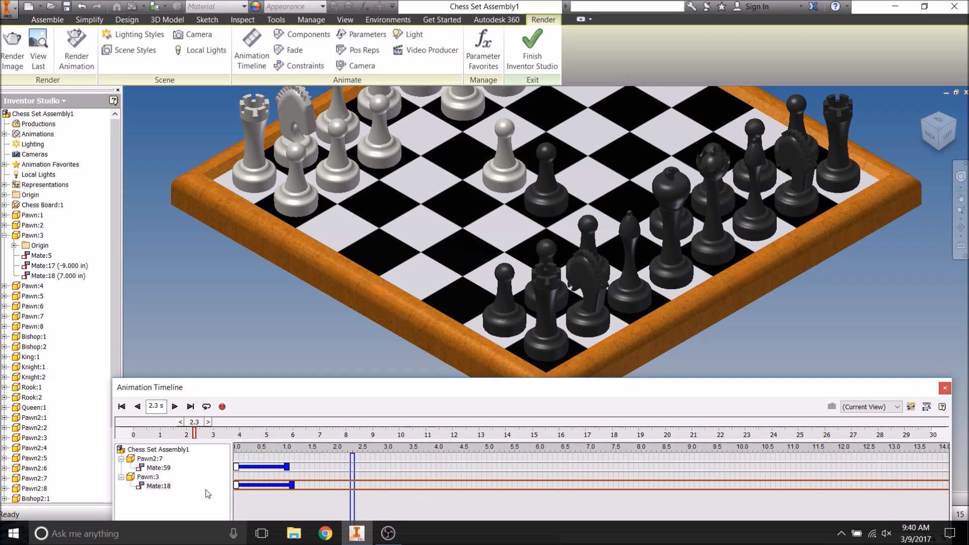
- Shift the Pawn:3 action to start at about 1.1 s, after the Pawn2:7 move, and replay the animation from 0 s
{"action": "left_click_drag", "start_coordinate": [265, 486], "coordinate": [321, 487]}
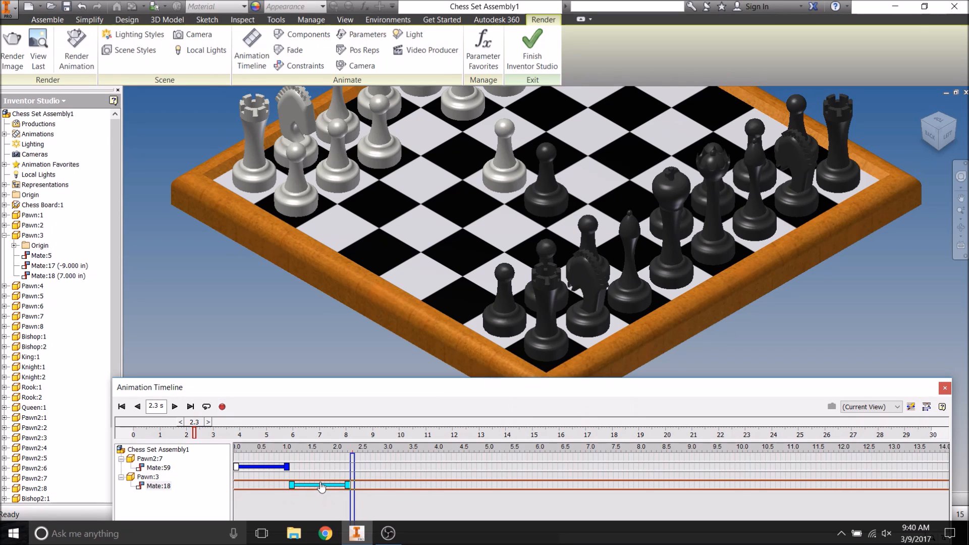
{"action": "left_click_drag", "start_coordinate": [323, 487], "coordinate": [305, 488]}
{"action": "mouse_move", "coordinate": [268, 470]}
{"action": "left_click_drag", "start_coordinate": [194, 422], "coordinate": [133, 423]}
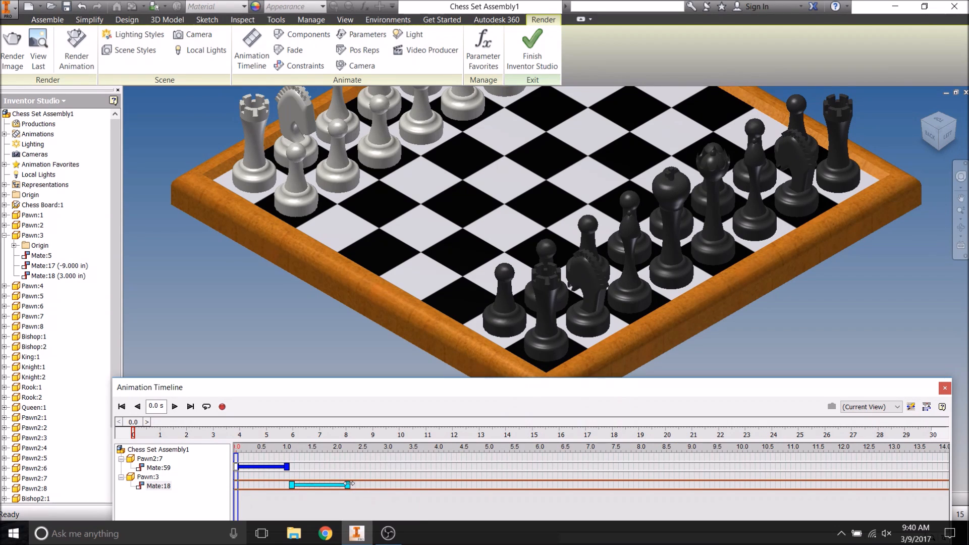
{"action": "left_click", "coordinate": [175, 407]}
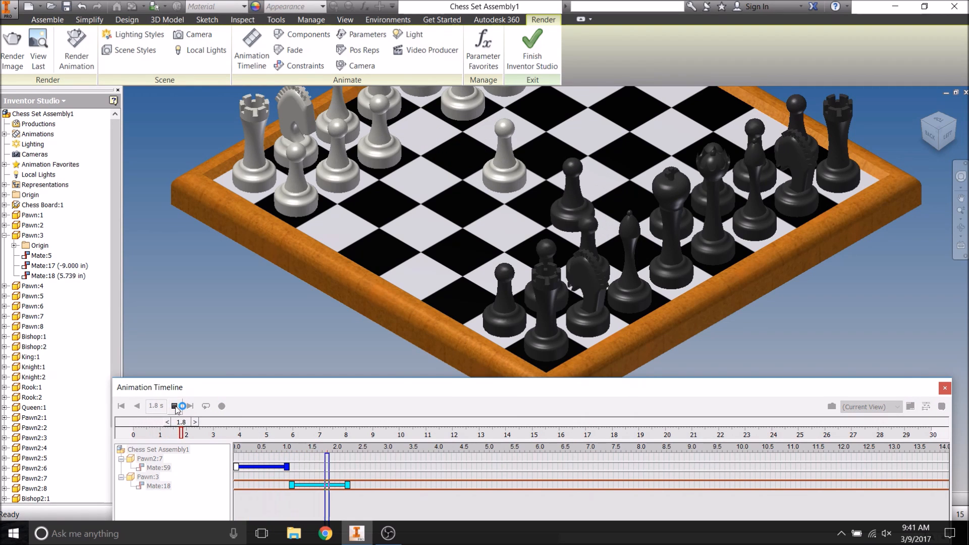
{"action": "left_click", "coordinate": [175, 407]}
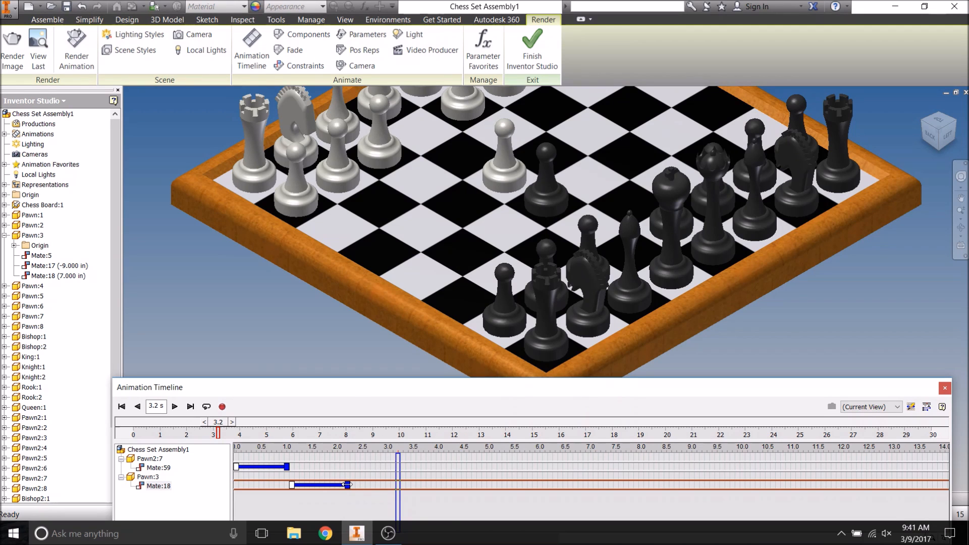
- Shorten the Pawn:3 action to a duration of 0.5 s and replay the animation from 0 s
{"action": "left_click", "coordinate": [347, 485]}
{"action": "left_click_drag", "start_coordinate": [325, 484], "coordinate": [320, 484]}
{"action": "left_click_drag", "start_coordinate": [218, 427], "coordinate": [133, 427]}
{"action": "left_click", "coordinate": [173, 407]}
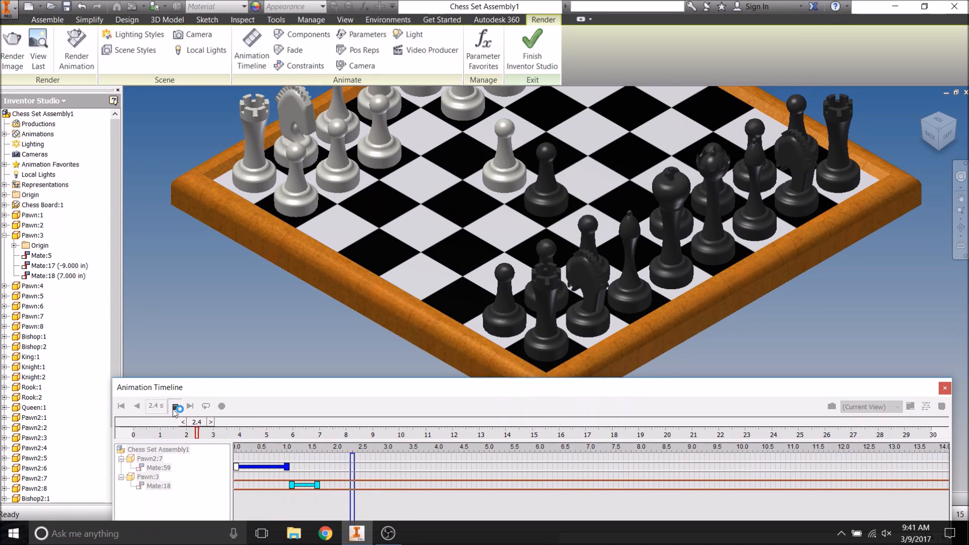
{"action": "left_click", "coordinate": [173, 408]}
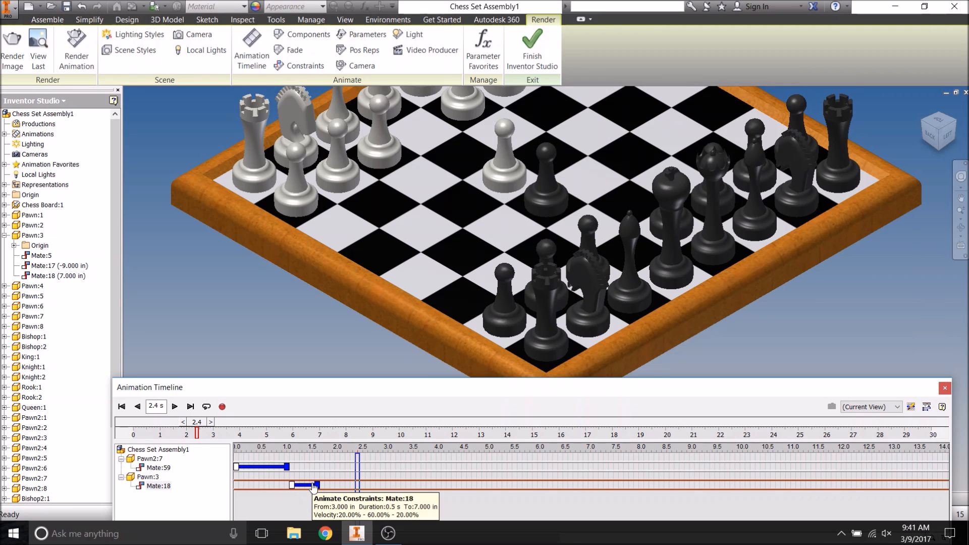
- Examine the pawn positions on the whole board from the white side, the top and the home isometric view
{"action": "scroll", "coordinate": [319, 367], "scroll_direction": "up", "scroll_amount": 5}
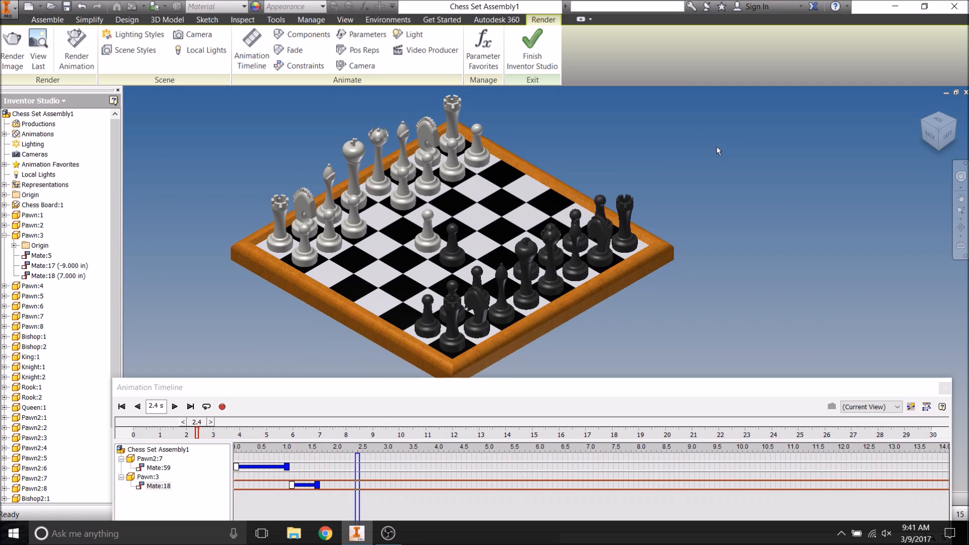
{"action": "left_click", "coordinate": [925, 124]}
{"action": "scroll", "coordinate": [828, 261], "scroll_direction": "up", "scroll_amount": 3}
{"action": "middle_click_drag", "start_coordinate": [841, 254], "coordinate": [802, 199]}
{"action": "scroll", "coordinate": [769, 220], "scroll_direction": "down", "scroll_amount": 3}
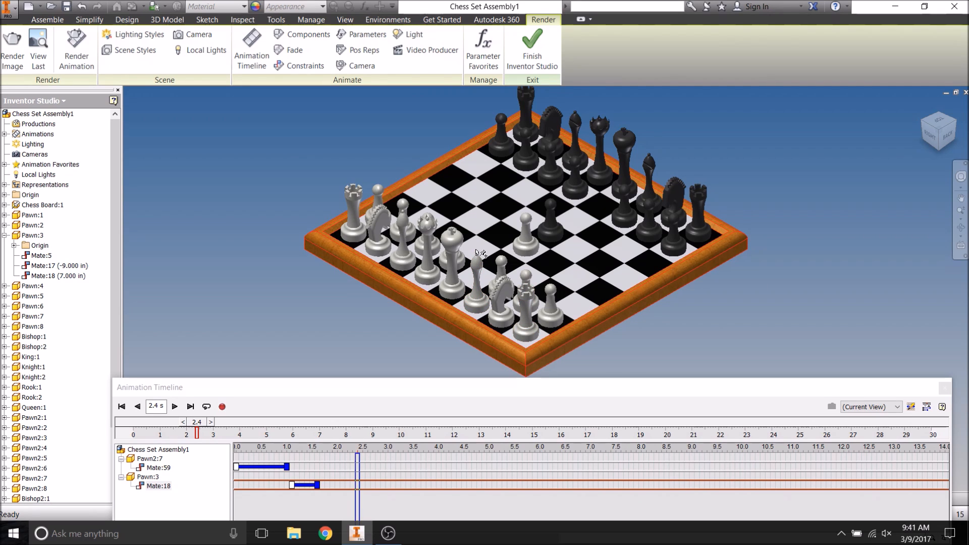
{"action": "left_click", "coordinate": [940, 122]}
{"action": "left_click_drag", "start_coordinate": [631, 298], "coordinate": [619, 230]}
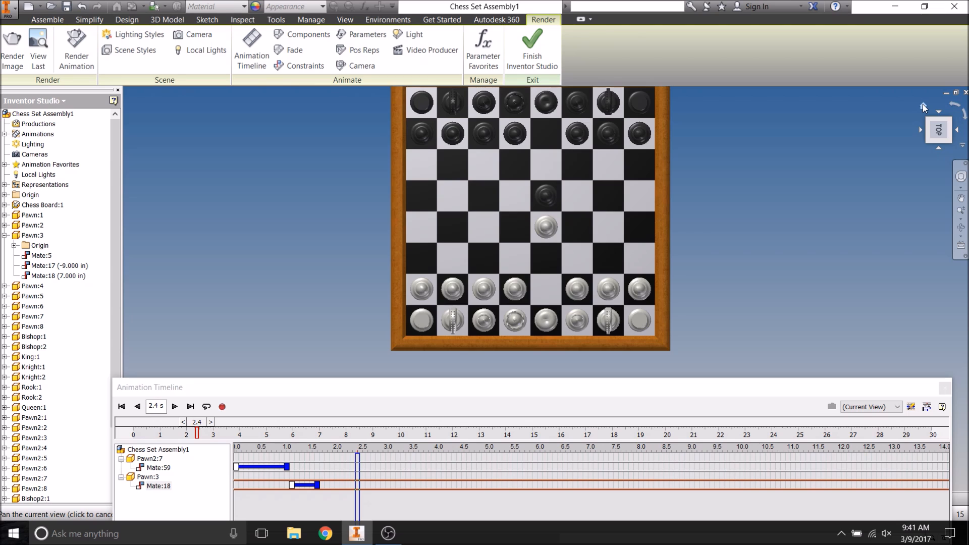
{"action": "left_click", "coordinate": [922, 105]}
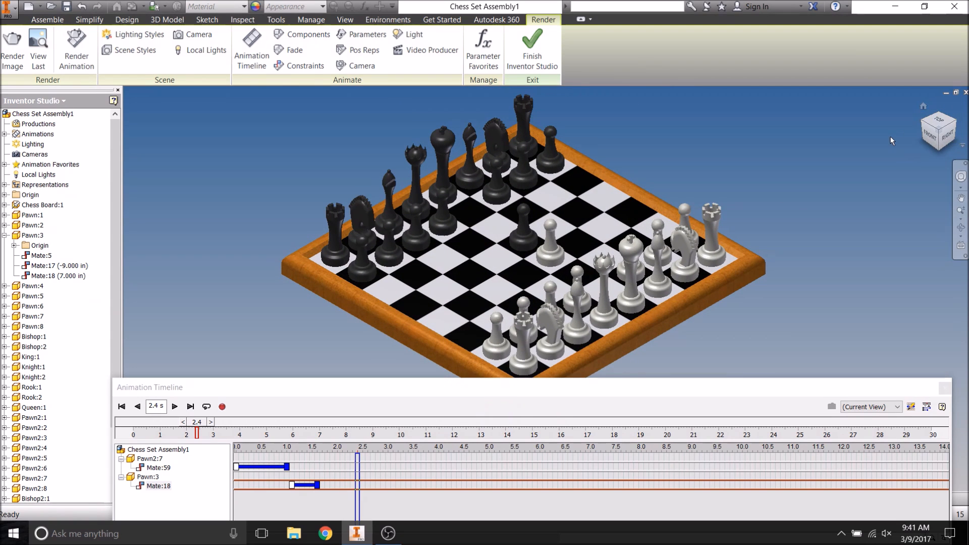
- Collapse Pawn:3 and expand Bishop2:1 in the model browser, keeping the board in isometric view
{"action": "left_click", "coordinate": [5, 236]}
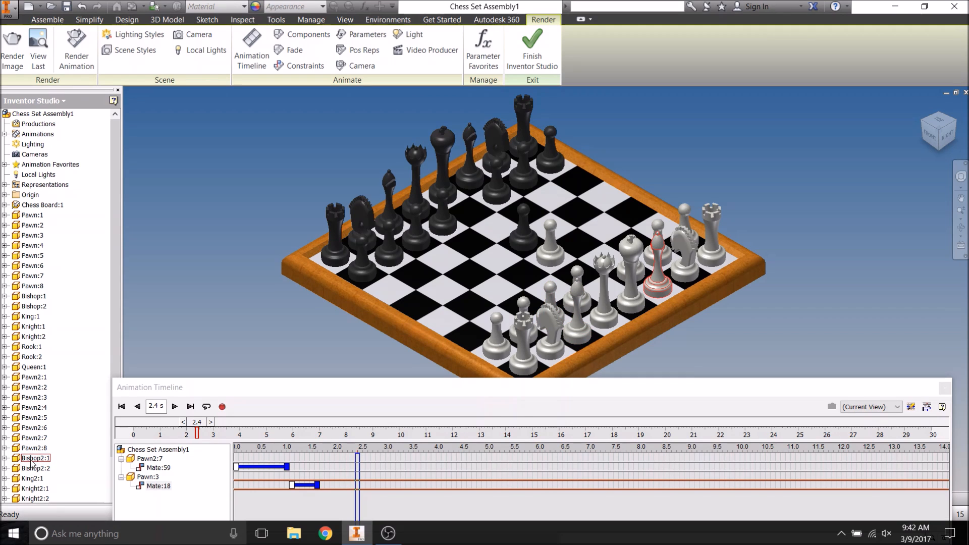
{"action": "left_click", "coordinate": [5, 458]}
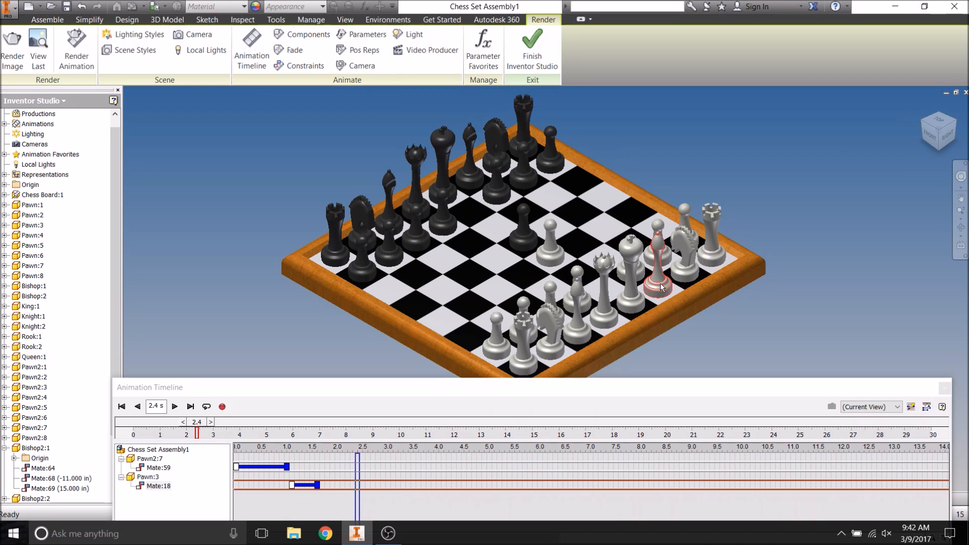
{"action": "left_click", "coordinate": [950, 144]}
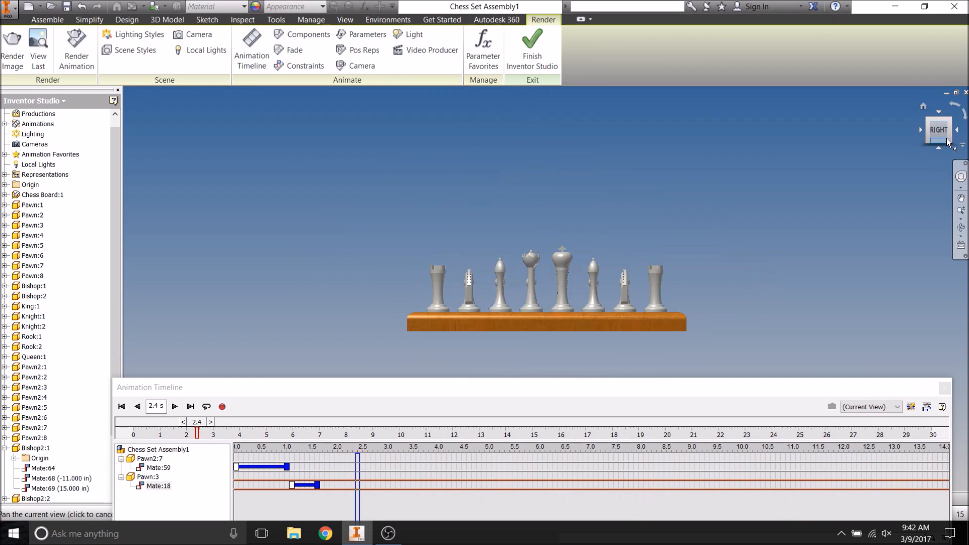
{"action": "left_click", "coordinate": [928, 119]}
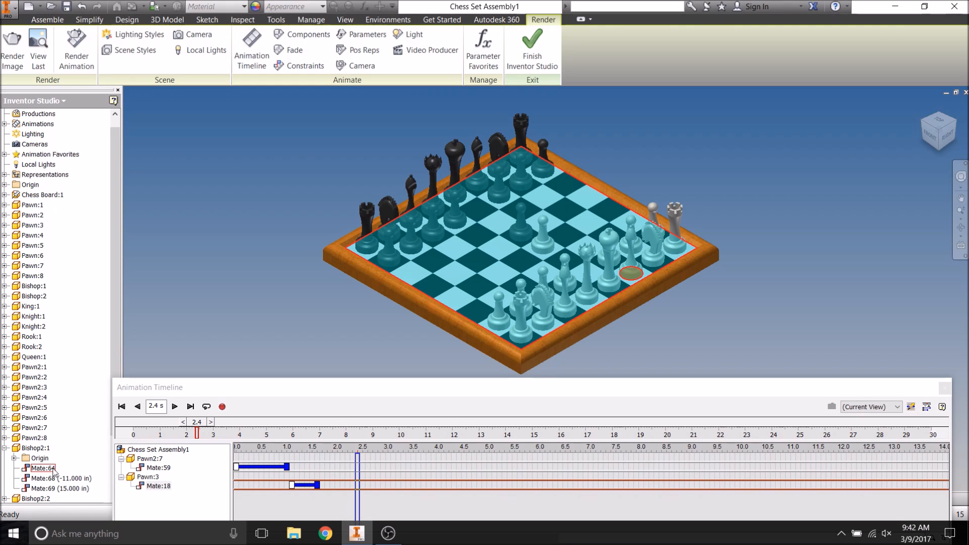
- Animate the Mate:64 constraint of Bishop2:1 from 0 to an end offset of 1.5 in
{"action": "right_click", "coordinate": [51, 469]}
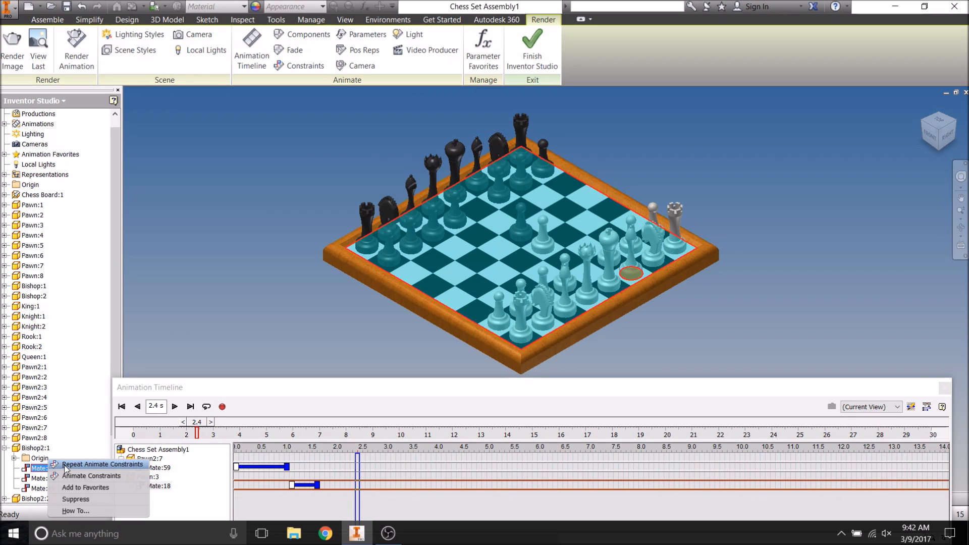
{"action": "left_click", "coordinate": [69, 467]}
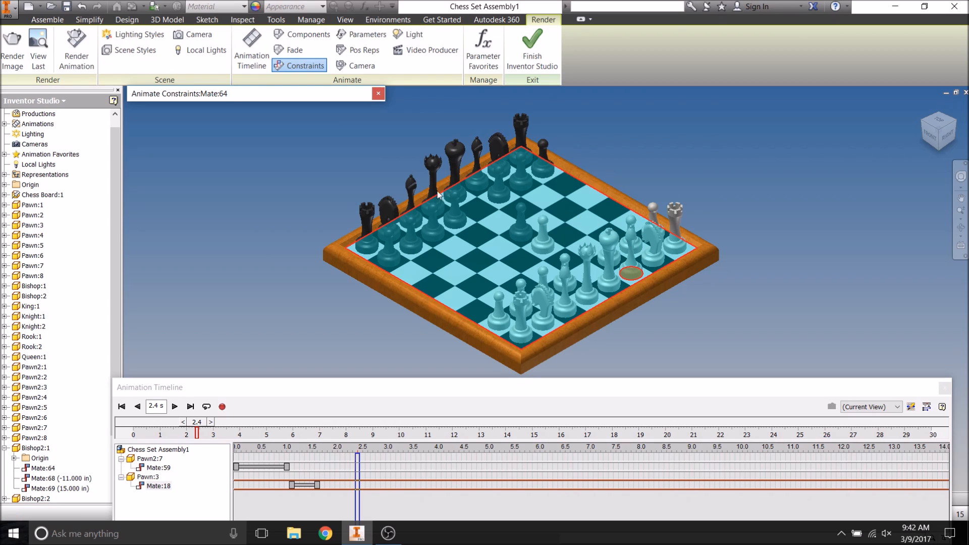
{"action": "mouse_move", "coordinate": [316, 97]}
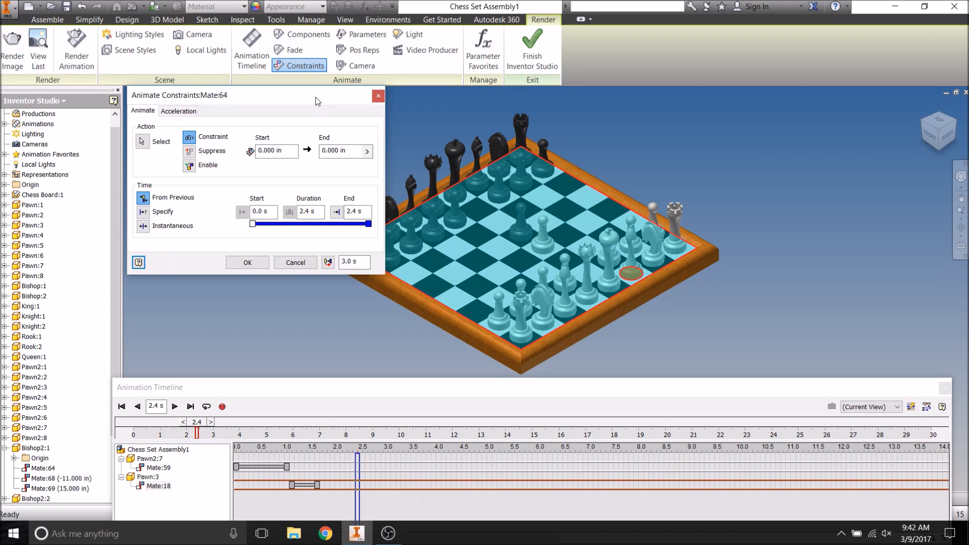
{"action": "left_click", "coordinate": [353, 151]}
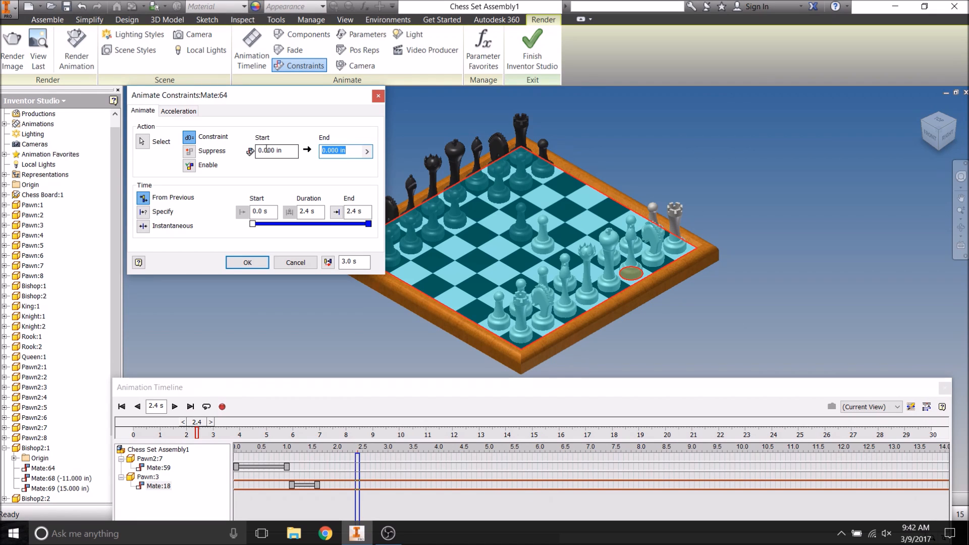
{"action": "type", "text": "1.5"}
{"action": "left_click", "coordinate": [259, 268]}
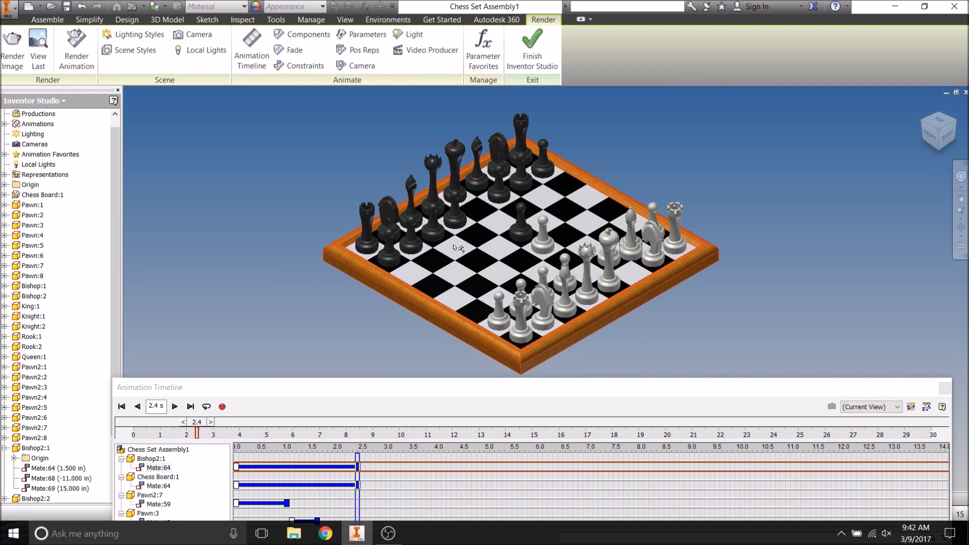
- Move the animation timeline up and collapse its Pawn:3, Pawn2:7 and Chess Board:1 entries
{"action": "left_click", "coordinate": [937, 122]}
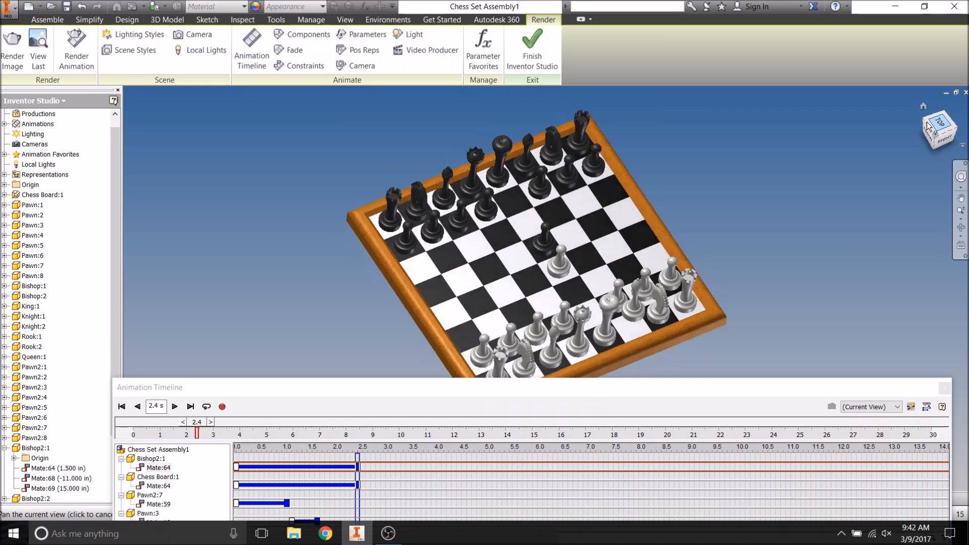
{"action": "middle_click_drag", "start_coordinate": [782, 260], "coordinate": [783, 166]}
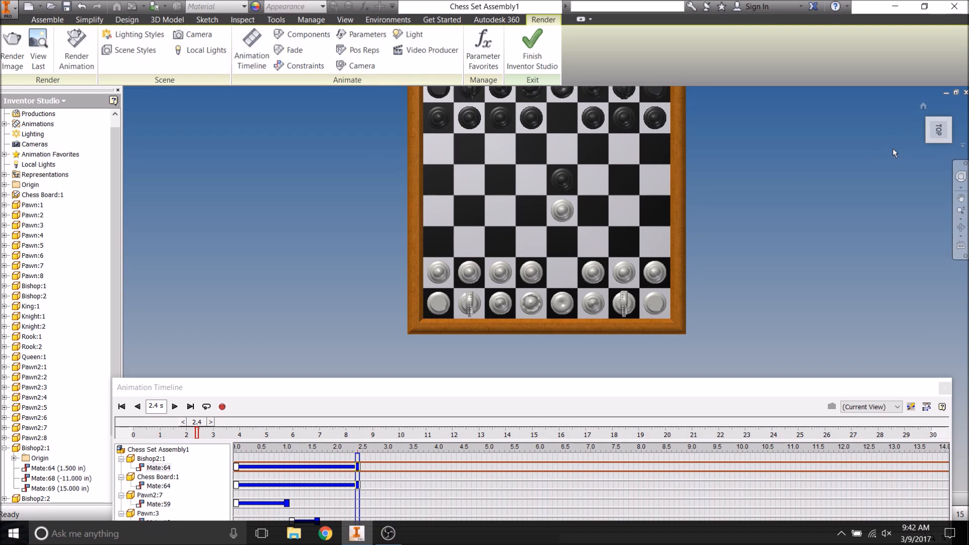
{"action": "left_click", "coordinate": [935, 137]}
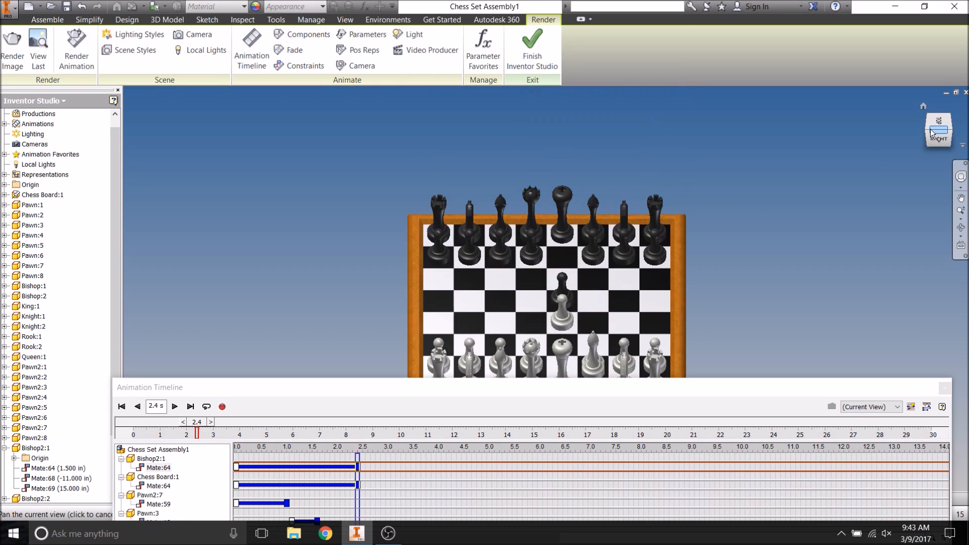
{"action": "left_click", "coordinate": [927, 132]}
{"action": "middle_click_drag", "start_coordinate": [813, 268], "coordinate": [754, 199]}
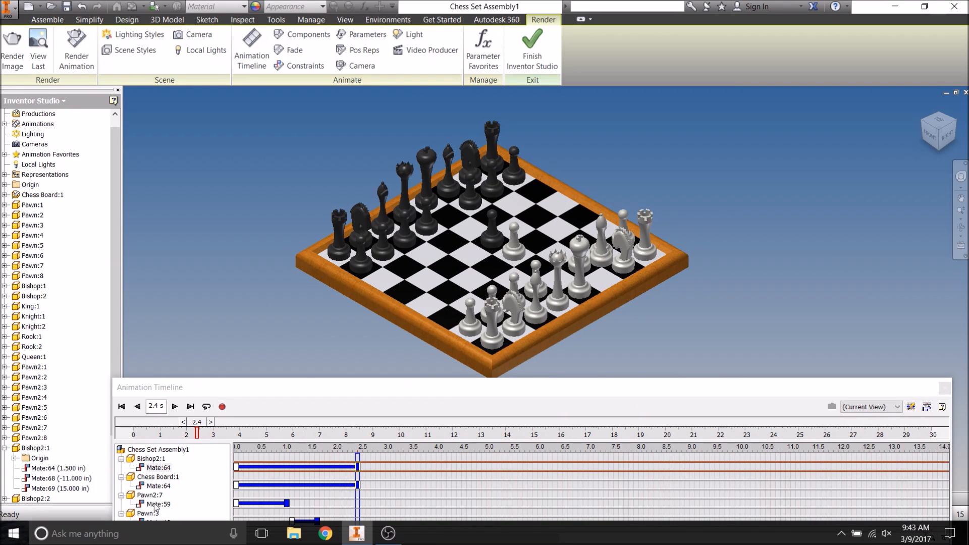
{"action": "left_click_drag", "start_coordinate": [298, 380], "coordinate": [298, 362]}
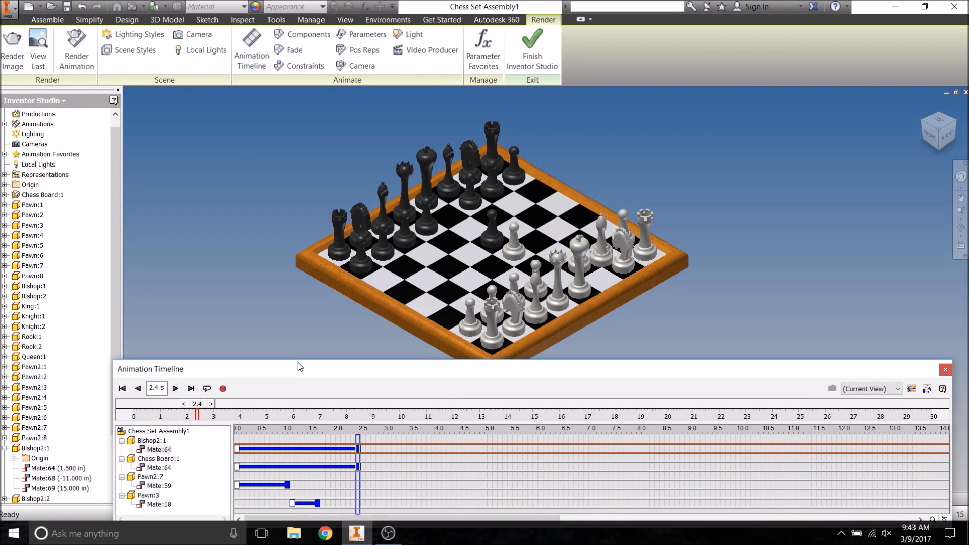
{"action": "left_click", "coordinate": [122, 495]}
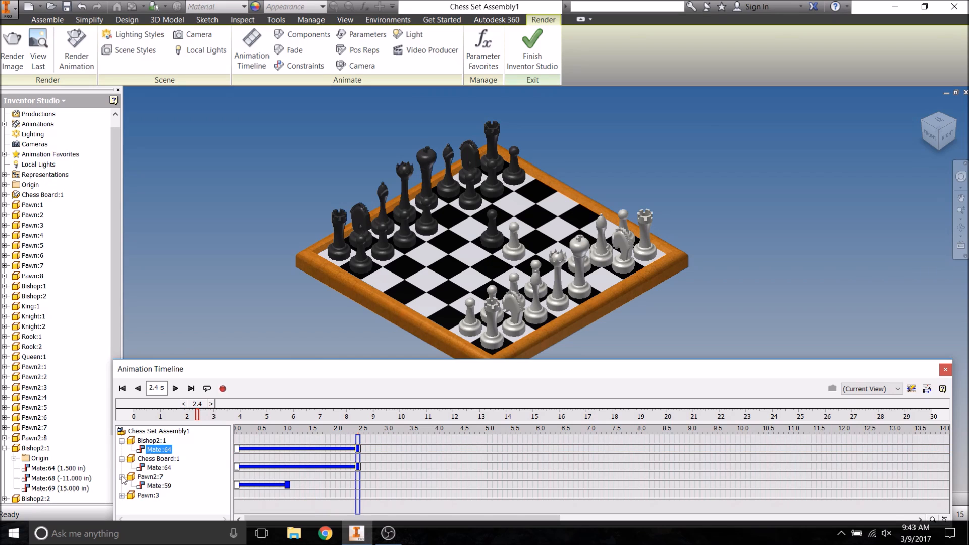
{"action": "left_click", "coordinate": [121, 476]}
{"action": "left_click", "coordinate": [122, 459]}
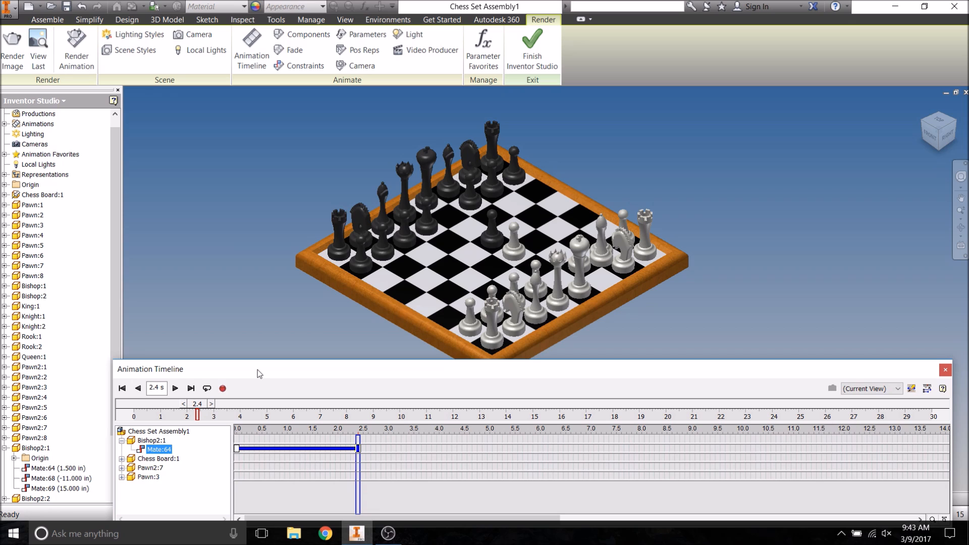
- Animate the -11 in mate constraint of Bishop2:1 to an end offset of -5 in, and inspect the bishop's position on the board
{"action": "right_click", "coordinate": [59, 479]}
{"action": "left_click", "coordinate": [83, 477]}
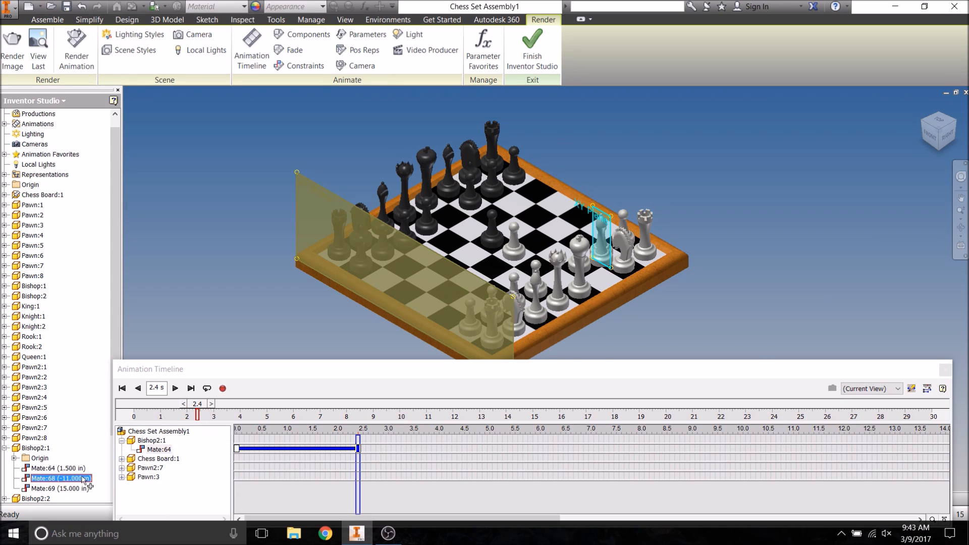
{"action": "left_click", "coordinate": [957, 124]}
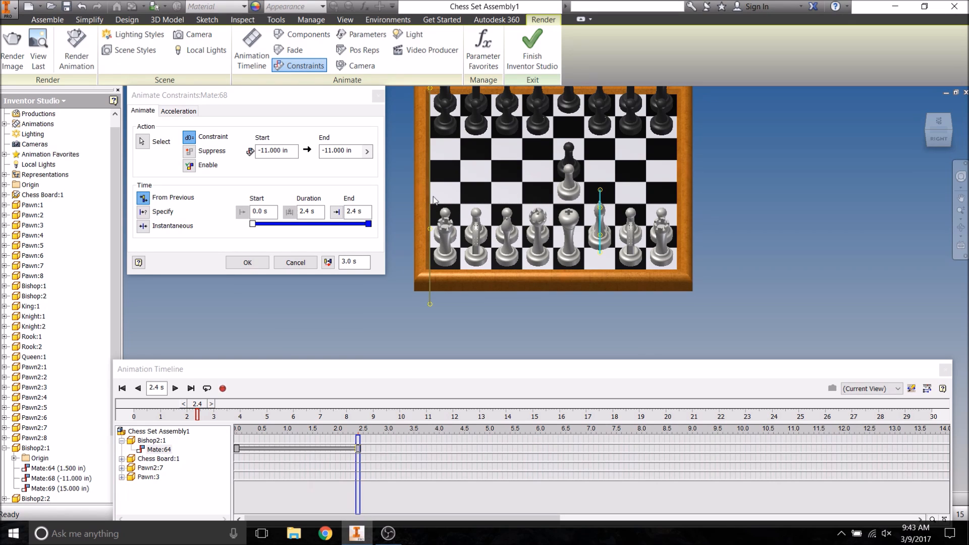
{"action": "left_click", "coordinate": [332, 151]}
{"action": "key", "text": "BackSpace"}
{"action": "key", "text": "BackSpace"}
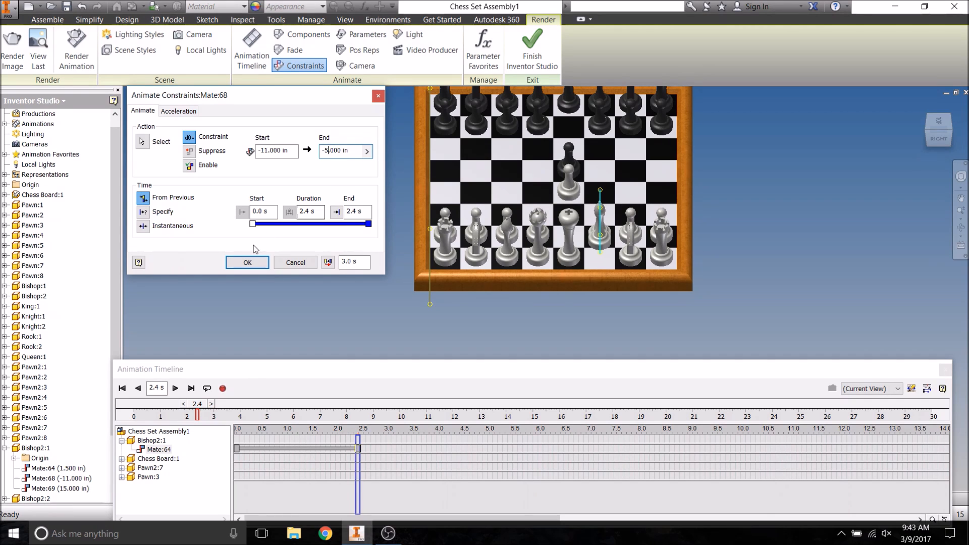
{"action": "left_click", "coordinate": [251, 262]}
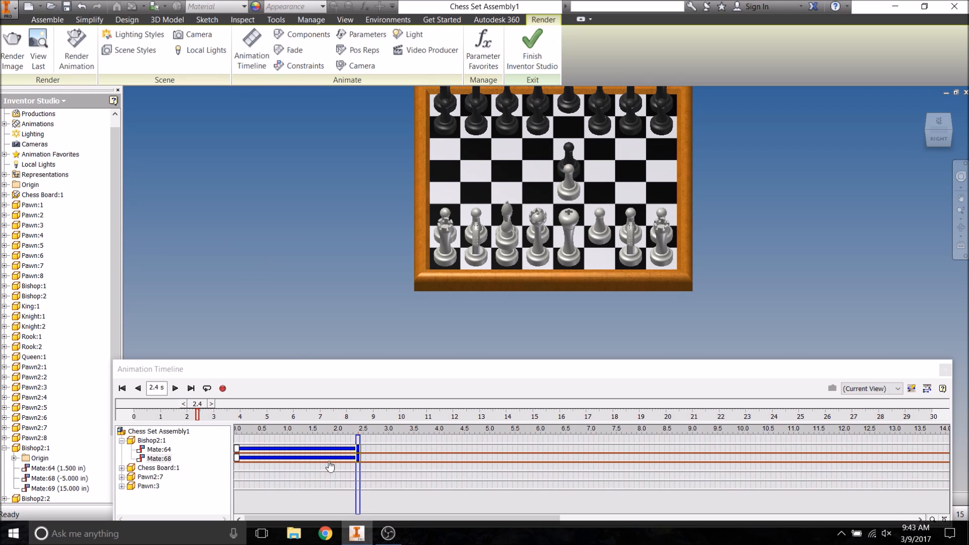
{"action": "left_click", "coordinate": [928, 131]}
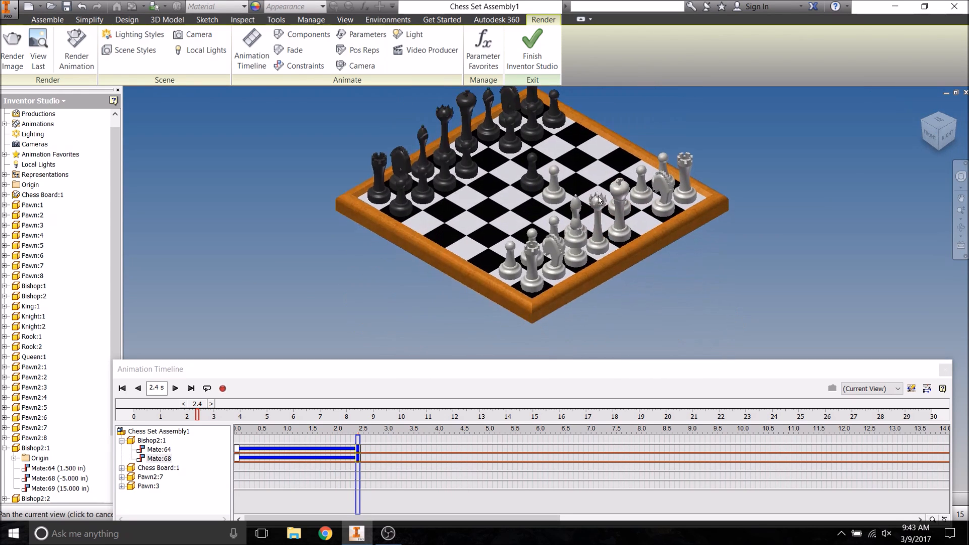
{"action": "left_click_drag", "start_coordinate": [947, 130], "coordinate": [922, 149]}
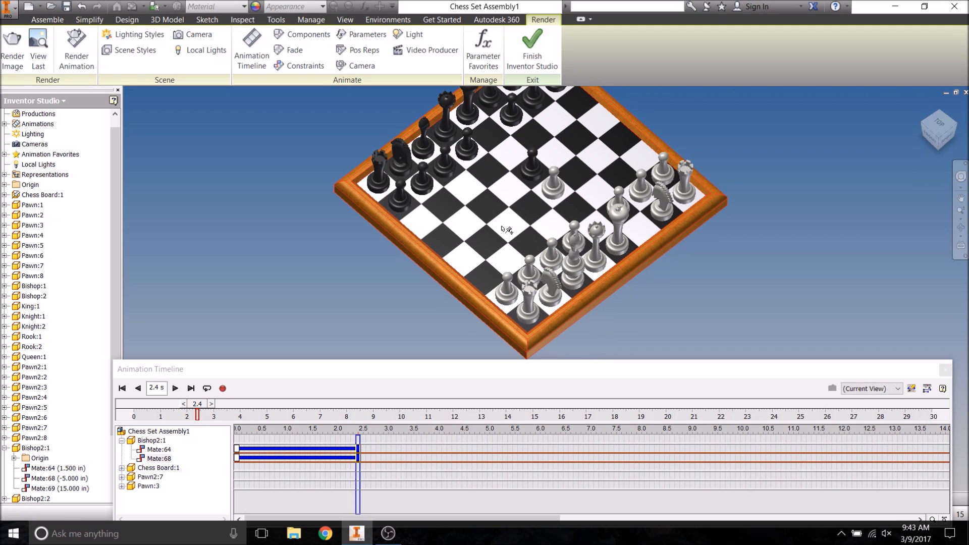
- Animate the Mate:69 constraint of Bishop2:1 from 15 in to an end offset of 9 in
{"action": "right_click", "coordinate": [83, 490]}
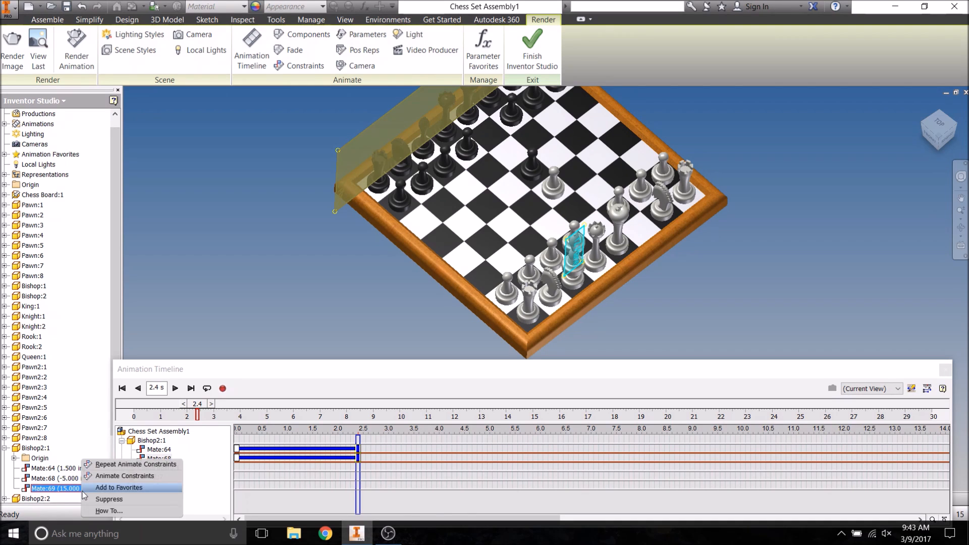
{"action": "left_click", "coordinate": [119, 476]}
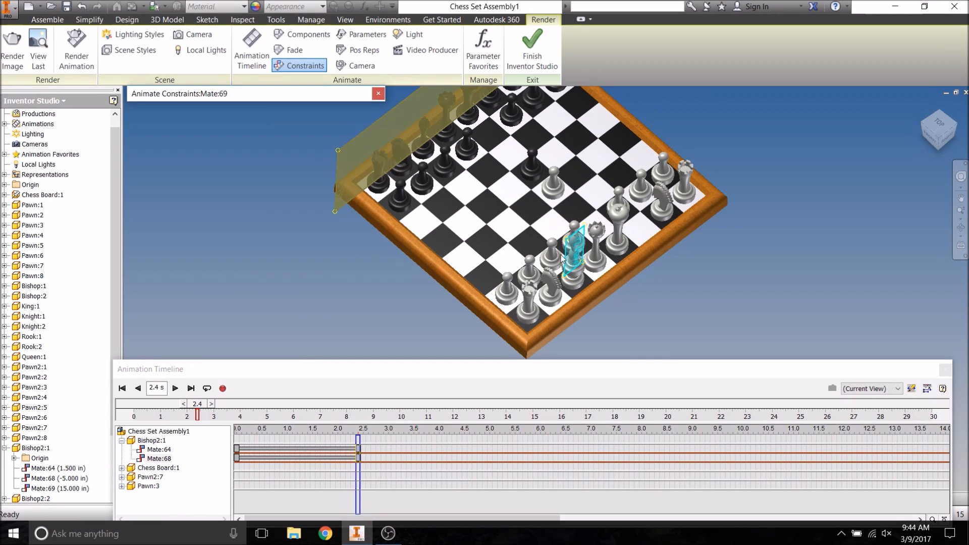
{"action": "mouse_move", "coordinate": [321, 96]}
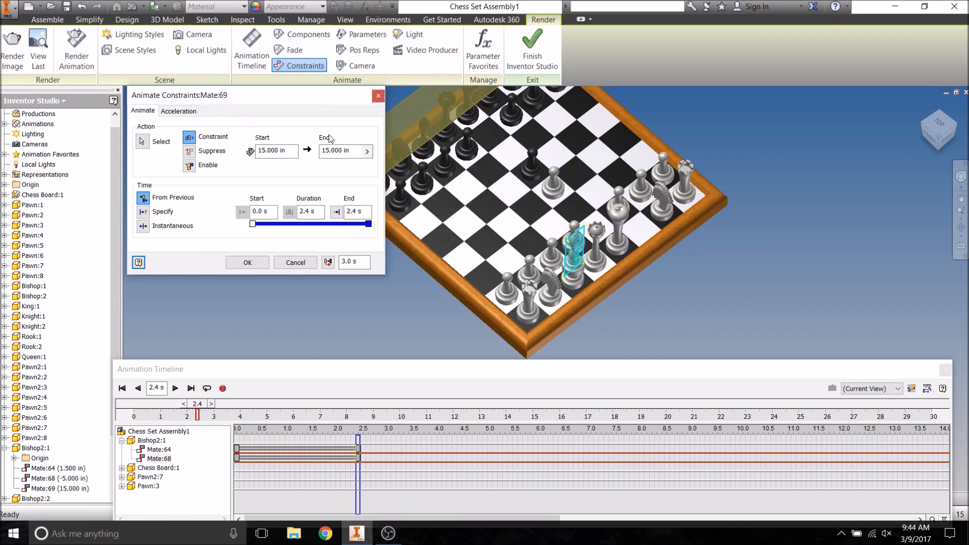
{"action": "left_click", "coordinate": [326, 150]}
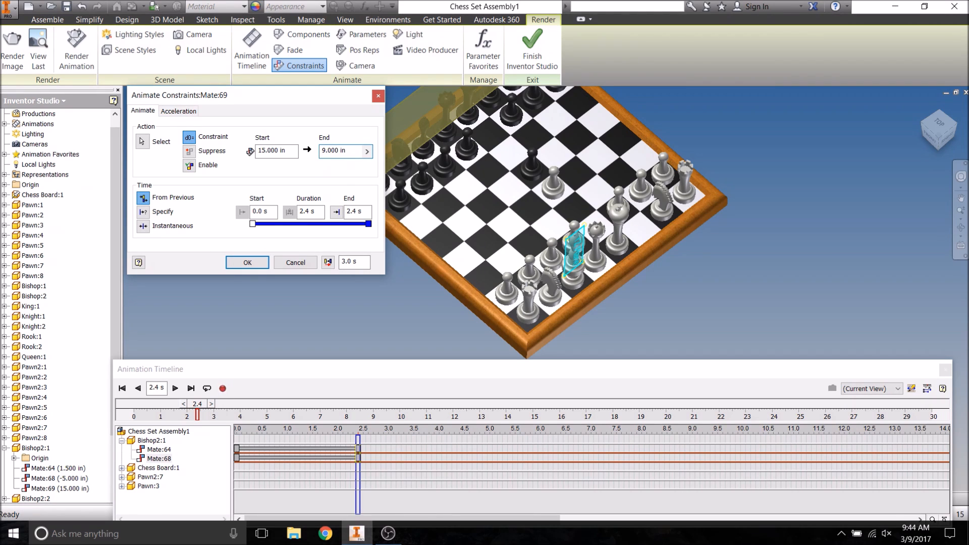
{"action": "left_click", "coordinate": [246, 264]}
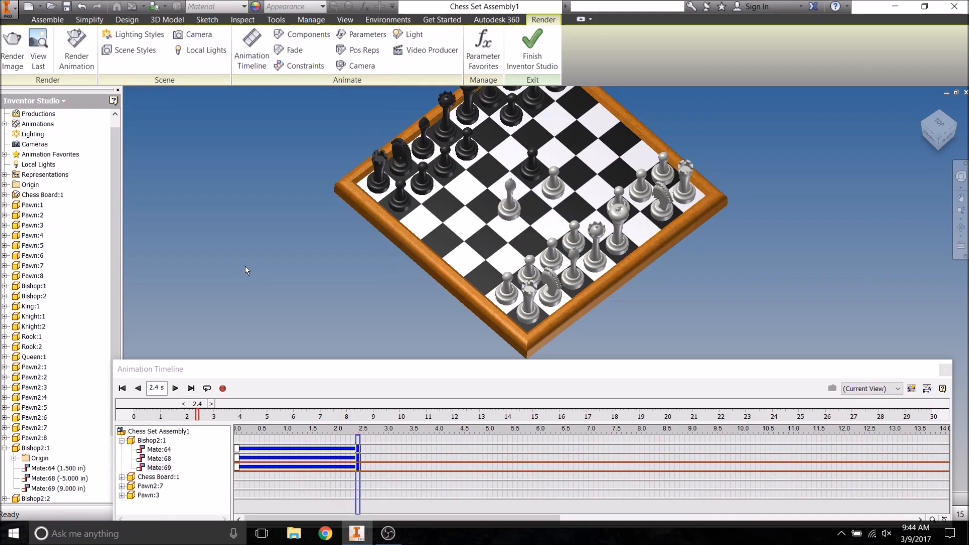
- View the board from a low angle and play the animation from the beginning to check the bishop's lift and travel
{"action": "left_click", "coordinate": [944, 136]}
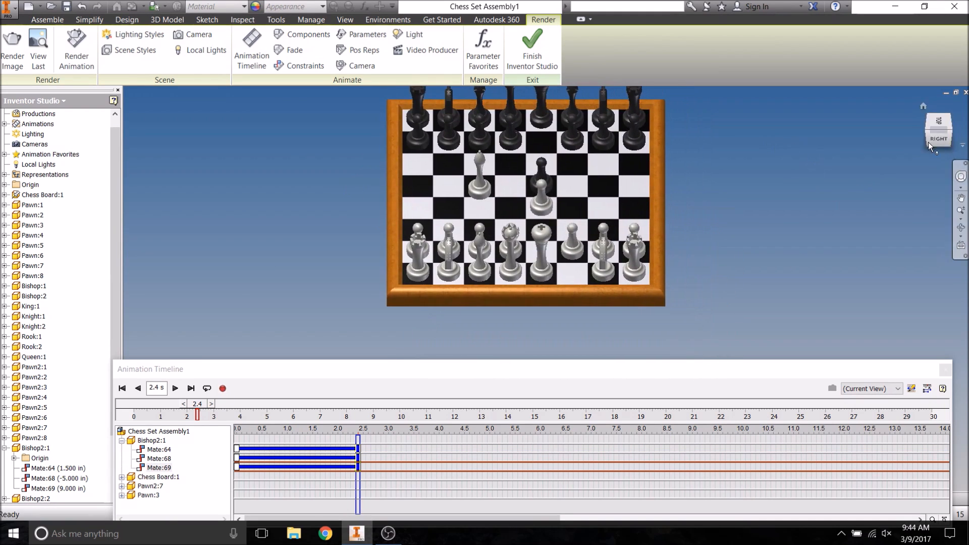
{"action": "left_click_drag", "start_coordinate": [949, 135], "coordinate": [791, 259]}
{"action": "middle_click_drag", "start_coordinate": [791, 259], "coordinate": [745, 244], "text": "shift"}
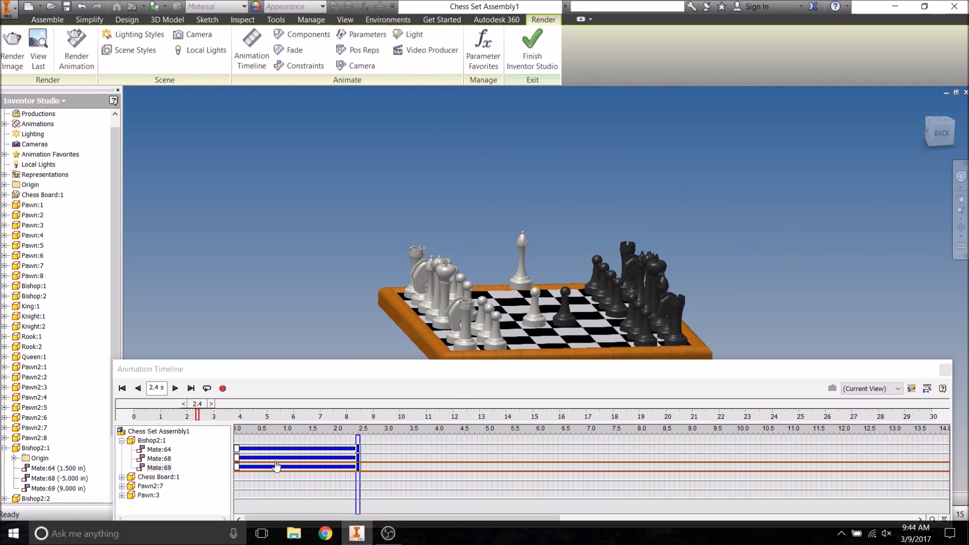
{"action": "left_click", "coordinate": [122, 388]}
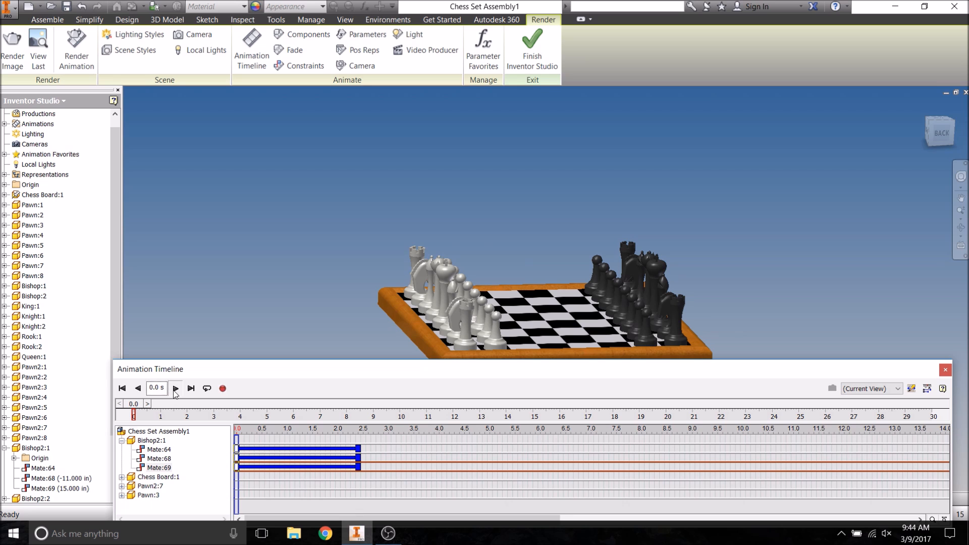
{"action": "left_click", "coordinate": [175, 389]}
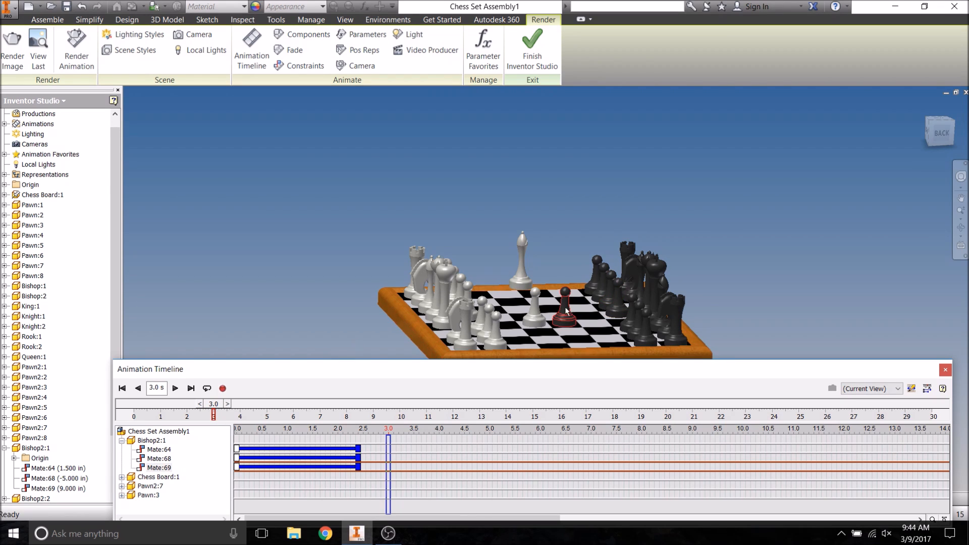
- Check the timing of the Pawn2:7 and Pawn:3 actions in the animation timeline, leaving both entries collapsed
{"action": "left_click", "coordinate": [122, 487]}
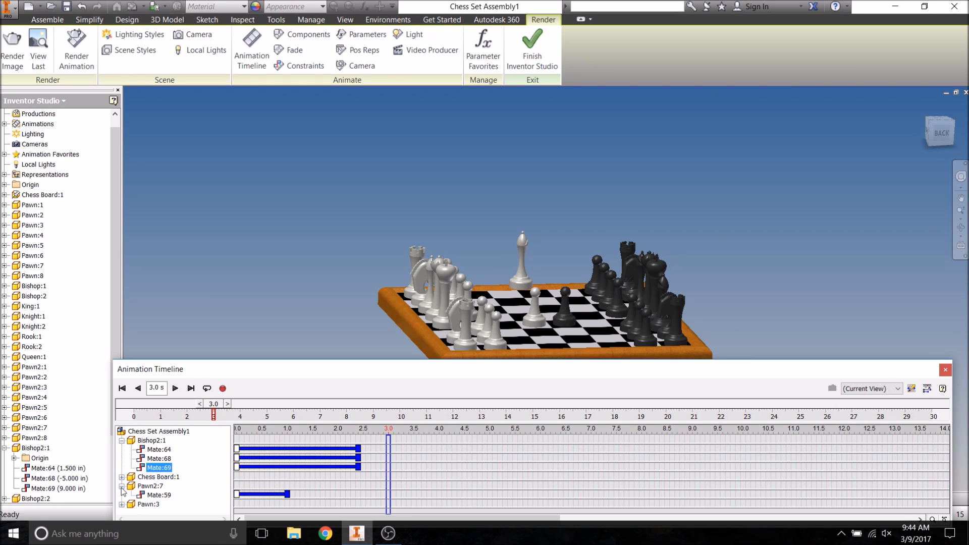
{"action": "left_click", "coordinate": [122, 486]}
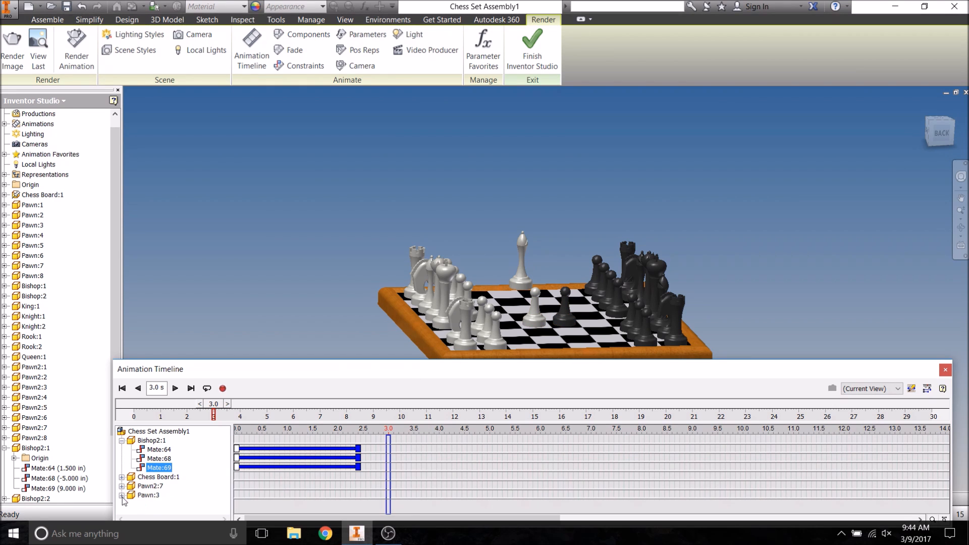
{"action": "left_click", "coordinate": [122, 496]}
{"action": "left_click", "coordinate": [122, 495]}
- Set the timeline to 1.8 s and shift Bishop2:1's Mate:64, Mate:68 and Mate:69 actions to start there
{"action": "left_click_drag", "start_coordinate": [213, 404], "coordinate": [182, 414]}
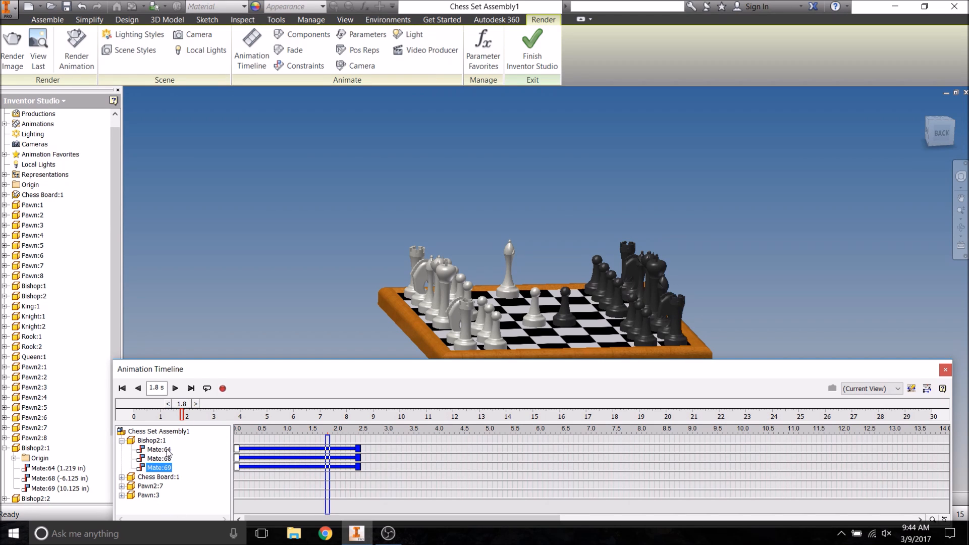
{"action": "left_click_drag", "start_coordinate": [273, 450], "coordinate": [364, 451]}
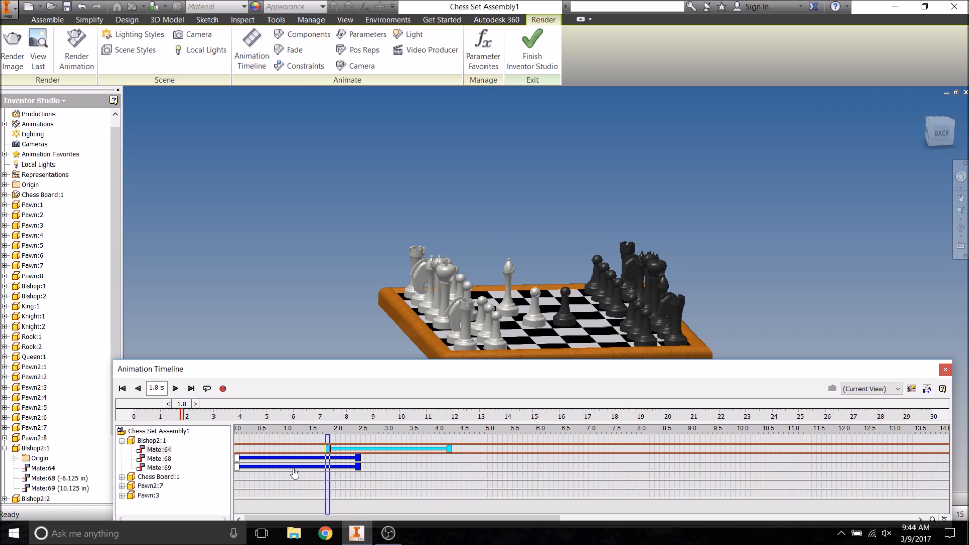
{"action": "left_click_drag", "start_coordinate": [292, 461], "coordinate": [383, 460]}
{"action": "left_click_drag", "start_coordinate": [306, 471], "coordinate": [390, 473]}
- Replay the animation from before the bishop's move and check the details of its Mate:64 action
{"action": "left_click_drag", "start_coordinate": [182, 414], "coordinate": [148, 410]}
{"action": "left_click", "coordinate": [175, 388]}
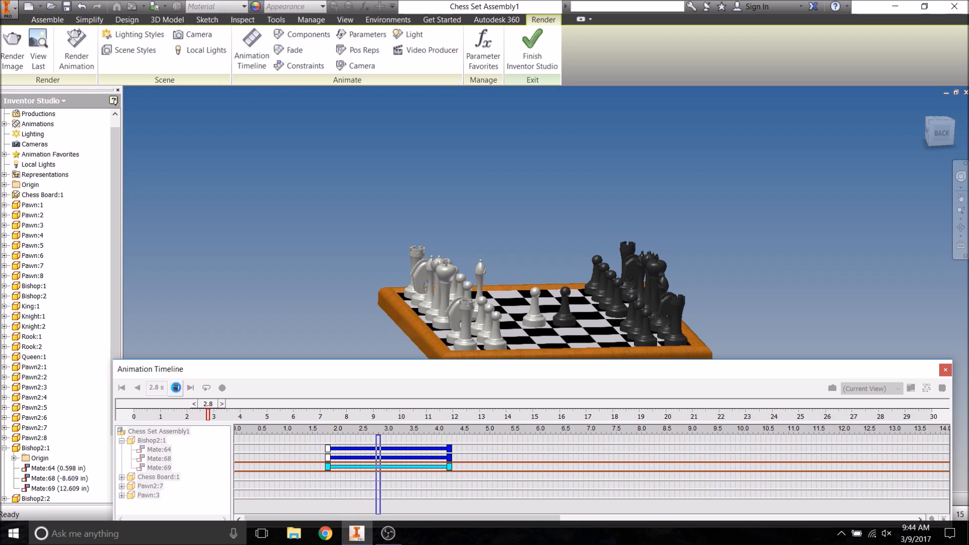
{"action": "left_click", "coordinate": [176, 389]}
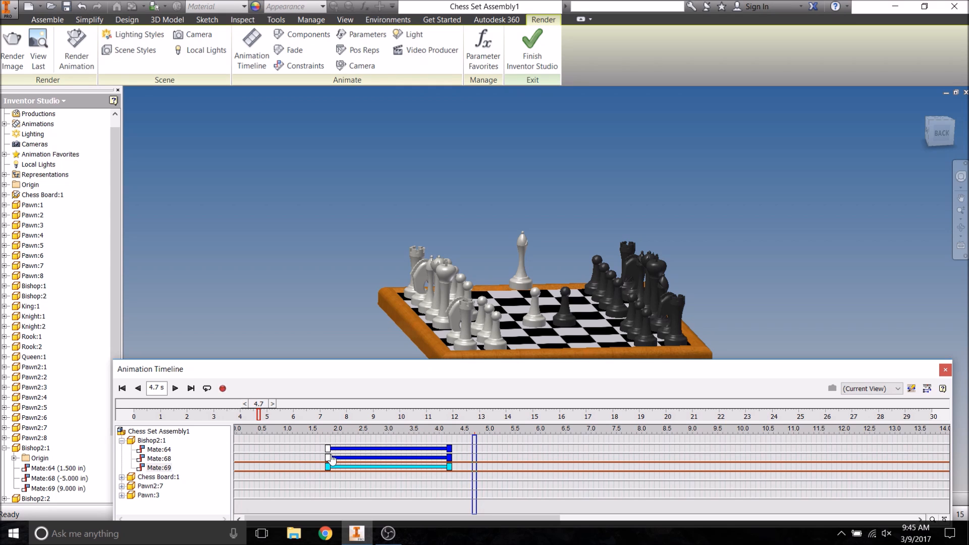
{"action": "mouse_move", "coordinate": [352, 453]}
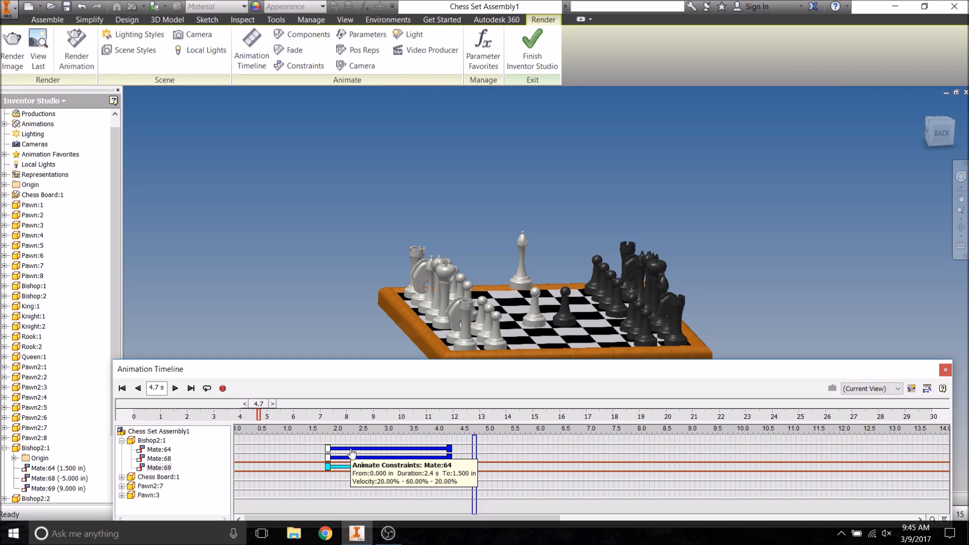
- Shorten Bishop2:1's Mate:64, Mate:68 and Mate:69 actions to end at about 2.9 s
{"action": "left_click", "coordinate": [353, 449]}
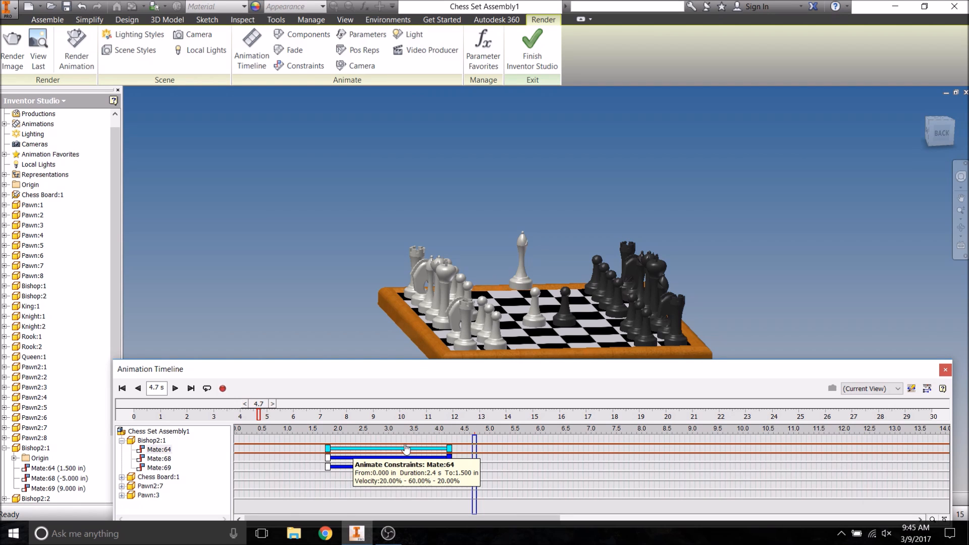
{"action": "left_click_drag", "start_coordinate": [451, 447], "coordinate": [385, 456]}
{"action": "left_click_drag", "start_coordinate": [449, 467], "coordinate": [379, 466]}
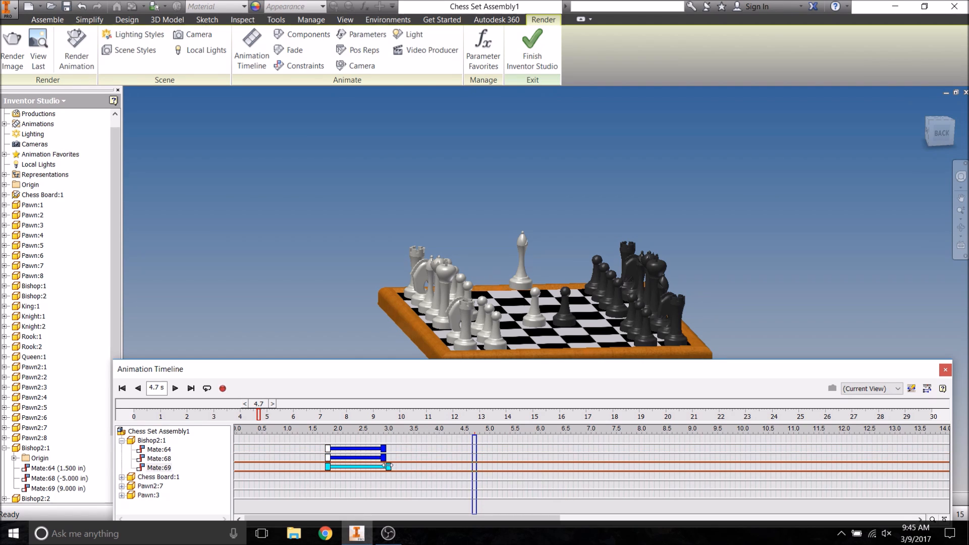
- Rewind the timeline to before the bishop's move and replay the shortened actions
{"action": "left_click_drag", "start_coordinate": [258, 404], "coordinate": [187, 404]}
{"action": "left_click", "coordinate": [175, 388]}
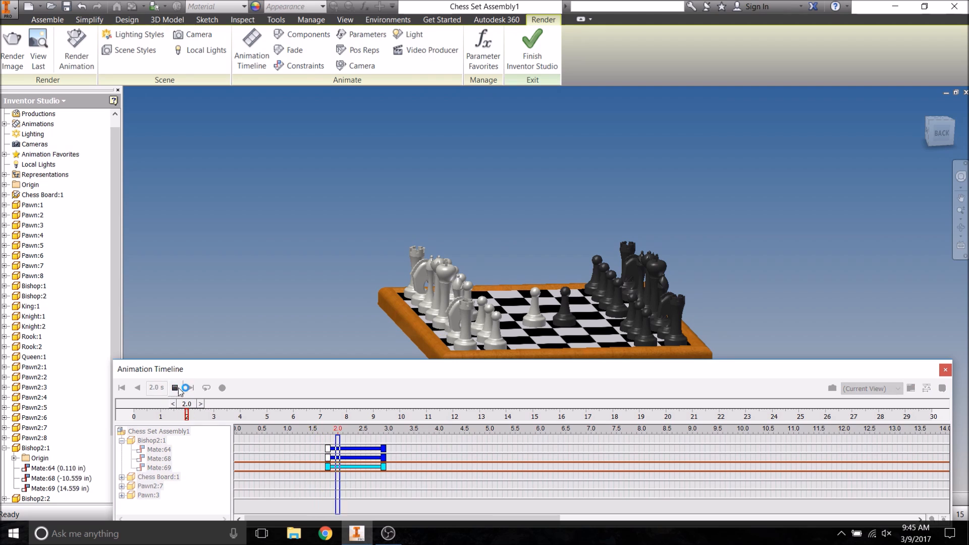
{"action": "left_click", "coordinate": [175, 388]}
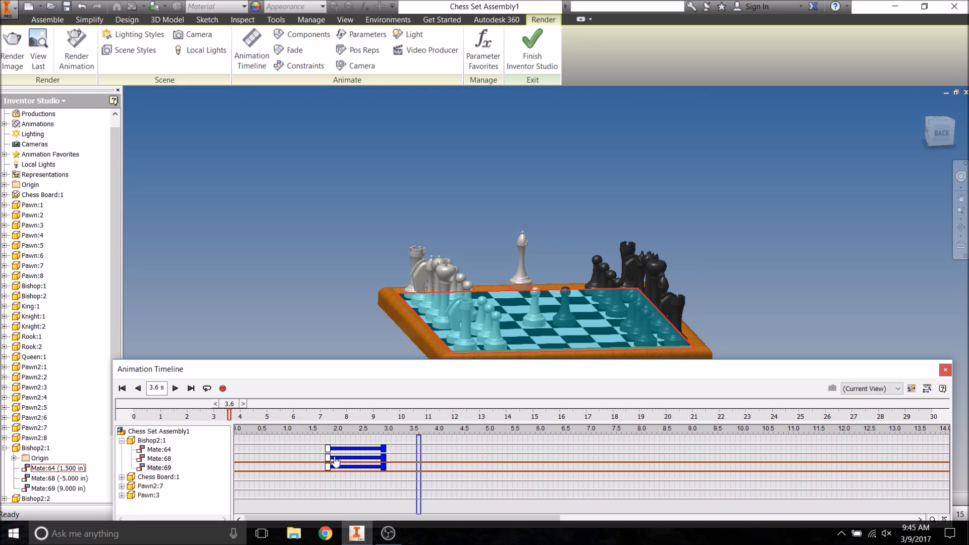
- Mirror the Mate:64 action of Bishop2:1 to add the bishop's lowering motion after its lift
{"action": "mouse_move", "coordinate": [375, 449]}
{"action": "left_mouse_down"}
{"action": "mouse_move", "coordinate": [463, 453]}
{"action": "mouse_move", "coordinate": [367, 452]}
{"action": "left_mouse_up"}
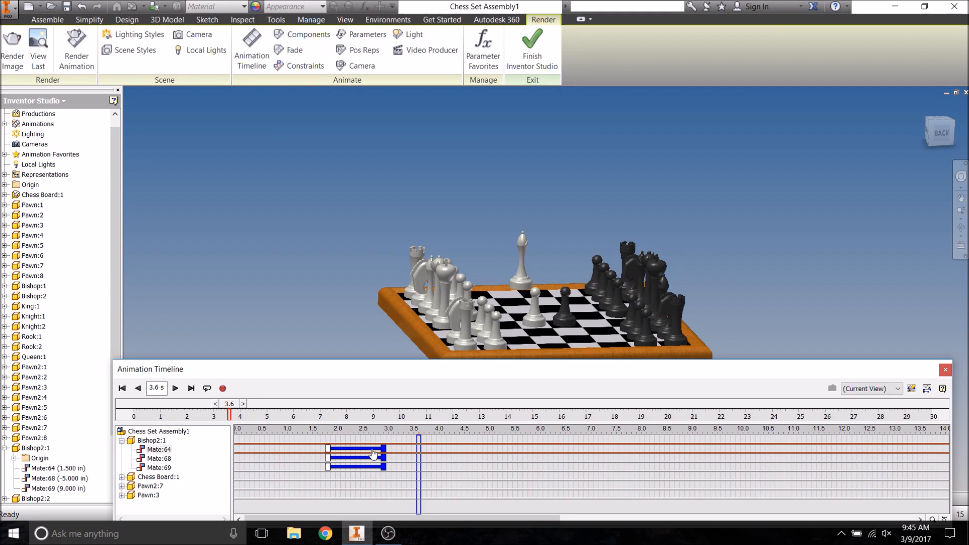
{"action": "right_click", "coordinate": [374, 453]}
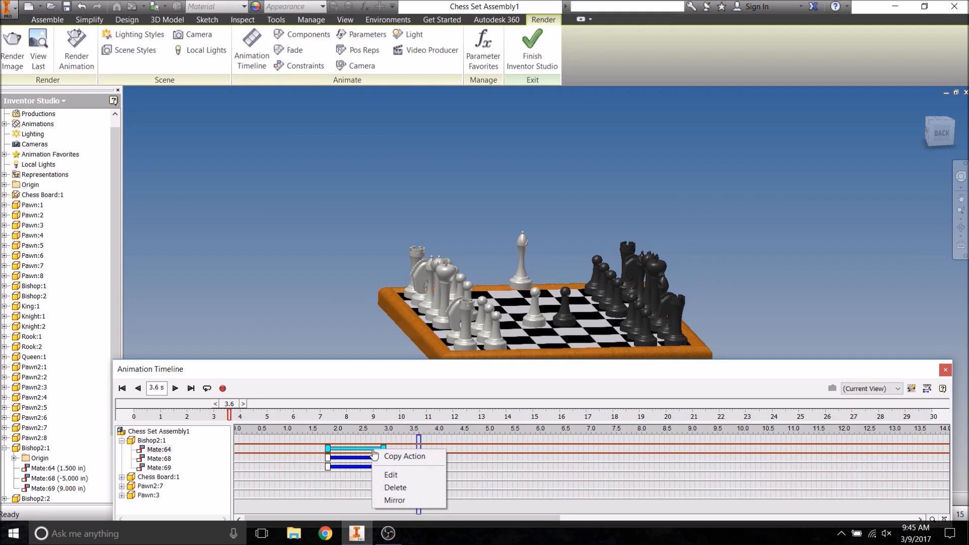
{"action": "left_click", "coordinate": [393, 499]}
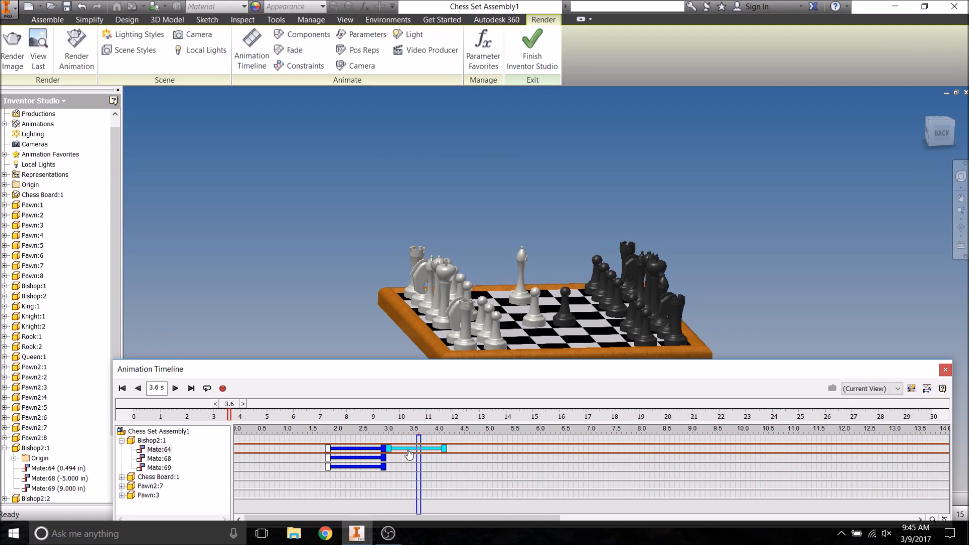
- Shorten the Mate:64 lift action to 0.3 s and adjust the mirrored lowering action to run from about 3.2 to 3.7 s
{"action": "left_click", "coordinate": [369, 449]}
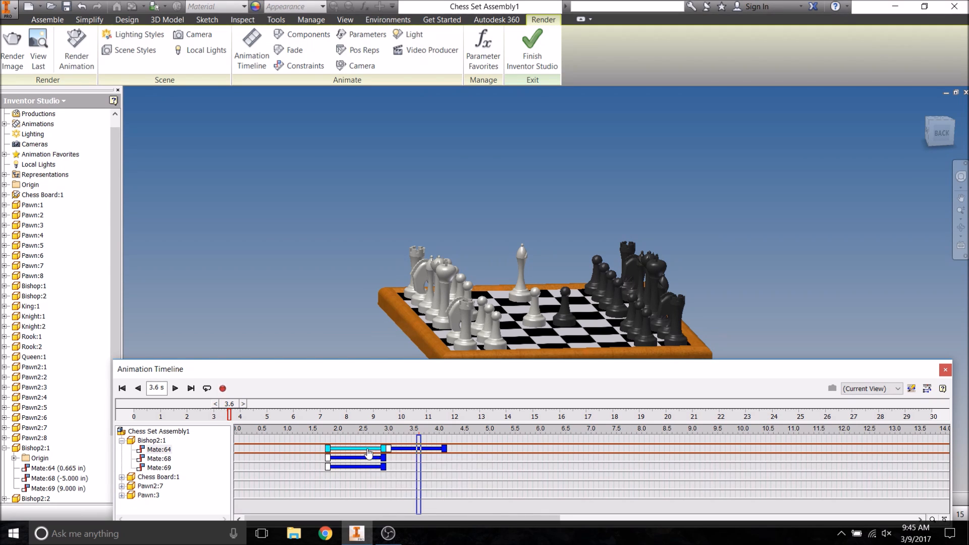
{"action": "left_click", "coordinate": [304, 472]}
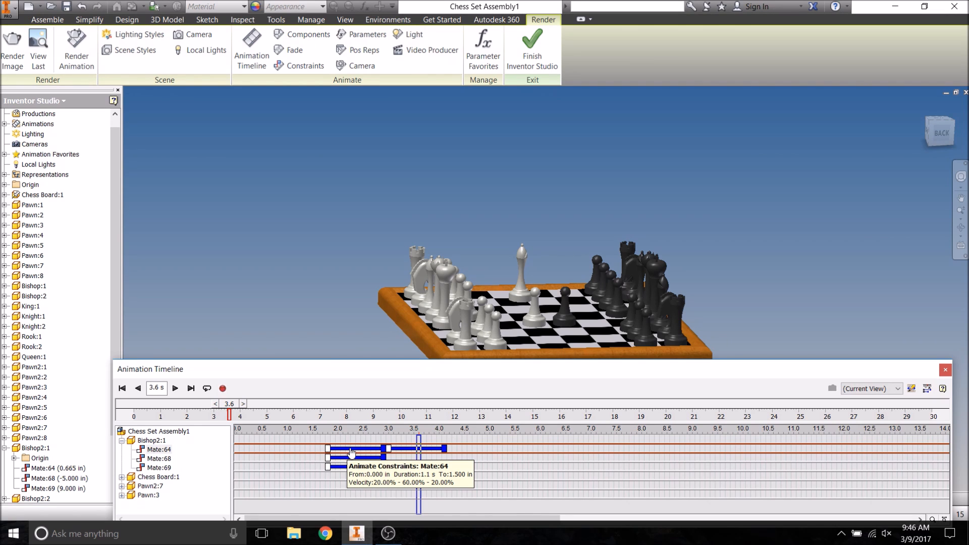
{"action": "mouse_move", "coordinate": [406, 453]}
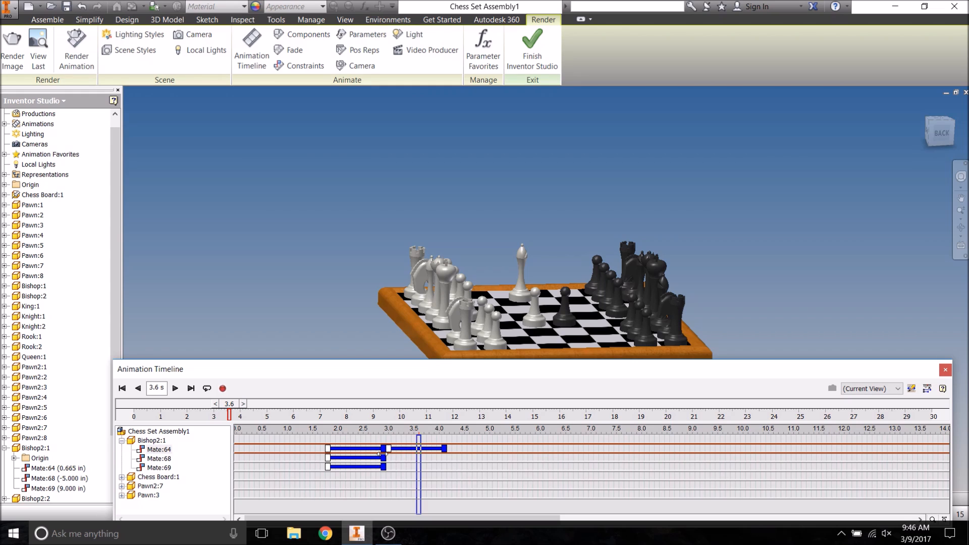
{"action": "left_click_drag", "start_coordinate": [381, 454], "coordinate": [358, 450]}
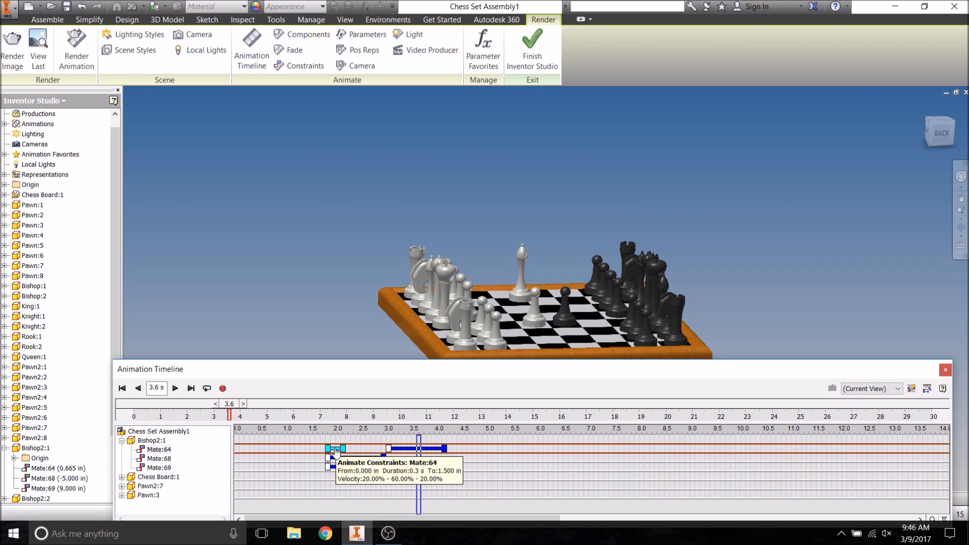
{"action": "mouse_move", "coordinate": [396, 450]}
{"action": "left_mouse_down"}
{"action": "mouse_move", "coordinate": [375, 454]}
{"action": "mouse_move", "coordinate": [395, 448]}
{"action": "left_mouse_up"}
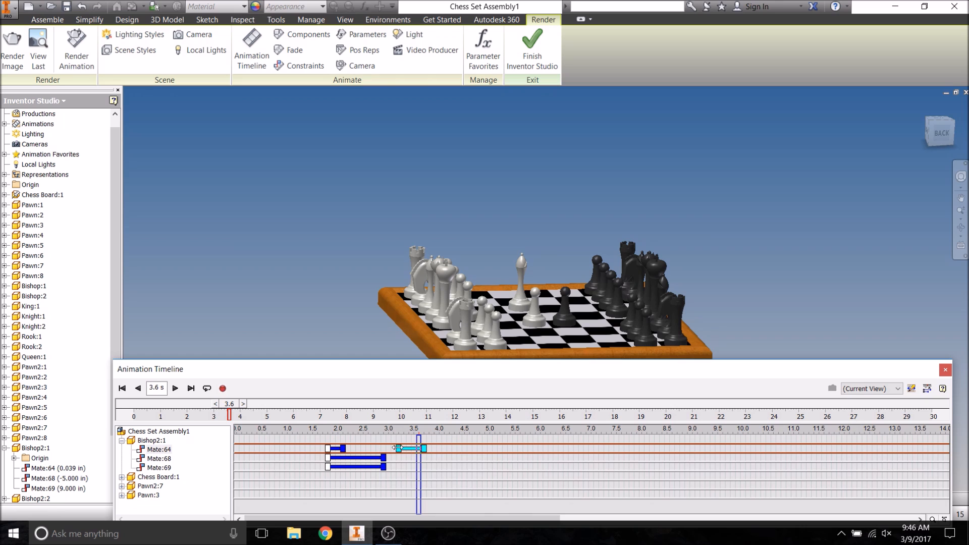
{"action": "left_click", "coordinate": [335, 449]}
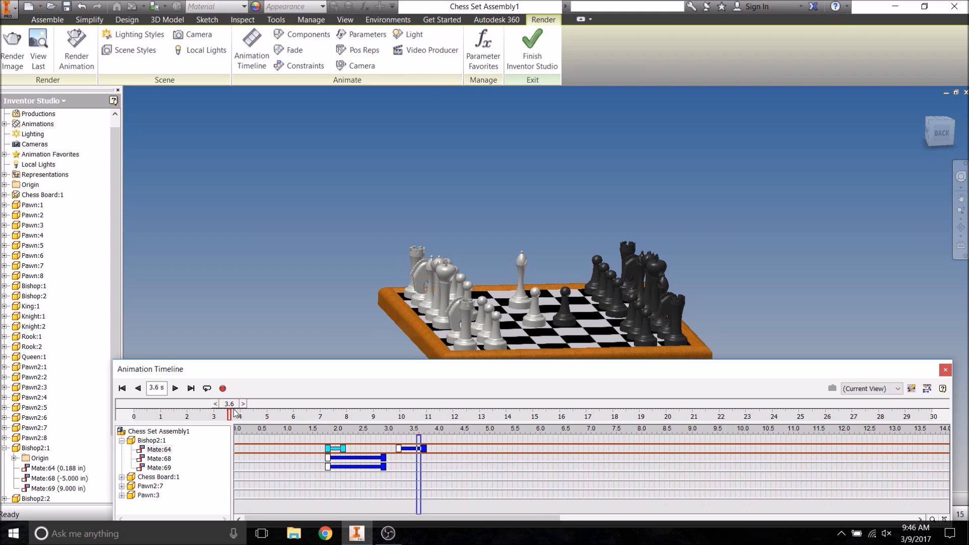
- Rewind the timeline to about 1.1 s and replay the bishop's move in an isometric view from the back and left
{"action": "left_click_drag", "start_coordinate": [229, 414], "coordinate": [180, 409]}
{"action": "left_click", "coordinate": [298, 337]}
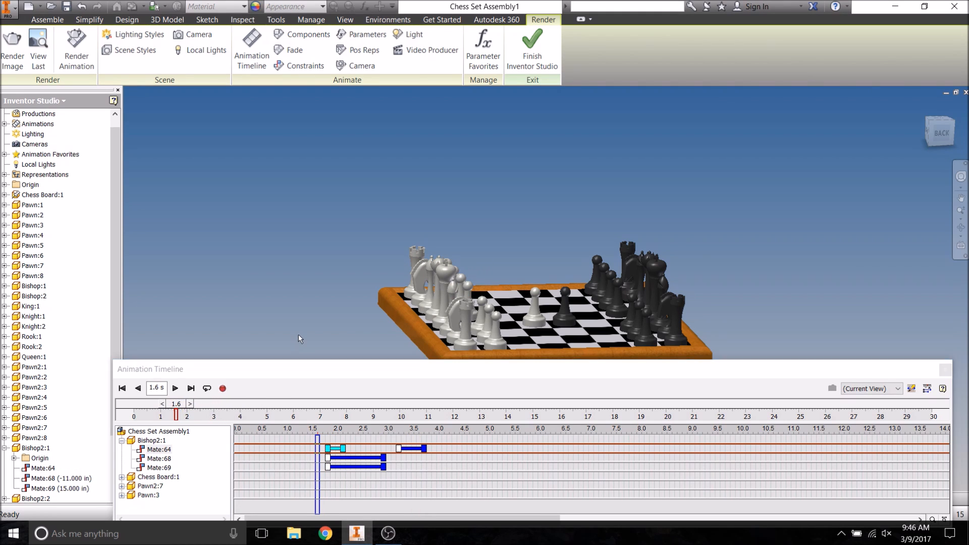
{"action": "left_click", "coordinate": [952, 119]}
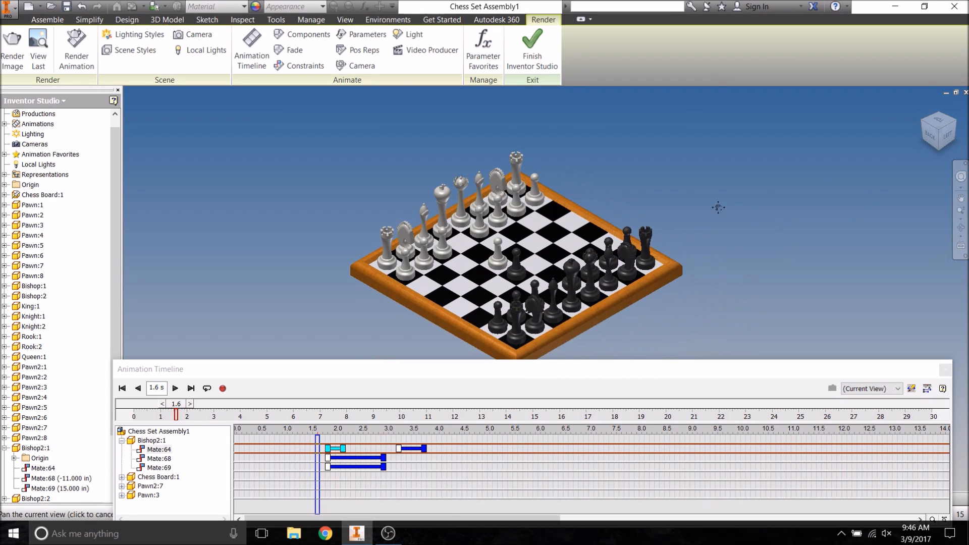
{"action": "left_click_drag", "start_coordinate": [177, 404], "coordinate": [162, 402]}
{"action": "left_click", "coordinate": [175, 388]}
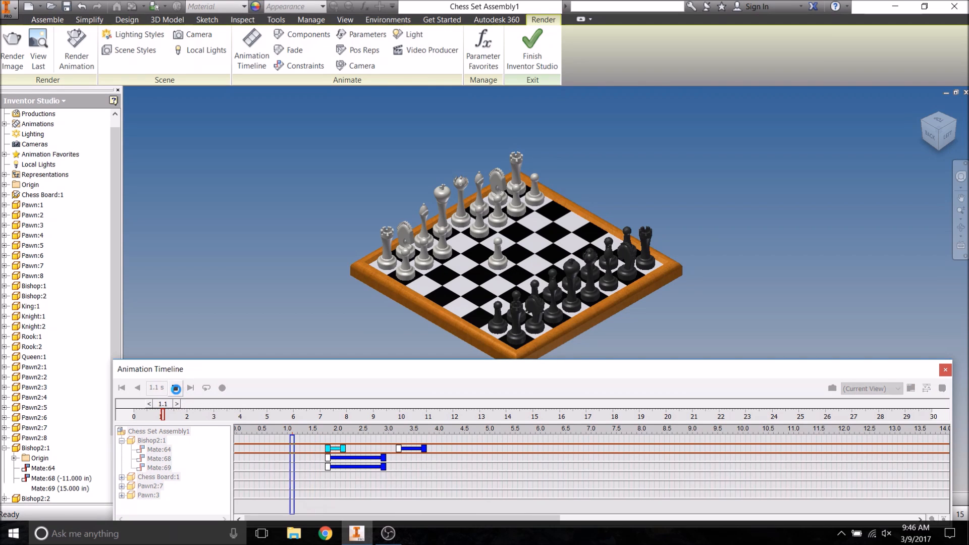
{"action": "left_click", "coordinate": [176, 388]}
- Extend Bishop2:1's Mate:68 and Mate:69 actions to end at about 3.2 s, and return the timeline to 1.6 s
{"action": "left_click", "coordinate": [939, 136]}
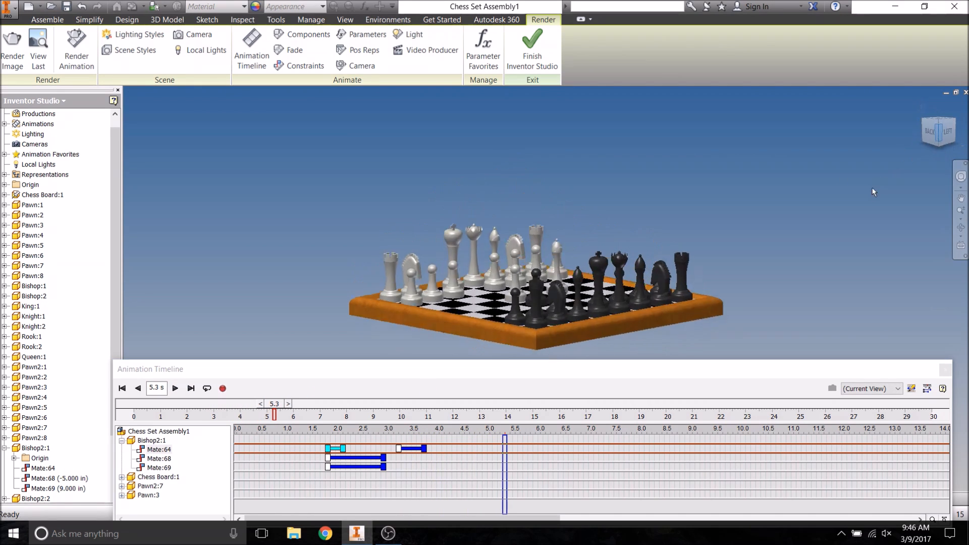
{"action": "left_click_drag", "start_coordinate": [937, 129], "coordinate": [938, 144]}
{"action": "mouse_move", "coordinate": [384, 457]}
{"action": "left_mouse_down"}
{"action": "mouse_move", "coordinate": [399, 458]}
{"action": "mouse_move", "coordinate": [384, 467]}
{"action": "mouse_move", "coordinate": [398, 467]}
{"action": "left_mouse_up"}
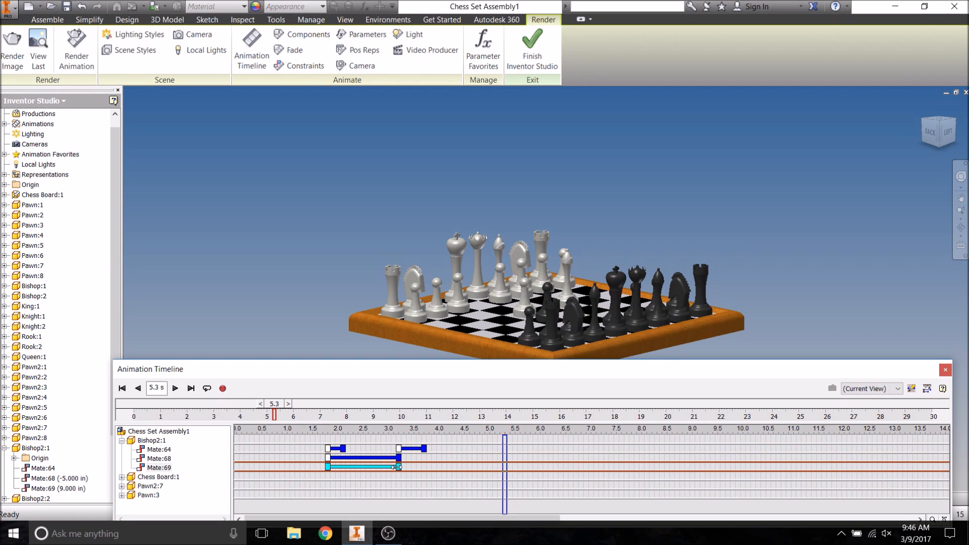
{"action": "left_click_drag", "start_coordinate": [274, 403], "coordinate": [176, 403]}
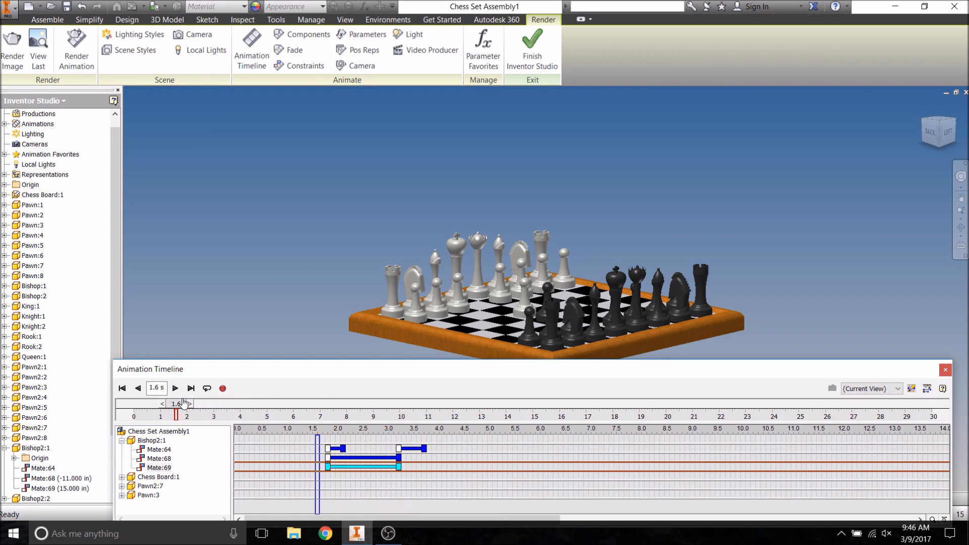
- Play the bishop's move from 1.6 s, and return the timeline to 3.0 s
{"action": "left_click", "coordinate": [175, 388]}
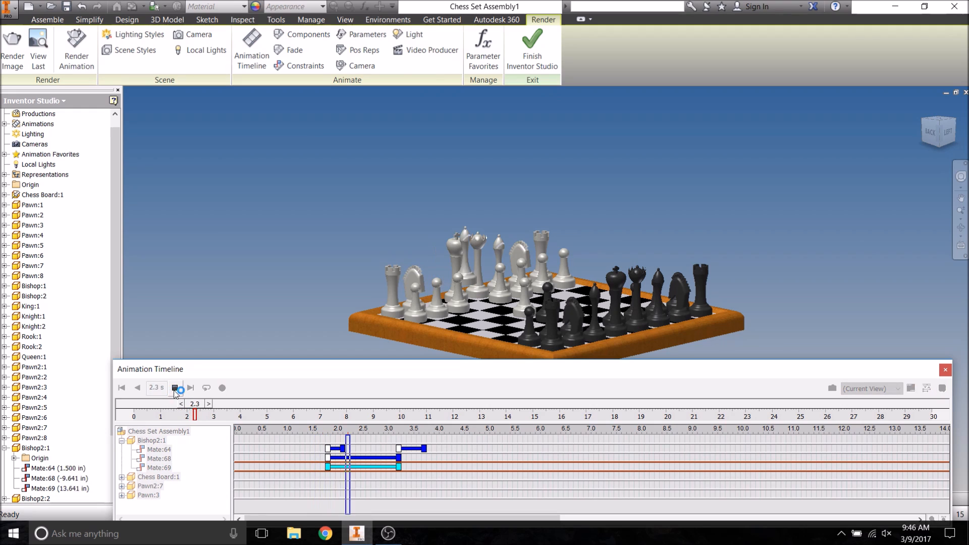
{"action": "left_click", "coordinate": [175, 388]}
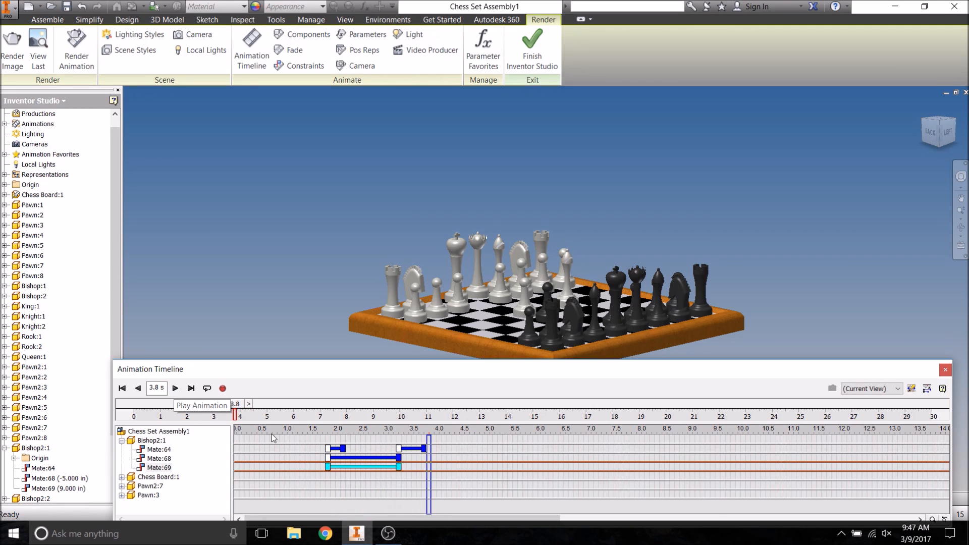
{"action": "mouse_move", "coordinate": [233, 406]}
{"action": "left_mouse_down"}
{"action": "mouse_move", "coordinate": [178, 408]}
{"action": "mouse_move", "coordinate": [215, 412]}
{"action": "left_mouse_up"}
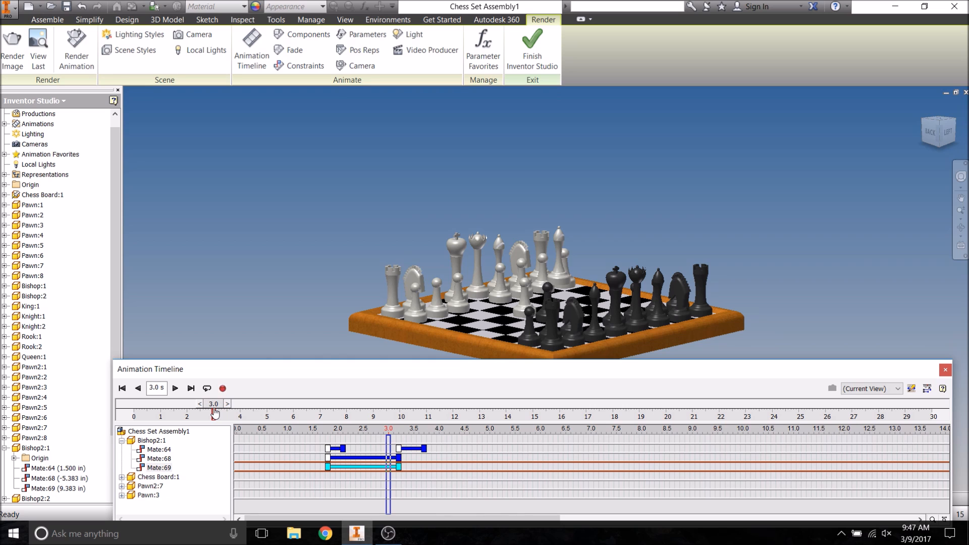
- Check the bishop's travel from the top view between 3.0 s and 3.2 s on the timeline
{"action": "left_click", "coordinate": [938, 122]}
{"action": "middle_click_drag", "start_coordinate": [796, 254], "coordinate": [762, 192]}
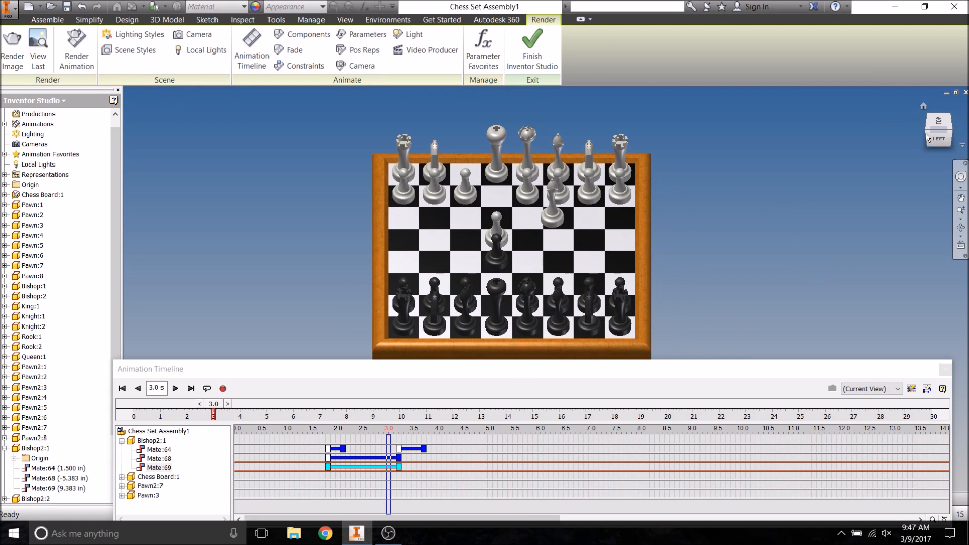
{"action": "left_click", "coordinate": [936, 126]}
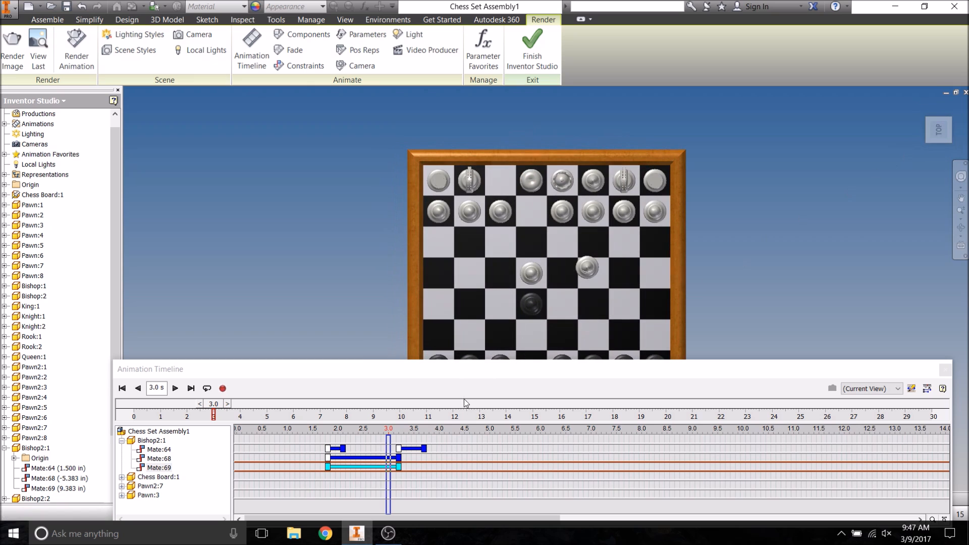
{"action": "left_click_drag", "start_coordinate": [214, 405], "coordinate": [219, 407]}
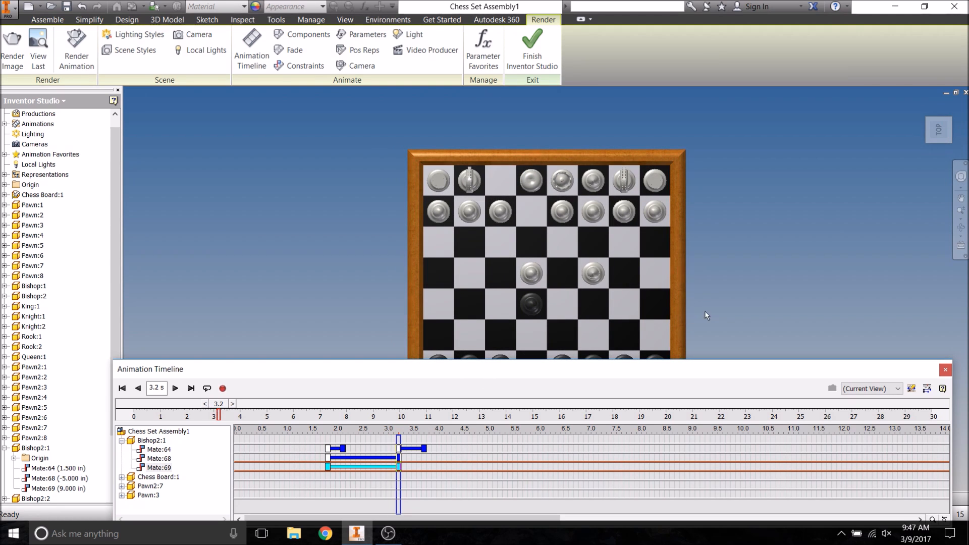
- Advance the timeline to 3.3 s and examine the lowering bishop up close from the front side of the board
{"action": "middle_click_drag", "start_coordinate": [745, 286], "coordinate": [741, 244], "text": "shift"}
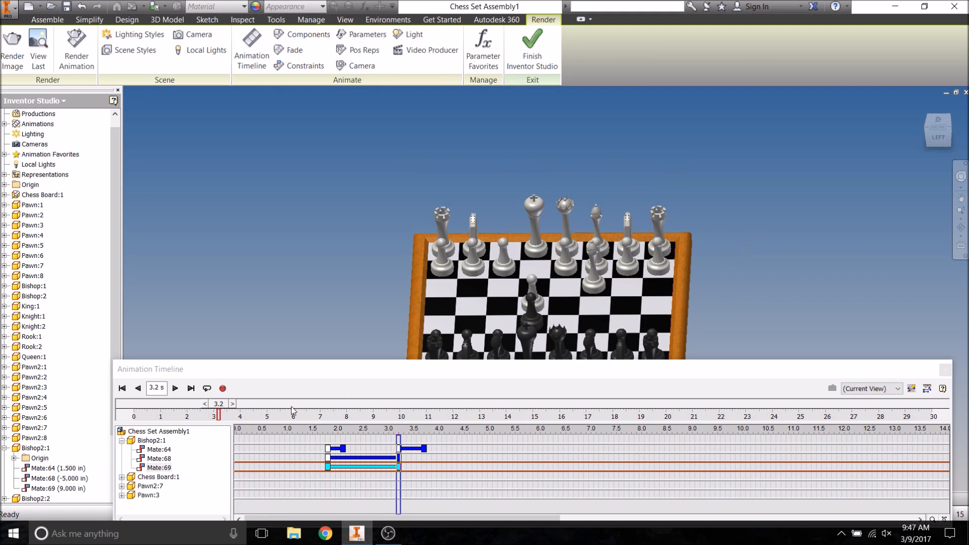
{"action": "left_click_drag", "start_coordinate": [220, 409], "coordinate": [225, 416]}
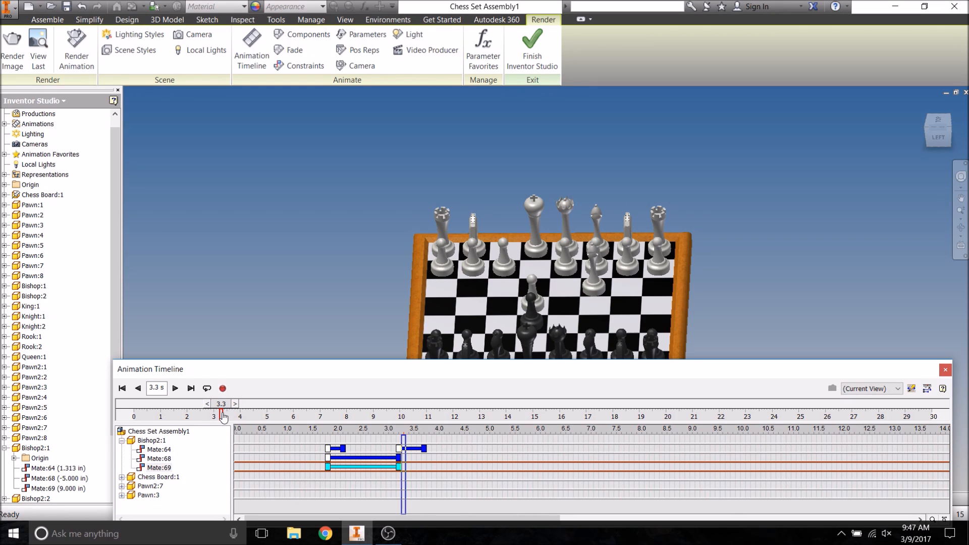
{"action": "middle_click_drag", "start_coordinate": [706, 290], "coordinate": [578, 258], "text": "shift"}
{"action": "scroll", "coordinate": [578, 254], "scroll_direction": "up", "scroll_amount": 3}
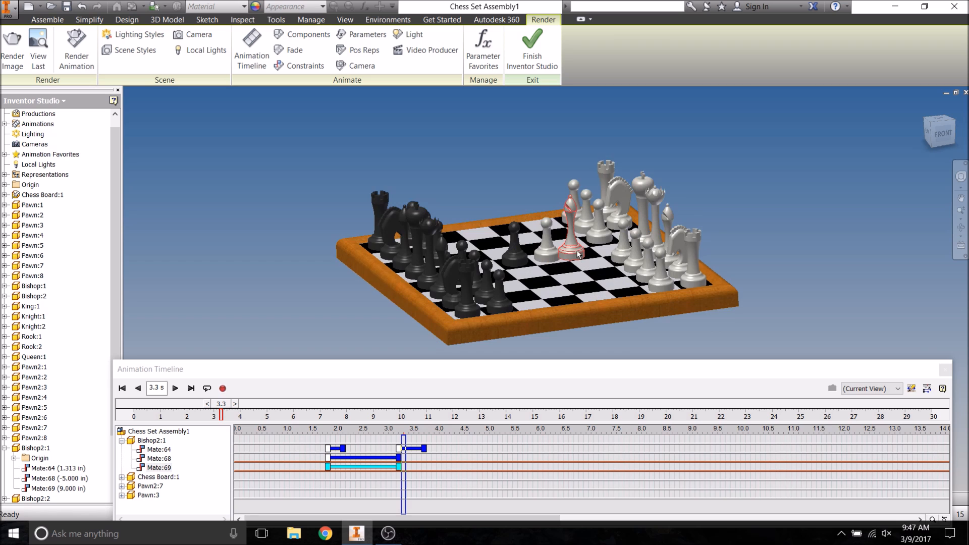
{"action": "scroll", "coordinate": [572, 286], "scroll_direction": "up", "scroll_amount": 3}
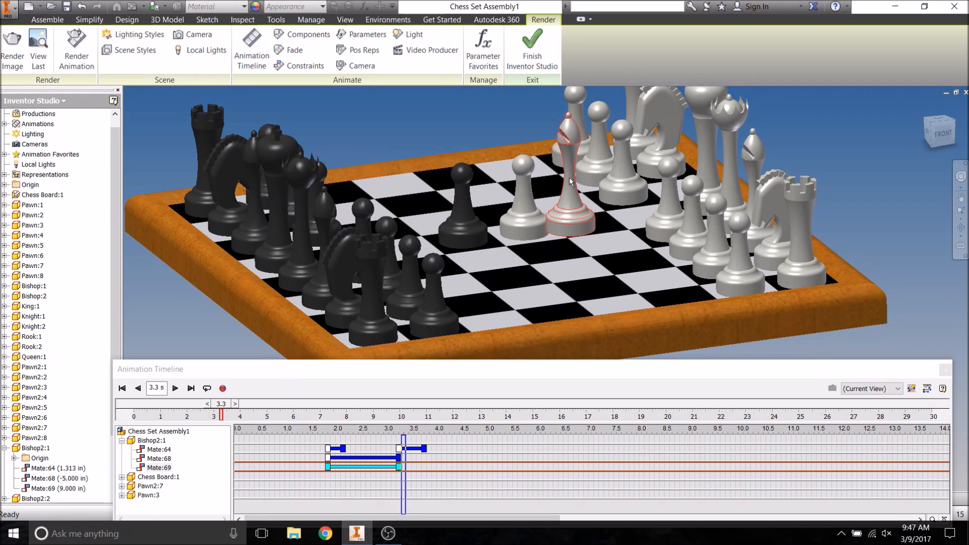
- Shorten Bishop2:1's Mate:64 lowering action so it ends almost immediately after its 3.2 s start, and replay the bishop's move
{"action": "left_click", "coordinate": [451, 458]}
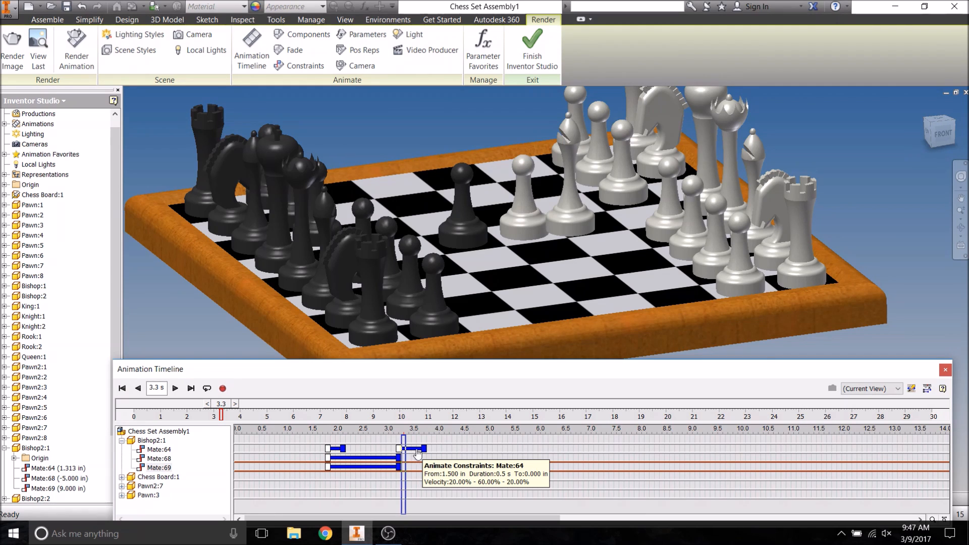
{"action": "left_click_drag", "start_coordinate": [424, 448], "coordinate": [401, 448]}
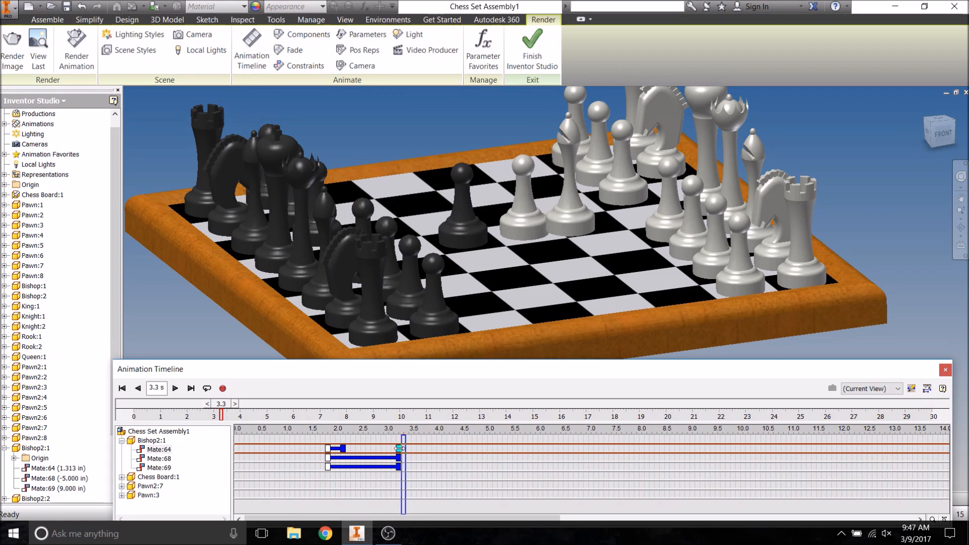
{"action": "left_click_drag", "start_coordinate": [222, 403], "coordinate": [168, 404]}
{"action": "left_click", "coordinate": [175, 388]}
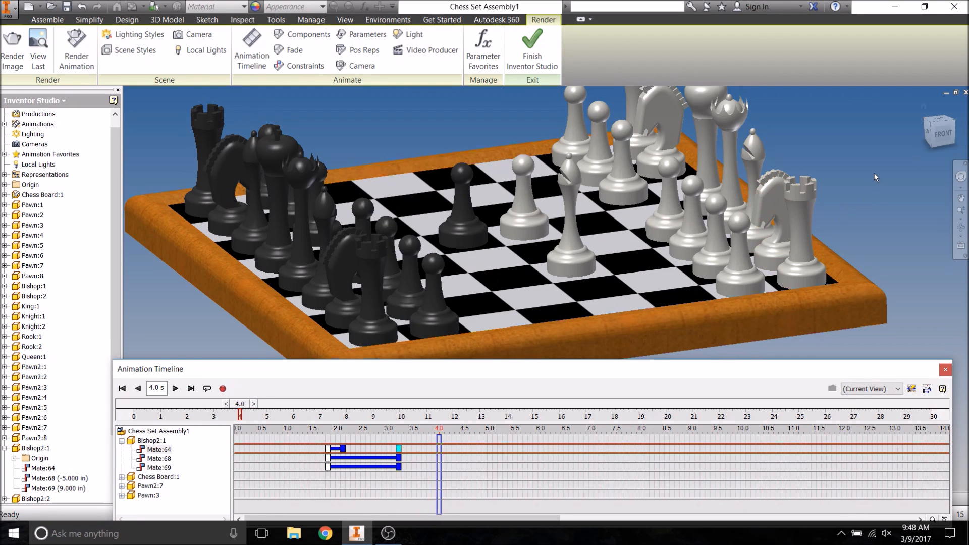
- Animate Mate:29 of the black Knight:1 from 0.000 in to 2 in, ending at 4.0 s, to lift the knight
{"action": "left_click_drag", "start_coordinate": [932, 122], "coordinate": [928, 120]}
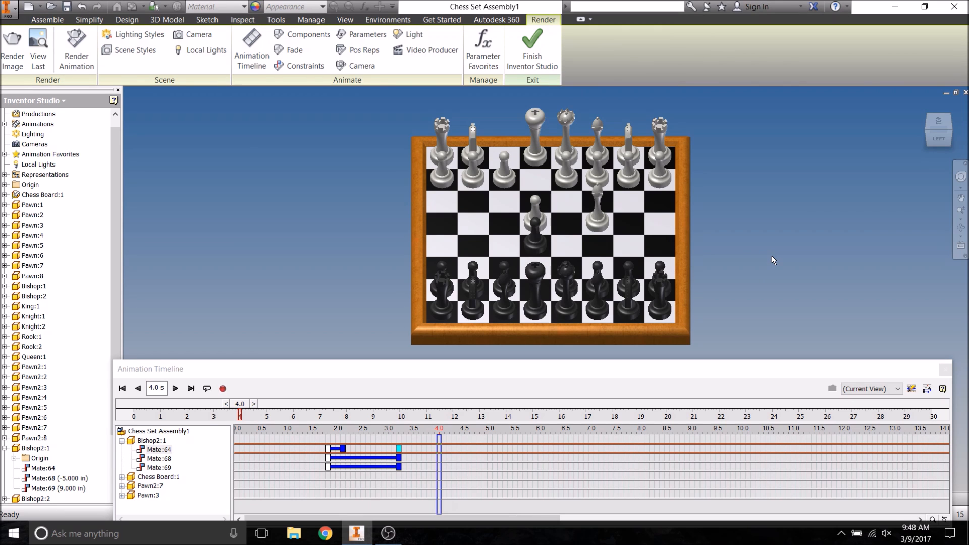
{"action": "middle_click_drag", "start_coordinate": [771, 256], "coordinate": [737, 257], "text": "shift"}
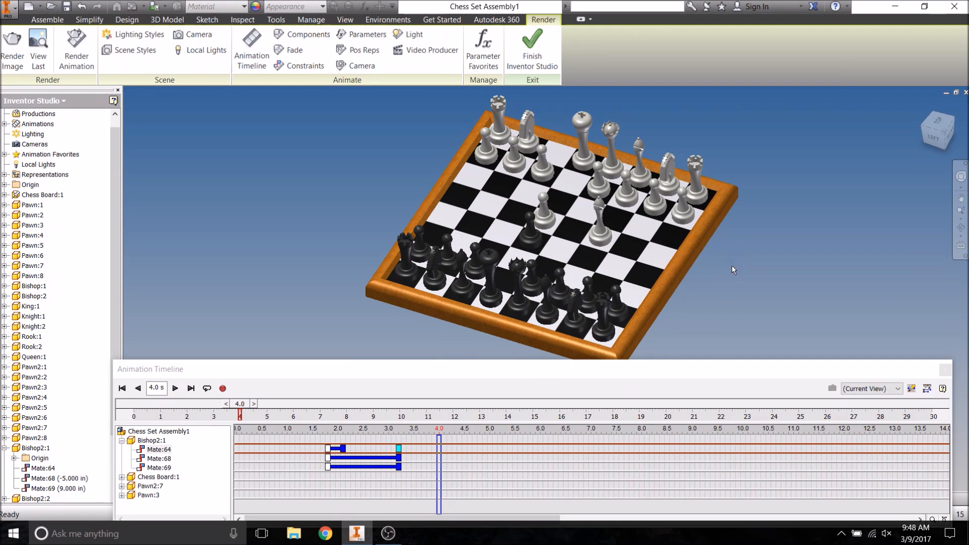
{"action": "middle_click_drag", "start_coordinate": [735, 271], "coordinate": [749, 205]}
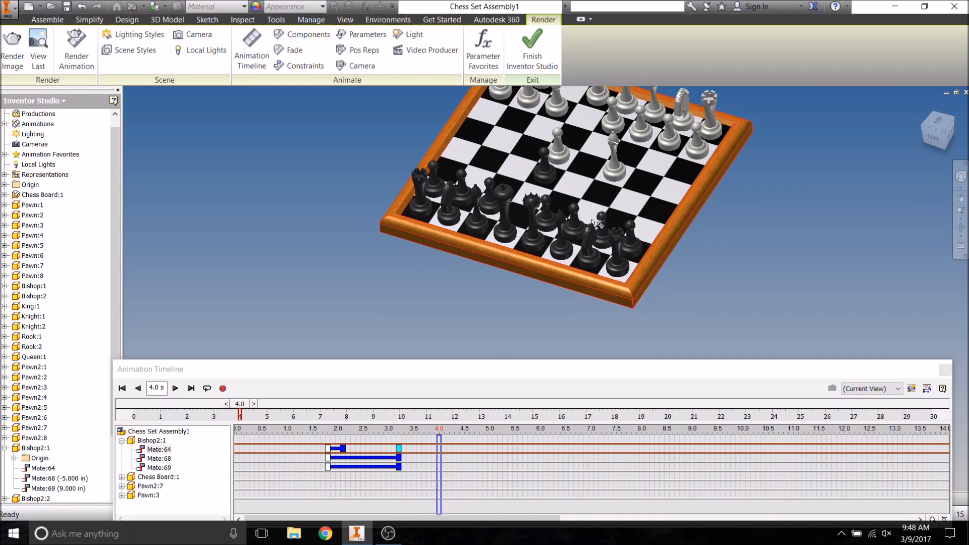
{"action": "mouse_move", "coordinate": [589, 281]}
{"action": "middle_mouse_down", "text": "shift"}
{"action": "mouse_move", "coordinate": [580, 268]}
{"action": "mouse_move", "coordinate": [584, 275]}
{"action": "middle_mouse_up", "text": "shift"}
{"action": "scroll", "coordinate": [584, 264], "scroll_direction": "down", "scroll_amount": 3}
{"action": "middle_click_drag", "start_coordinate": [591, 166], "coordinate": [551, 207], "text": "shift"}
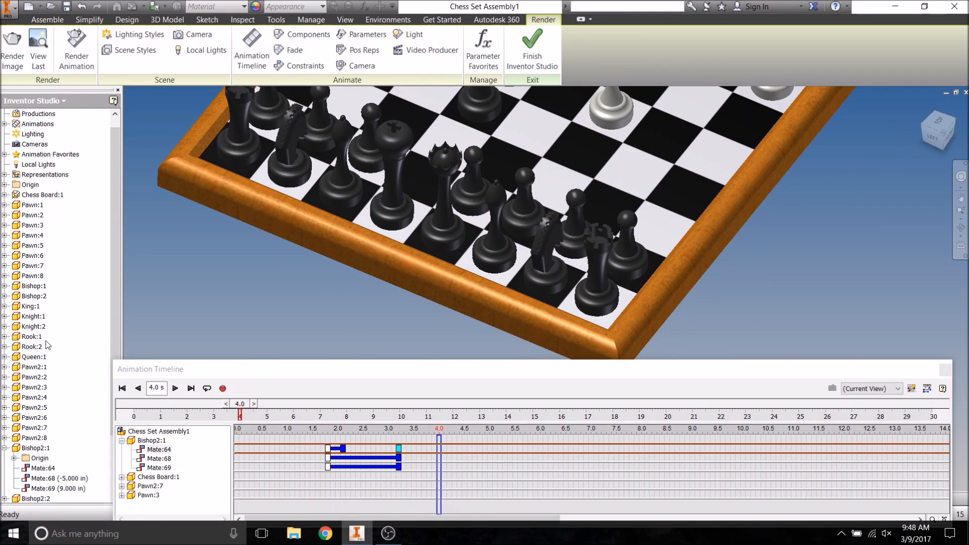
{"action": "left_click", "coordinate": [5, 448]}
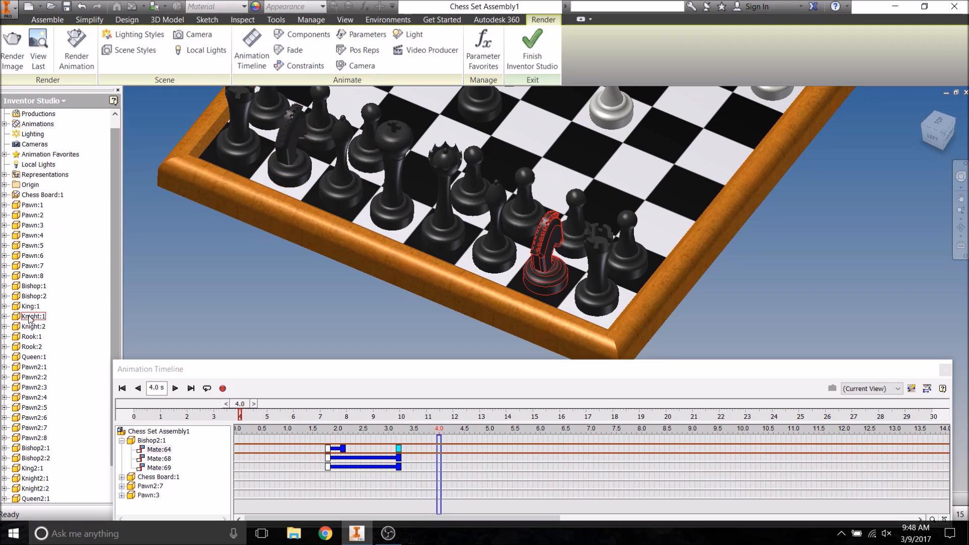
{"action": "left_click", "coordinate": [5, 317]}
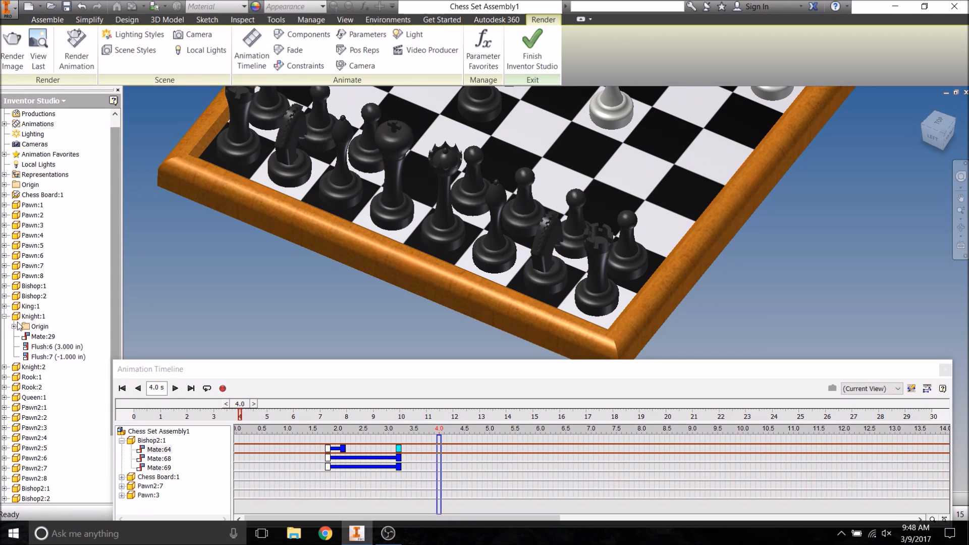
{"action": "right_click", "coordinate": [48, 336]}
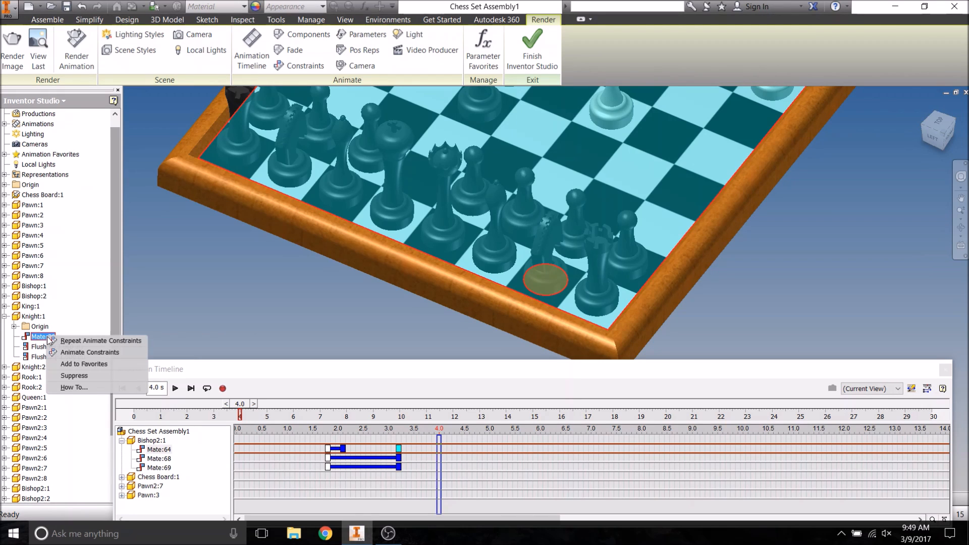
{"action": "left_click", "coordinate": [90, 352]}
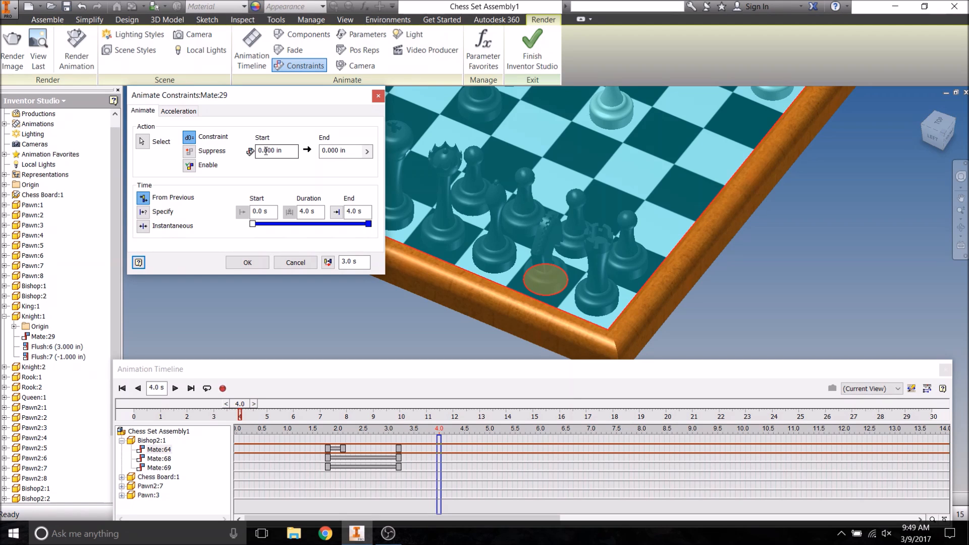
{"action": "left_click", "coordinate": [351, 150]}
{"action": "type", "text": "2"}
{"action": "left_click", "coordinate": [265, 261]}
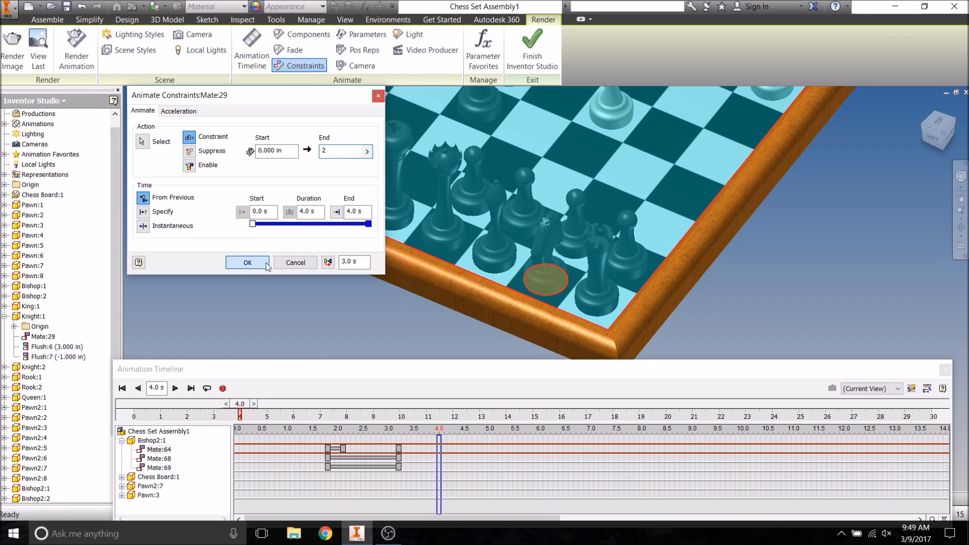
- Animate Flush:7 of Knight:1 from -1.000 in to -5.000 in, ending at 4.0 s, to advance the knight
{"action": "mouse_move", "coordinate": [359, 305]}
{"action": "middle_mouse_down", "text": "shift"}
{"action": "mouse_move", "coordinate": [335, 283]}
{"action": "mouse_move", "coordinate": [354, 266]}
{"action": "mouse_move", "coordinate": [351, 331]}
{"action": "mouse_move", "coordinate": [353, 290]}
{"action": "mouse_move", "coordinate": [362, 305]}
{"action": "middle_mouse_up", "text": "shift"}
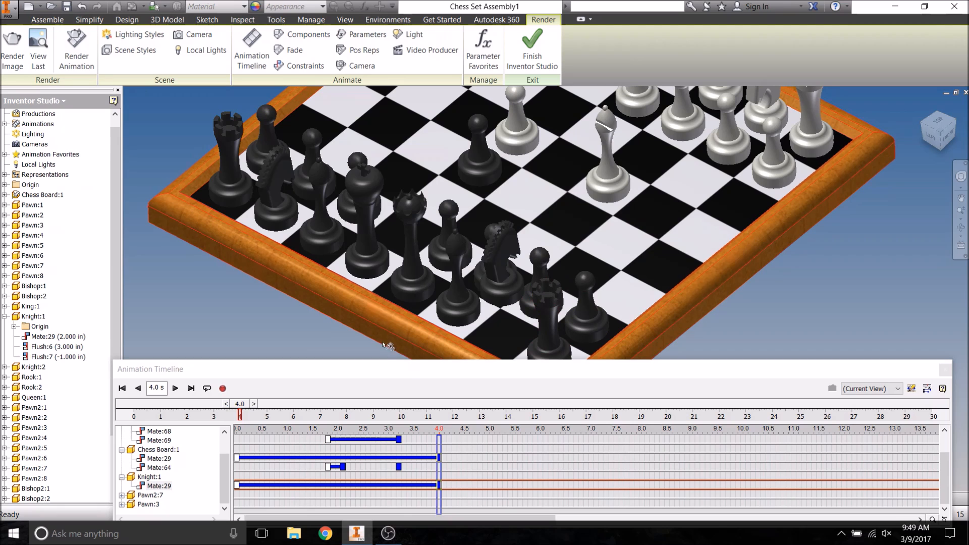
{"action": "right_click", "coordinate": [82, 360]}
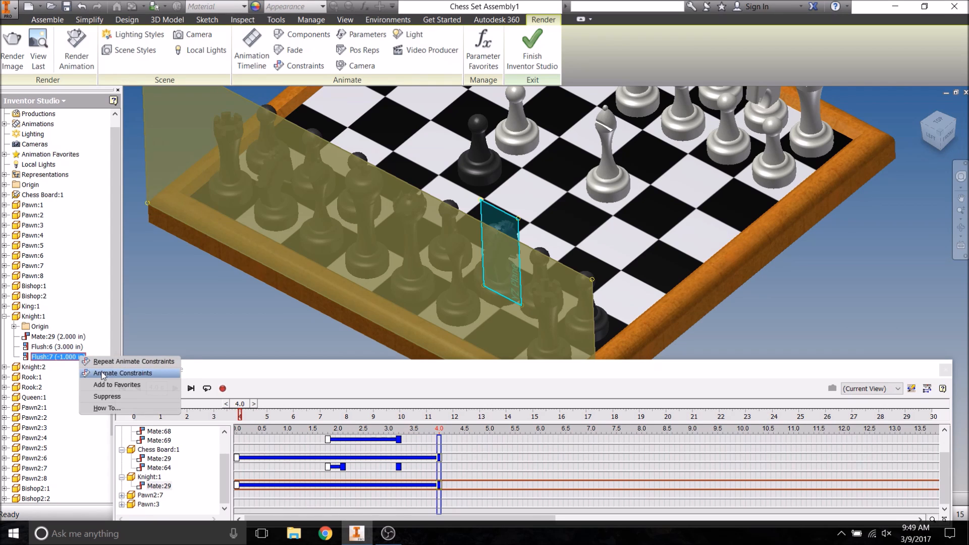
{"action": "left_click", "coordinate": [101, 371]}
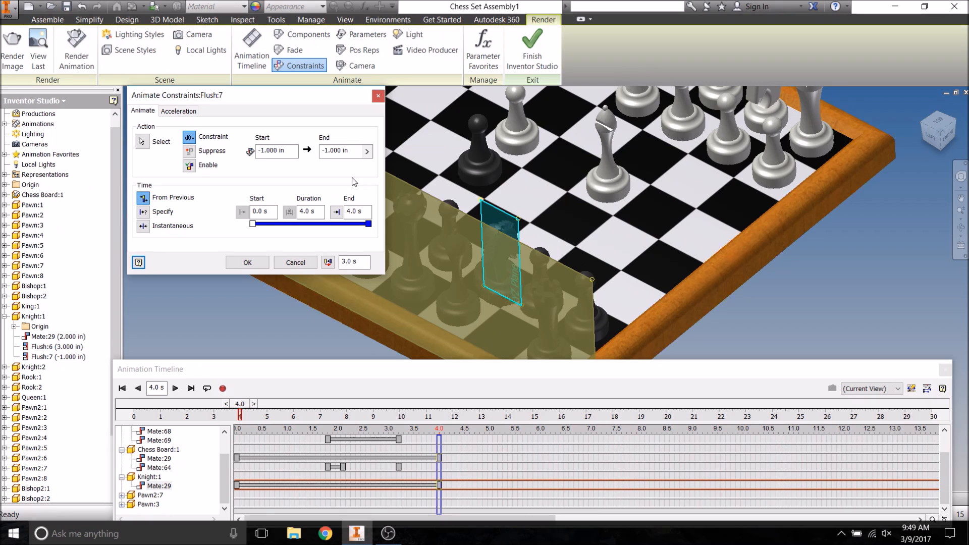
{"action": "left_click", "coordinate": [326, 150]}
{"action": "key", "text": "BackSpace"}
{"action": "type", "text": "5"}
{"action": "left_click", "coordinate": [263, 264]}
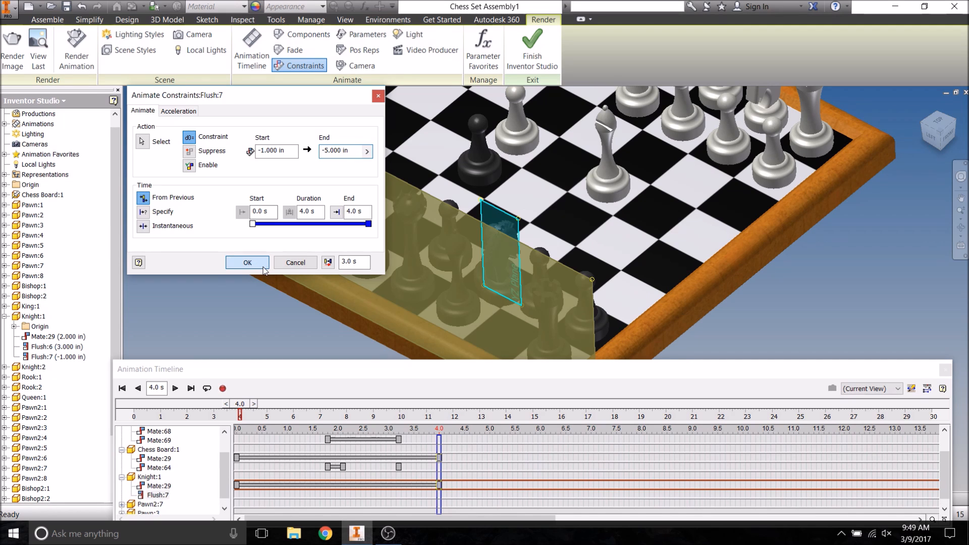
- Animate Flush:6 of Knight:1 from 3.000 in to 5.000 in, ending at 4.0 s, to shift the knight sideways
{"action": "middle_click_drag", "start_coordinate": [495, 258], "coordinate": [510, 308], "text": "shift"}
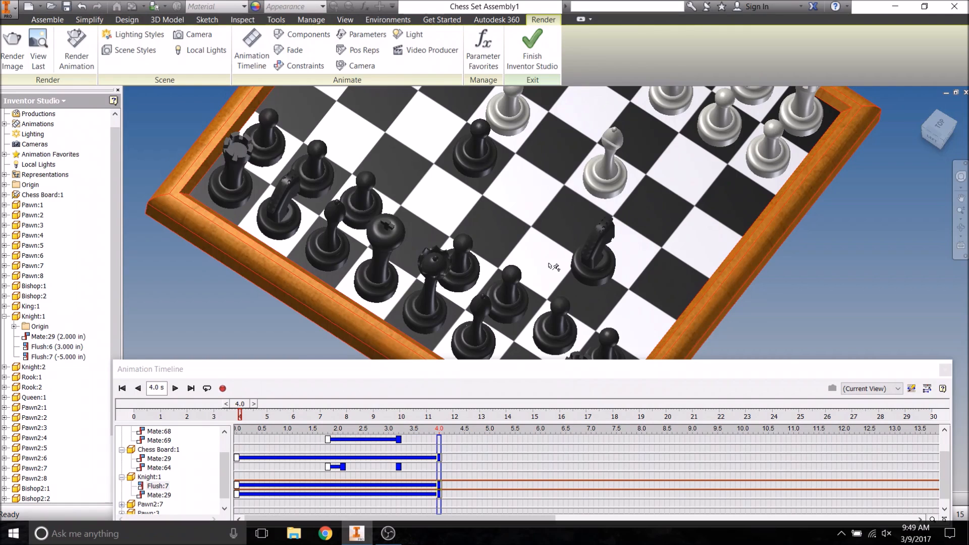
{"action": "scroll", "coordinate": [549, 263], "scroll_direction": "up", "scroll_amount": 3}
{"action": "middle_click_drag", "start_coordinate": [548, 264], "coordinate": [523, 249]}
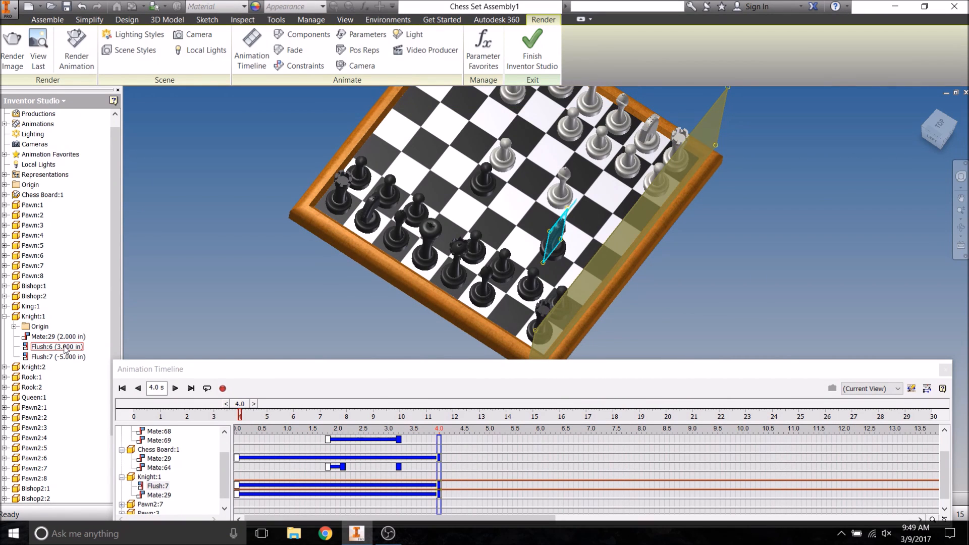
{"action": "right_click", "coordinate": [65, 347]}
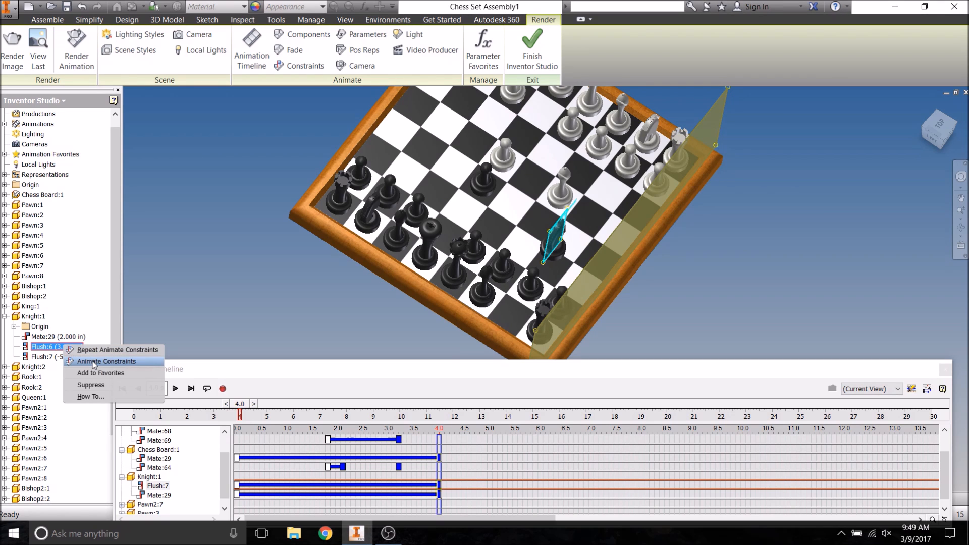
{"action": "left_click", "coordinate": [94, 362]}
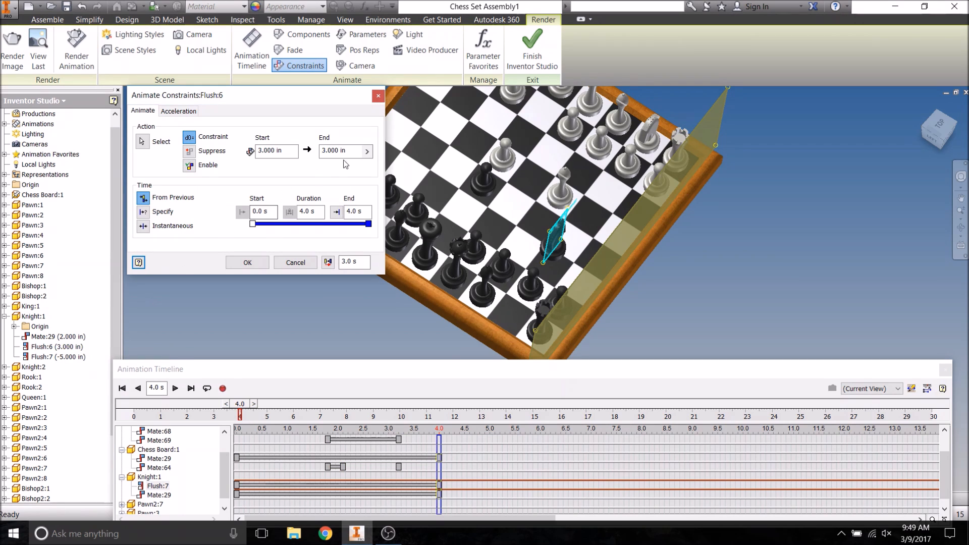
{"action": "left_click", "coordinate": [323, 151]}
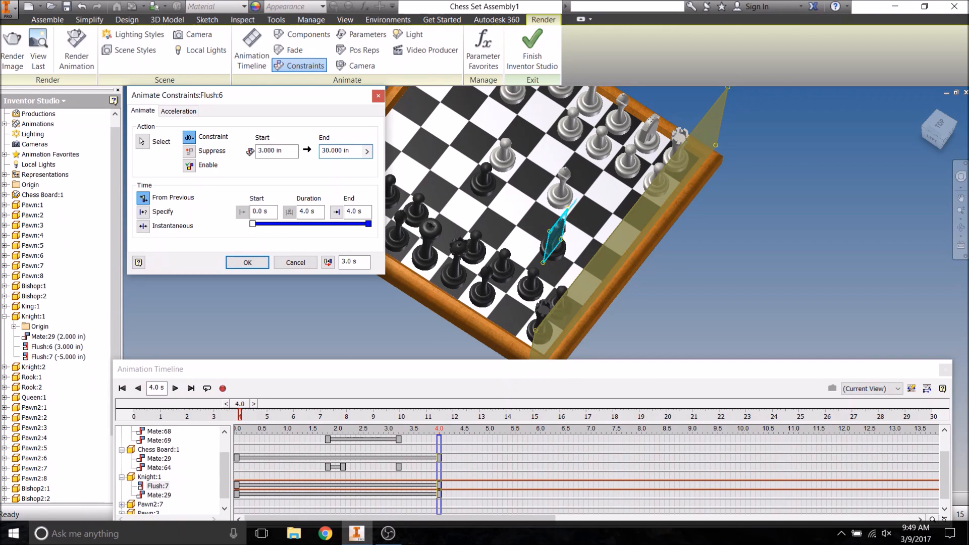
{"action": "key", "text": "BackSpace"}
{"action": "left_click", "coordinate": [246, 262]}
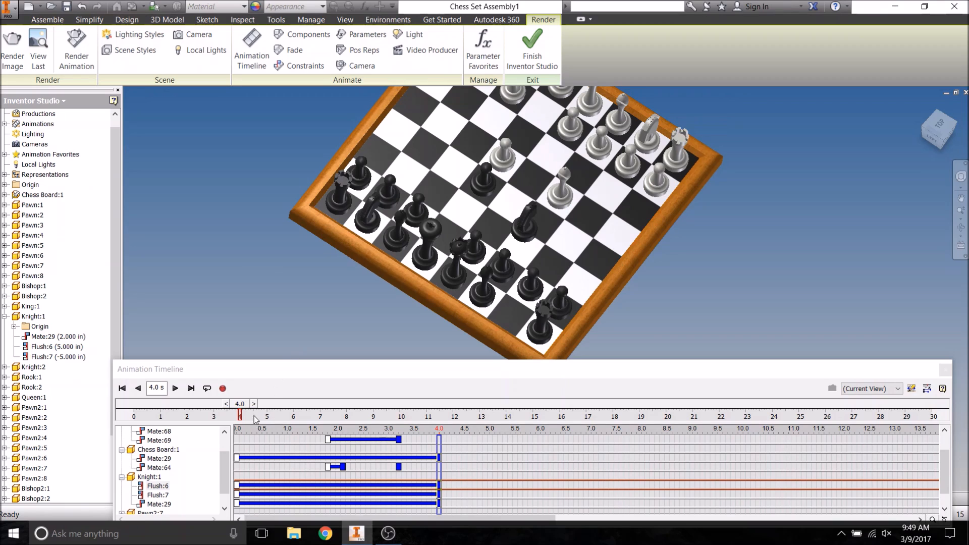
- Move the timeline back to 3.2 s and collapse the Chess Board:1 and Bishop2:1 tracks, leaving Knight:1's actions expanded
{"action": "mouse_move", "coordinate": [241, 409]}
{"action": "left_mouse_down"}
{"action": "mouse_move", "coordinate": [135, 408]}
{"action": "mouse_move", "coordinate": [234, 403]}
{"action": "left_mouse_up"}
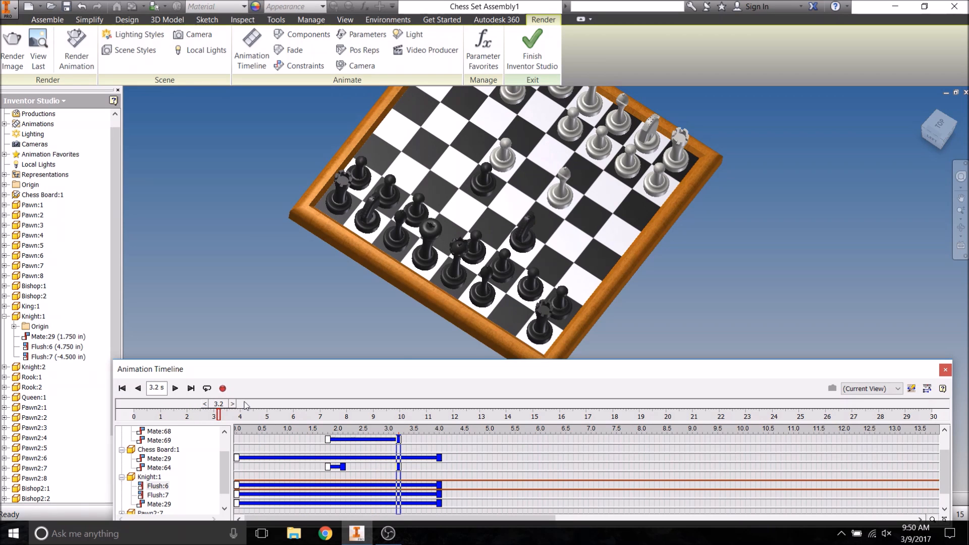
{"action": "middle_click_drag", "start_coordinate": [352, 308], "coordinate": [334, 300], "text": "shift"}
{"action": "left_click", "coordinate": [121, 449]}
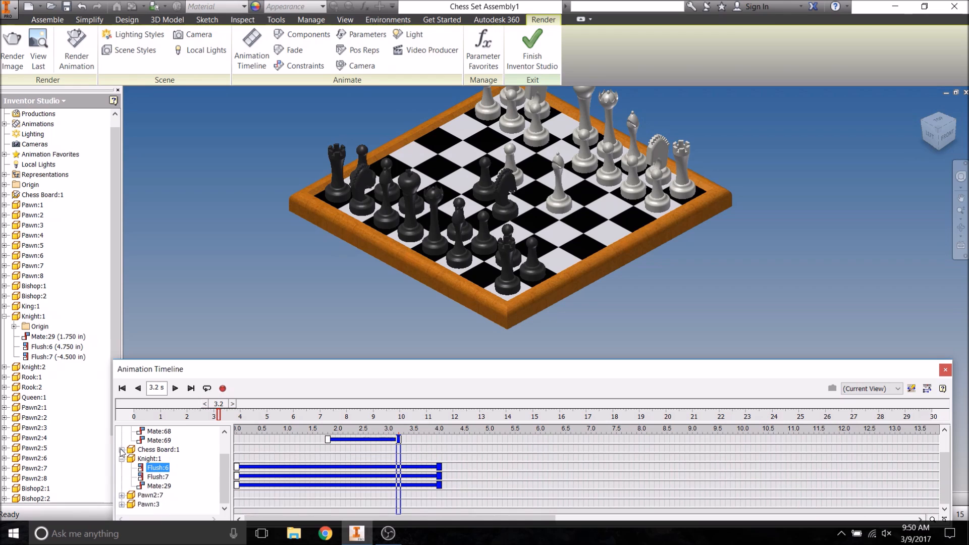
{"action": "scroll", "coordinate": [125, 457], "scroll_direction": "up", "scroll_amount": 2}
{"action": "left_click", "coordinate": [122, 440]}
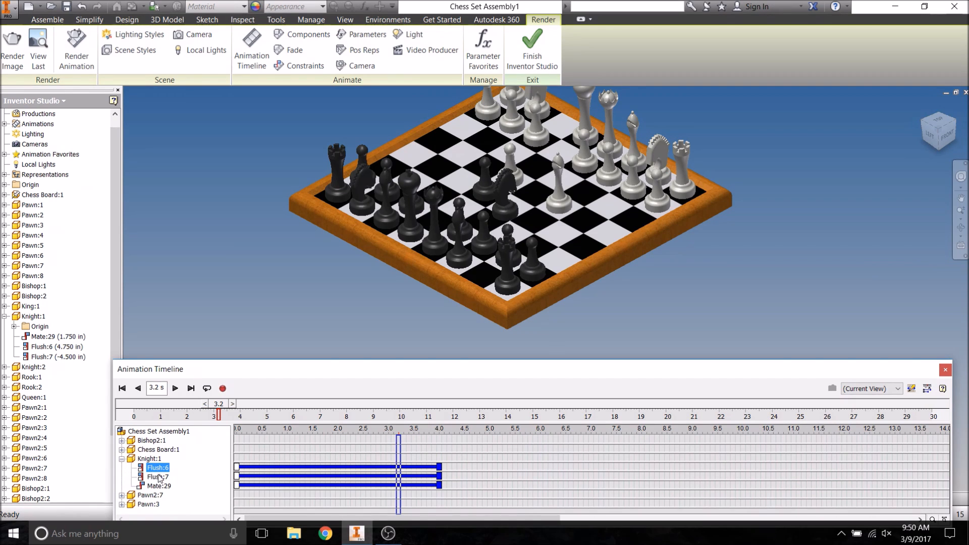
- Shift Knight:1's Flush:6, Flush:7 and Mate:29 actions along the timeline so all three start at 3.3 s
{"action": "mouse_move", "coordinate": [218, 403]}
{"action": "left_mouse_down"}
{"action": "mouse_move", "coordinate": [184, 403]}
{"action": "mouse_move", "coordinate": [225, 412]}
{"action": "left_mouse_up"}
{"action": "left_click_drag", "start_coordinate": [283, 469], "coordinate": [451, 468]}
{"action": "left_click_drag", "start_coordinate": [377, 478], "coordinate": [541, 480]}
{"action": "left_click_drag", "start_coordinate": [367, 488], "coordinate": [534, 489]}
{"action": "left_click", "coordinate": [520, 500]}
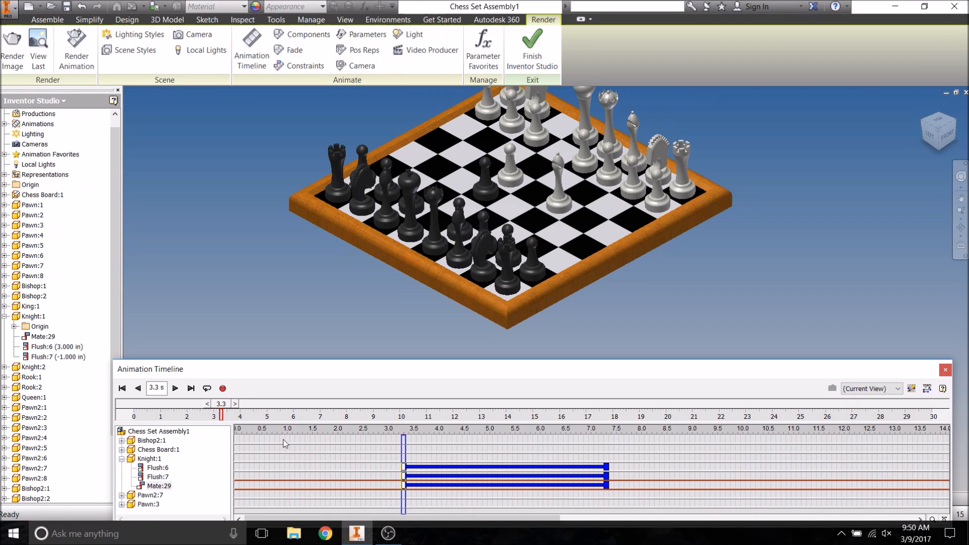
- Shorten Knight:1's Flush:6, Flush:7 and Mate:29 actions so all three end at about 5.0 s
{"action": "left_click_drag", "start_coordinate": [603, 466], "coordinate": [499, 467]}
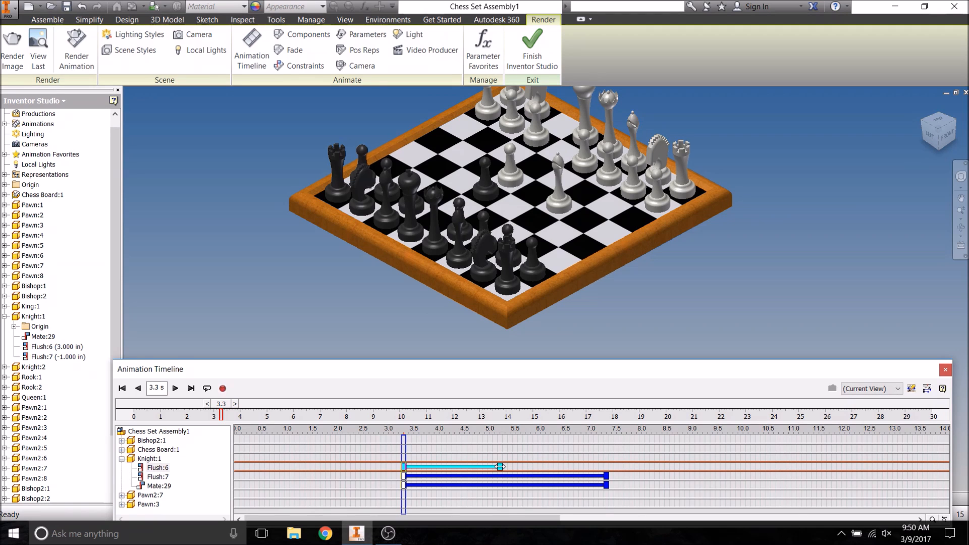
{"action": "left_click_drag", "start_coordinate": [596, 476], "coordinate": [489, 476]}
{"action": "left_click_drag", "start_coordinate": [604, 485], "coordinate": [489, 484]}
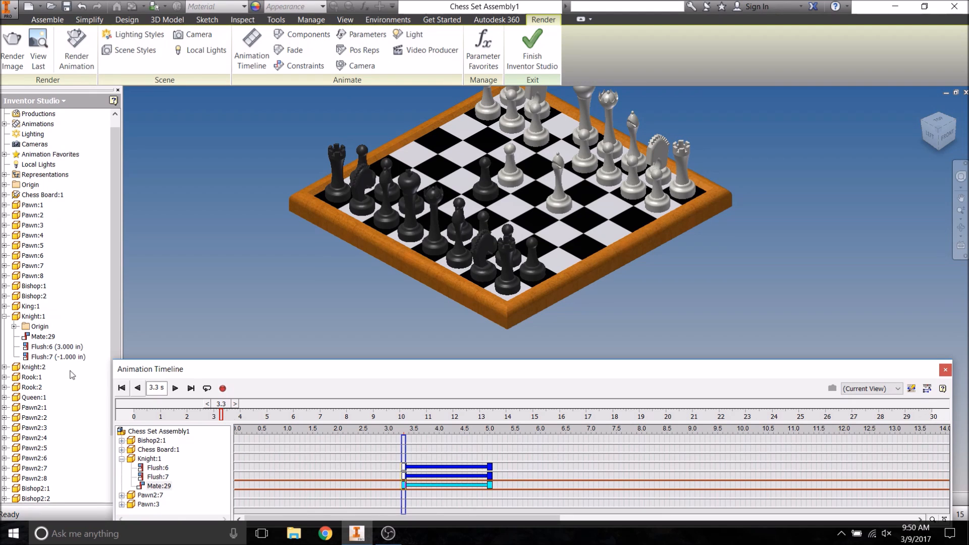
- Play the animation from 2.2 s to review the black knight's retimed move
{"action": "left_click_drag", "start_coordinate": [220, 404], "coordinate": [192, 405]}
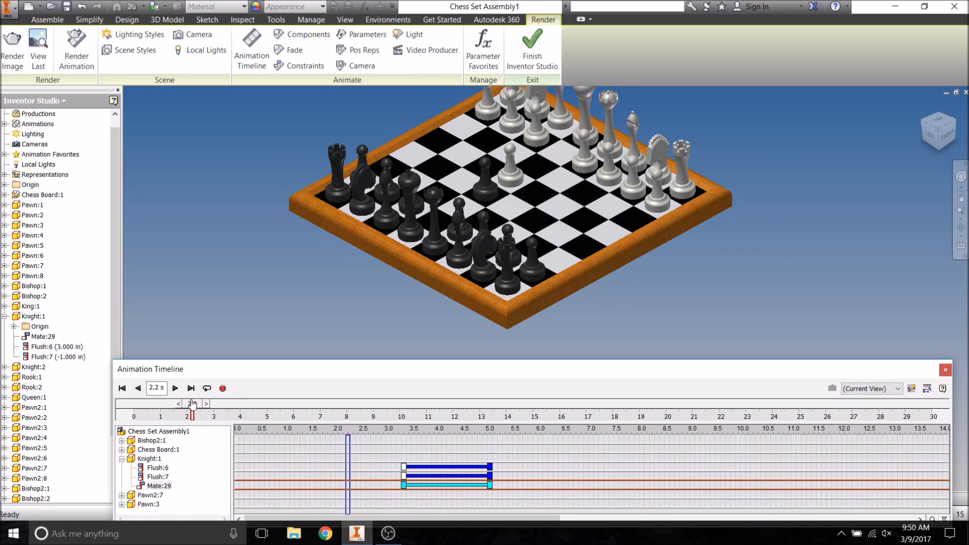
{"action": "left_click", "coordinate": [174, 388]}
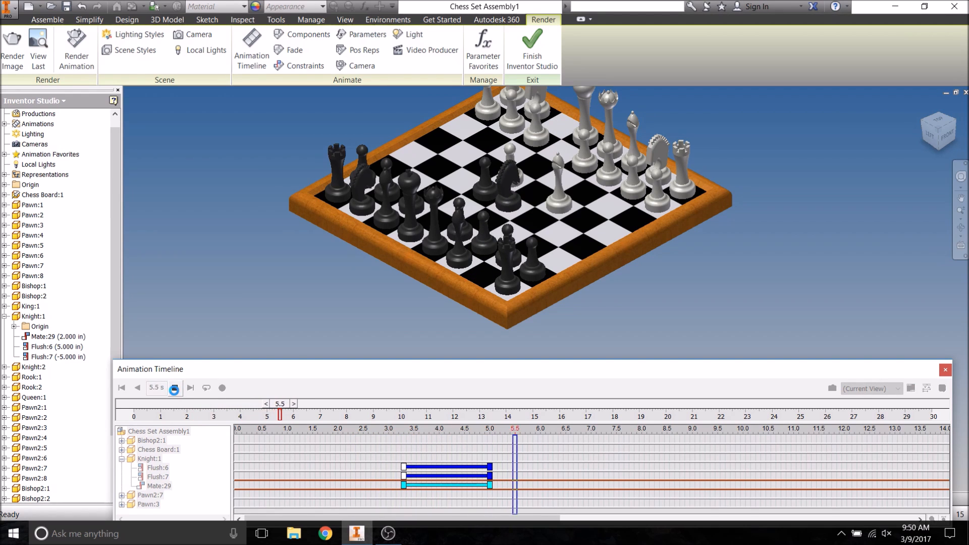
{"action": "left_click", "coordinate": [174, 388]}
{"action": "left_click", "coordinate": [379, 465]}
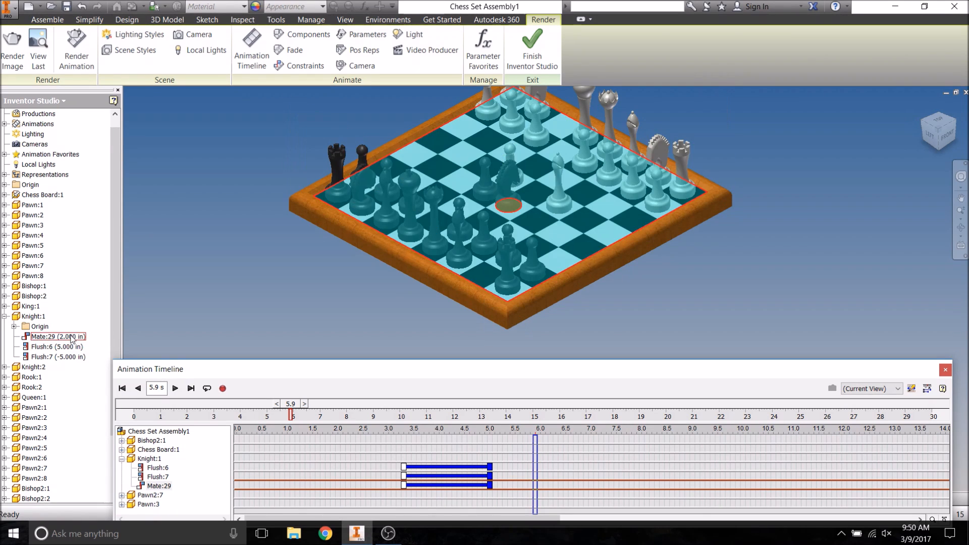
- Mirror Knight:1's Mate:29 action, shortening the lift to end at about 3.5 s and the mirrored lowering to end at about 5.5 s
{"action": "right_click", "coordinate": [437, 486]}
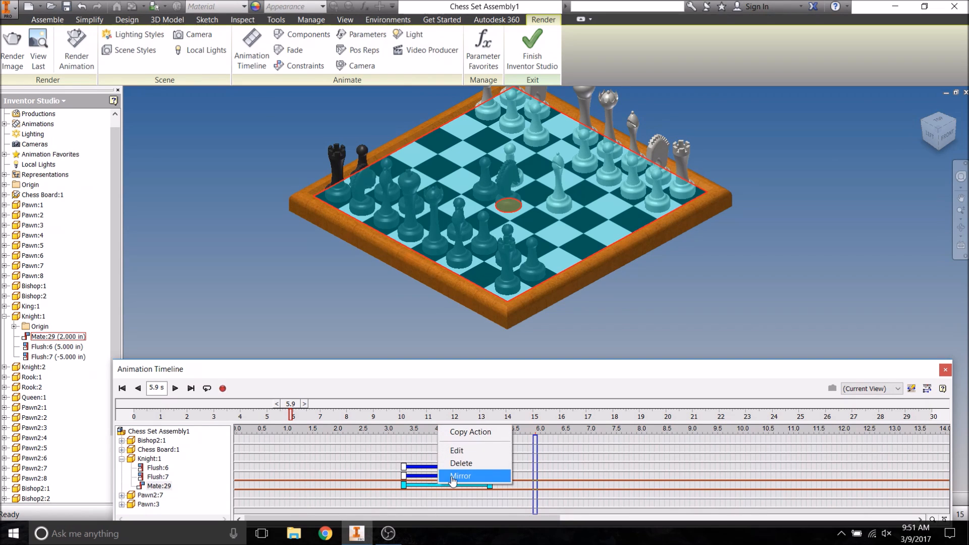
{"action": "left_click", "coordinate": [460, 476]}
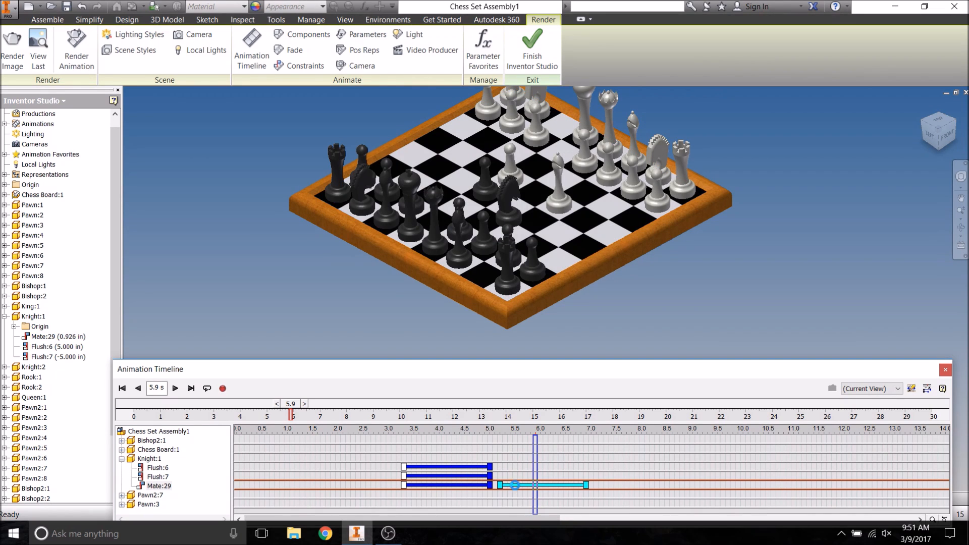
{"action": "left_click_drag", "start_coordinate": [489, 485], "coordinate": [429, 486]}
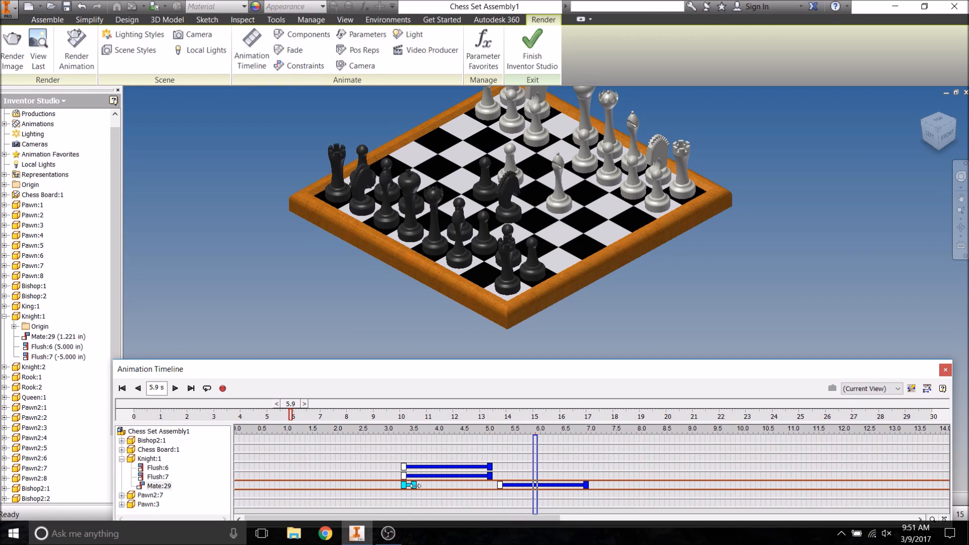
{"action": "mouse_move", "coordinate": [519, 486]}
{"action": "left_mouse_down"}
{"action": "mouse_move", "coordinate": [474, 490]}
{"action": "mouse_move", "coordinate": [526, 491]}
{"action": "left_mouse_up"}
{"action": "left_click_drag", "start_coordinate": [589, 485], "coordinate": [516, 485]}
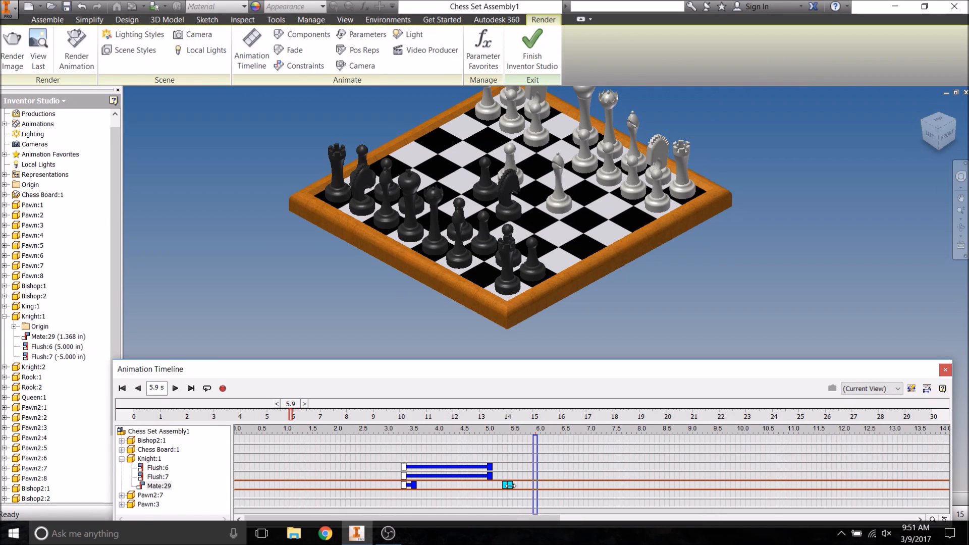
{"action": "left_click_drag", "start_coordinate": [512, 486], "coordinate": [516, 489]}
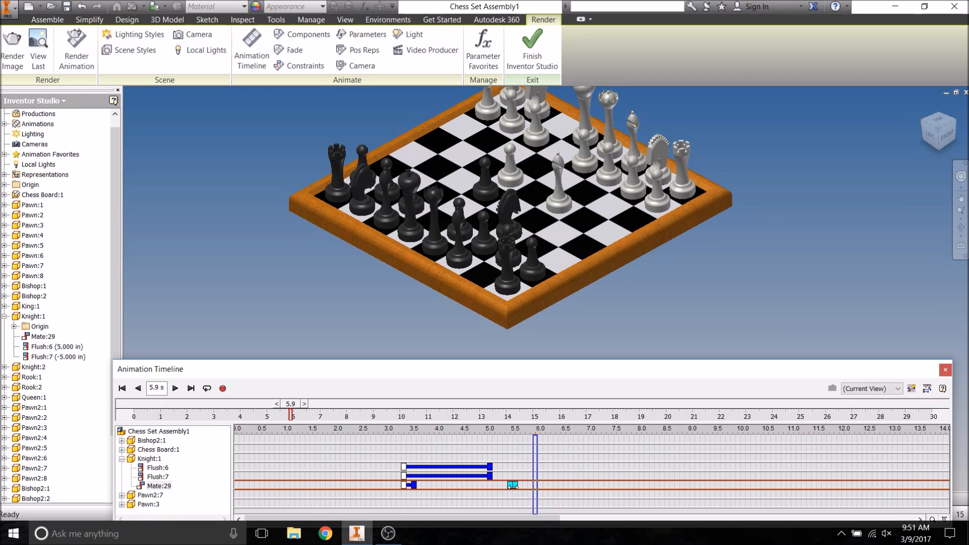
- Play back the black knight's move to check the shortened lift and lowering
{"action": "left_click_drag", "start_coordinate": [292, 408], "coordinate": [211, 410]}
{"action": "left_click", "coordinate": [174, 389]}
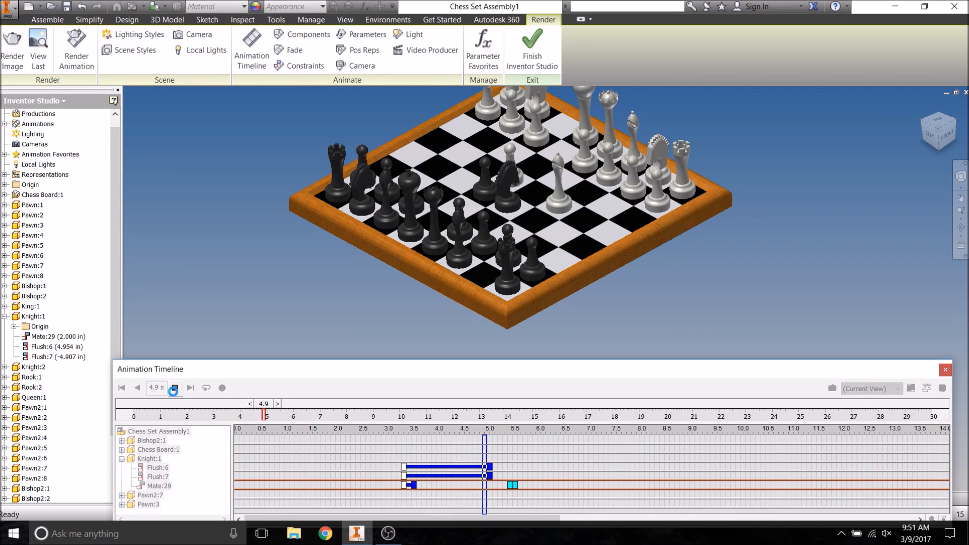
{"action": "left_click", "coordinate": [173, 389]}
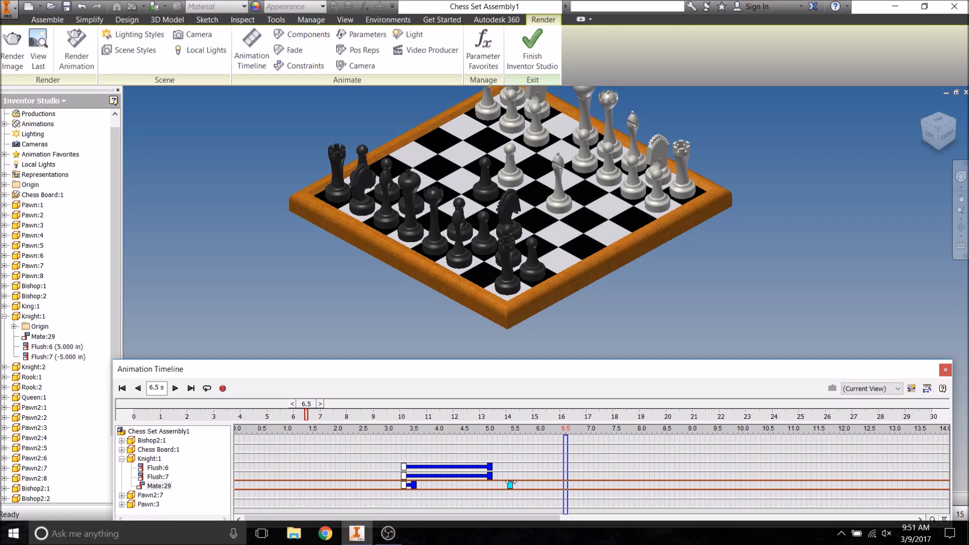
- Replay the knight's move from 3.1 s and save the chess assembly with all its dependent files
{"action": "left_click_drag", "start_coordinate": [307, 407], "coordinate": [250, 410]}
{"action": "left_click_drag", "start_coordinate": [227, 408], "coordinate": [223, 408]}
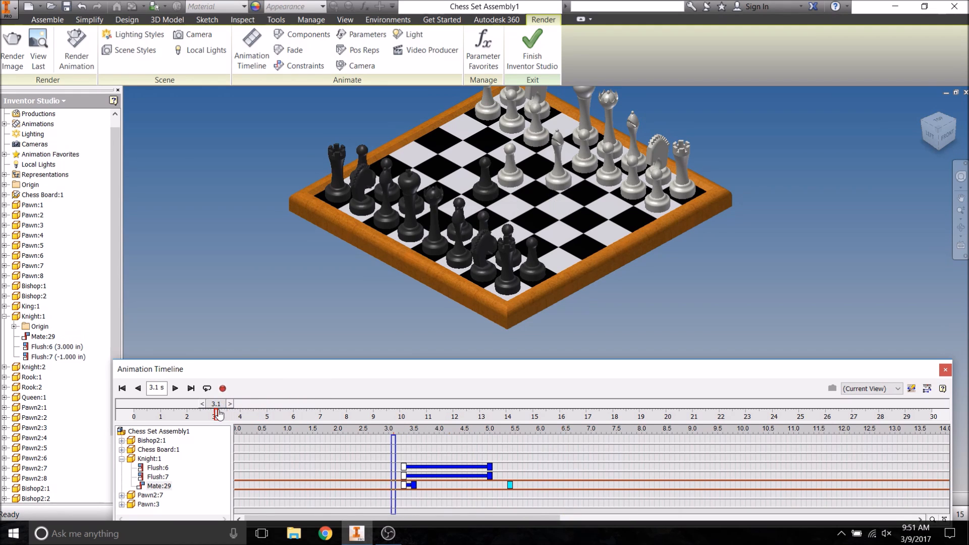
{"action": "left_click", "coordinate": [175, 388]}
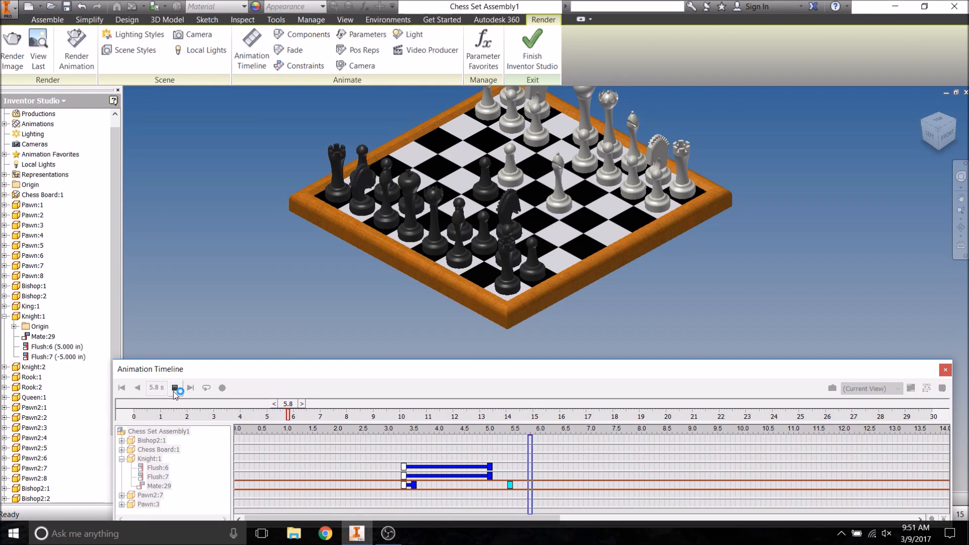
{"action": "left_click", "coordinate": [175, 388]}
{"action": "left_click", "coordinate": [643, 321]}
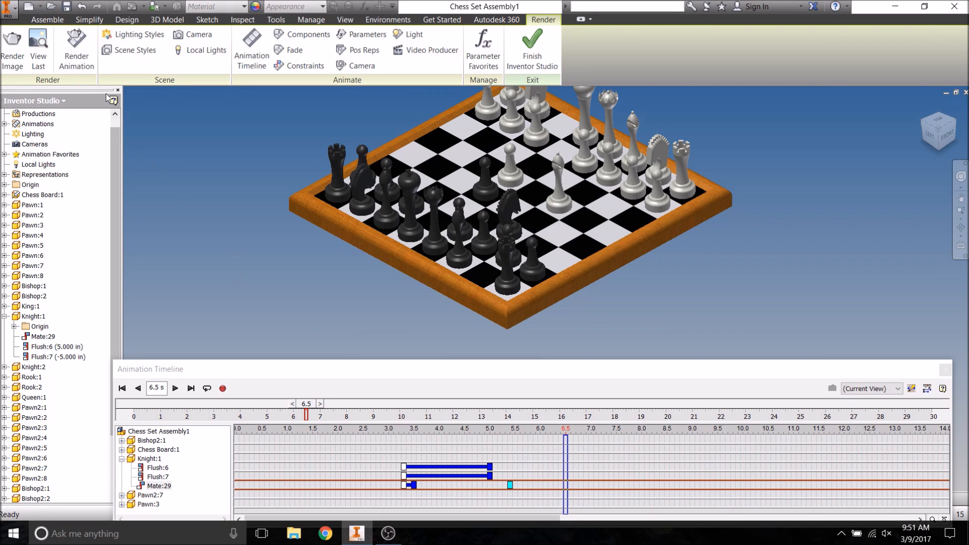
{"action": "left_click", "coordinate": [67, 10]}
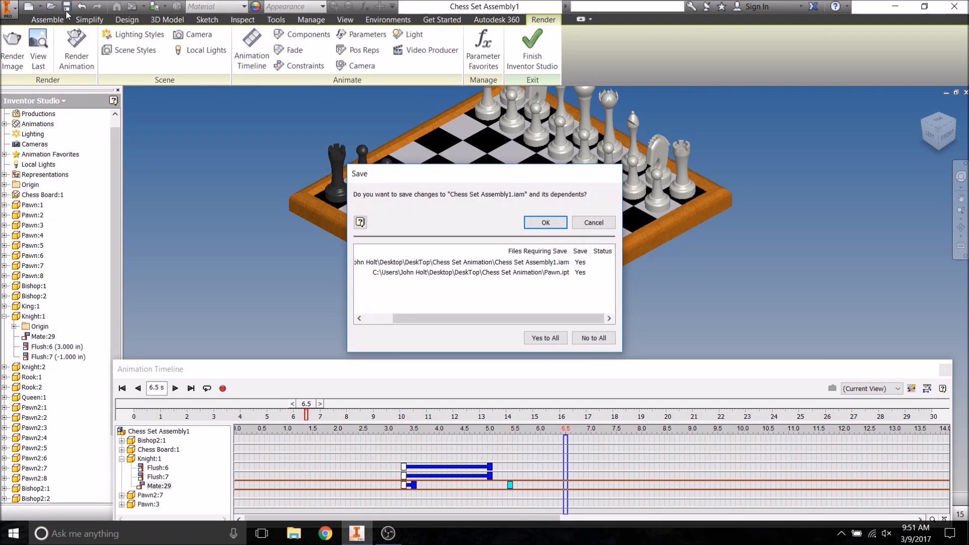
{"action": "left_click", "coordinate": [553, 339]}
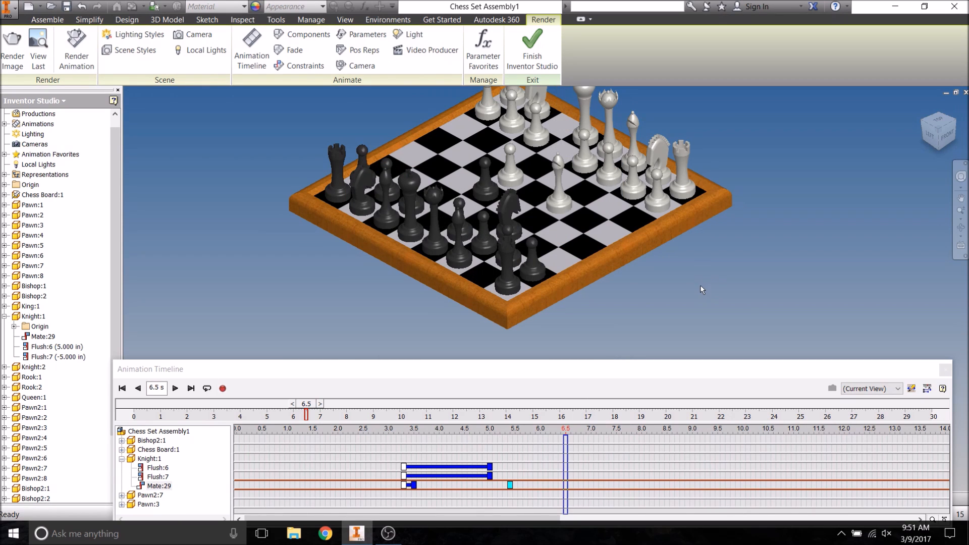
- Animate Mate:78 of the white Queen2:1 from 0.000 in to 1.5 in, ending at 6.5 s, to lift the queen
{"action": "middle_click_drag", "start_coordinate": [702, 306], "coordinate": [544, 341], "text": "shift"}
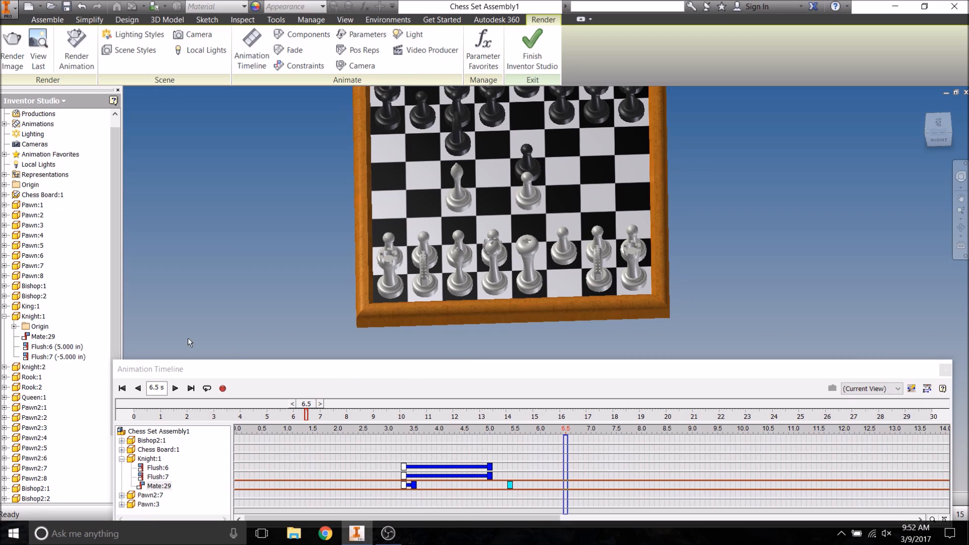
{"action": "left_click", "coordinate": [5, 316]}
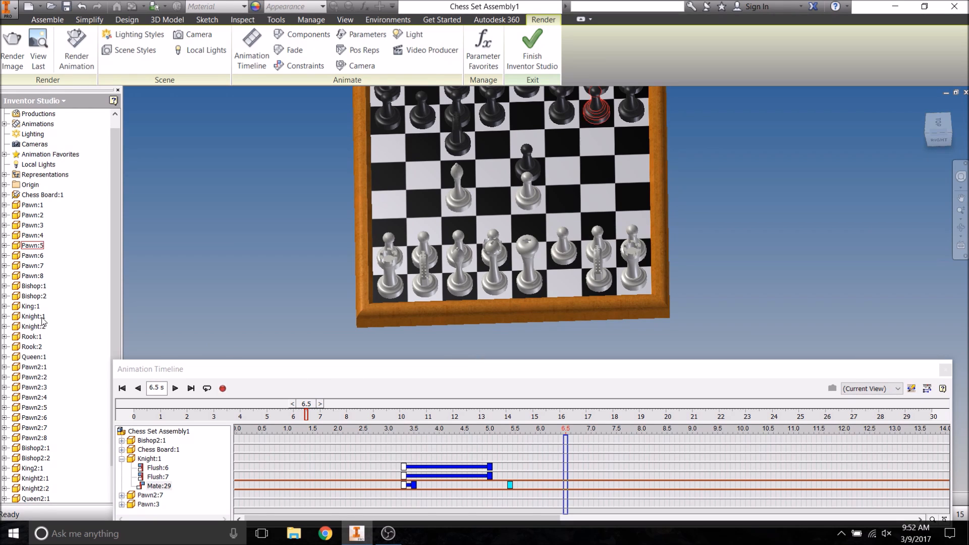
{"action": "scroll", "coordinate": [46, 398], "scroll_direction": "down", "scroll_amount": 1}
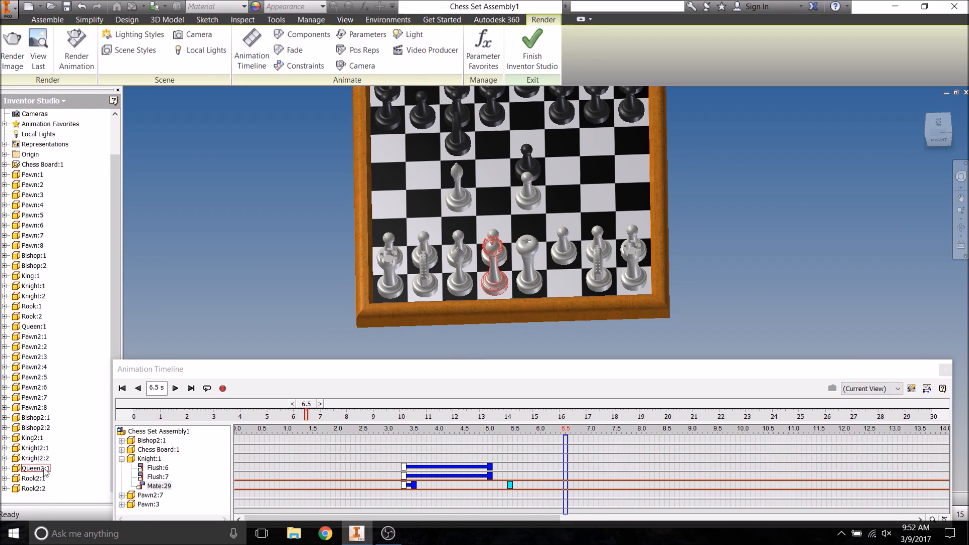
{"action": "left_click", "coordinate": [5, 468]}
{"action": "scroll", "coordinate": [6, 472], "scroll_direction": "down", "scroll_amount": 1}
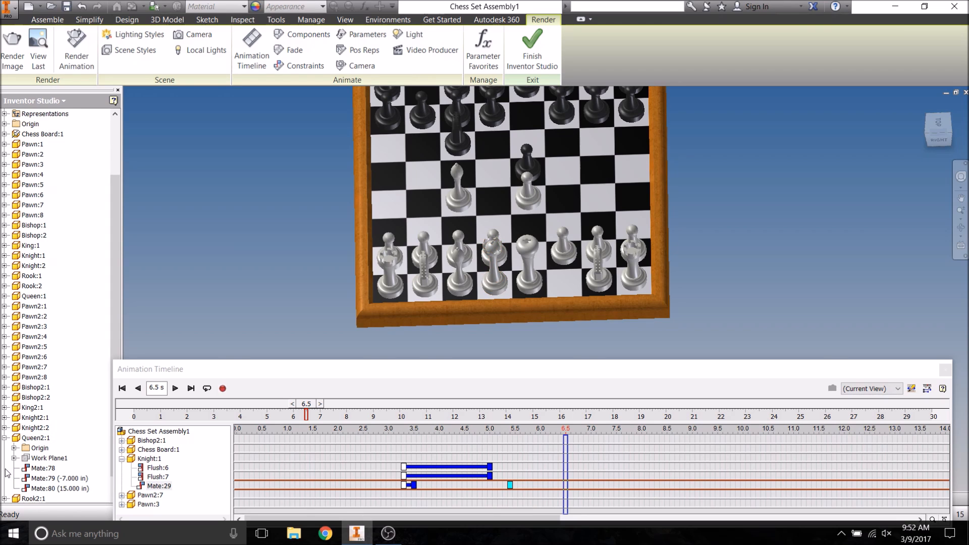
{"action": "left_click", "coordinate": [43, 468]}
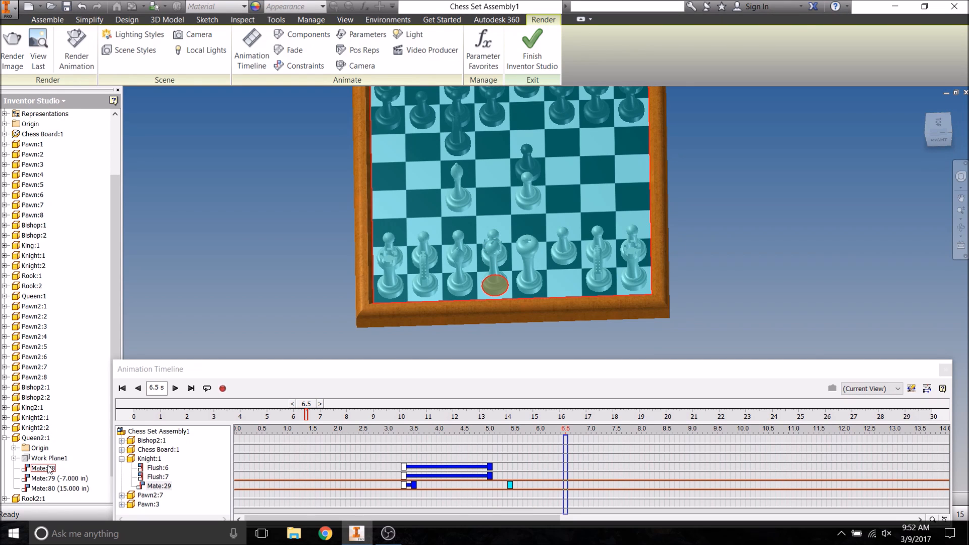
{"action": "right_click", "coordinate": [48, 468]}
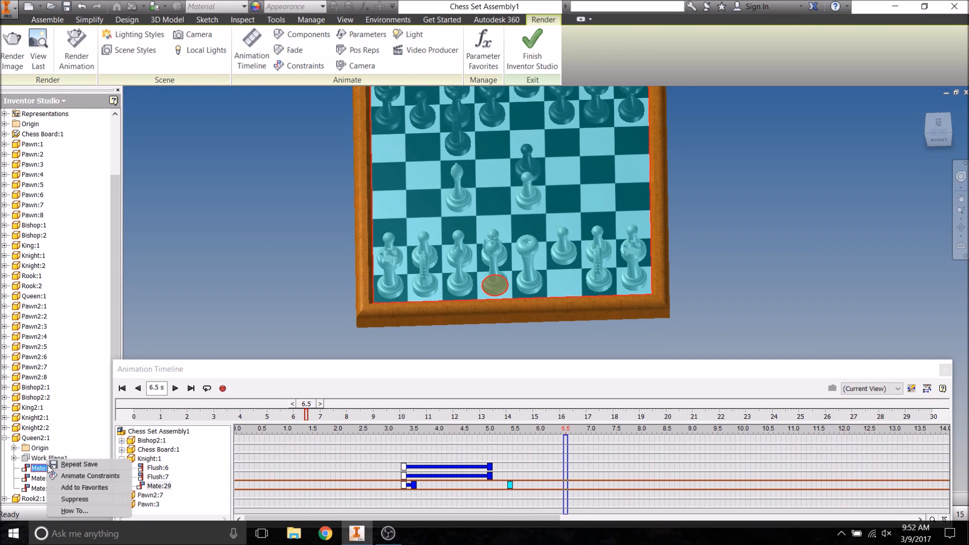
{"action": "left_click", "coordinate": [74, 475]}
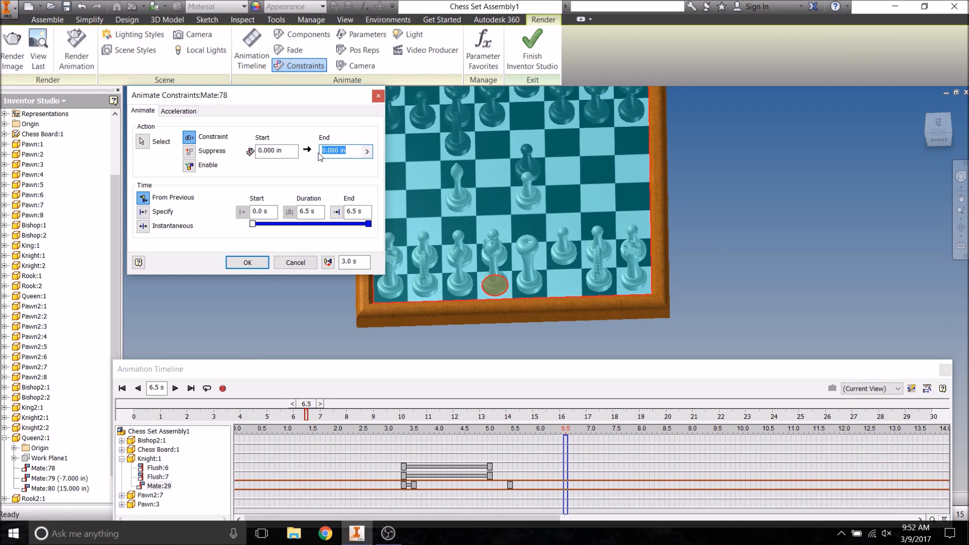
{"action": "type", "text": "1.5"}
{"action": "left_click", "coordinate": [248, 263]}
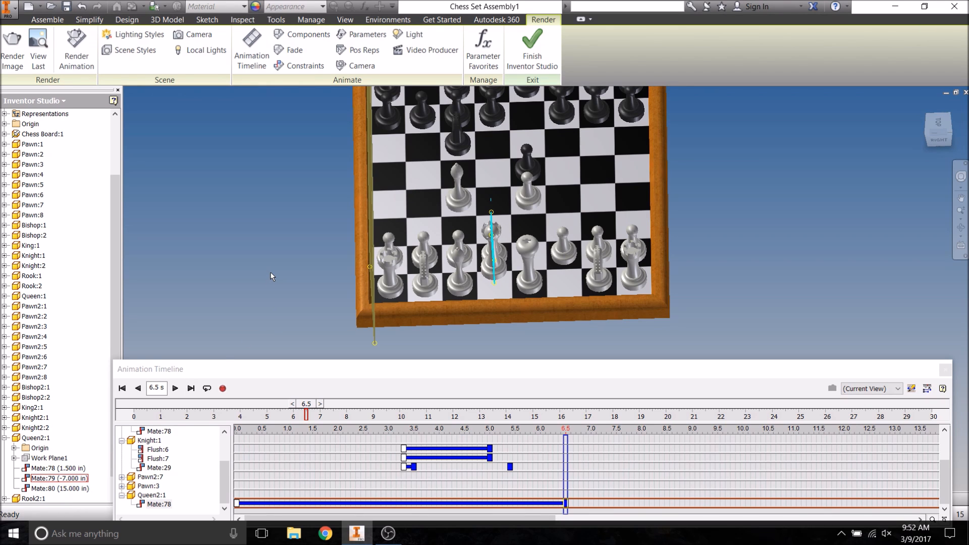
- Animate Mate:79 of Queen2:1 from -7.000 in to -11.000 in, ending at 6.5 s, to shift the queen sideways
{"action": "middle_click_drag", "start_coordinate": [271, 272], "coordinate": [232, 273], "text": "shift"}
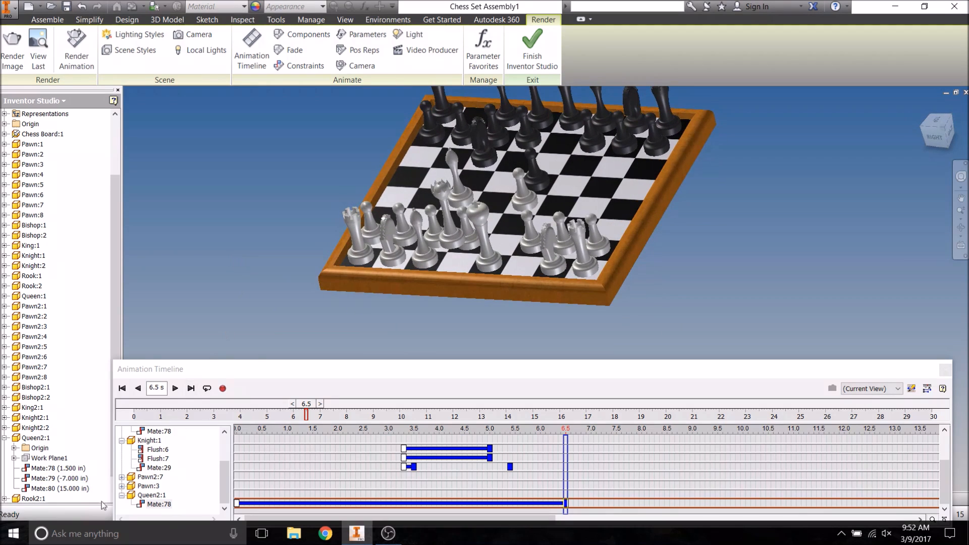
{"action": "right_click", "coordinate": [74, 480]}
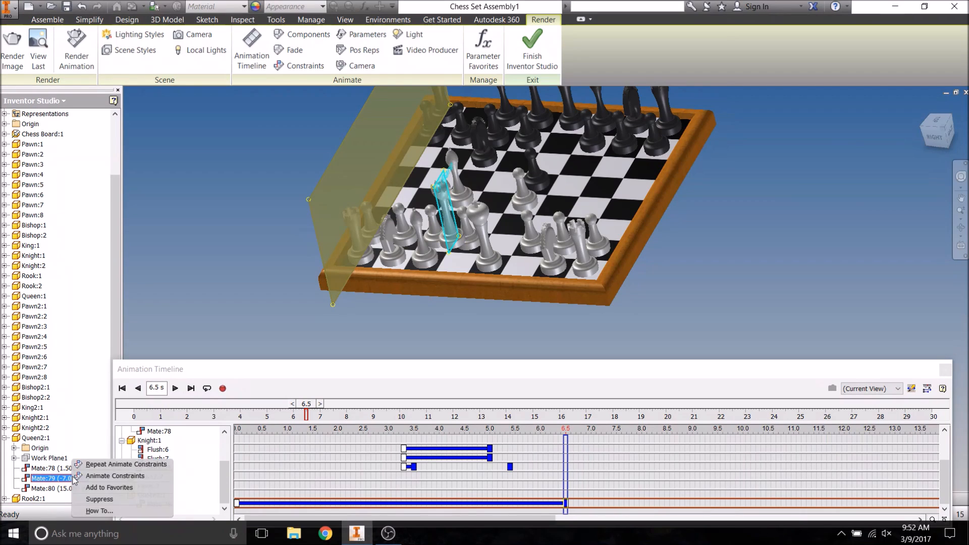
{"action": "left_click", "coordinate": [113, 477]}
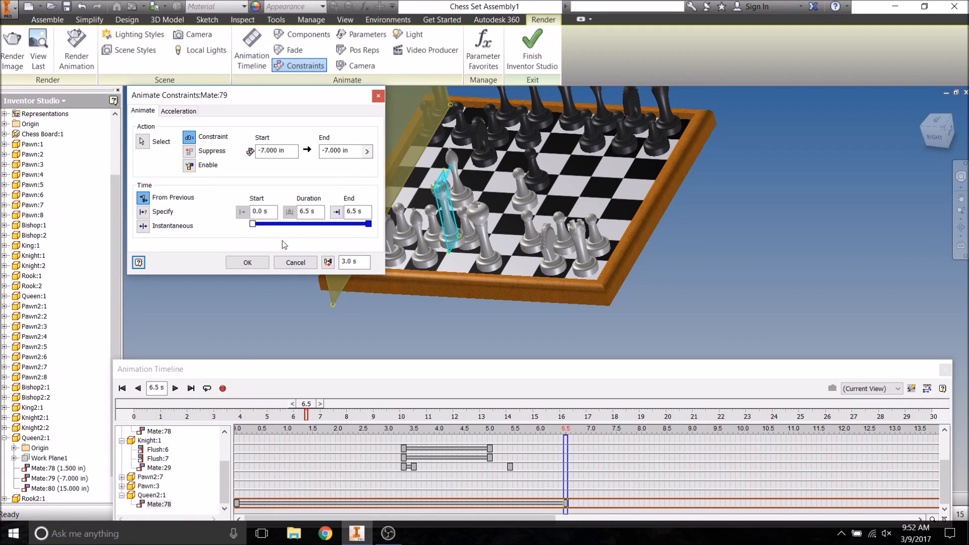
{"action": "left_click", "coordinate": [324, 151]}
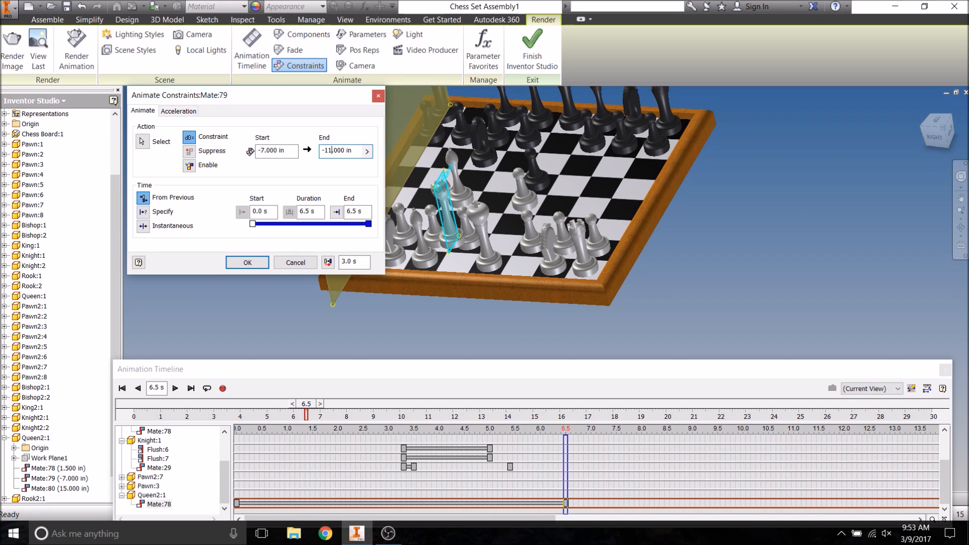
{"action": "left_click", "coordinate": [264, 262]}
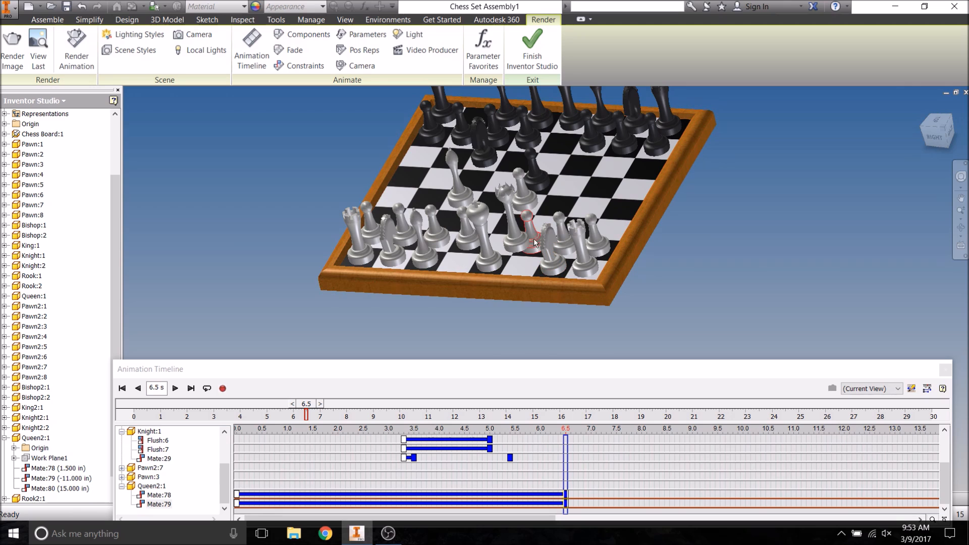
- Animate Mate:80 of Queen2:1 from 15.000 in to 11.000 in, ending at 6.5 s, to advance the queen
{"action": "middle_click_drag", "start_coordinate": [259, 181], "coordinate": [234, 241]}
{"action": "left_click", "coordinate": [75, 488]}
{"action": "right_click", "coordinate": [75, 488]}
{"action": "left_click", "coordinate": [103, 476]}
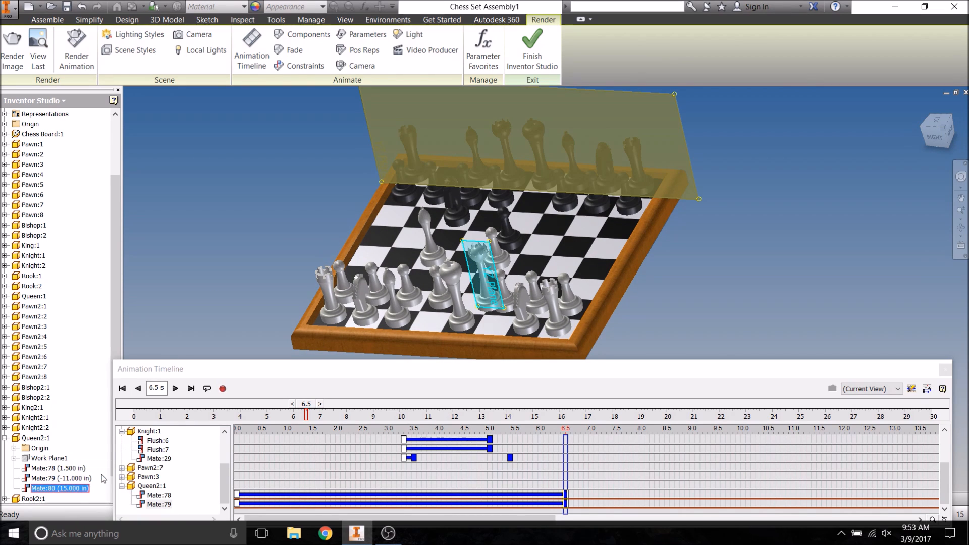
{"action": "left_click", "coordinate": [331, 153]}
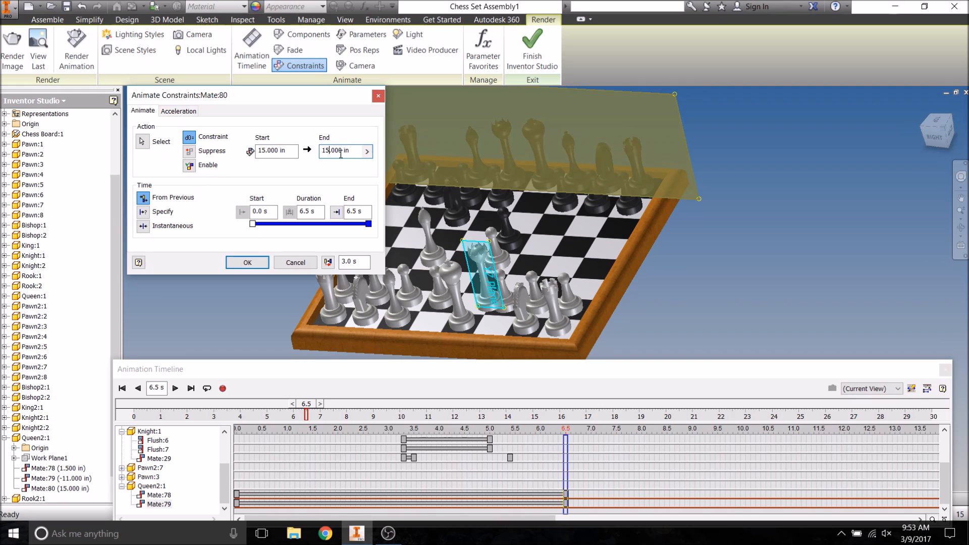
{"action": "key", "text": "BackSpace"}
{"action": "key", "text": "BackSpace"}
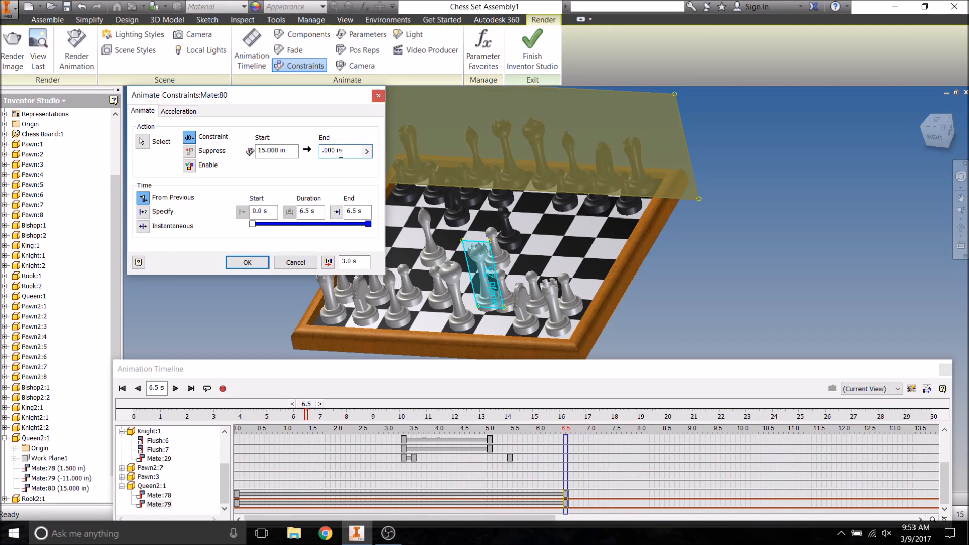
{"action": "type", "text": "11"}
{"action": "left_click", "coordinate": [248, 262]}
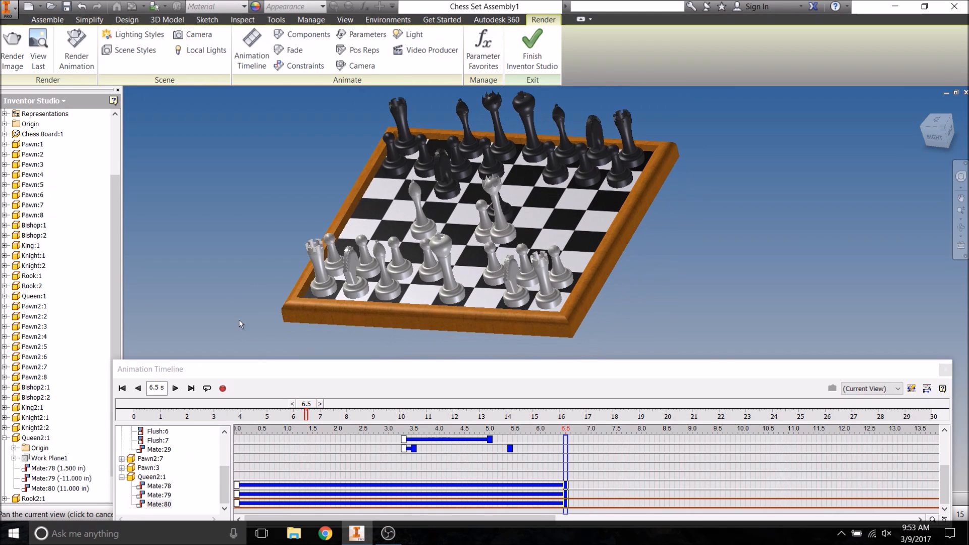
- Collapse the Knight:1 and Chess Board:1 branches in the animation timeline, keeping Queen2:1's three mate actions in view
{"action": "scroll", "coordinate": [136, 464], "scroll_direction": "up", "scroll_amount": 1}
{"action": "scroll", "coordinate": [138, 466], "scroll_direction": "up", "scroll_amount": 1}
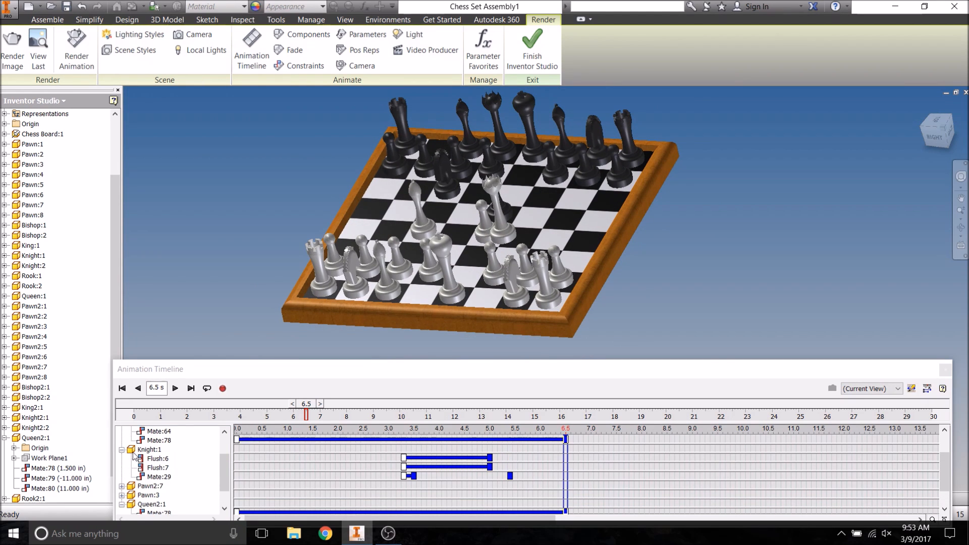
{"action": "left_click", "coordinate": [121, 449]}
{"action": "scroll", "coordinate": [125, 450], "scroll_direction": "up", "scroll_amount": 2}
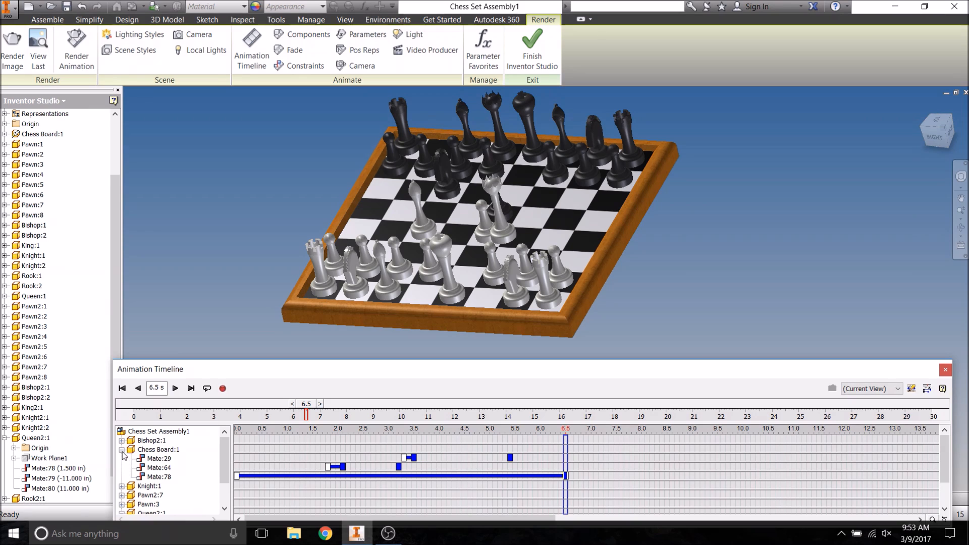
{"action": "left_click", "coordinate": [121, 449]}
{"action": "scroll", "coordinate": [259, 461], "scroll_direction": "down", "scroll_amount": 1}
{"action": "left_click", "coordinate": [246, 502]}
- Play the animation from the start to review the timing of the queen's move
{"action": "left_click_drag", "start_coordinate": [300, 401], "coordinate": [134, 403]}
{"action": "left_click", "coordinate": [174, 388]}
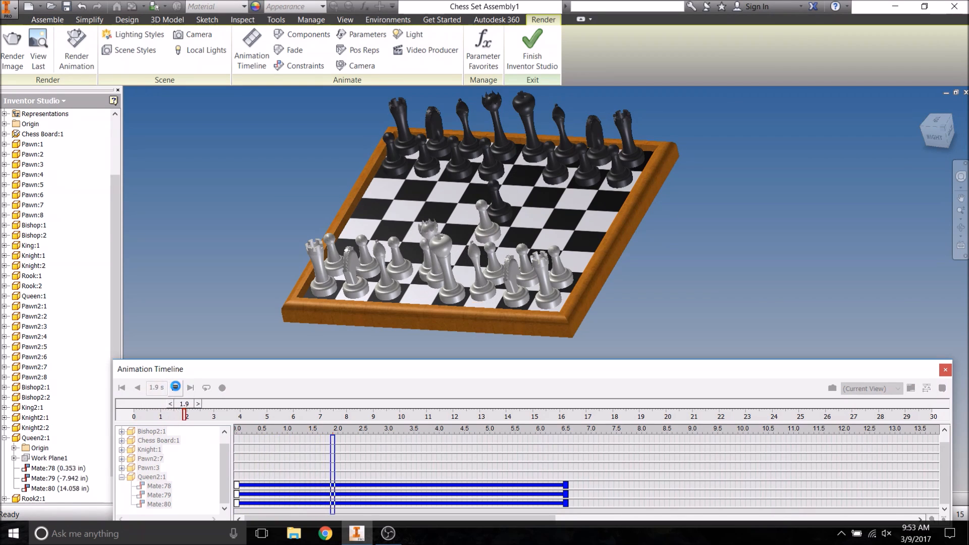
{"action": "left_click", "coordinate": [176, 388]}
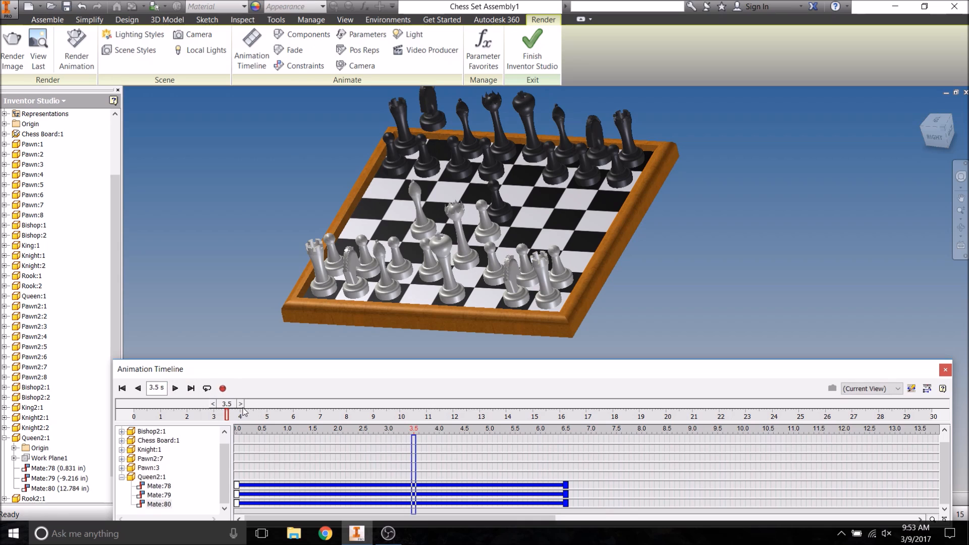
- Retime Queen2:1's Mate:78, Mate:79 and Mate:80 actions to start at 5.6 s and end at 6.5 s
{"action": "left_click_drag", "start_coordinate": [233, 405], "coordinate": [289, 418]}
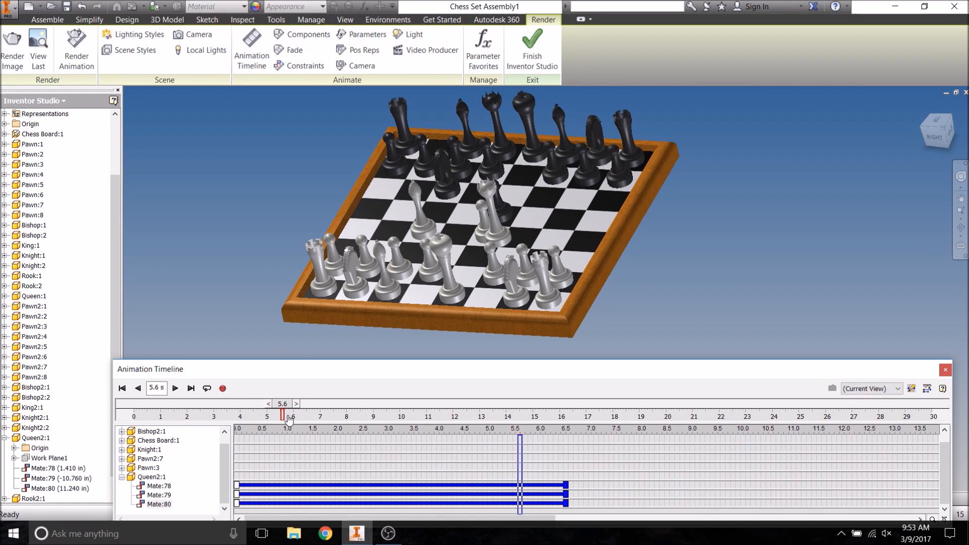
{"action": "left_click_drag", "start_coordinate": [267, 485], "coordinate": [550, 491]}
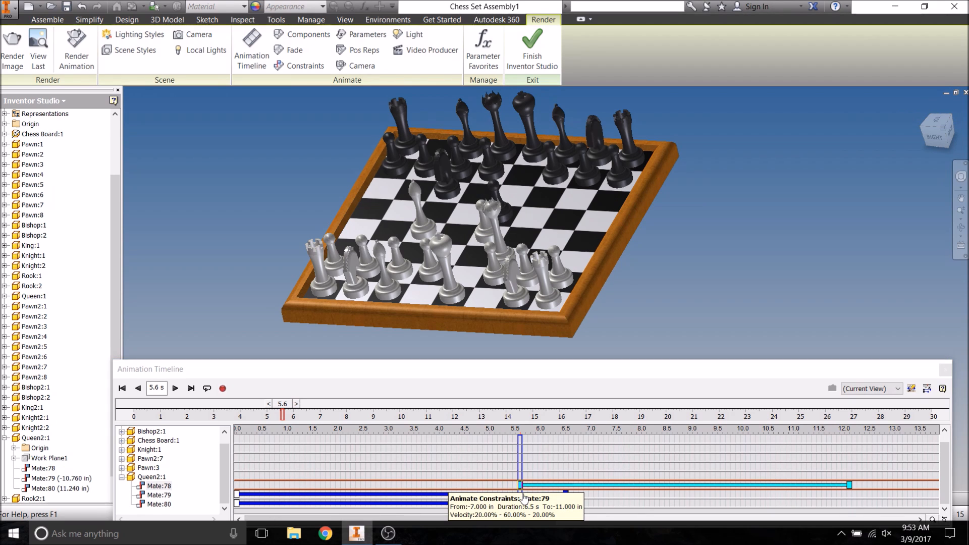
{"action": "left_click_drag", "start_coordinate": [402, 496], "coordinate": [689, 499]}
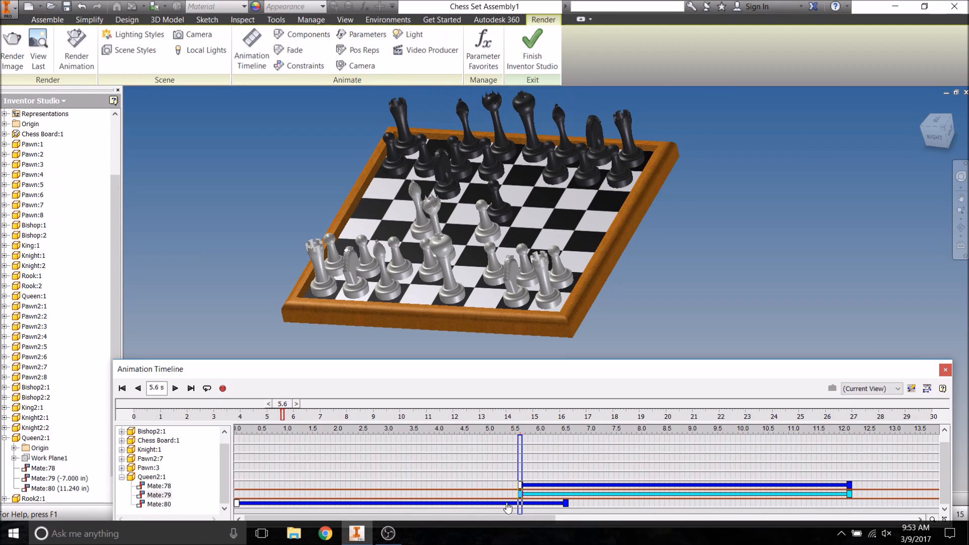
{"action": "left_click_drag", "start_coordinate": [237, 503], "coordinate": [520, 503]}
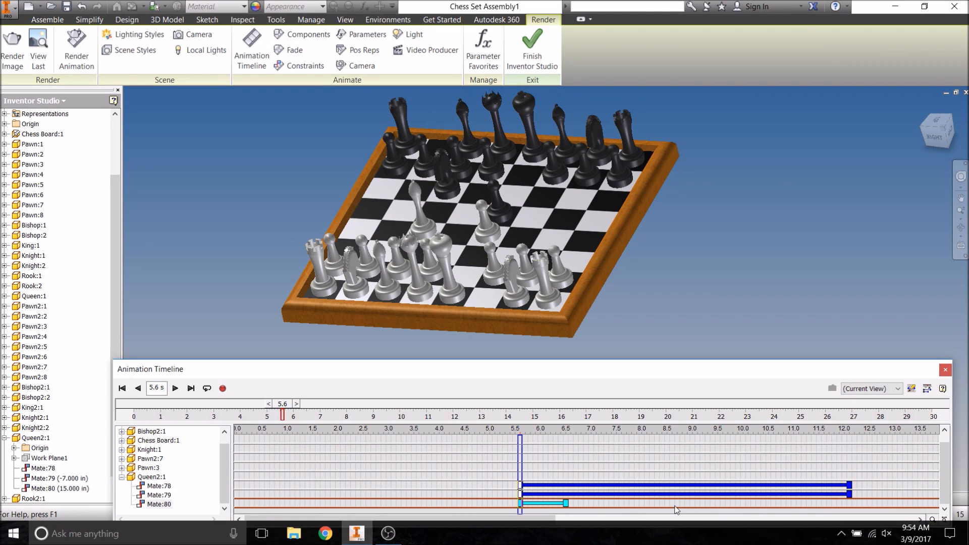
{"action": "left_click_drag", "start_coordinate": [849, 485], "coordinate": [566, 485]}
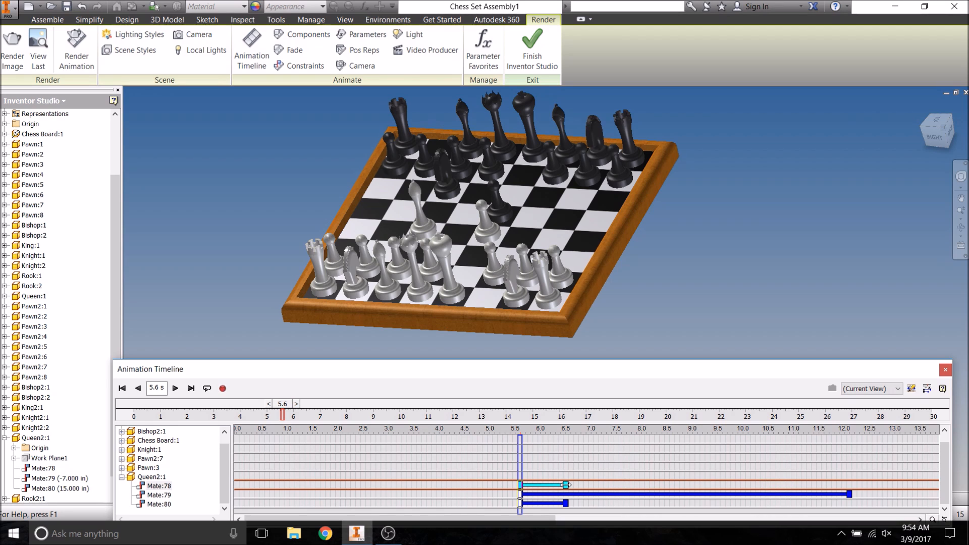
{"action": "left_click_drag", "start_coordinate": [853, 493], "coordinate": [566, 494]}
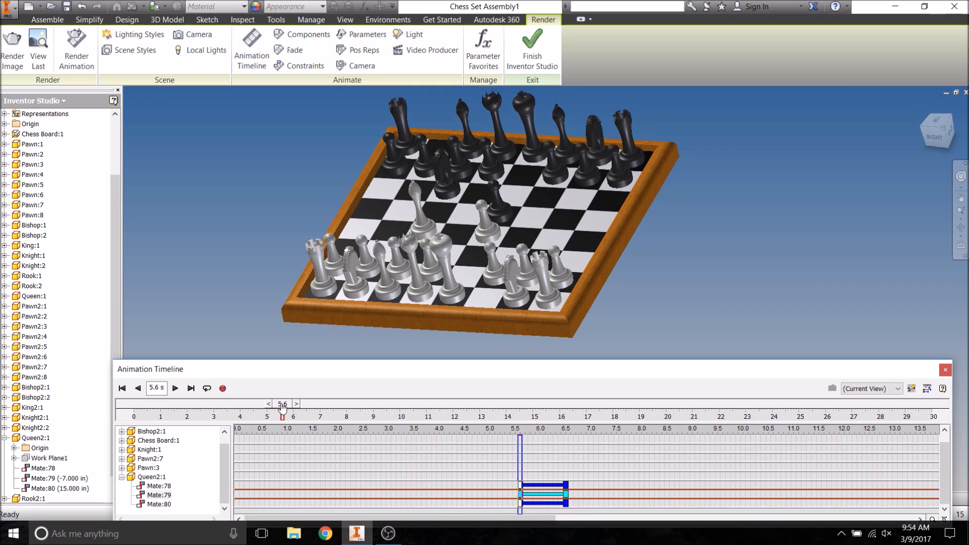
- Replay the white queen's move starting from 5.1 s
{"action": "left_click_drag", "start_coordinate": [282, 406], "coordinate": [268, 406]}
{"action": "left_click", "coordinate": [175, 388]}
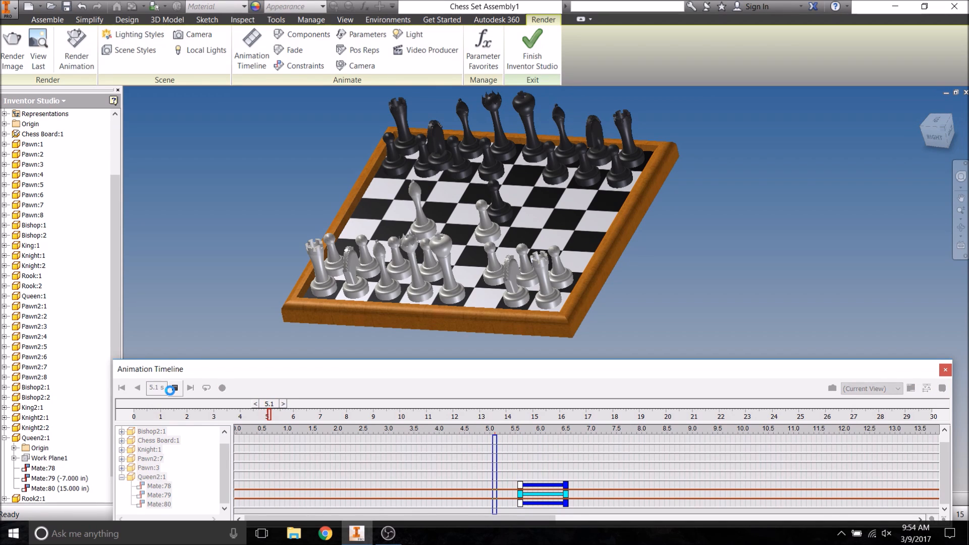
{"action": "left_click", "coordinate": [171, 392]}
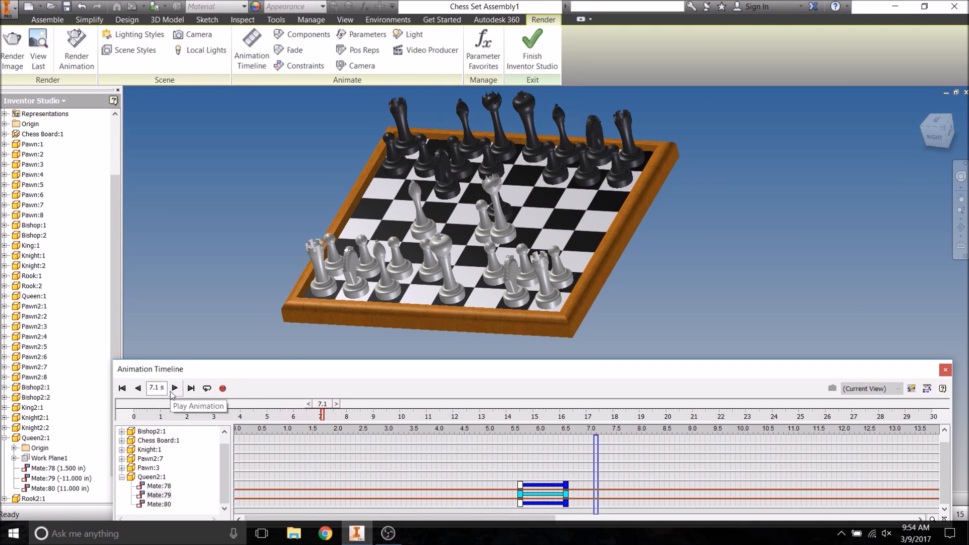
- Extend Queen2:1's Mate:78, Mate:79 and Mate:80 actions to end at 7.0 s
{"action": "left_click_drag", "start_coordinate": [565, 486], "coordinate": [587, 494]}
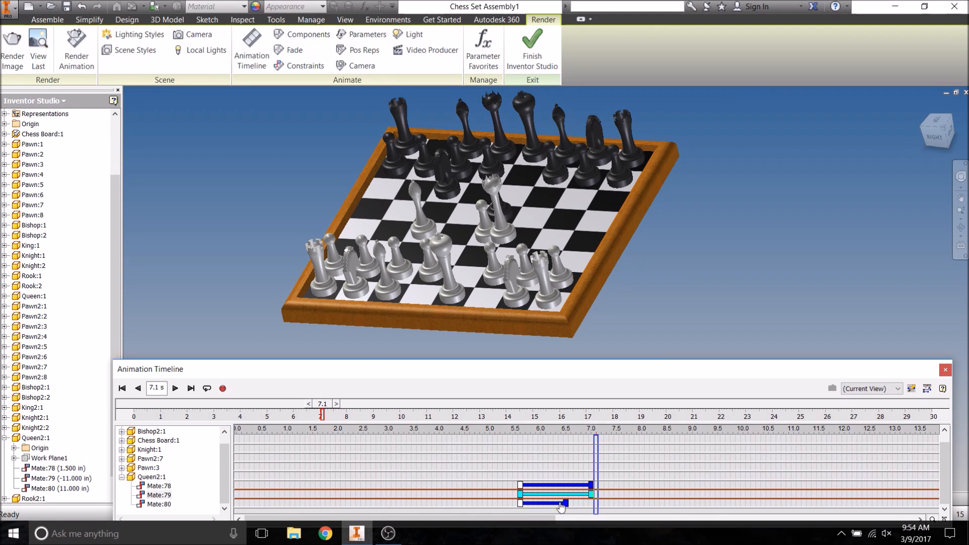
{"action": "left_click_drag", "start_coordinate": [568, 503], "coordinate": [592, 503]}
{"action": "left_click", "coordinate": [332, 452]}
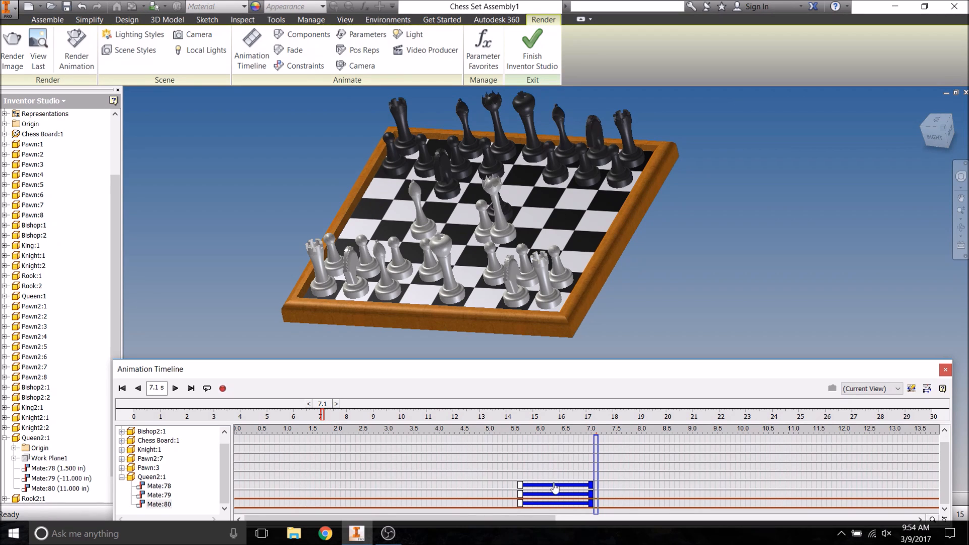
- Animate Mate:78 of Queen2:1 from 1.500 in to 0 in, from 7.0 s to 8.0 s, to lower the queen
{"action": "mouse_move", "coordinate": [554, 485]}
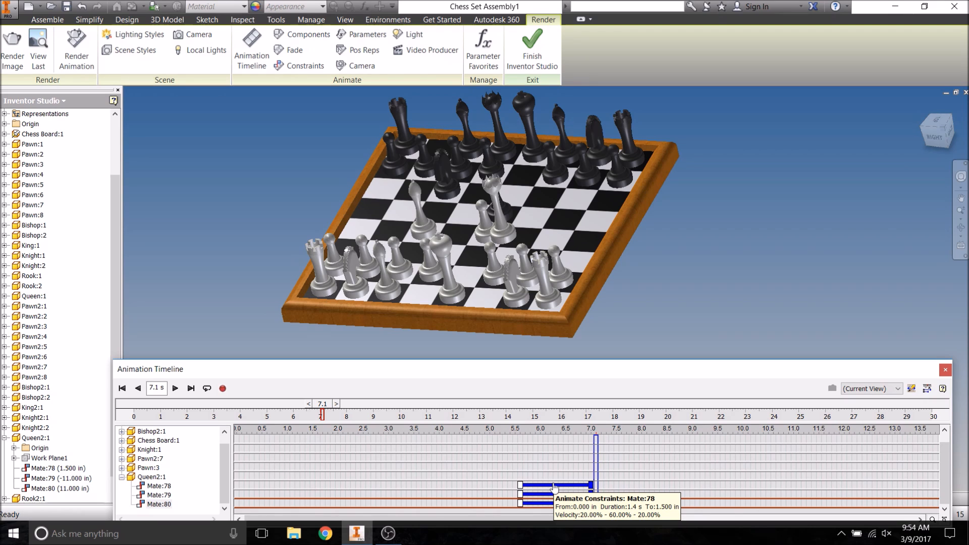
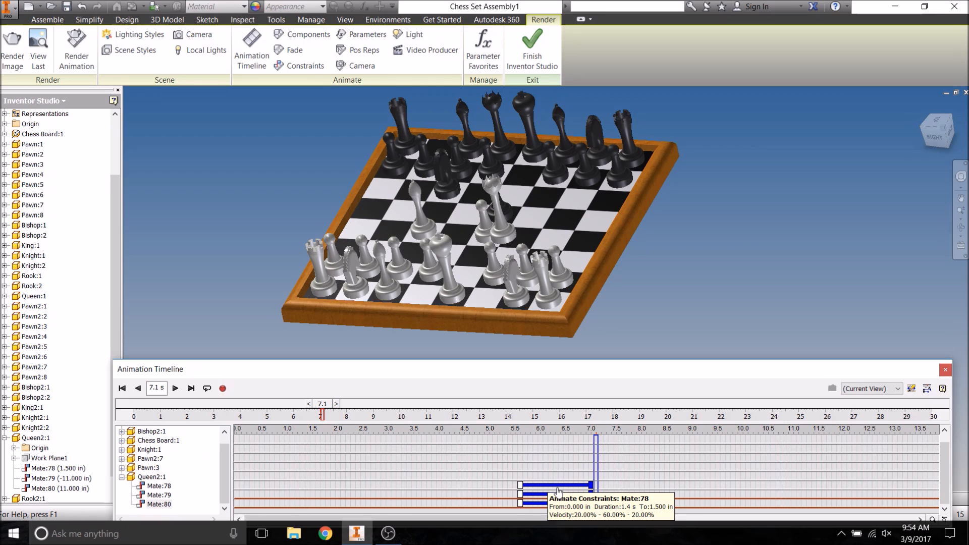
{"action": "left_click", "coordinate": [558, 487]}
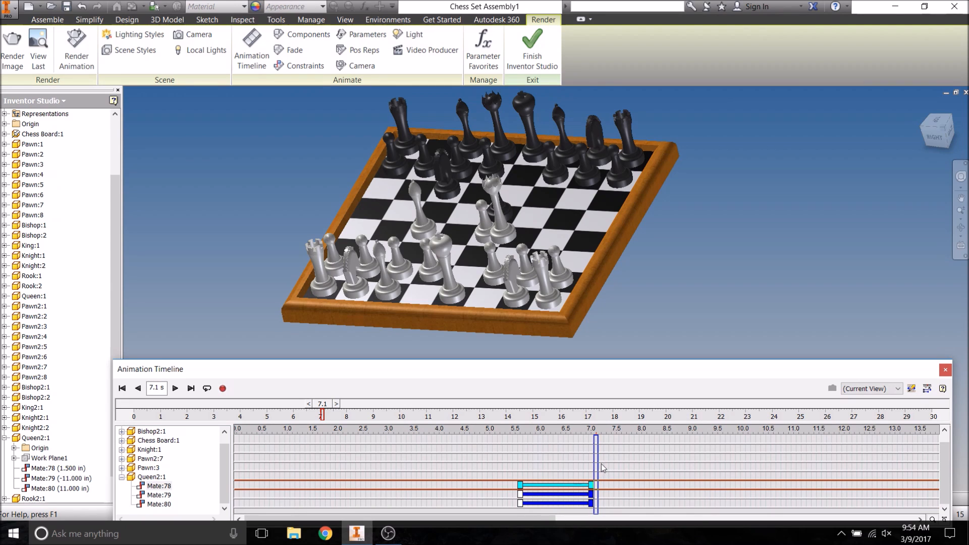
{"action": "left_click_drag", "start_coordinate": [592, 465], "coordinate": [641, 467]}
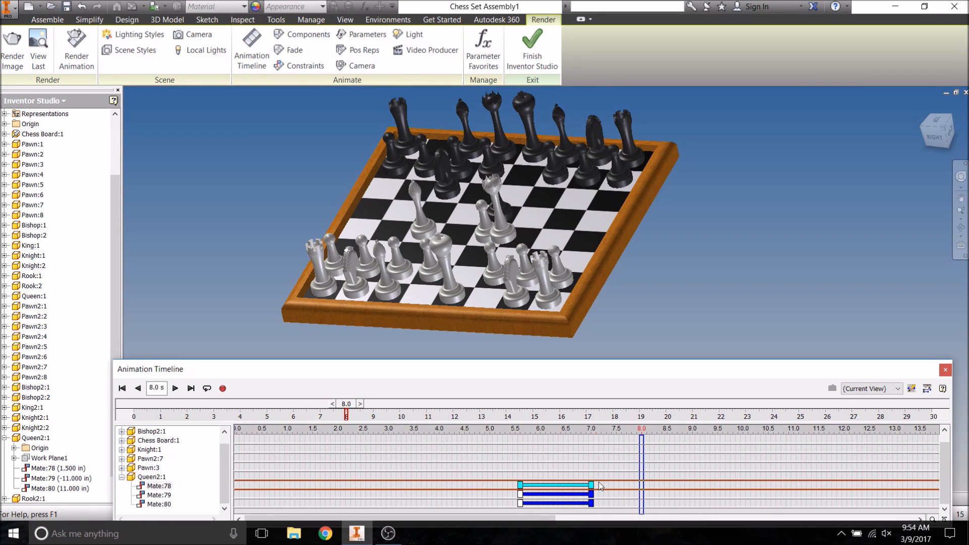
{"action": "mouse_move", "coordinate": [584, 488]}
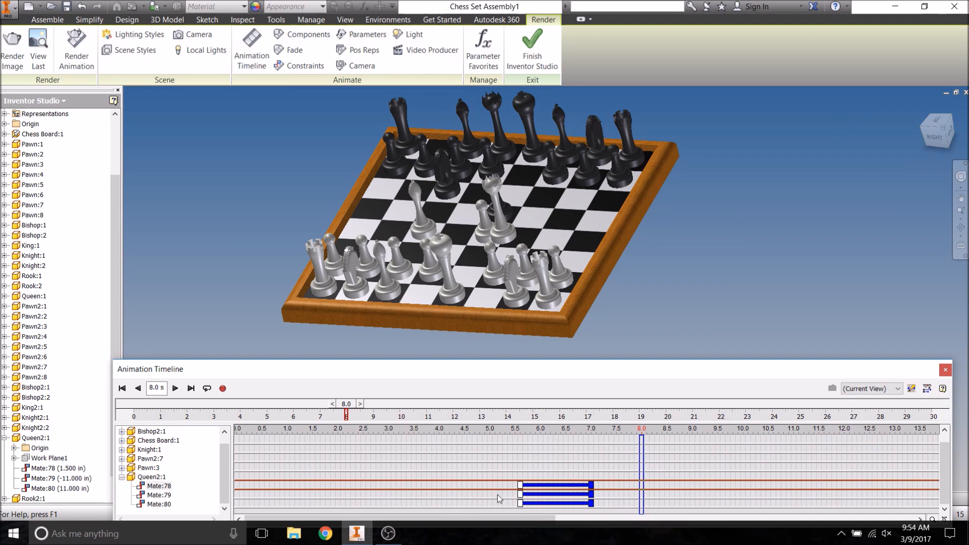
{"action": "left_click", "coordinate": [37, 468]}
{"action": "right_click", "coordinate": [41, 469]}
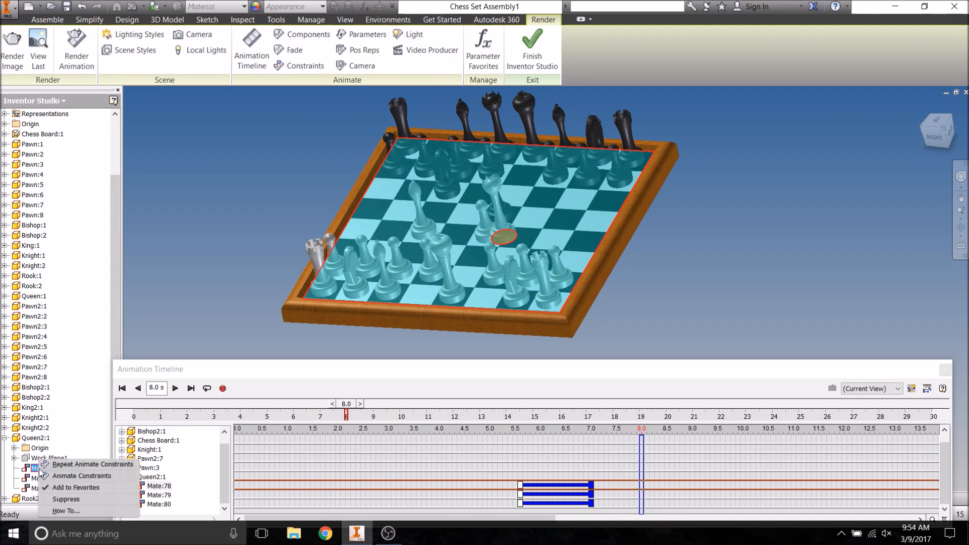
{"action": "left_click", "coordinate": [55, 476]}
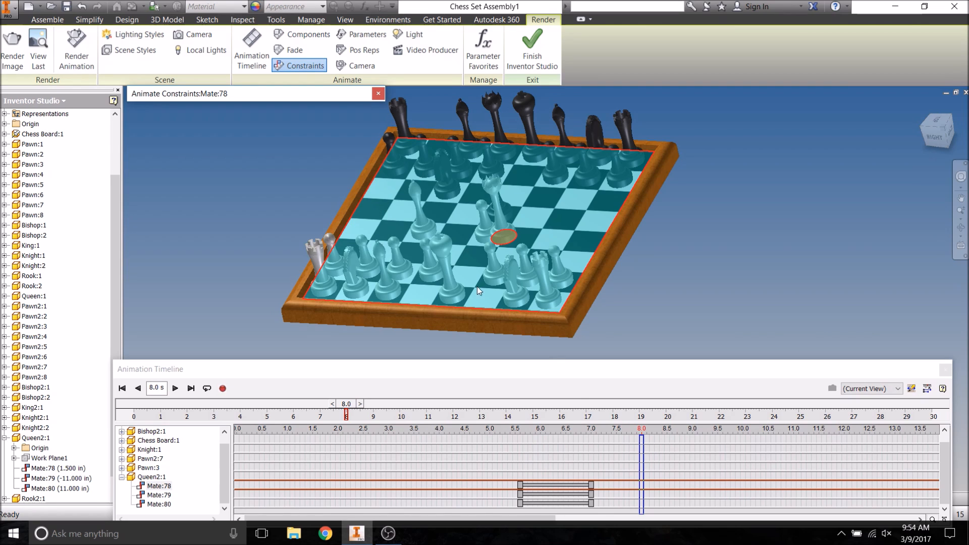
{"action": "mouse_move", "coordinate": [327, 102]}
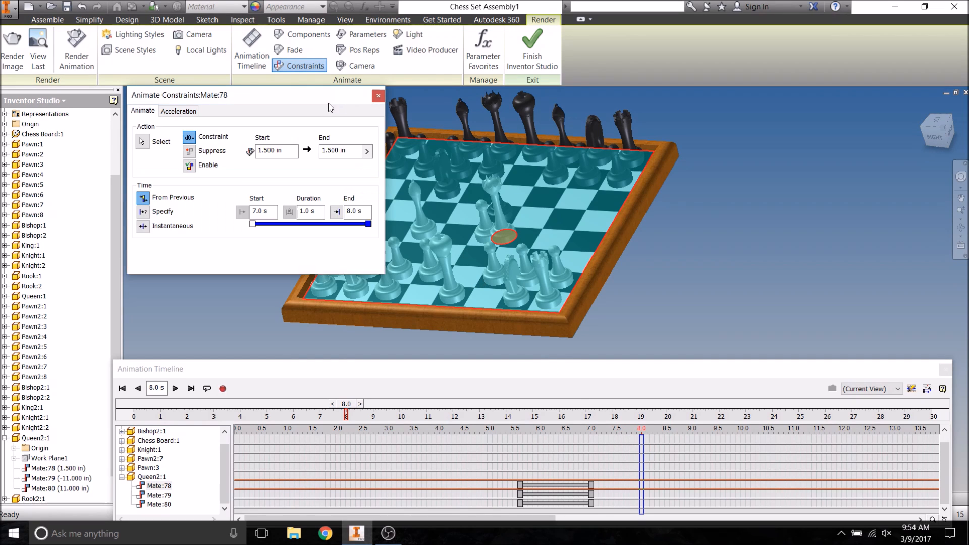
{"action": "left_click", "coordinate": [333, 150]}
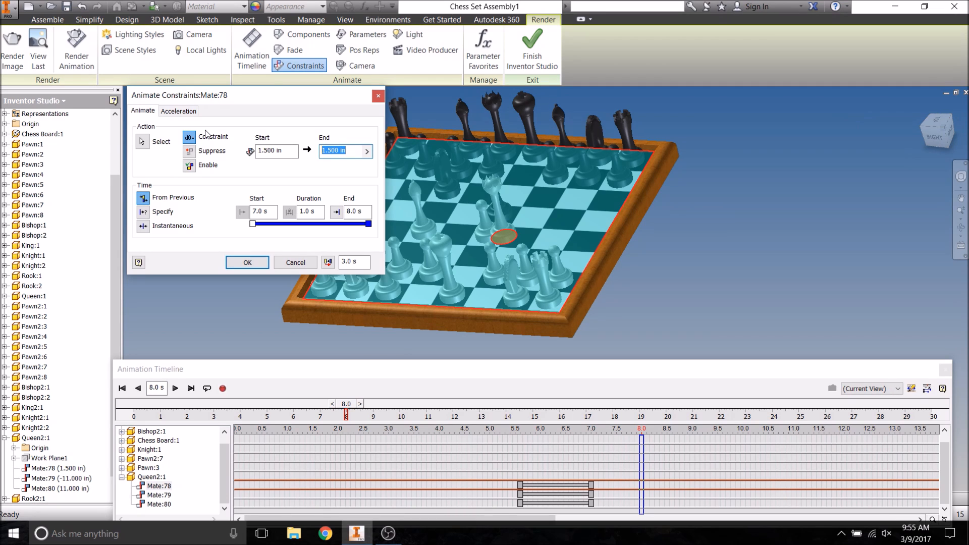
{"action": "type", "text": "0"}
{"action": "left_click", "coordinate": [245, 261]}
- Shorten Queen2:1's Mate:78 lift to 0.3 s and retime its lowering action to about 7.1 to 7.4 s
{"action": "left_click_drag", "start_coordinate": [600, 491], "coordinate": [619, 490]}
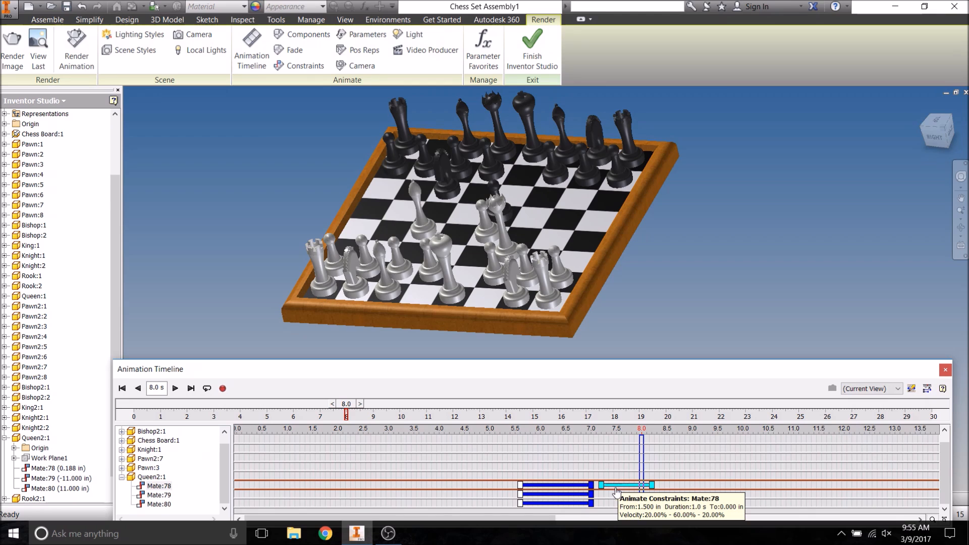
{"action": "left_click", "coordinate": [588, 486]}
{"action": "left_click_drag", "start_coordinate": [556, 486], "coordinate": [539, 485]}
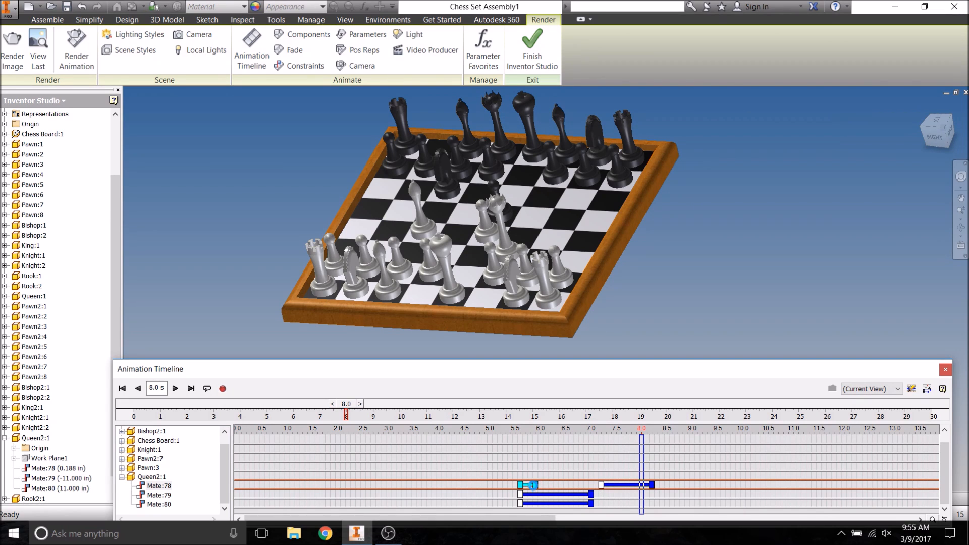
{"action": "mouse_move", "coordinate": [528, 488]}
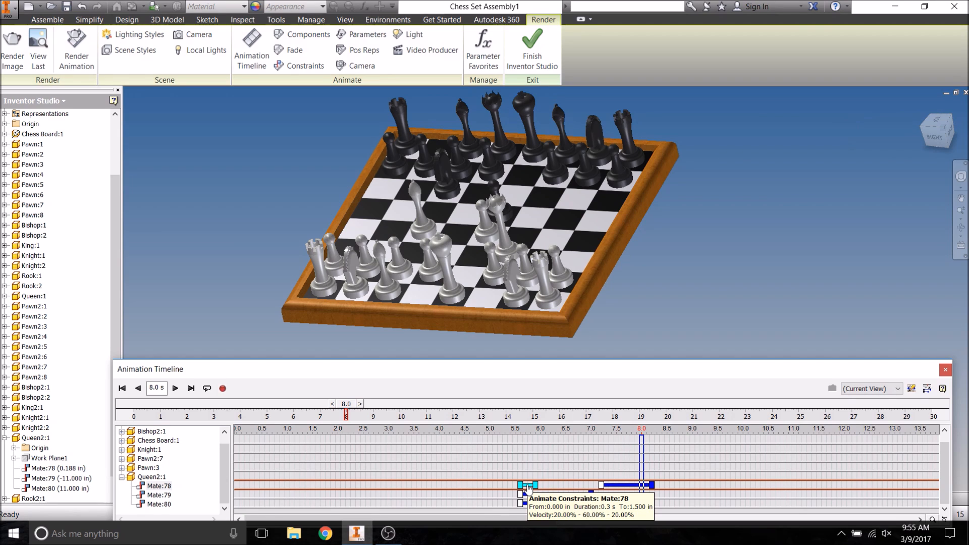
{"action": "left_click_drag", "start_coordinate": [630, 488], "coordinate": [610, 485]}
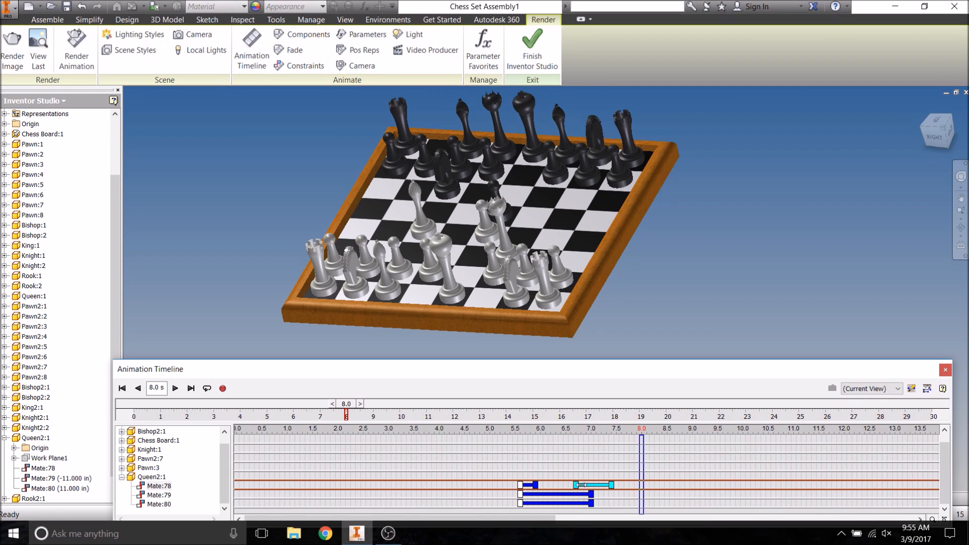
- Extend Queen2:1's Mate:79 and Mate:80 to about 7.5 s, with Mate:78 lifting until about 6.1 s and lowering from about 7.2 to 7.7 s
{"action": "left_click", "coordinate": [591, 495]}
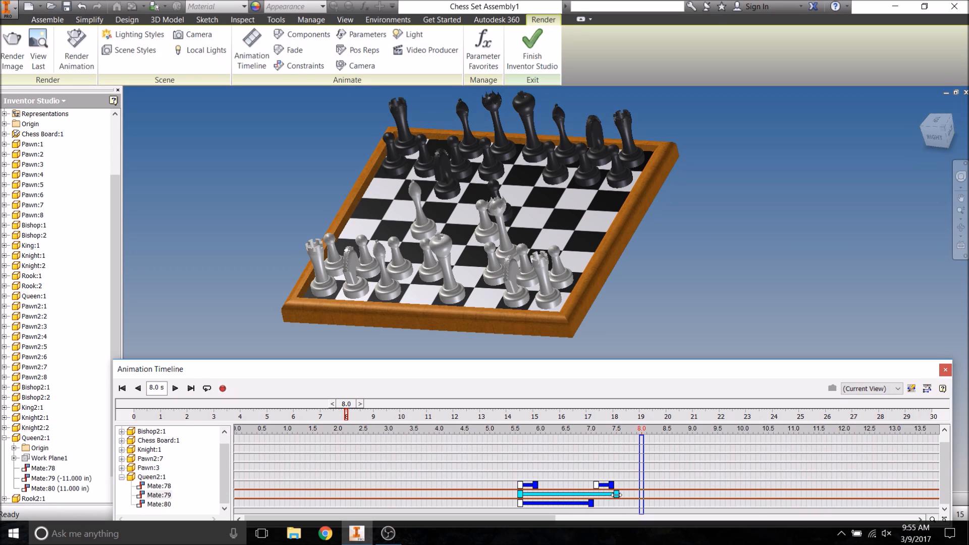
{"action": "left_click", "coordinate": [591, 503]}
{"action": "left_click_drag", "start_coordinate": [606, 486], "coordinate": [620, 489]}
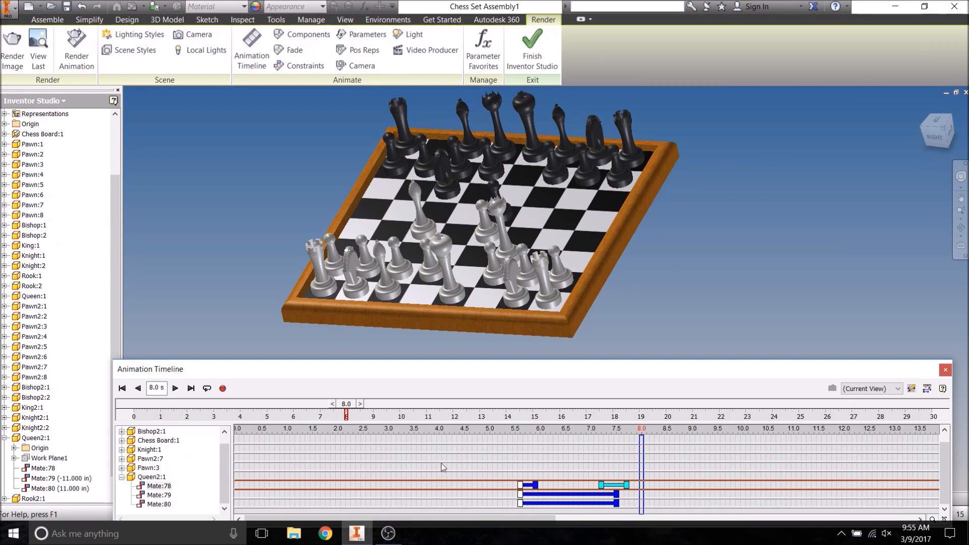
{"action": "left_click", "coordinate": [537, 484]}
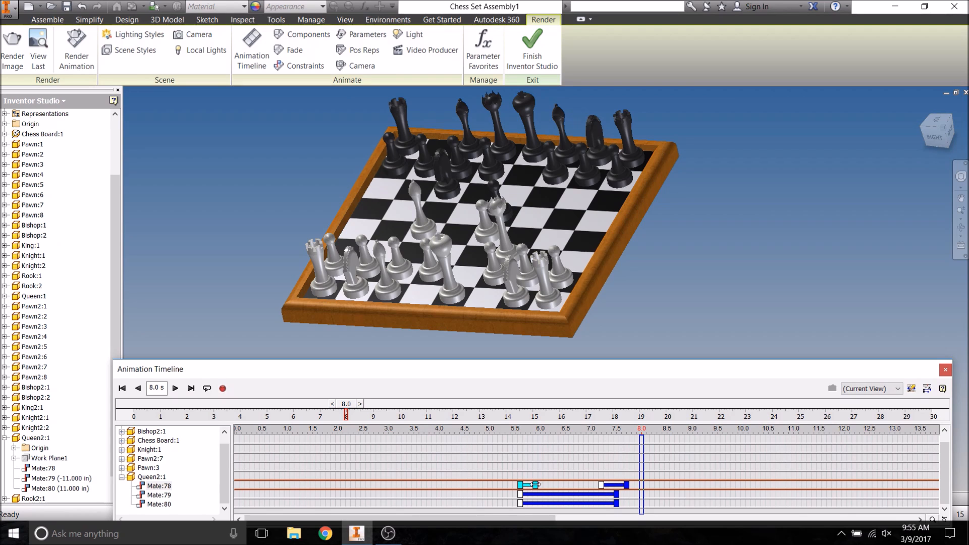
- Replay the queen's move from 4.8 s and save the chess assembly
{"action": "left_click_drag", "start_coordinate": [347, 404], "coordinate": [261, 407]}
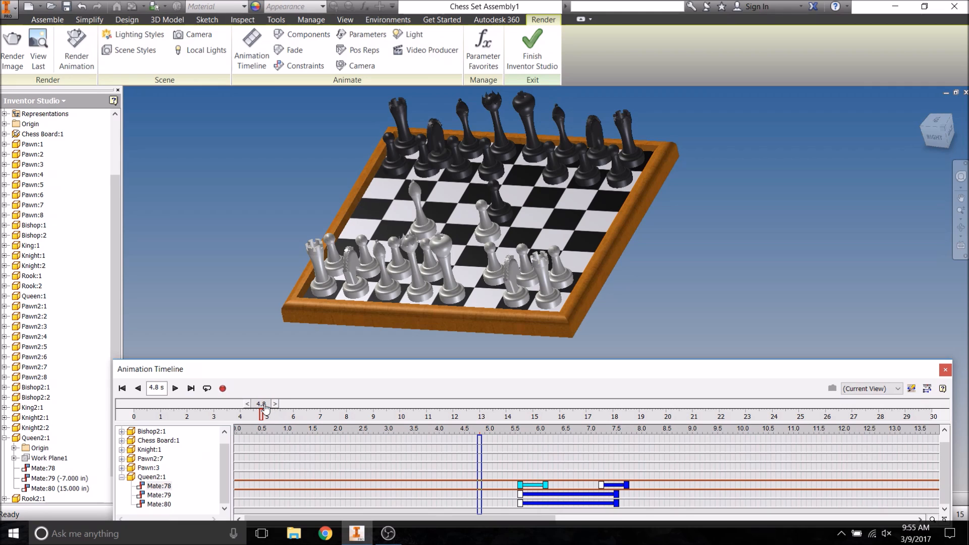
{"action": "left_click", "coordinate": [175, 388]}
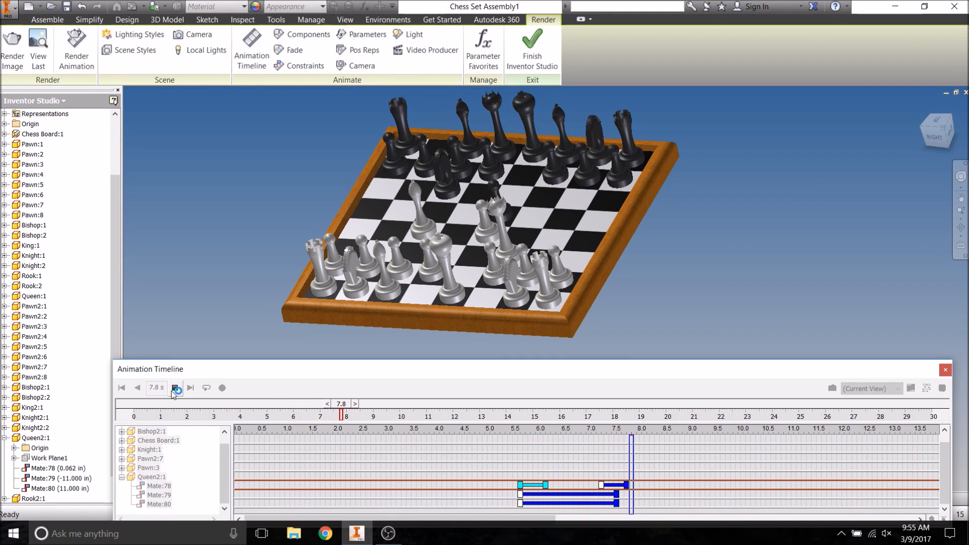
{"action": "left_click", "coordinate": [730, 243]}
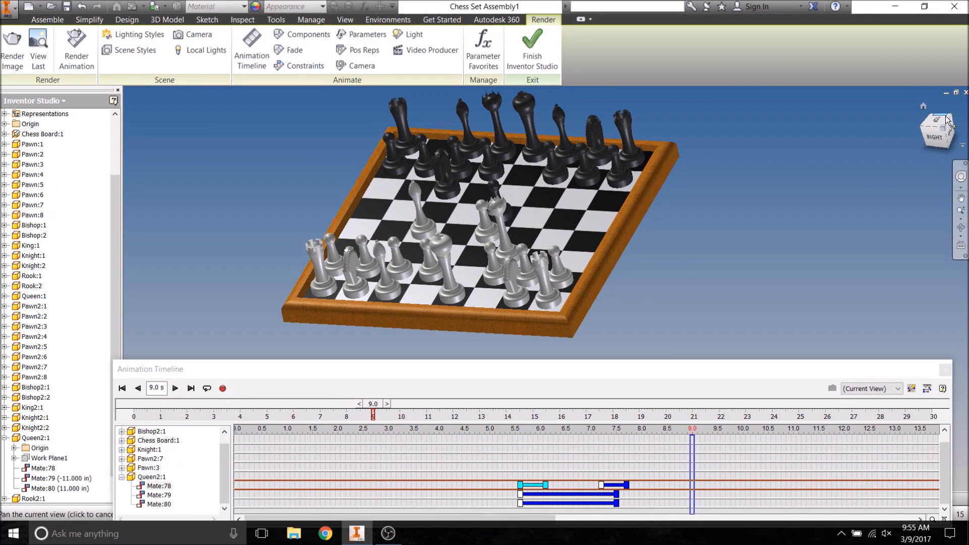
{"action": "left_click", "coordinate": [67, 6]}
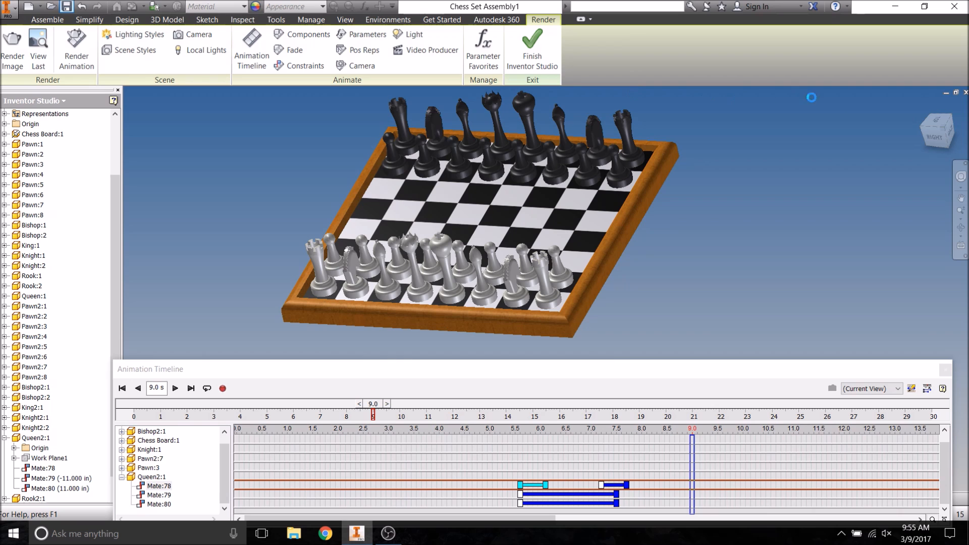
{"action": "left_click", "coordinate": [937, 117]}
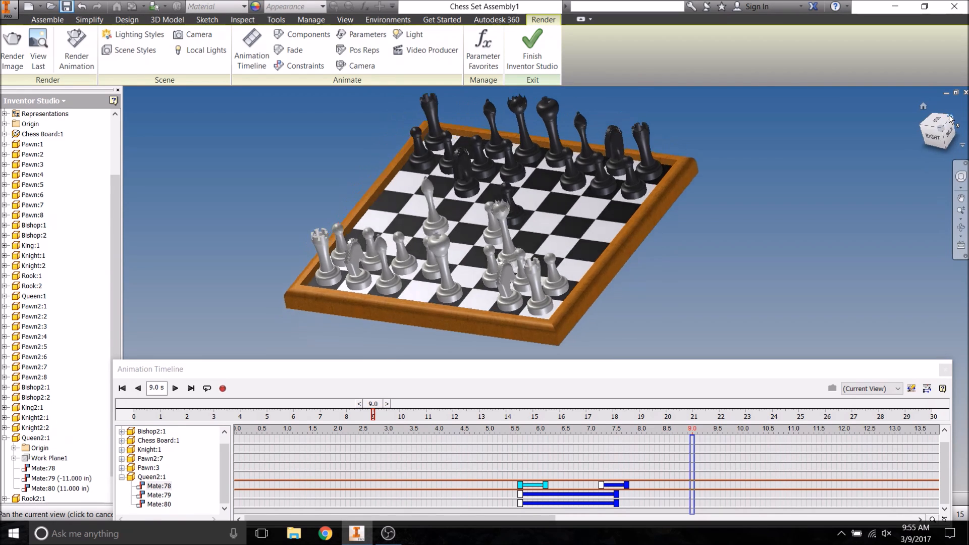
- Animate Mate:12 of Pawn:2 from 3.000 in to 7.000 in, ending at 9.0 s, to advance the black pawn
{"action": "middle_click_drag", "start_coordinate": [789, 242], "coordinate": [818, 132]}
{"action": "middle_click_drag", "start_coordinate": [701, 265], "coordinate": [575, 307], "text": "shift"}
{"action": "scroll", "coordinate": [622, 248], "scroll_direction": "down", "scroll_amount": 3}
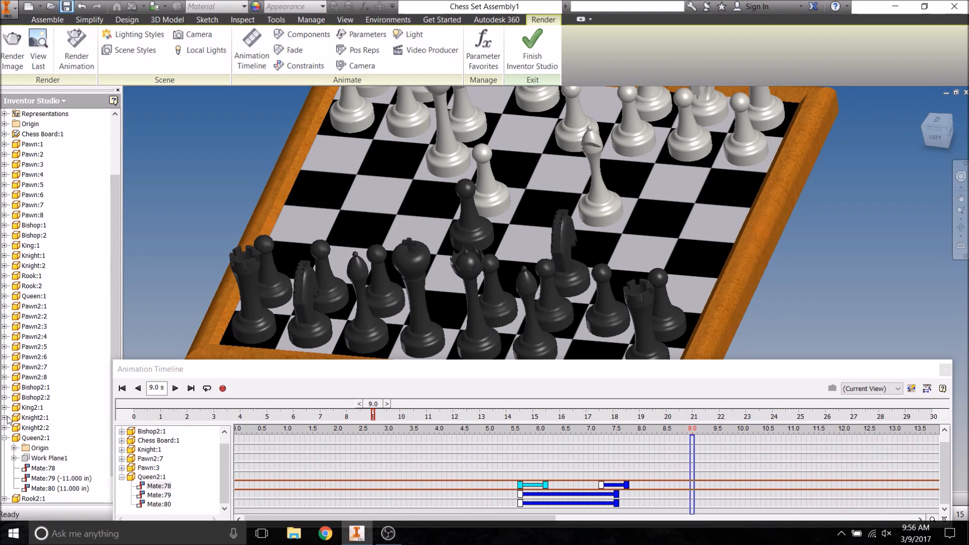
{"action": "left_click", "coordinate": [5, 438]}
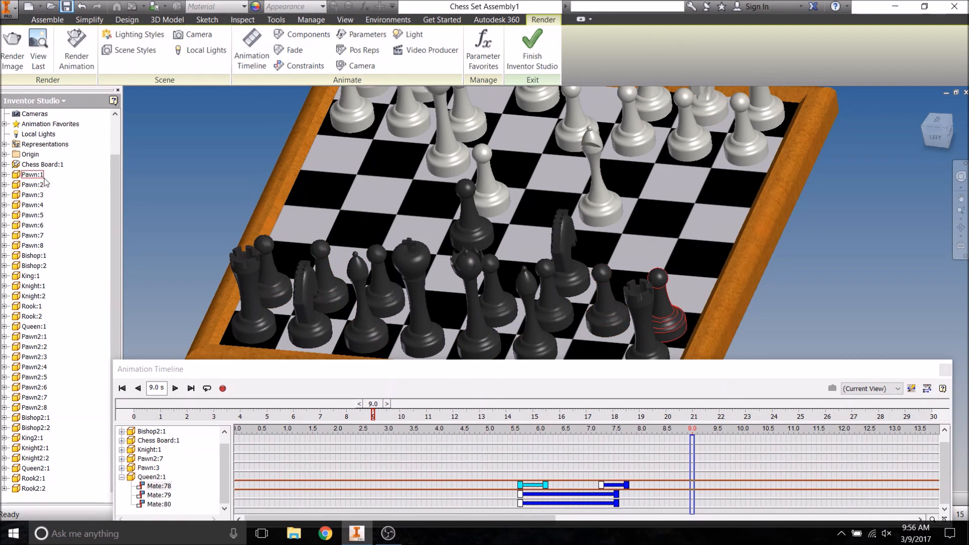
{"action": "left_click", "coordinate": [5, 185]}
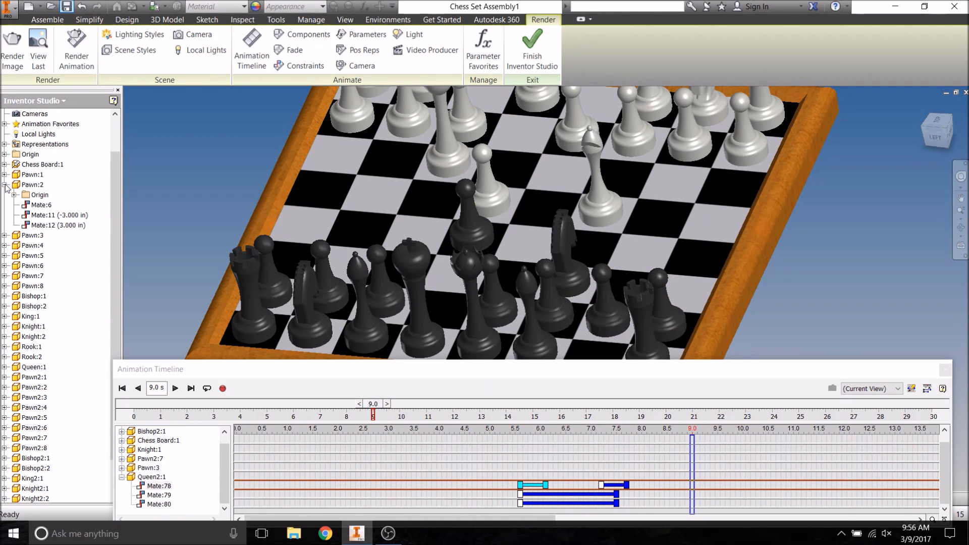
{"action": "left_click", "coordinate": [51, 230]}
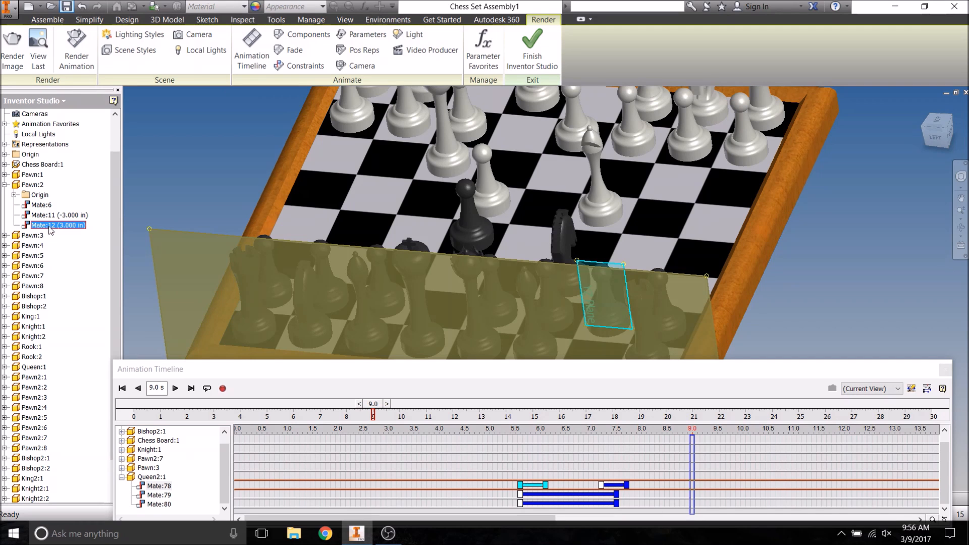
{"action": "left_click", "coordinate": [951, 128]}
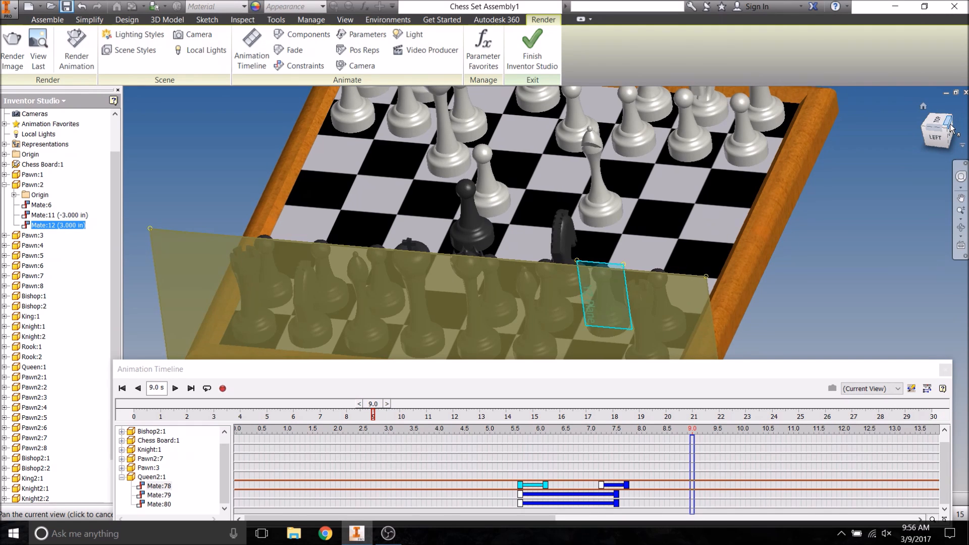
{"action": "scroll", "coordinate": [515, 266], "scroll_direction": "down", "scroll_amount": 3}
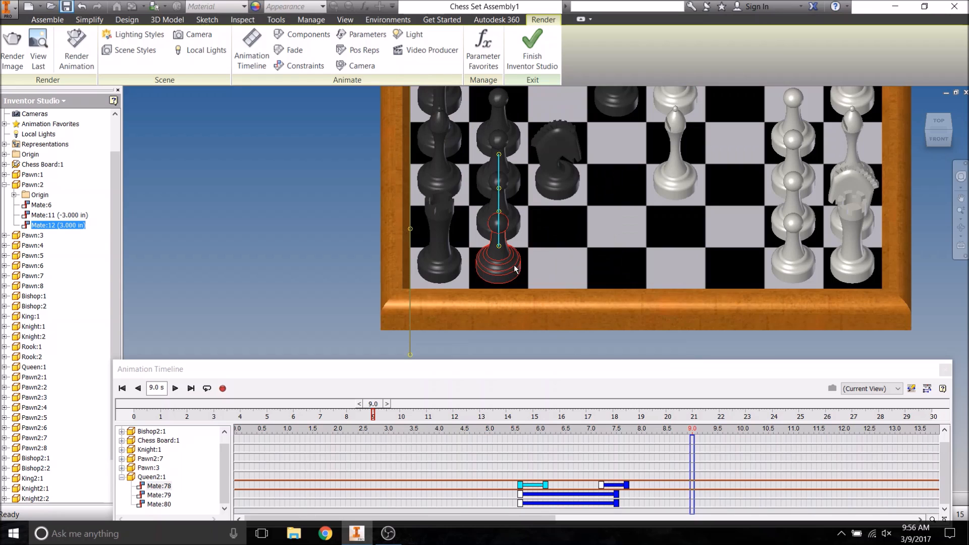
{"action": "left_click", "coordinate": [936, 127]}
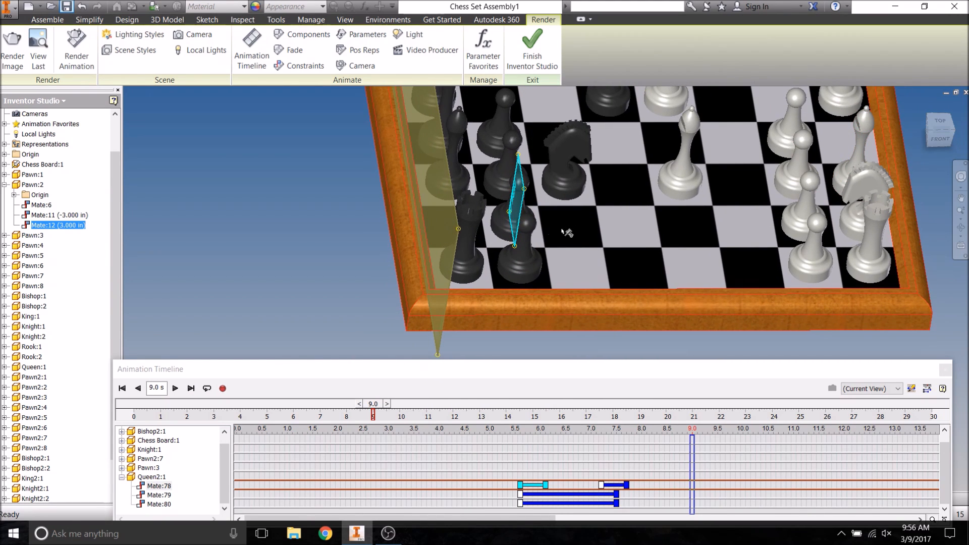
{"action": "right_click", "coordinate": [75, 231]}
{"action": "left_click", "coordinate": [100, 245]}
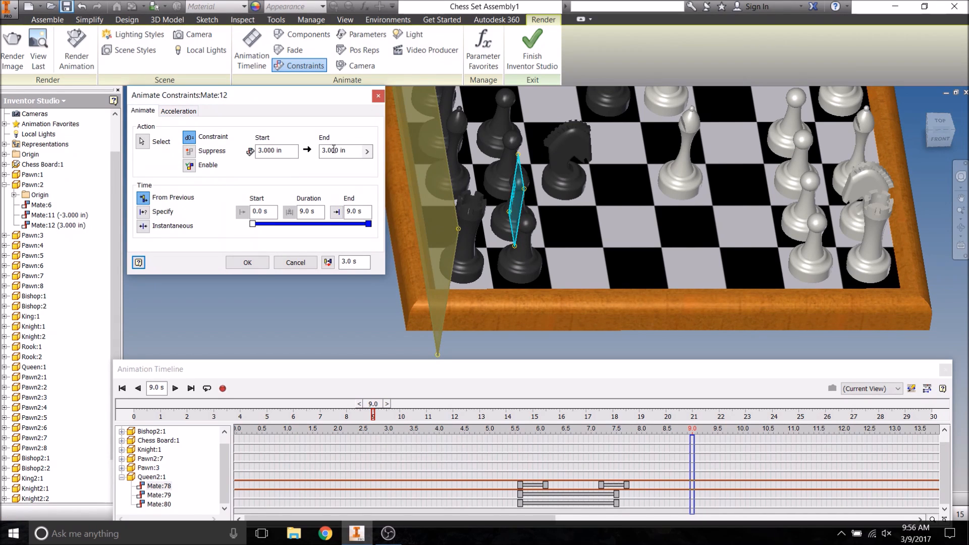
{"action": "left_click", "coordinate": [329, 150]}
{"action": "left_click", "coordinate": [247, 263]}
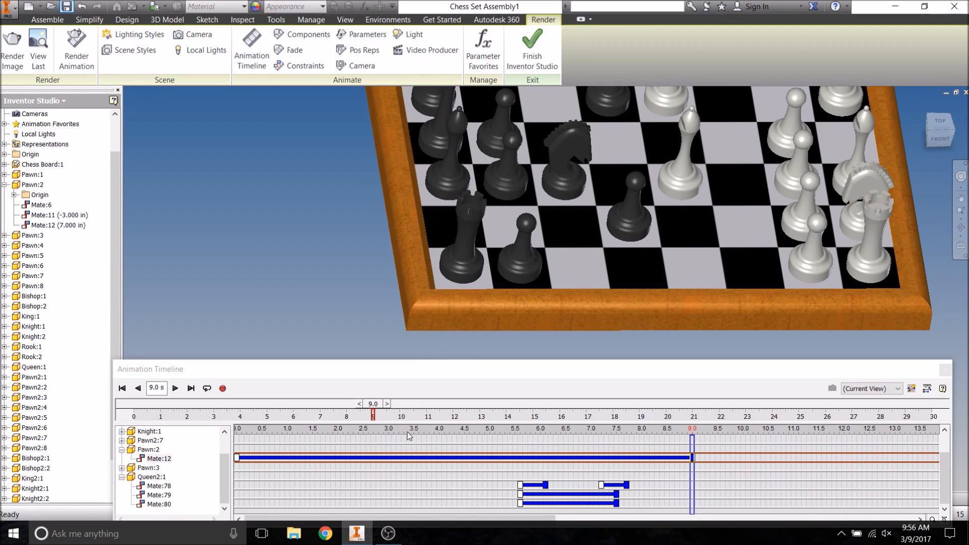
- Shorten Pawn:2's Mate:12 action and shift it to run from about 9.3 to 10.7 s
{"action": "scroll", "coordinate": [288, 288], "scroll_direction": "down", "scroll_amount": 3}
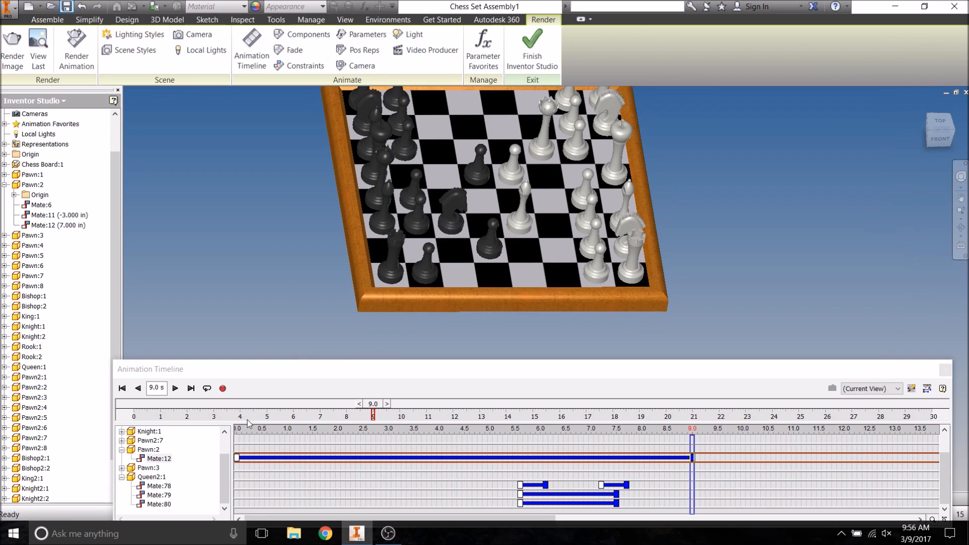
{"action": "left_click_drag", "start_coordinate": [248, 462], "coordinate": [451, 462]}
{"action": "left_click_drag", "start_coordinate": [890, 458], "coordinate": [767, 460]}
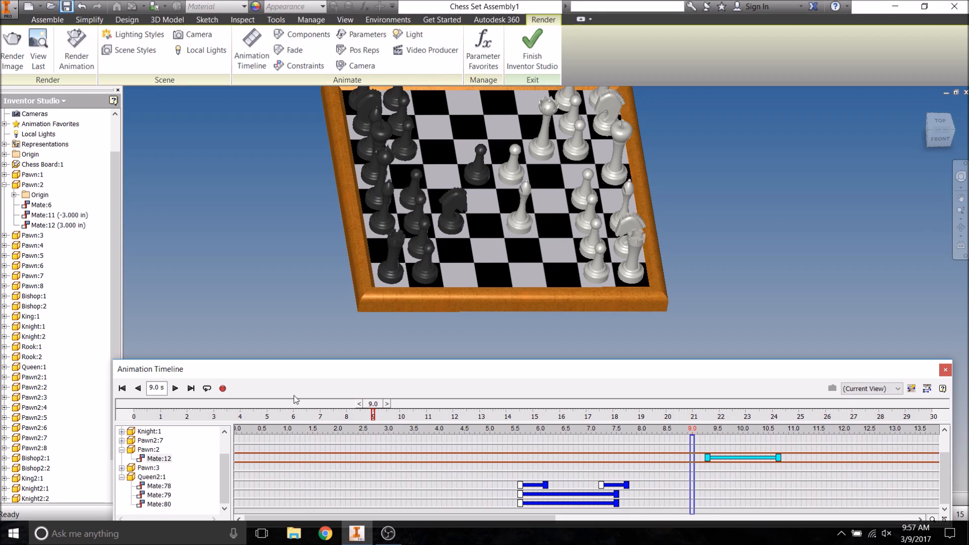
- Preview the sequence before the pawn's move, and retime Pawn:2's Mate:12 action to about 8.1 to 9.1 s
{"action": "left_click_drag", "start_coordinate": [373, 402], "coordinate": [308, 402]}
{"action": "left_click", "coordinate": [175, 388]}
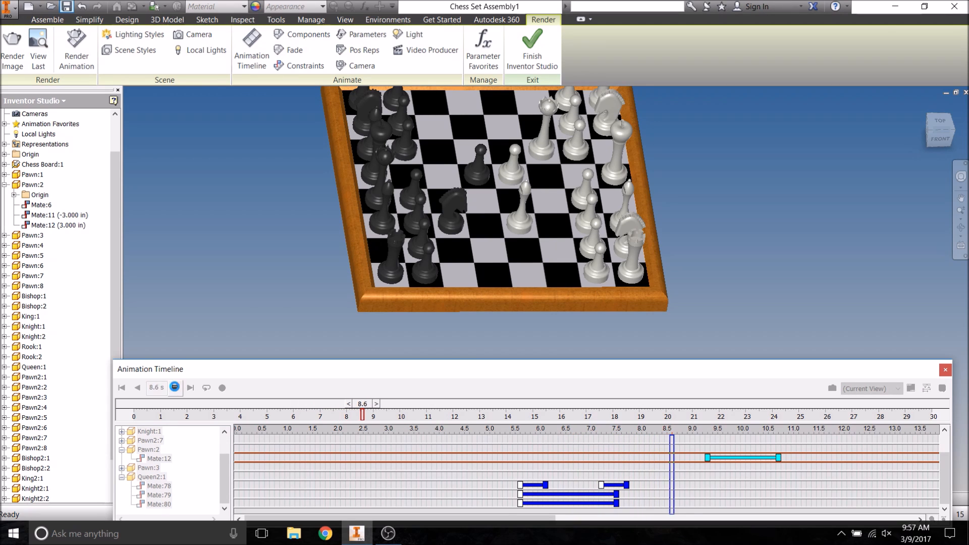
{"action": "left_click", "coordinate": [174, 387]}
{"action": "left_click_drag", "start_coordinate": [736, 458], "coordinate": [674, 461]}
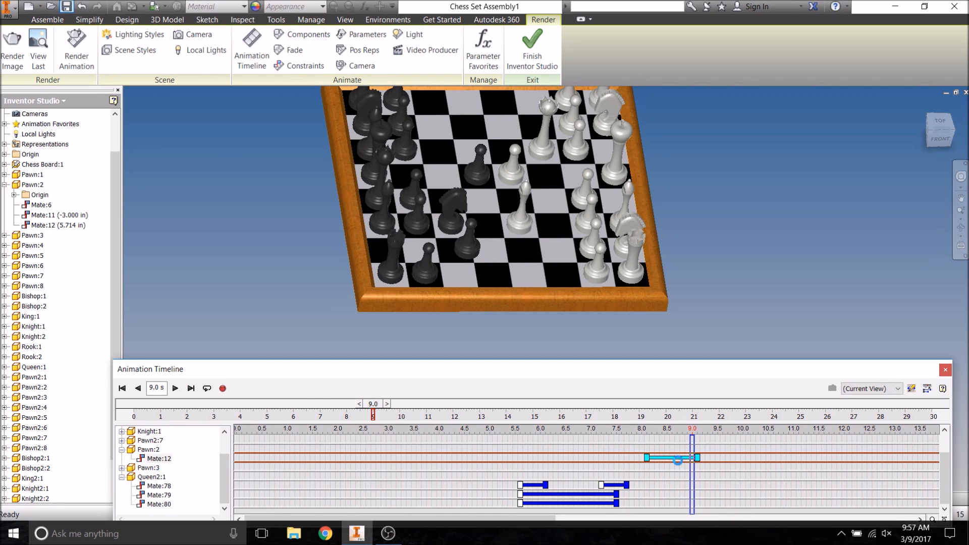
- Replay the white queen and black pawn moves from 5.2 s to 10.1 s
{"action": "left_click_drag", "start_coordinate": [374, 408], "coordinate": [271, 402]}
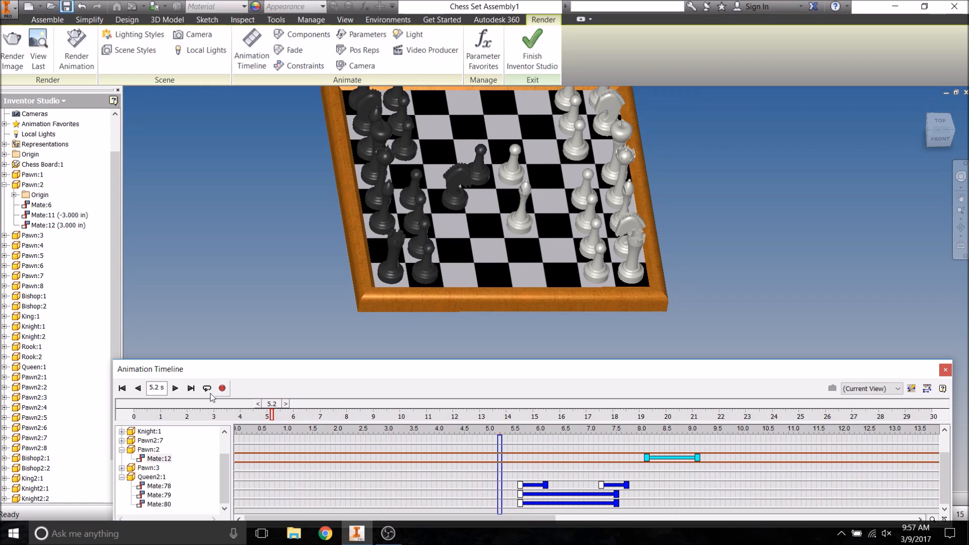
{"action": "left_click", "coordinate": [174, 388]}
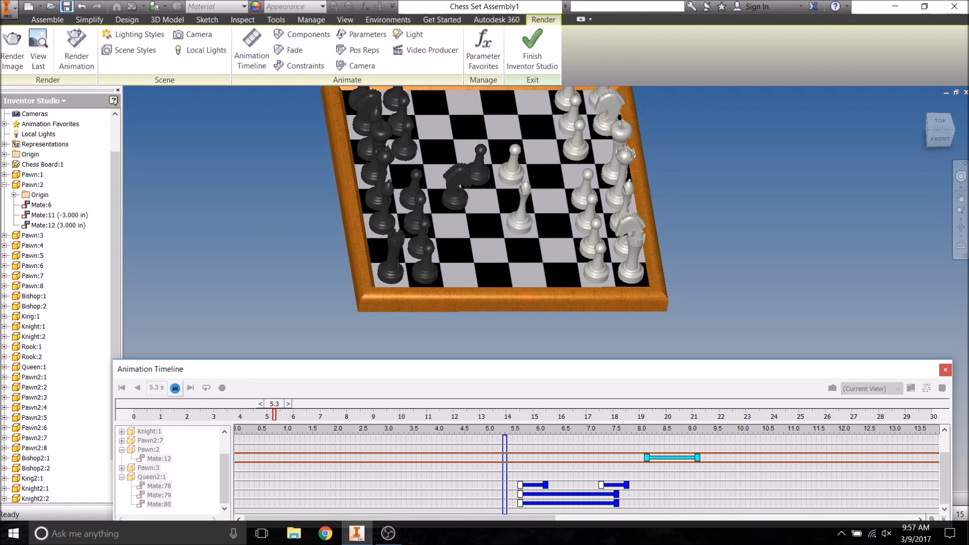
{"action": "left_click", "coordinate": [175, 388]}
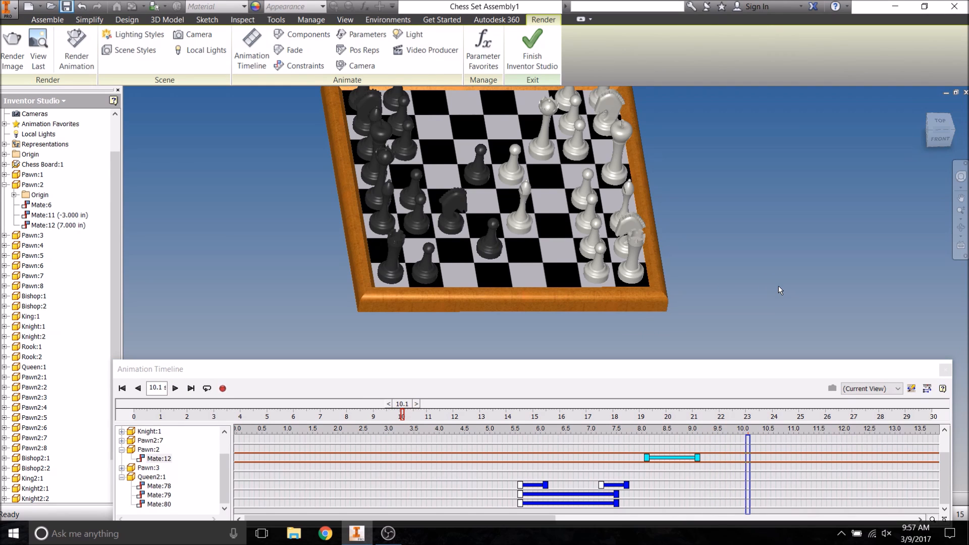
- Examine the board around the white queen from the black side and collapse Pawn:2's constraint list
{"action": "middle_click_drag", "start_coordinate": [771, 292], "coordinate": [865, 302], "text": "shift"}
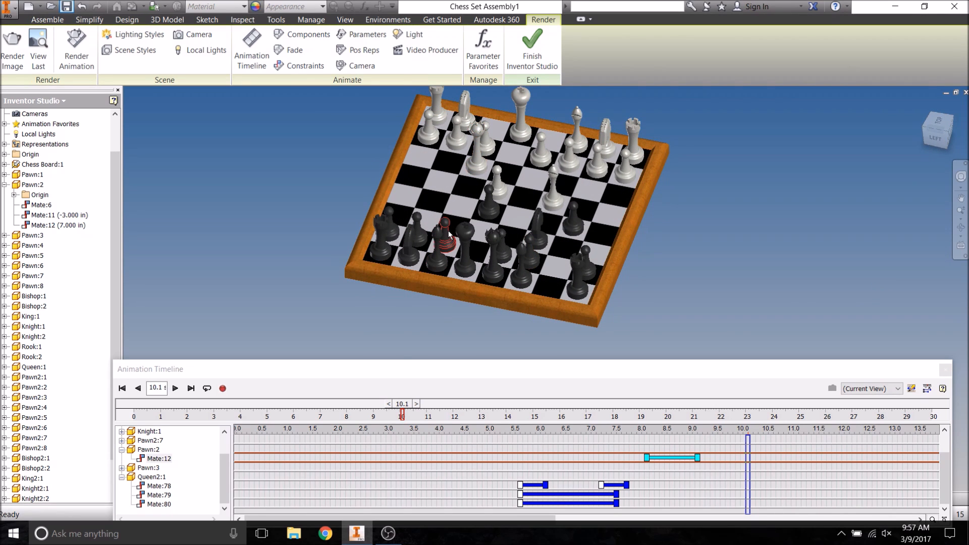
{"action": "mouse_move", "coordinate": [449, 234]}
{"action": "scroll", "coordinate": [451, 194], "scroll_direction": "down", "scroll_amount": 3}
{"action": "middle_click_drag", "start_coordinate": [463, 177], "coordinate": [448, 217]}
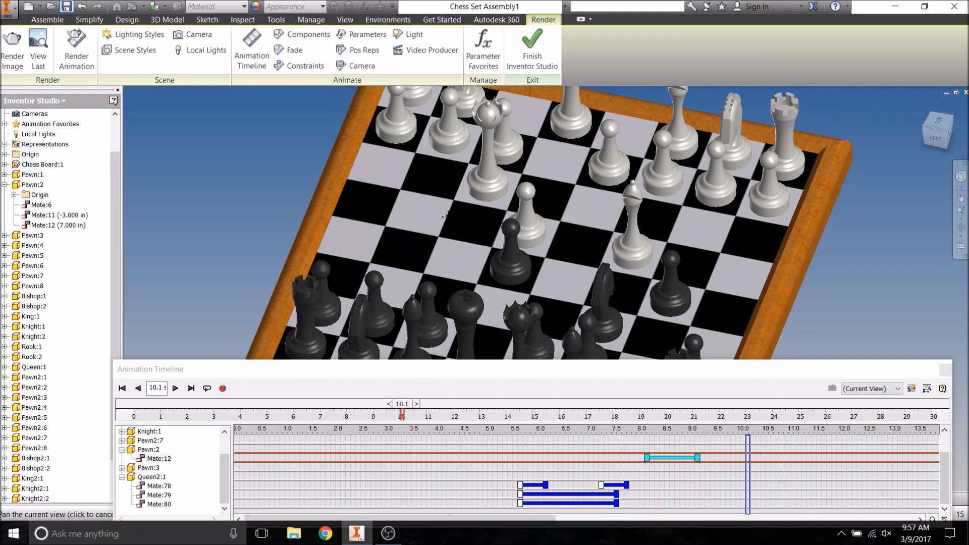
{"action": "left_click", "coordinate": [5, 184]}
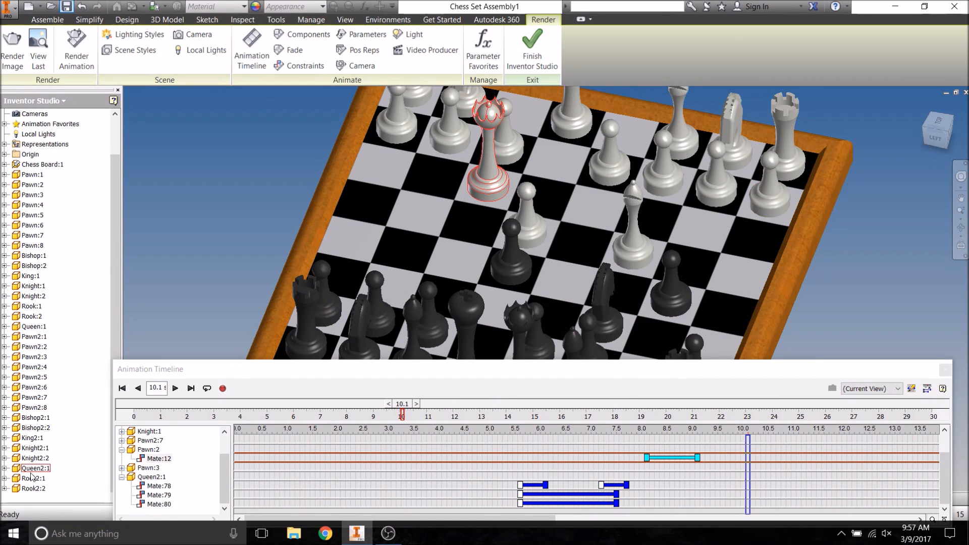
- Add a constraint animation to Queen2:1's Mate:80 with an end value of 3.000 in, timed from the previous action to 10.1 s
{"action": "left_click", "coordinate": [5, 468]}
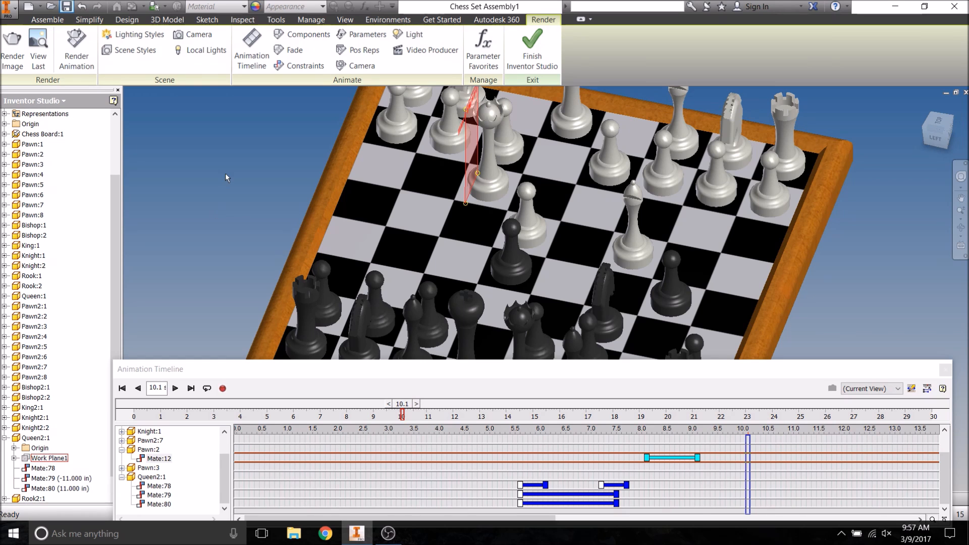
{"action": "scroll", "coordinate": [228, 191], "scroll_direction": "down", "scroll_amount": 3}
{"action": "middle_click_drag", "start_coordinate": [228, 191], "coordinate": [258, 180]}
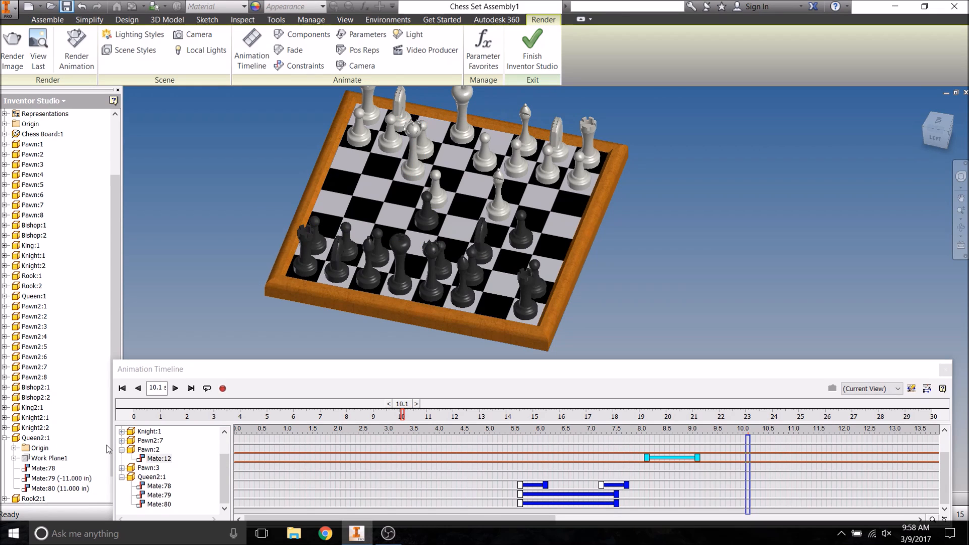
{"action": "left_click", "coordinate": [122, 450]}
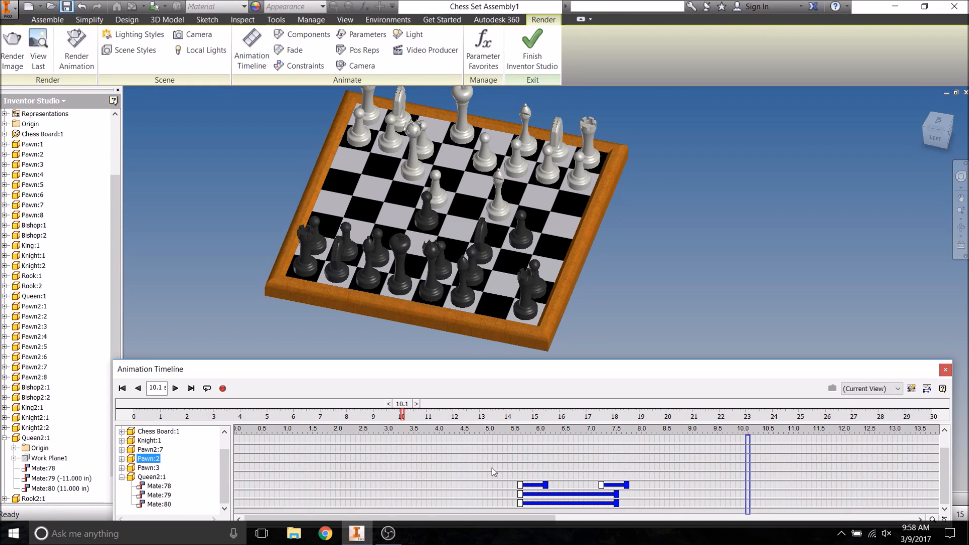
{"action": "right_click", "coordinate": [82, 491]}
{"action": "left_click", "coordinate": [123, 475]}
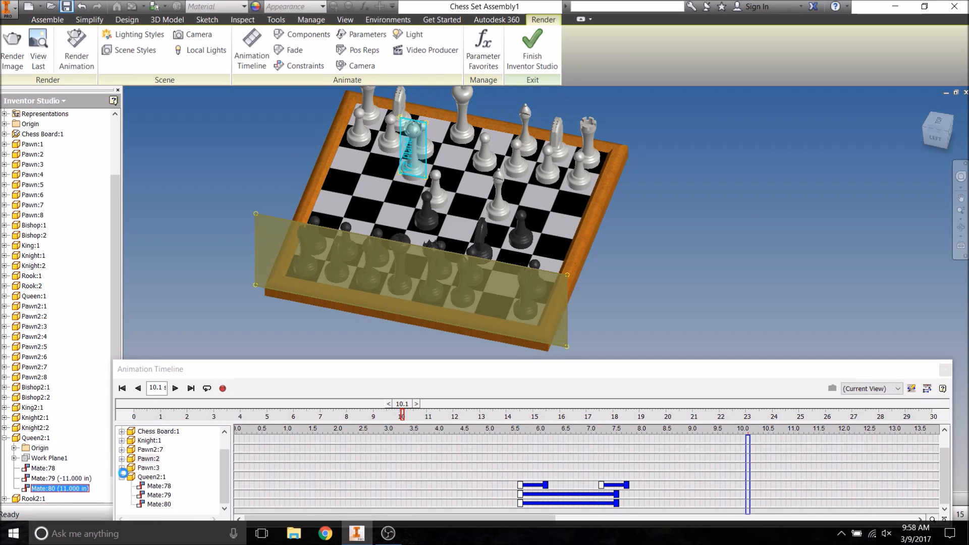
{"action": "left_click", "coordinate": [947, 131]}
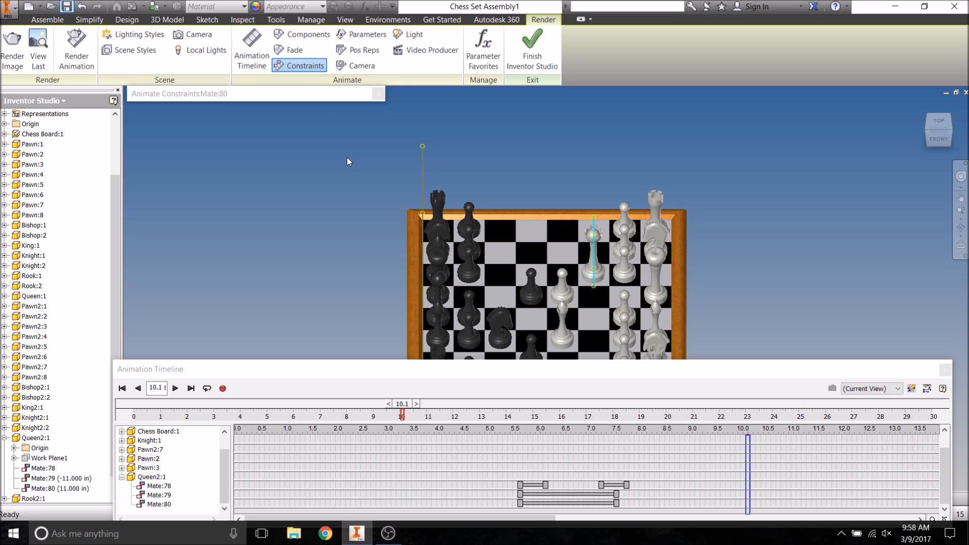
{"action": "mouse_move", "coordinate": [298, 107]}
{"action": "left_click", "coordinate": [325, 151]}
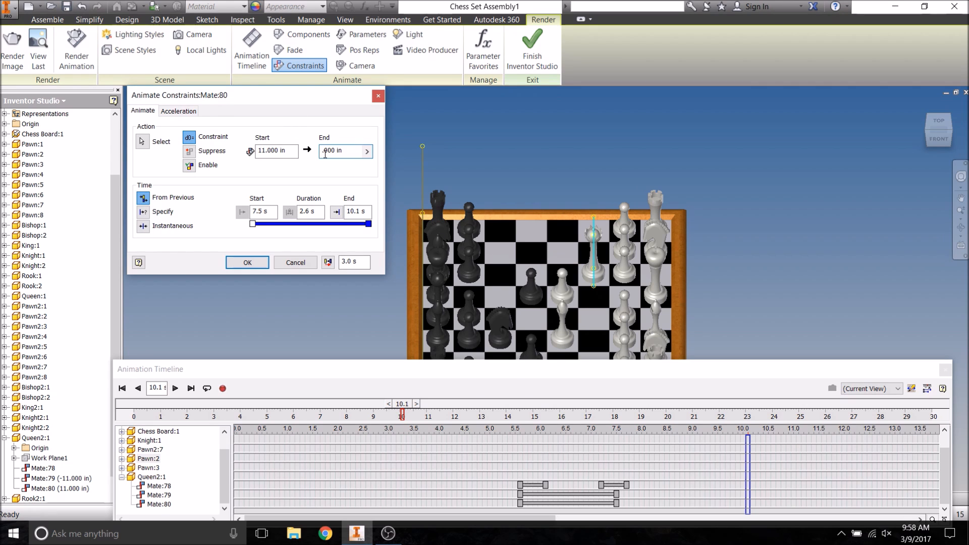
{"action": "type", "text": "3"}
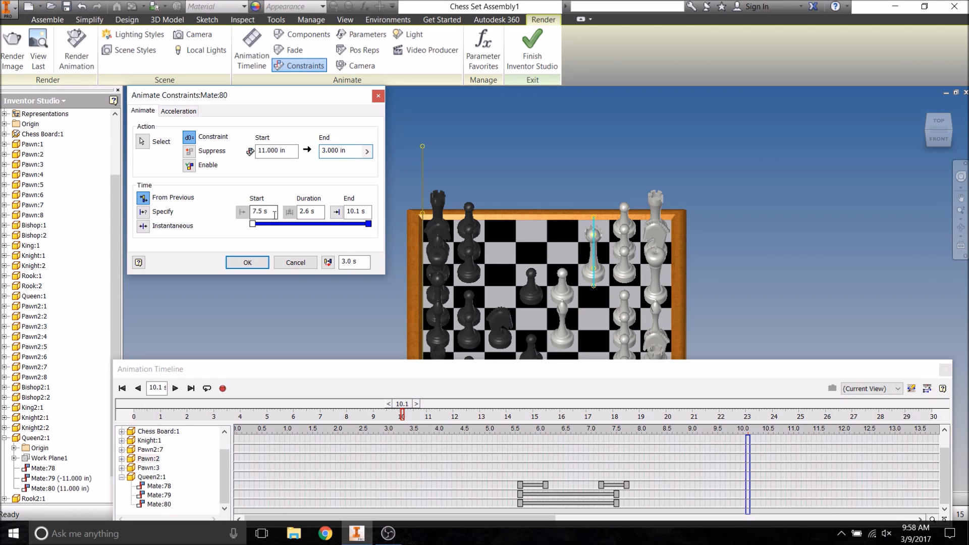
{"action": "left_click", "coordinate": [252, 264]}
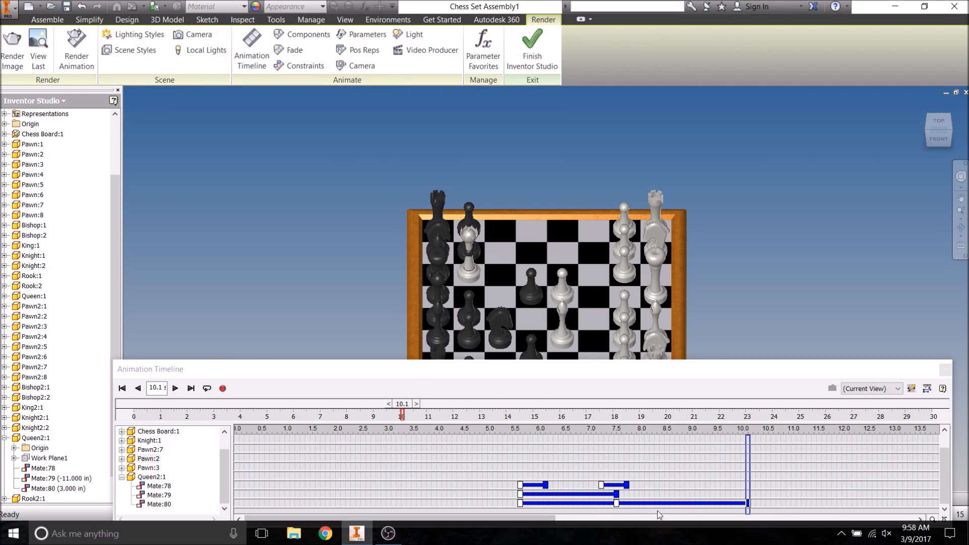
- Move Queen2:1's second Mate:80 action to start at about 10.3 s and preview the animation from 4.9 s
{"action": "left_click_drag", "start_coordinate": [643, 508], "coordinate": [782, 508]}
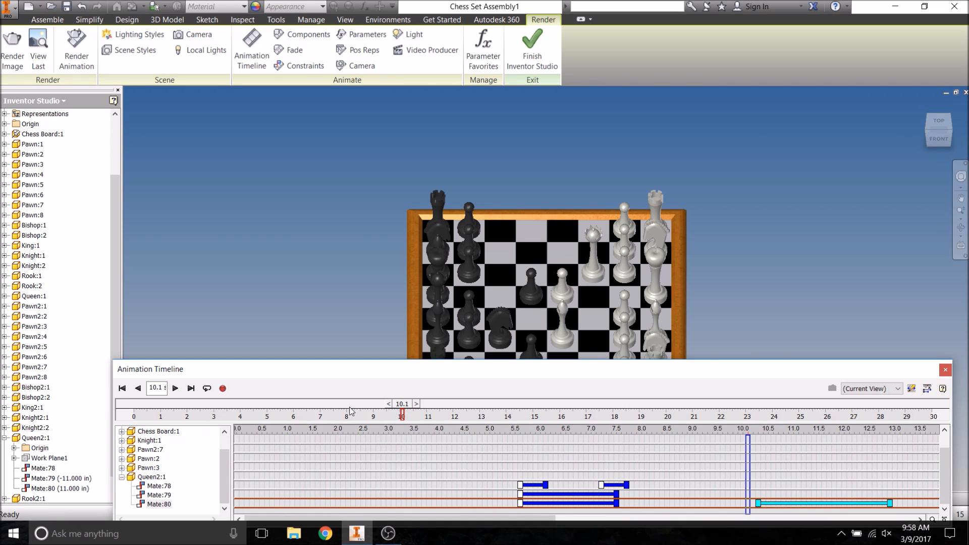
{"action": "left_click_drag", "start_coordinate": [400, 405], "coordinate": [264, 414]}
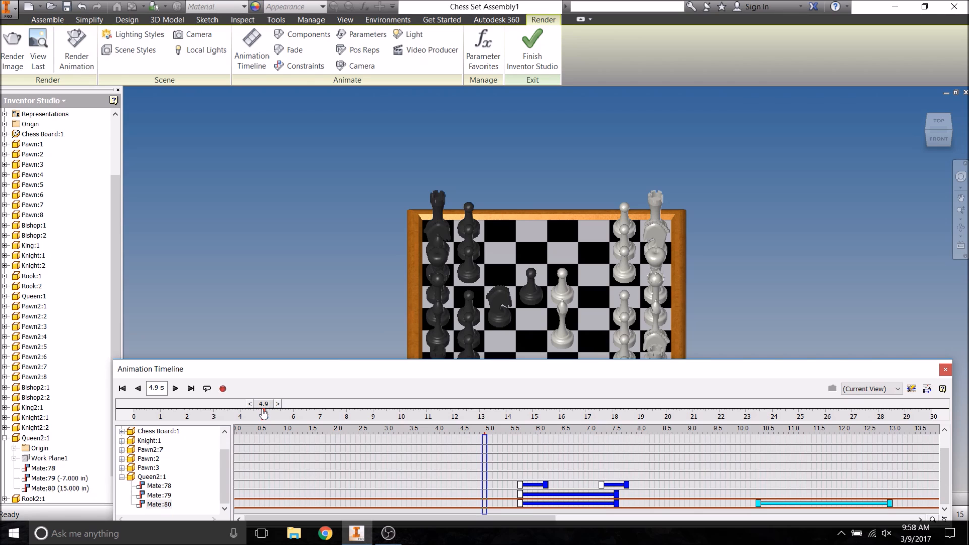
{"action": "left_click", "coordinate": [175, 388]}
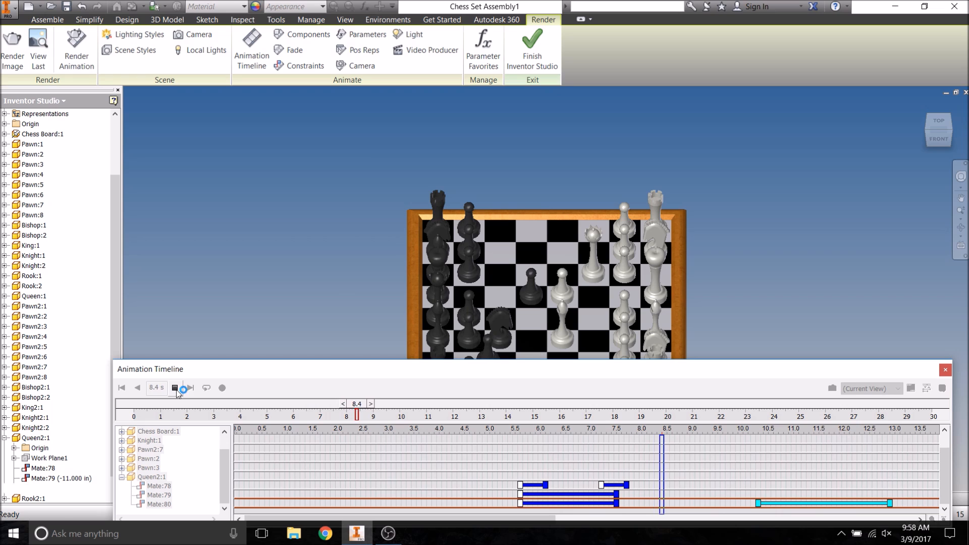
{"action": "left_click", "coordinate": [176, 388]}
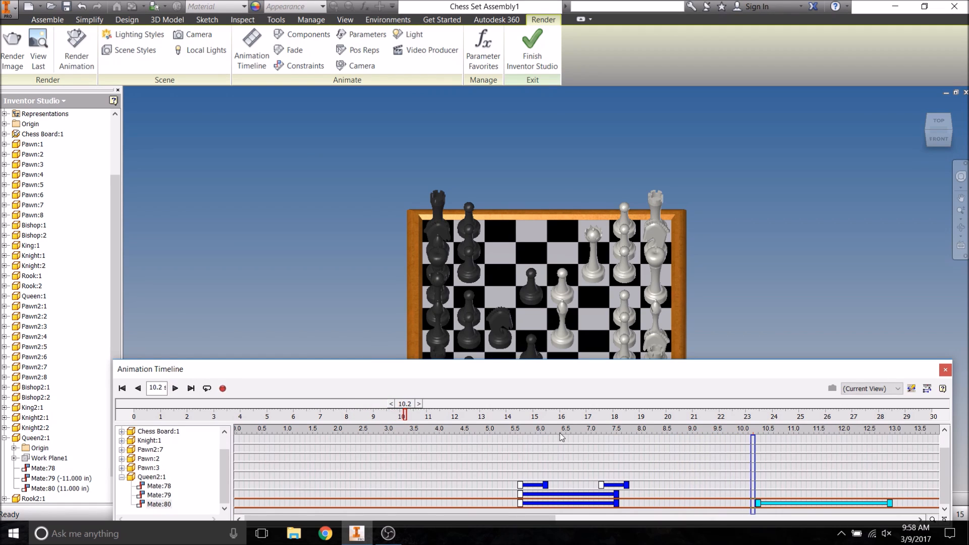
- Retime Queen2:1's second Mate:80 action to run from about 9.3 s to 10.9 s and preview the move
{"action": "left_click_drag", "start_coordinate": [792, 507], "coordinate": [740, 508]}
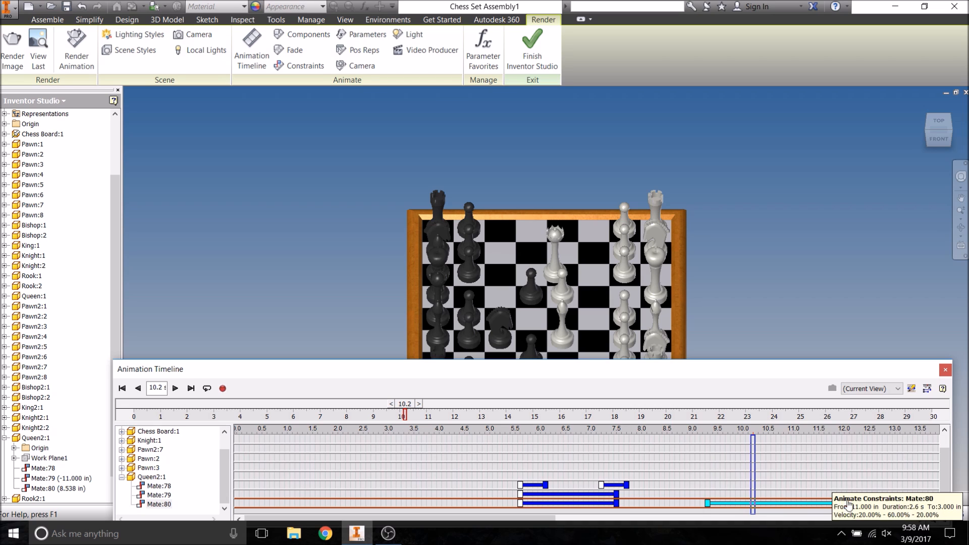
{"action": "left_click_drag", "start_coordinate": [838, 502], "coordinate": [788, 503]}
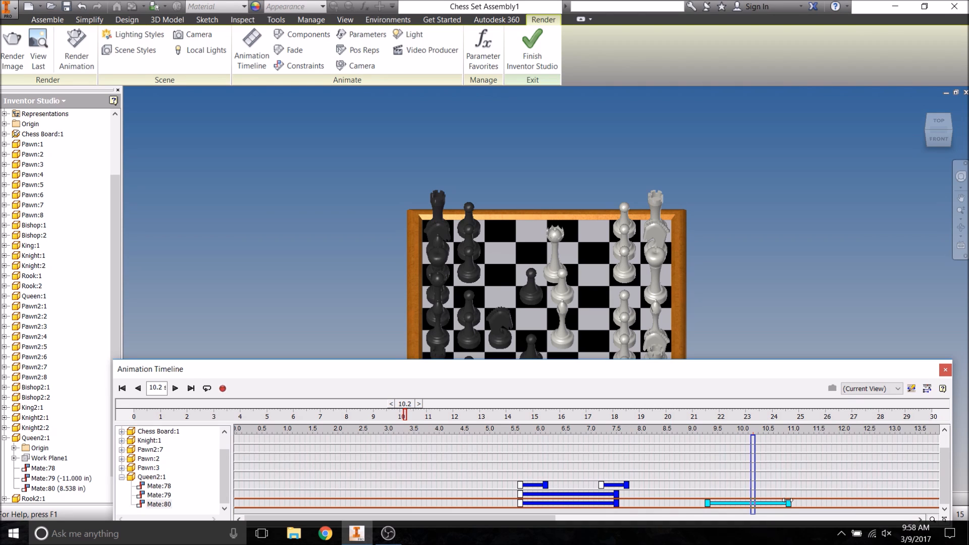
{"action": "left_click_drag", "start_coordinate": [409, 409], "coordinate": [367, 409]}
{"action": "left_click", "coordinate": [174, 391]}
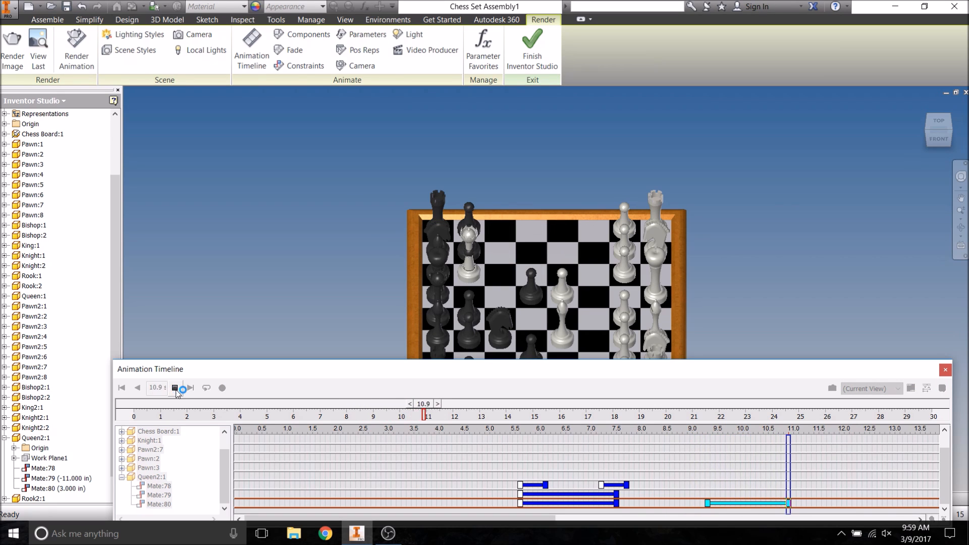
{"action": "left_click", "coordinate": [175, 388]}
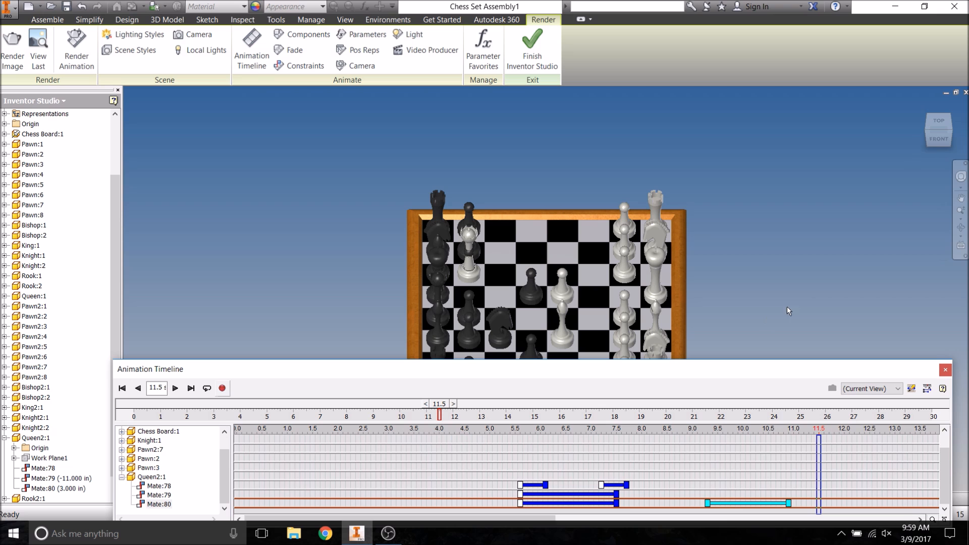
- At 10.1 s on the timeline, animate Pawn:8's Mate:1 constraint to an end value of 3 in
{"action": "left_click", "coordinate": [926, 131]}
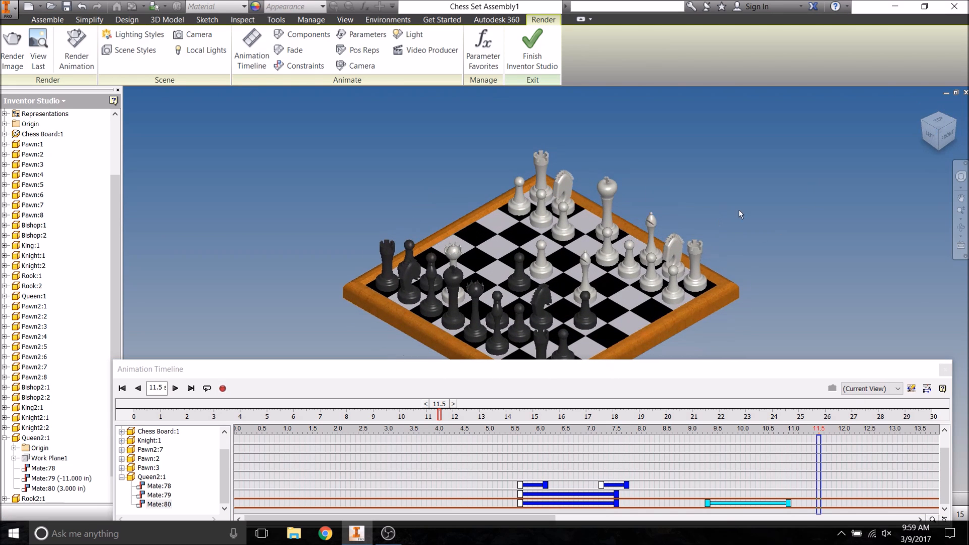
{"action": "left_click", "coordinate": [930, 131]}
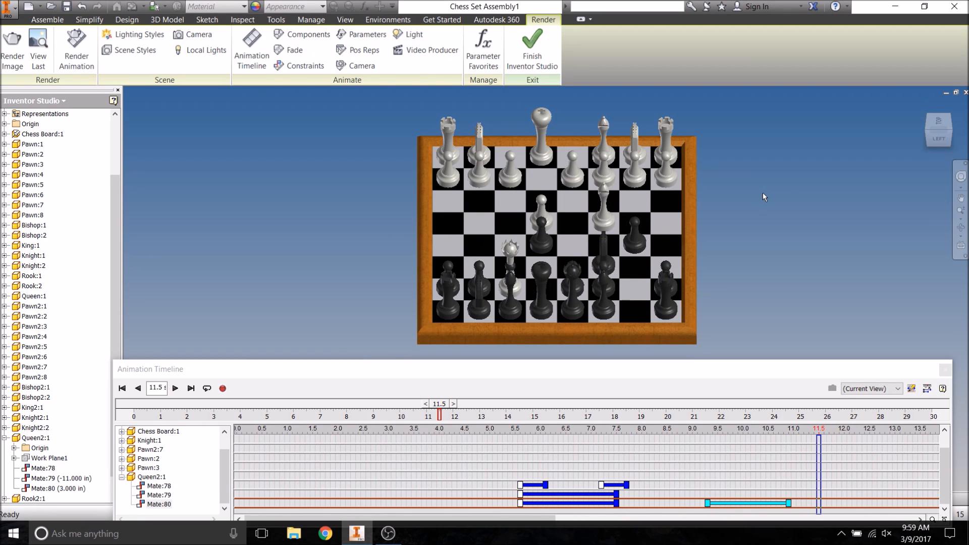
{"action": "left_click_drag", "start_coordinate": [439, 403], "coordinate": [402, 404]}
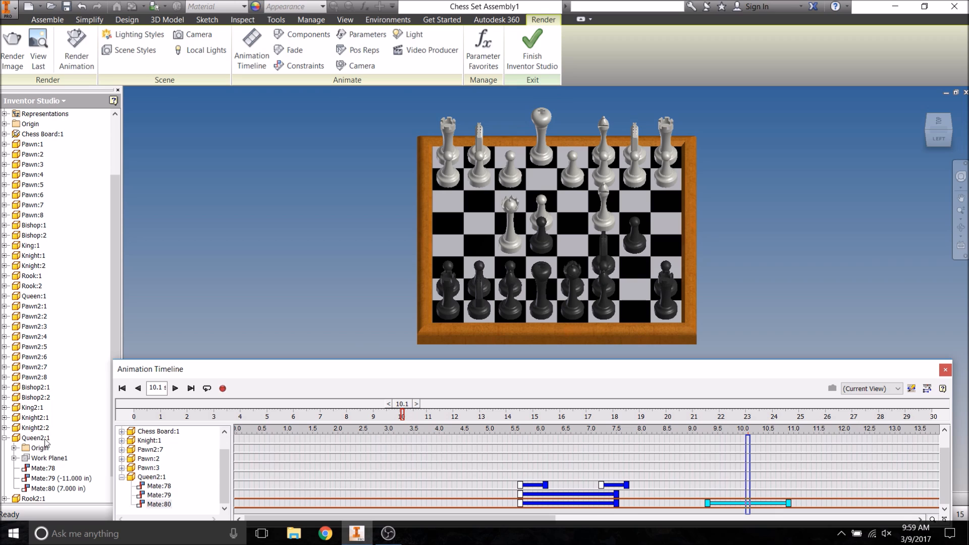
{"action": "left_click", "coordinate": [5, 438]}
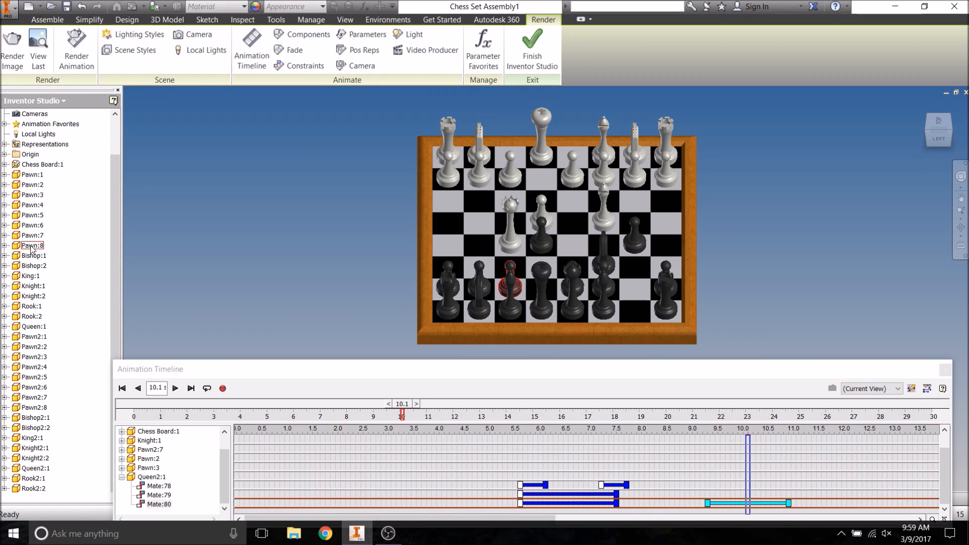
{"action": "left_click", "coordinate": [5, 245]}
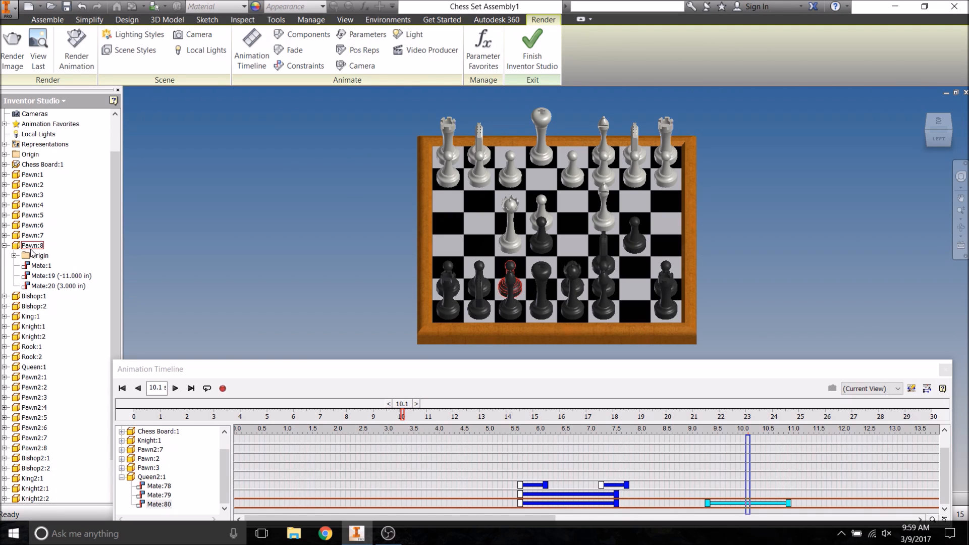
{"action": "right_click", "coordinate": [44, 268]}
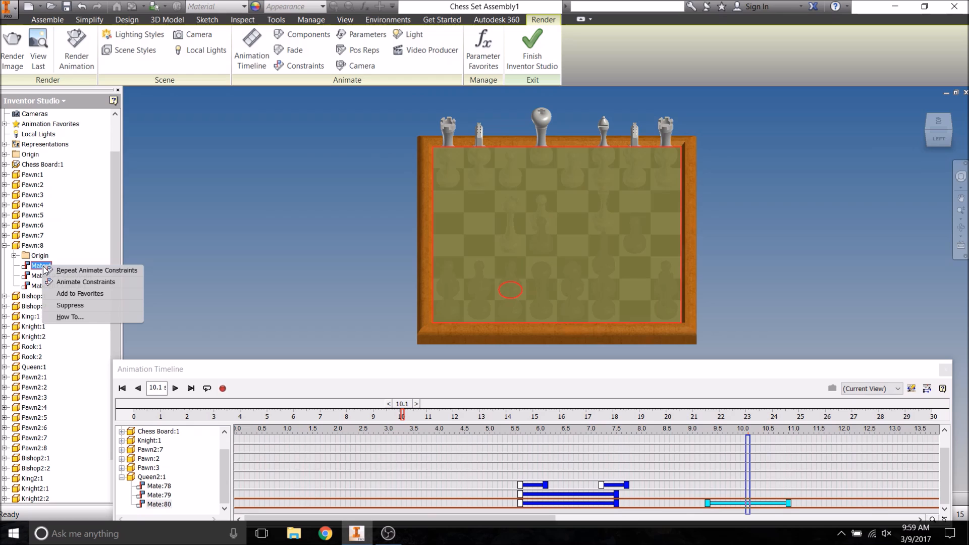
{"action": "left_click", "coordinate": [71, 282]}
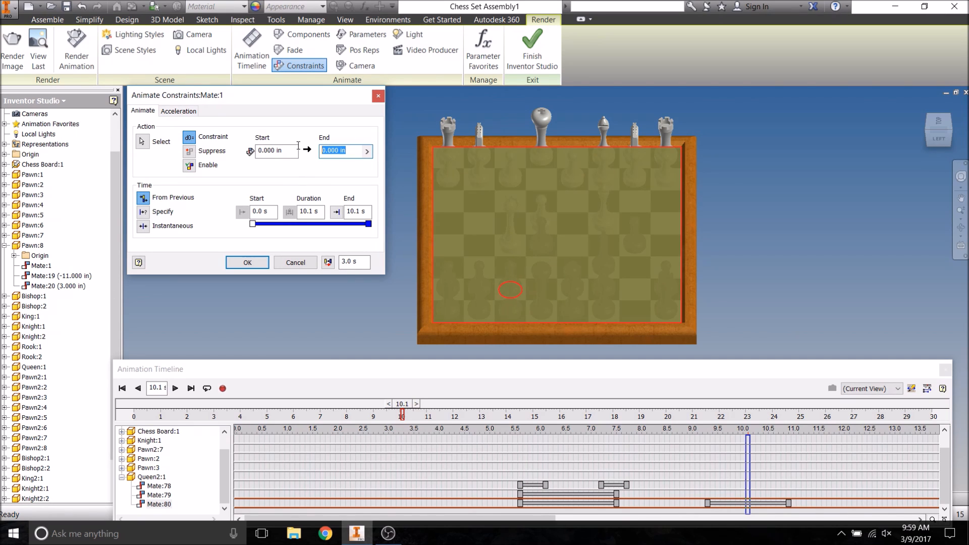
{"action": "type", "text": "3"}
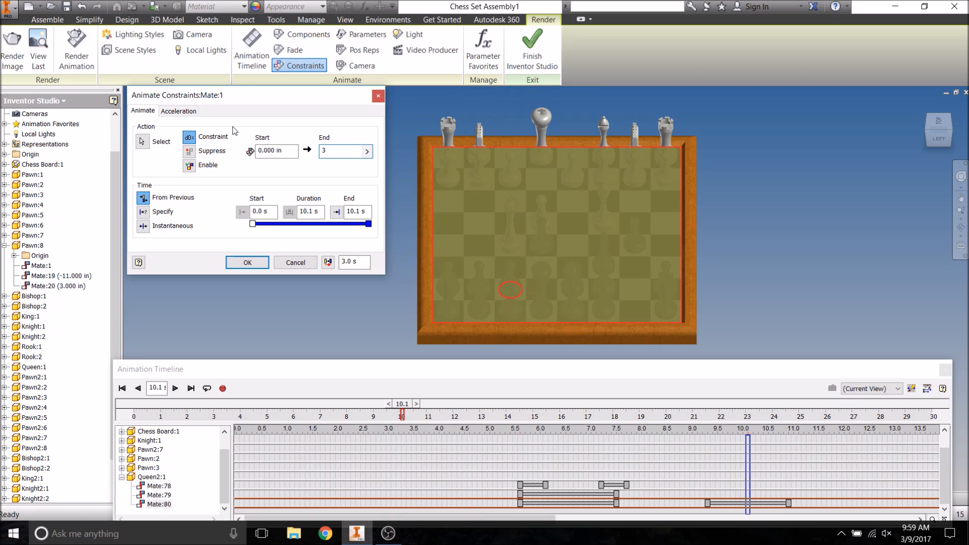
{"action": "left_click", "coordinate": [250, 262]}
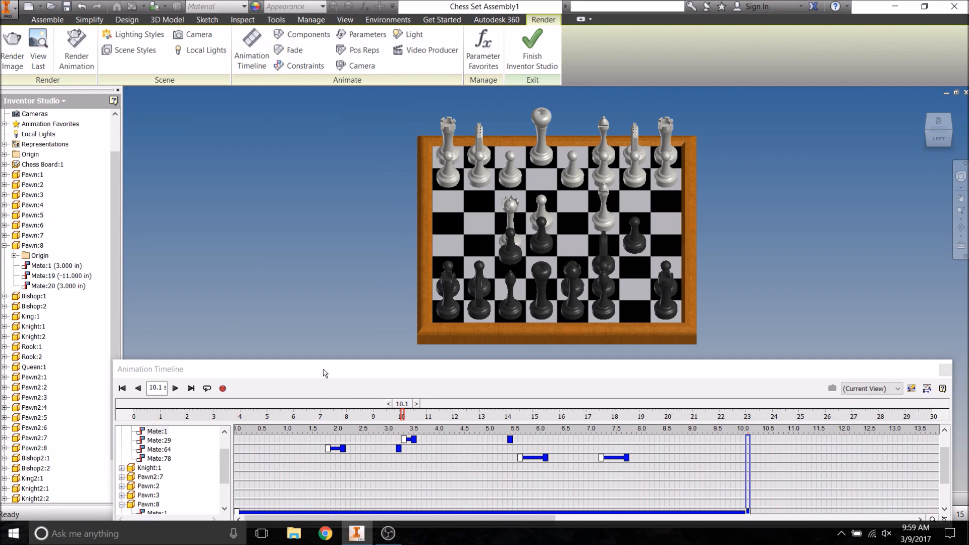
- Shorten Pawn:8's Mate:1 action so that it runs from about 9.4 s to 10.1 s
{"action": "scroll", "coordinate": [274, 476], "scroll_direction": "down", "scroll_amount": 1}
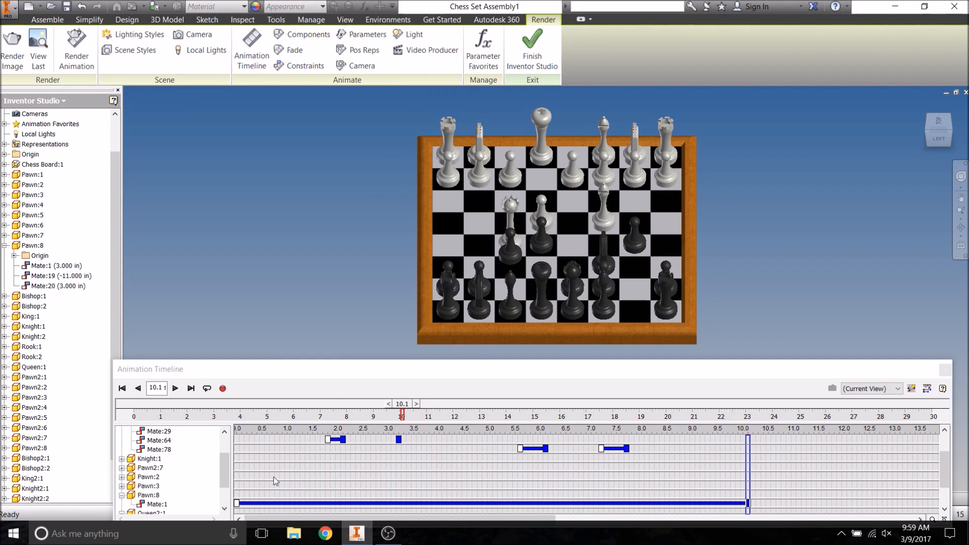
{"action": "left_click", "coordinate": [238, 505]}
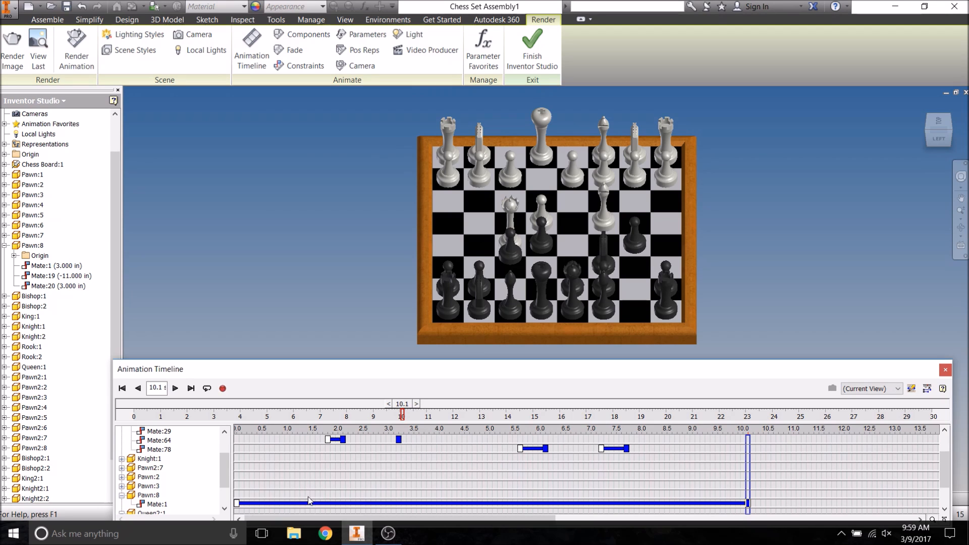
{"action": "left_click_drag", "start_coordinate": [237, 503], "coordinate": [710, 503]}
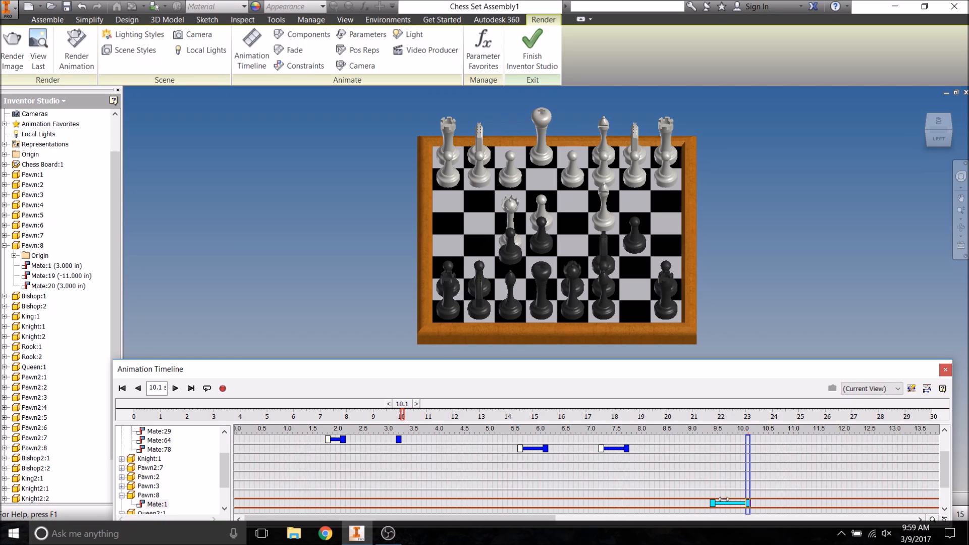
{"action": "middle_click_drag", "start_coordinate": [836, 304], "coordinate": [834, 293], "text": "shift"}
{"action": "mouse_move", "coordinate": [403, 409]}
{"action": "left_mouse_down"}
{"action": "mouse_move", "coordinate": [378, 409]}
{"action": "mouse_move", "coordinate": [404, 409]}
{"action": "left_mouse_up"}
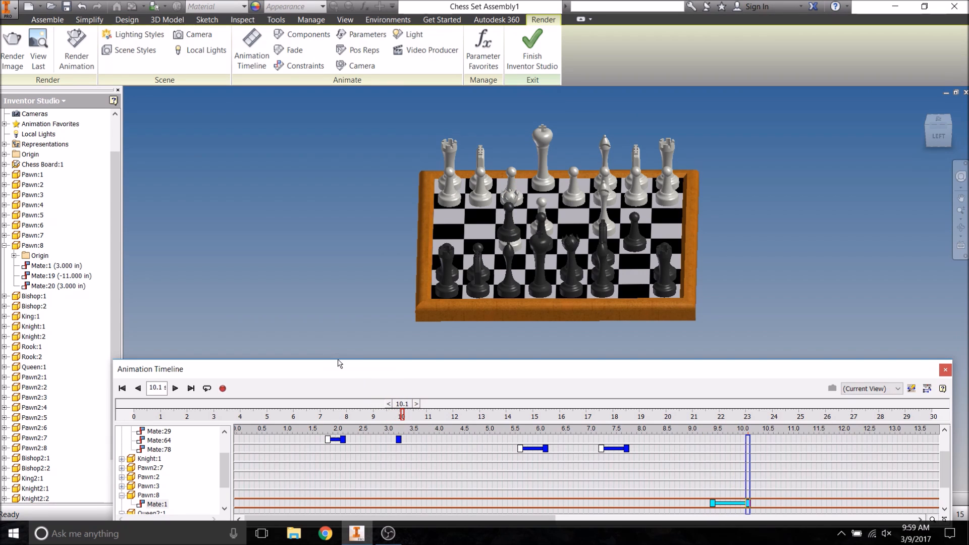
- Animate Pawn:8's Mate:20 constraint to an end value of 13 in and shorten the action to run from about 9.4 s to 10.1 s
{"action": "middle_click_drag", "start_coordinate": [333, 294], "coordinate": [334, 307], "text": "shift"}
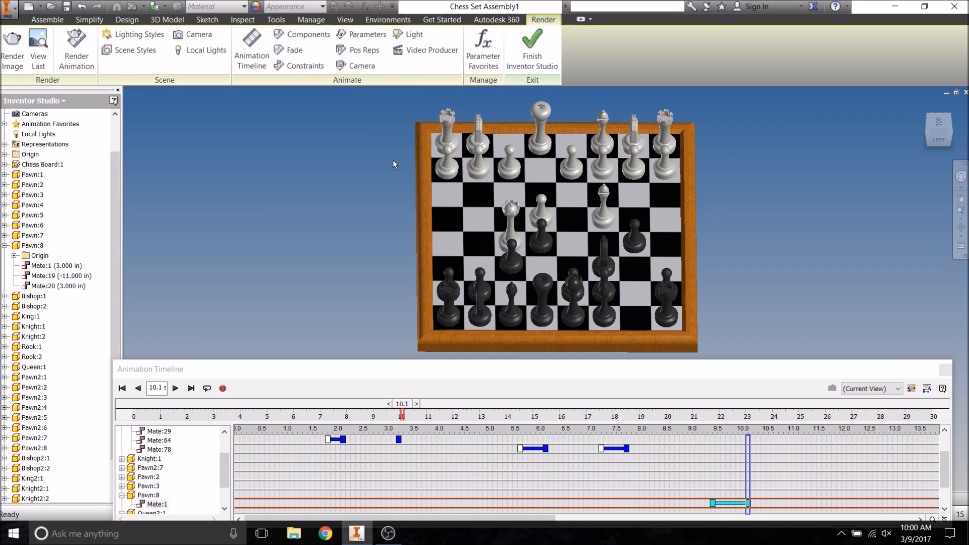
{"action": "middle_click_drag", "start_coordinate": [392, 158], "coordinate": [394, 170], "text": "shift"}
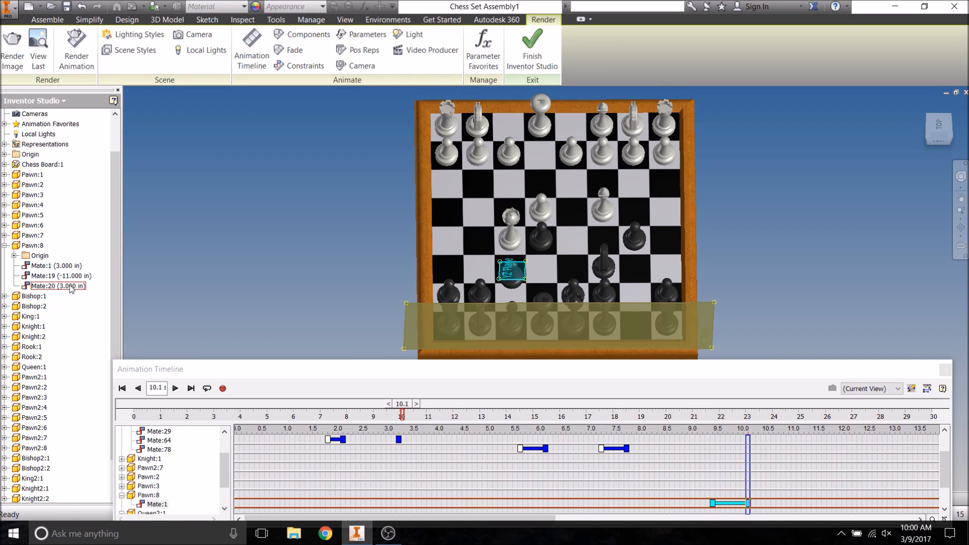
{"action": "right_click", "coordinate": [71, 288]}
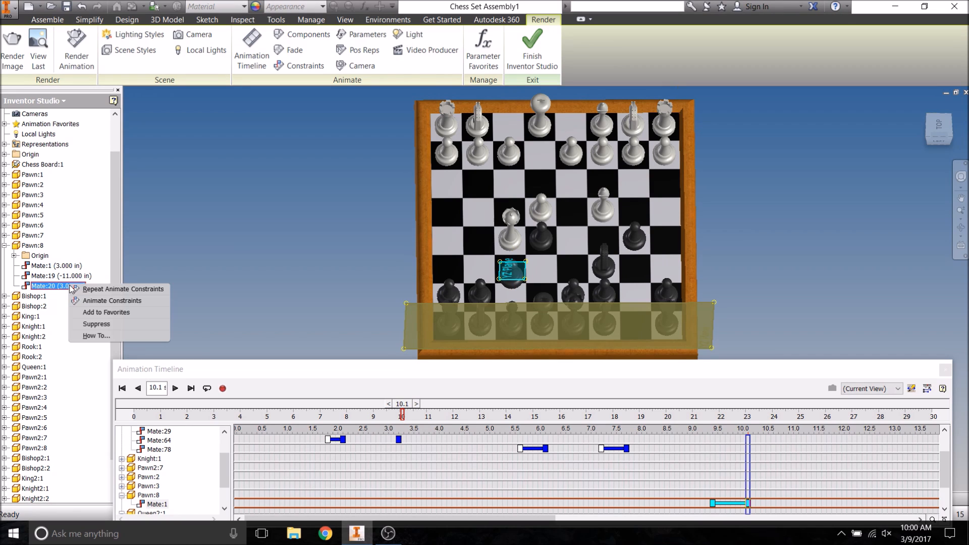
{"action": "left_click", "coordinate": [125, 304]}
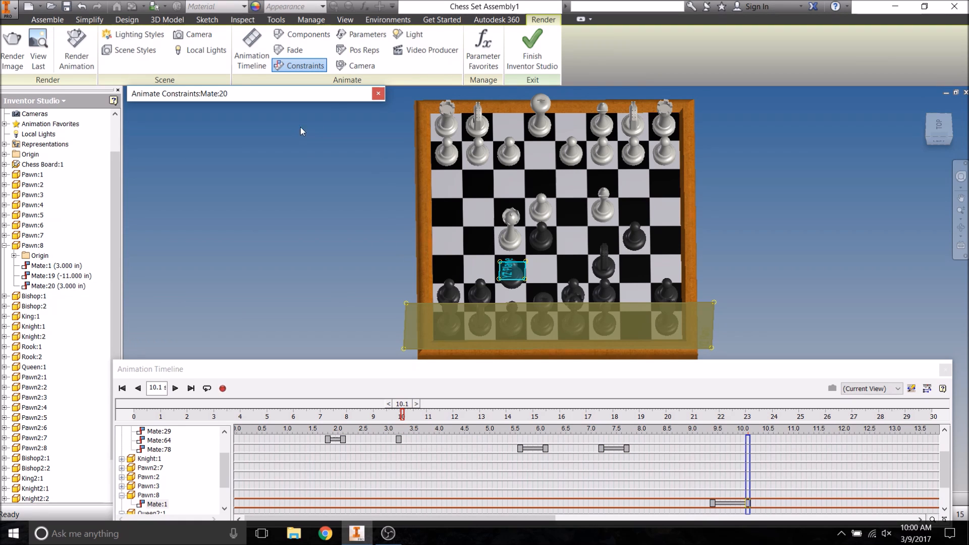
{"action": "middle_click_drag", "start_coordinate": [803, 238], "coordinate": [731, 251], "text": "shift"}
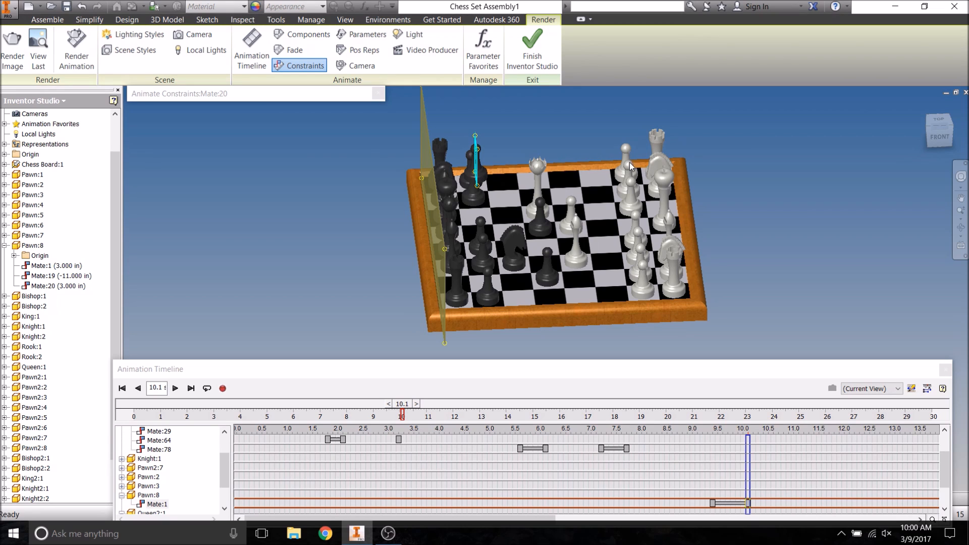
{"action": "left_click", "coordinate": [321, 150]}
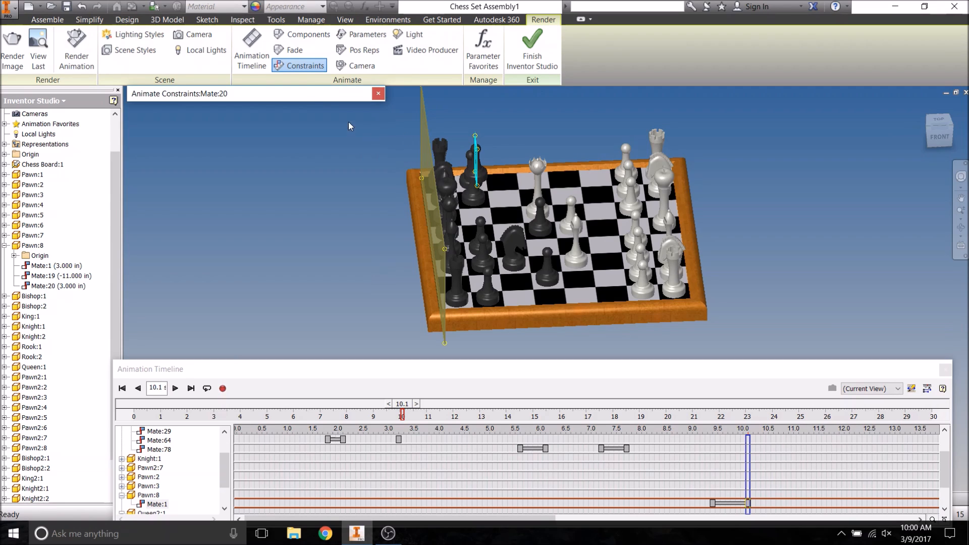
{"action": "type", "text": "13.000"}
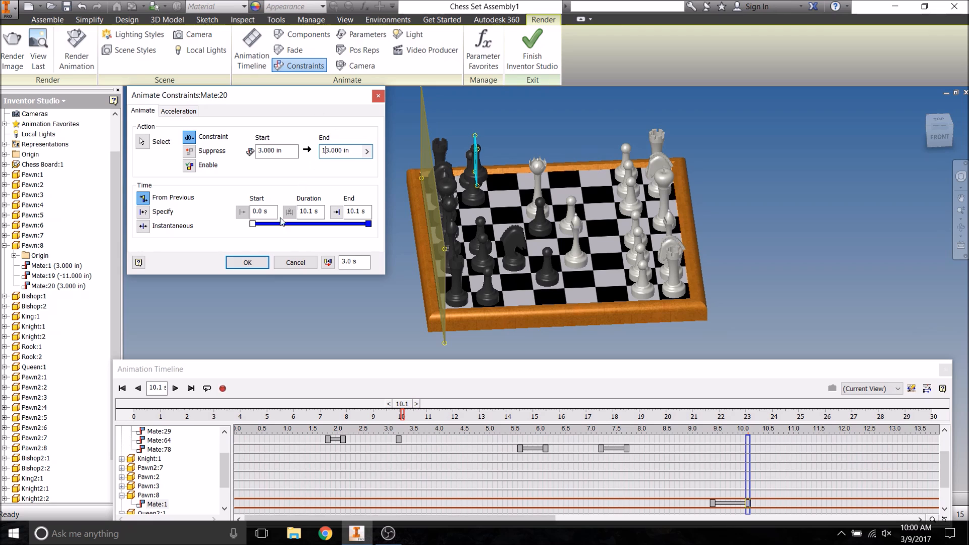
{"action": "left_click", "coordinate": [247, 262]}
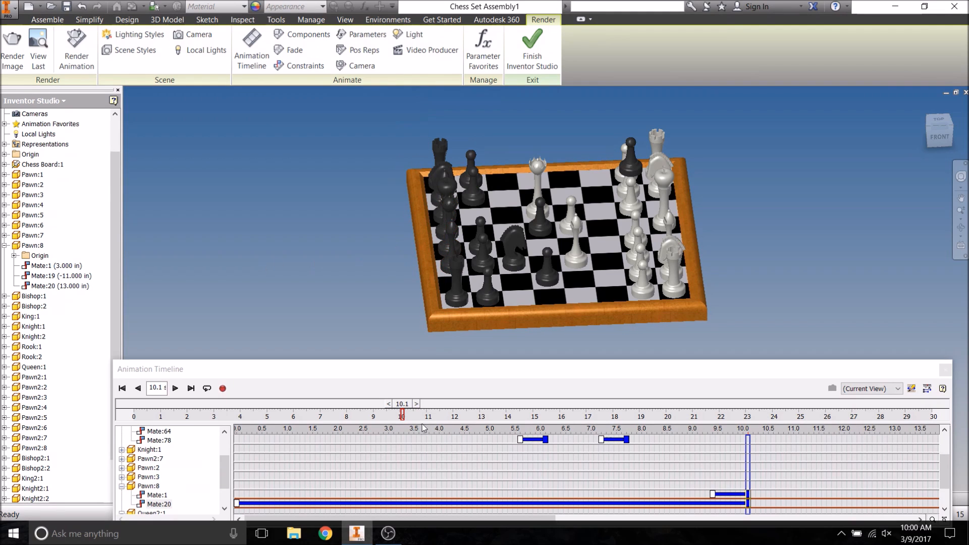
{"action": "left_click_drag", "start_coordinate": [237, 503], "coordinate": [718, 502]}
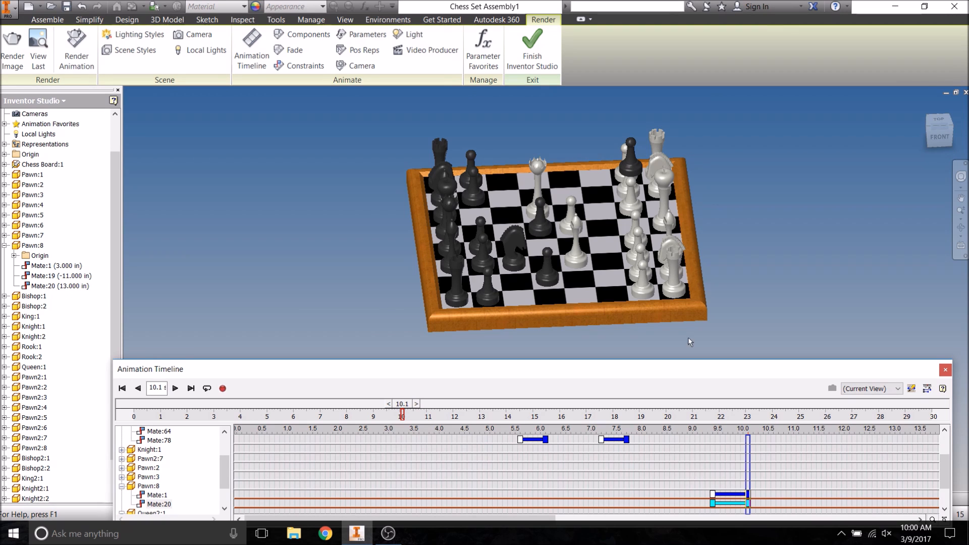
- Animate Pawn:8's Mate:19 constraint to an end value of -20 in and shorten the action to run from about 9.4 s to 10.1 s
{"action": "left_click", "coordinate": [939, 120]}
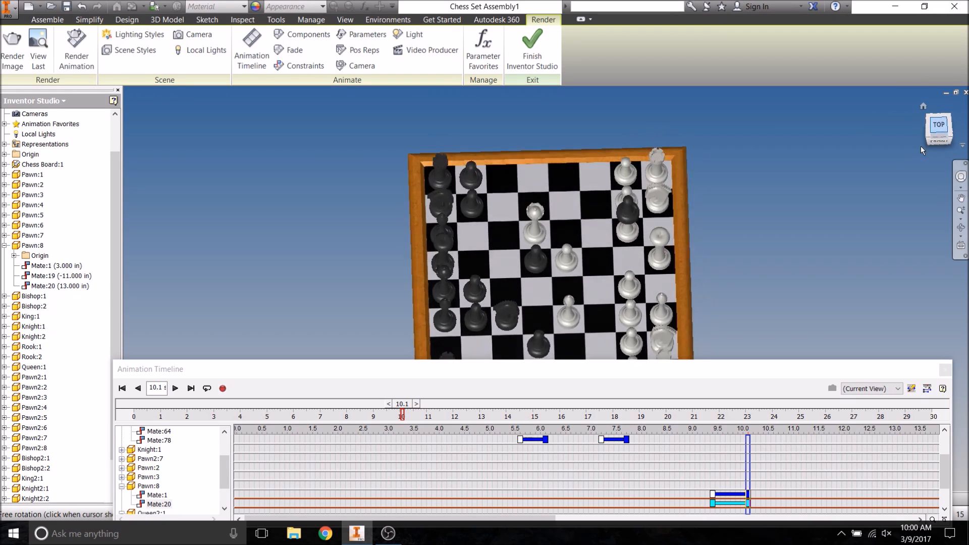
{"action": "scroll", "coordinate": [767, 295], "scroll_direction": "up", "scroll_amount": 3}
{"action": "middle_click_drag", "start_coordinate": [767, 295], "coordinate": [695, 242]}
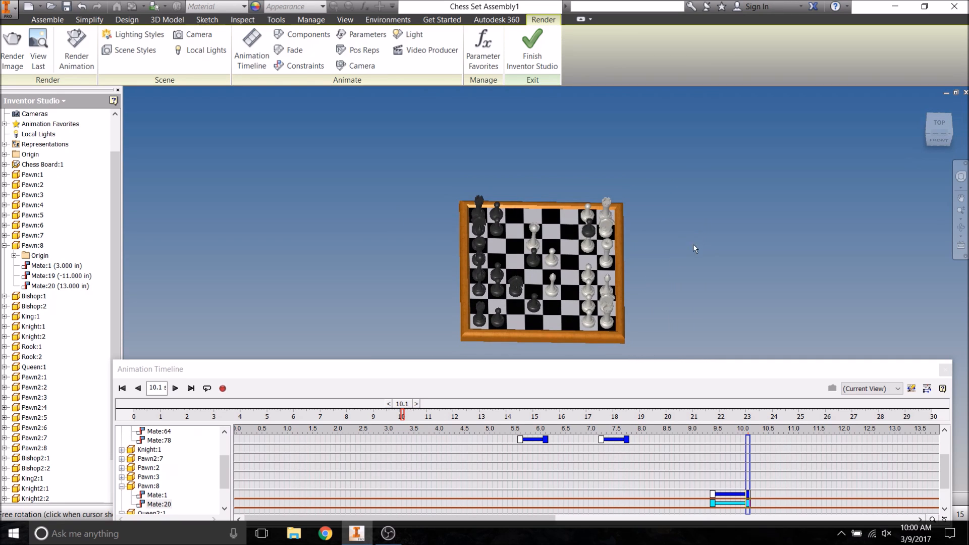
{"action": "right_click", "coordinate": [76, 279]}
{"action": "left_click", "coordinate": [108, 293]}
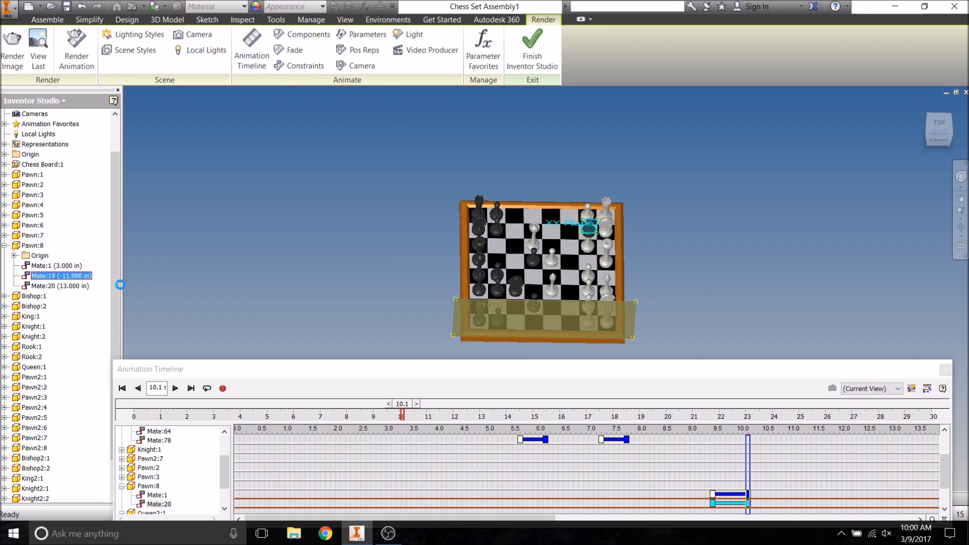
{"action": "middle_click_drag", "start_coordinate": [602, 161], "coordinate": [596, 177], "text": "shift"}
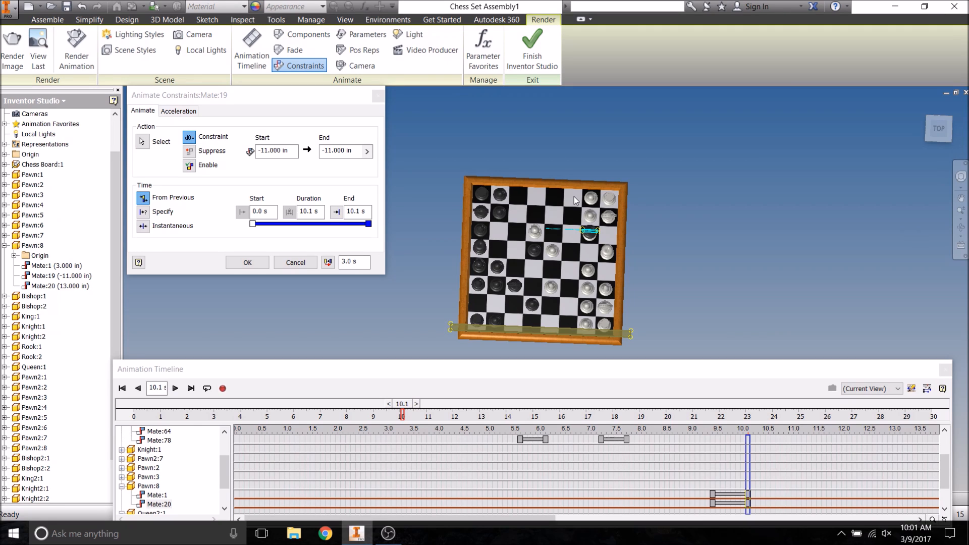
{"action": "left_click", "coordinate": [328, 150]}
{"action": "key", "text": "BackSpace"}
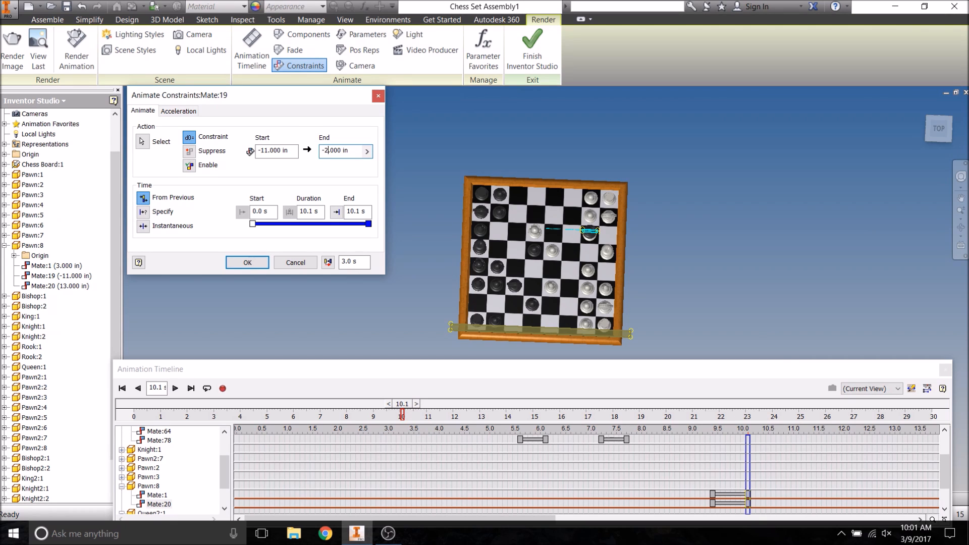
{"action": "left_click", "coordinate": [247, 262]}
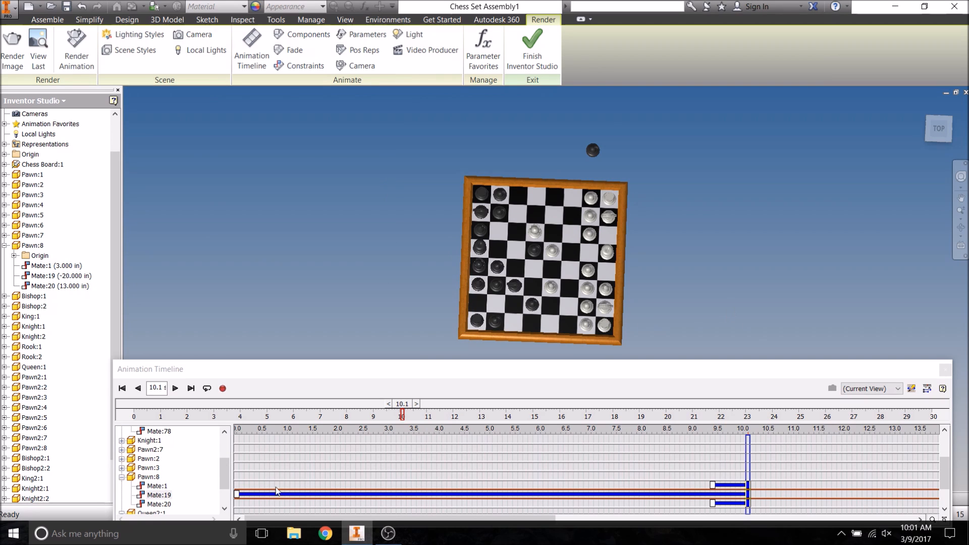
{"action": "left_click_drag", "start_coordinate": [237, 494], "coordinate": [701, 494]}
- Retime Pawn:8's actions so that Mate:1 ends at about 9.7 s and Mate:19 and Mate:20 end at about 10.5 s
{"action": "middle_click_drag", "start_coordinate": [752, 269], "coordinate": [704, 188], "text": "shift"}
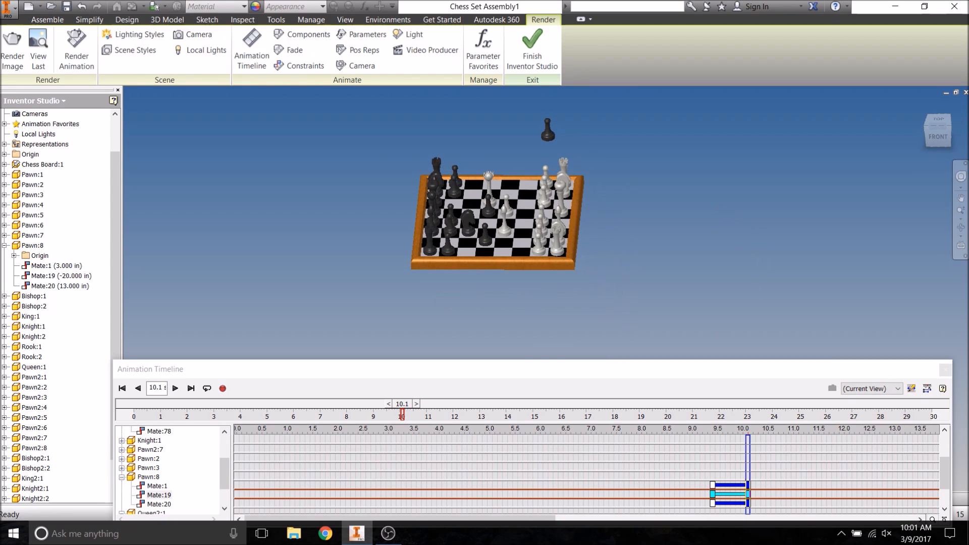
{"action": "mouse_move", "coordinate": [402, 410]}
{"action": "left_mouse_down"}
{"action": "mouse_move", "coordinate": [374, 410]}
{"action": "mouse_move", "coordinate": [405, 409]}
{"action": "left_mouse_up"}
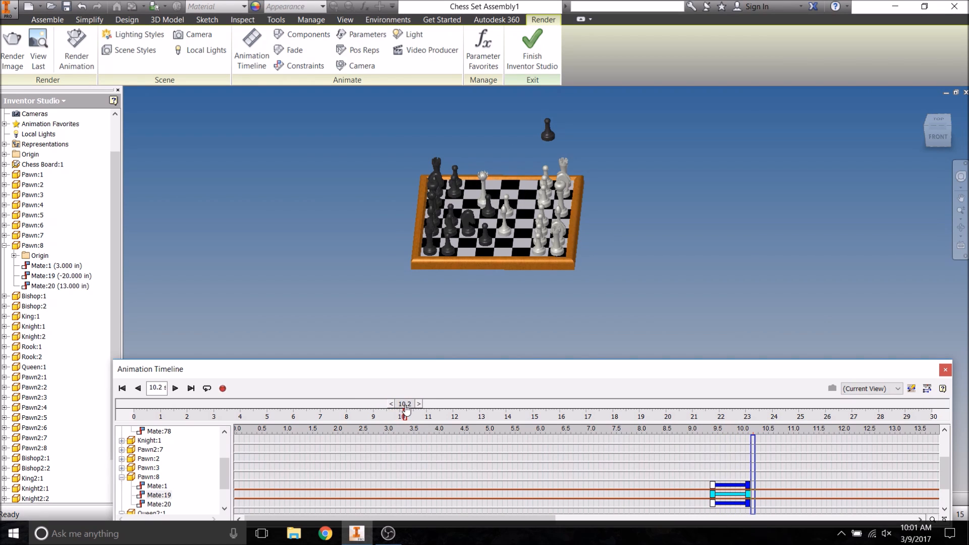
{"action": "left_click", "coordinate": [738, 484]}
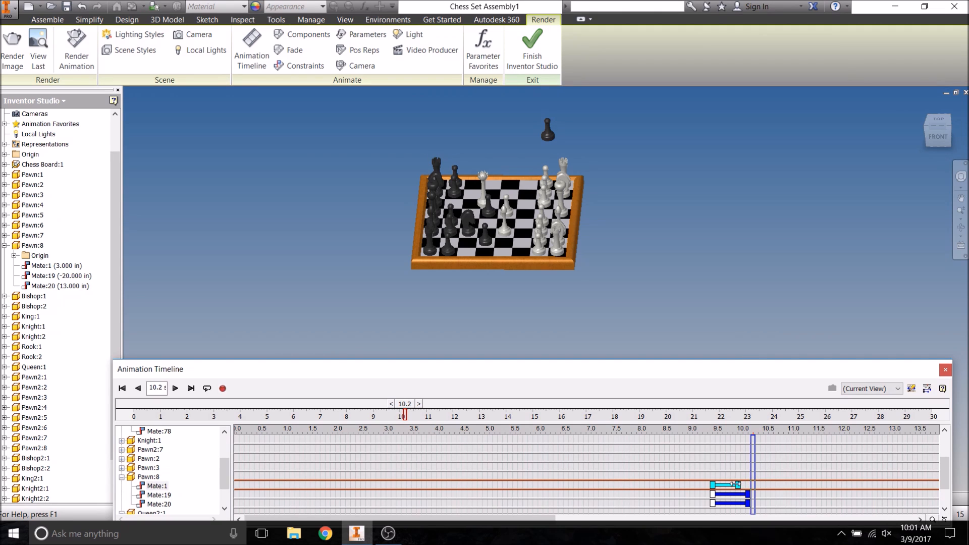
{"action": "left_click", "coordinate": [951, 135]}
{"action": "middle_click_drag", "start_coordinate": [808, 255], "coordinate": [794, 176]}
{"action": "middle_click_drag", "start_coordinate": [769, 255], "coordinate": [767, 212], "text": "shift"}
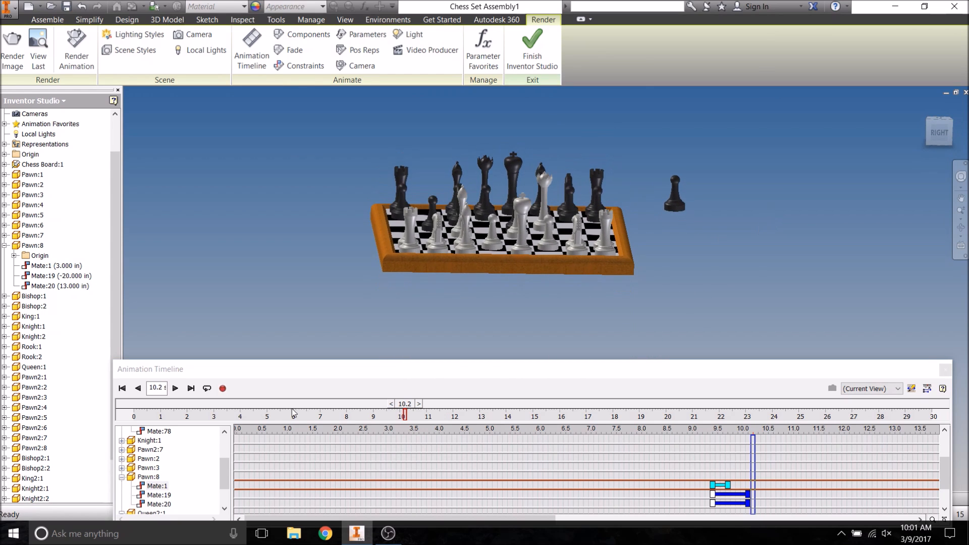
{"action": "left_click_drag", "start_coordinate": [404, 410], "coordinate": [364, 403]}
{"action": "mouse_move", "coordinate": [750, 495]}
{"action": "left_mouse_down"}
{"action": "mouse_move", "coordinate": [768, 495]}
{"action": "mouse_move", "coordinate": [763, 503]}
{"action": "left_mouse_up"}
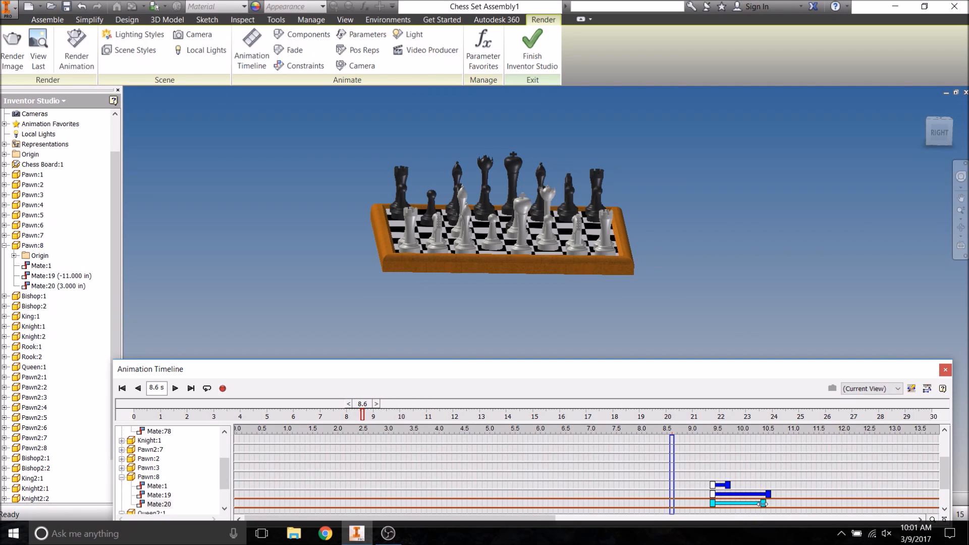
- Preview the pawn's removal, and lengthen Pawn:8's Mate:1 action to end at about 10 s and Mate:19 and Mate:20 at about 10.8 s
{"action": "left_click_drag", "start_coordinate": [362, 403], "coordinate": [351, 404]}
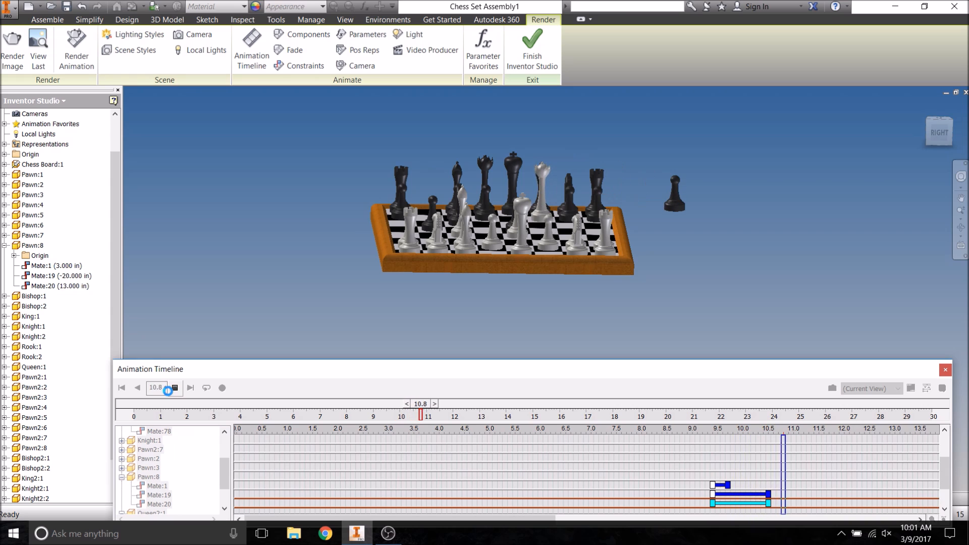
{"action": "left_click", "coordinate": [174, 388]}
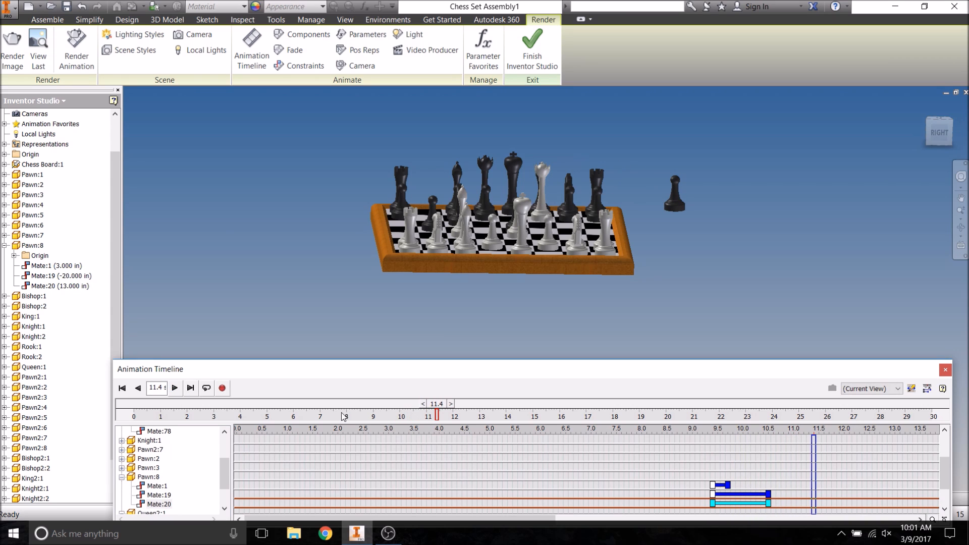
{"action": "left_click", "coordinate": [732, 485]}
{"action": "mouse_move", "coordinate": [767, 493]}
{"action": "left_mouse_down"}
{"action": "mouse_move", "coordinate": [780, 493]}
{"action": "mouse_move", "coordinate": [773, 503]}
{"action": "left_mouse_up"}
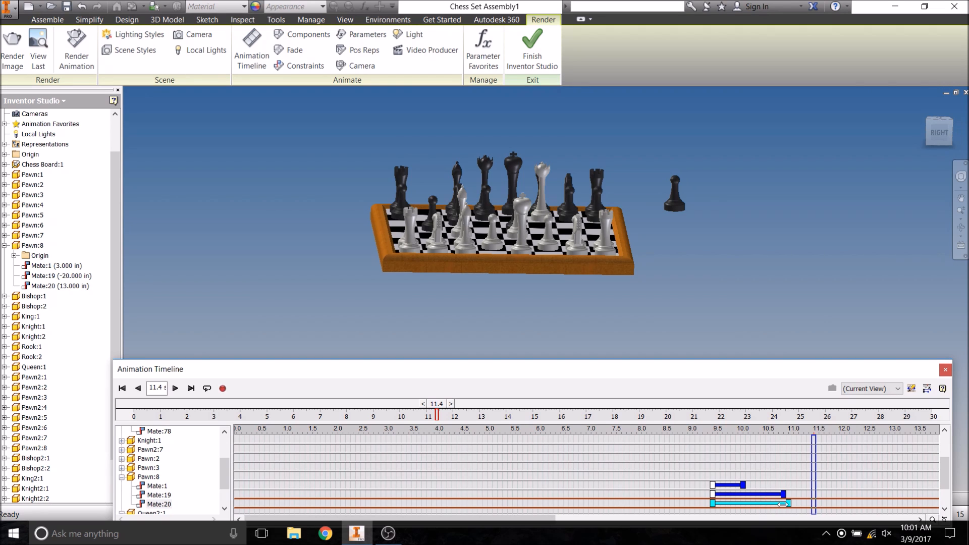
- Mirror Pawn:8's Mate:1 action to lower the pawn again, and set the mirrored action to run from about 10.7 s to 11.1 s
{"action": "right_click", "coordinate": [731, 486]}
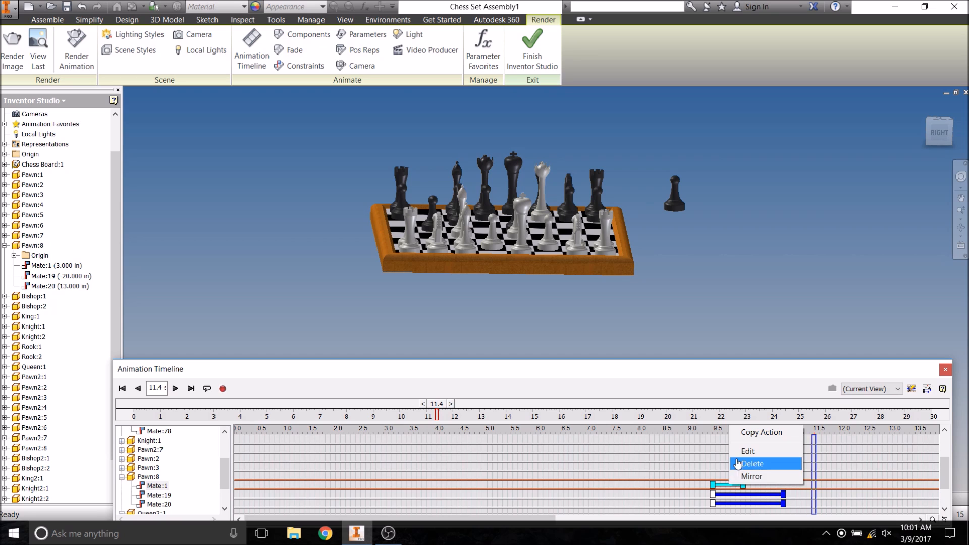
{"action": "left_click", "coordinate": [742, 477]}
{"action": "mouse_move", "coordinate": [761, 486]}
{"action": "left_mouse_down"}
{"action": "mouse_move", "coordinate": [800, 487]}
{"action": "mouse_move", "coordinate": [778, 485]}
{"action": "left_mouse_up"}
{"action": "left_click", "coordinate": [777, 444]}
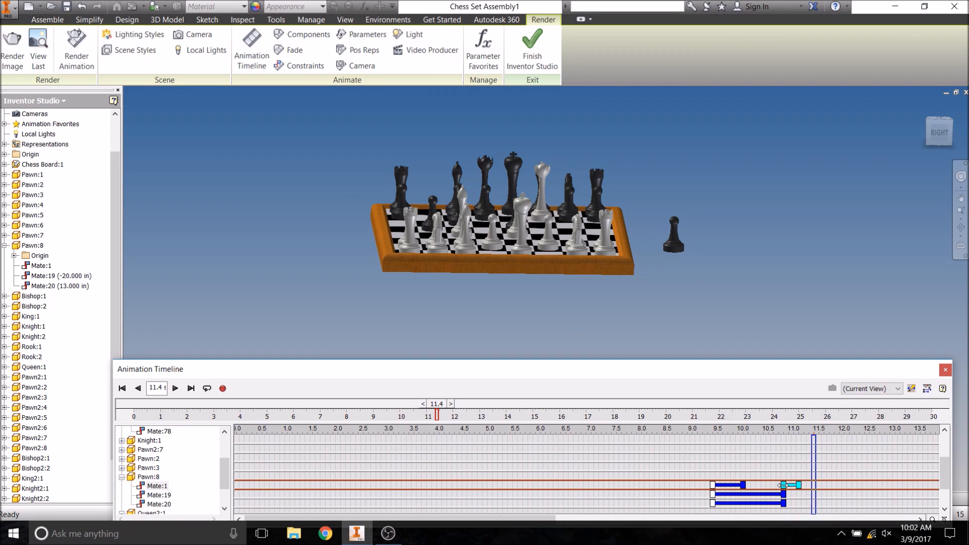
- Play the animation from before Pawn:8 lifts until about 11.5 s to check its removal from the board
{"action": "left_click_drag", "start_coordinate": [437, 403], "coordinate": [371, 402]}
{"action": "middle_click_drag", "start_coordinate": [704, 277], "coordinate": [667, 292], "text": "shift"}
{"action": "left_click", "coordinate": [176, 387]}
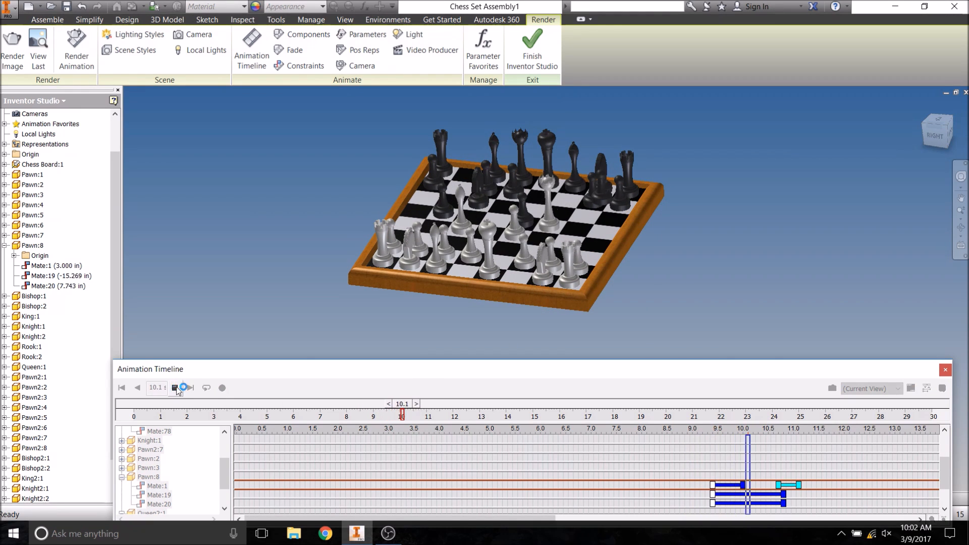
{"action": "left_click", "coordinate": [176, 387]}
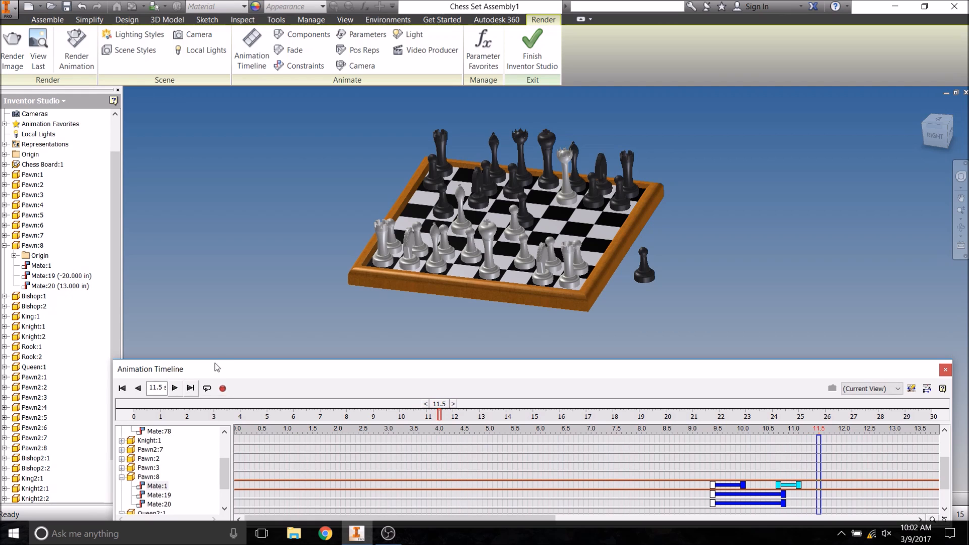
- Check the queen's position at 10.4 s and shift all of Pawn:8's actions about 0.9 s later, to start at about 10.3 s
{"action": "left_click", "coordinate": [948, 125]}
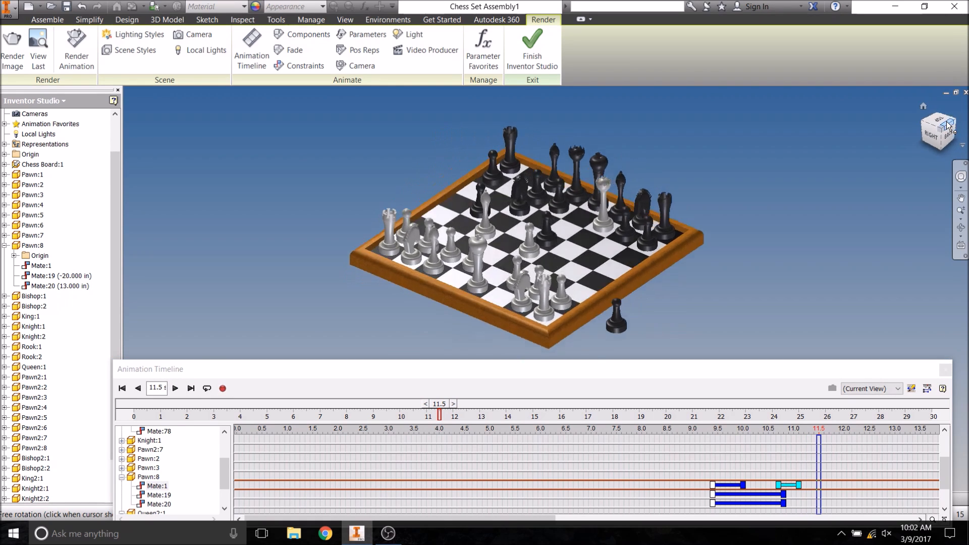
{"action": "middle_click_drag", "start_coordinate": [782, 279], "coordinate": [748, 229]}
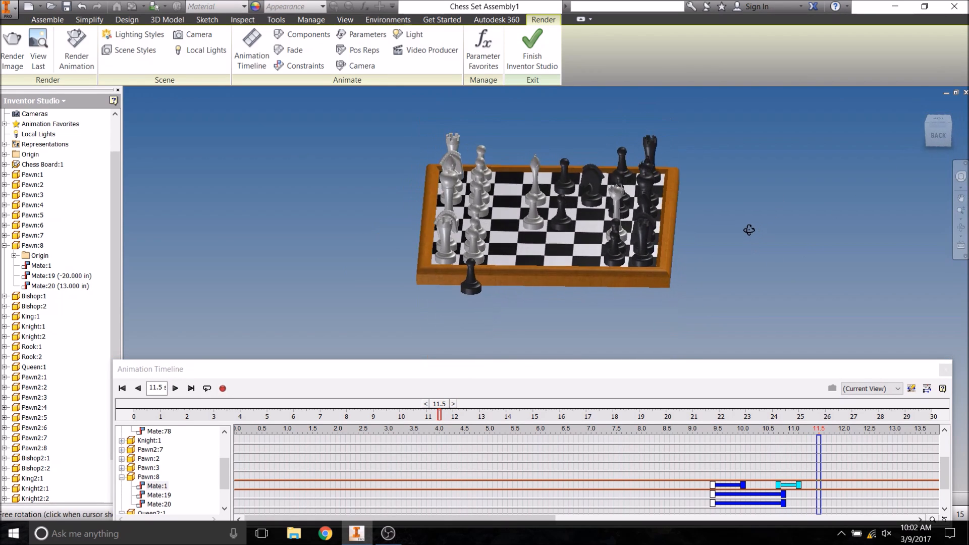
{"action": "left_click_drag", "start_coordinate": [437, 403], "coordinate": [410, 413]}
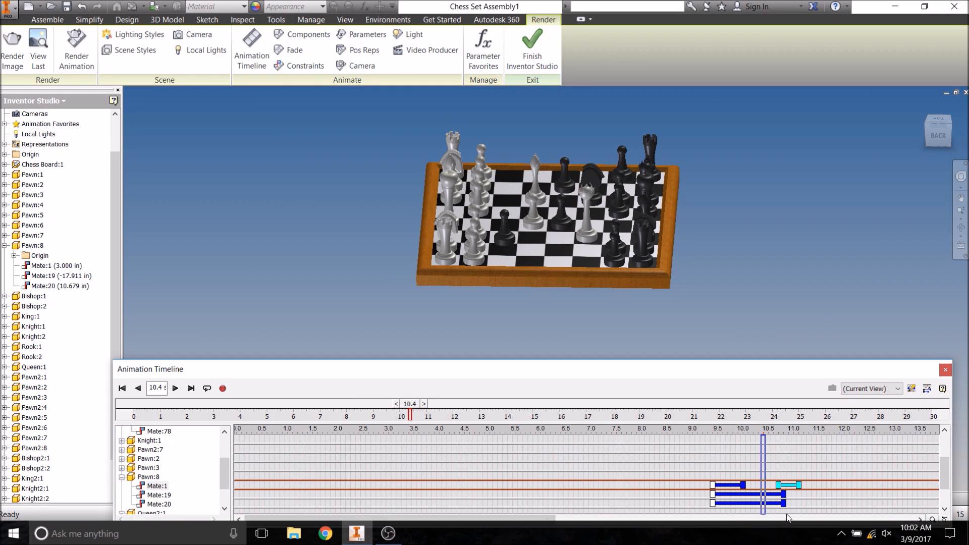
{"action": "left_click_drag", "start_coordinate": [789, 487], "coordinate": [834, 488]}
{"action": "left_click_drag", "start_coordinate": [730, 487], "coordinate": [798, 510]}
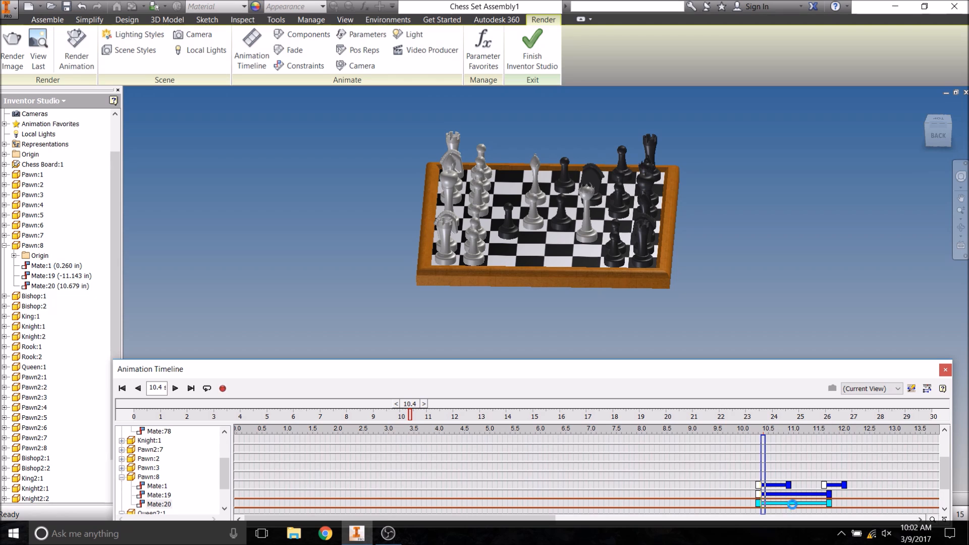
- Scrub the timeline through 10.6 s to 12.3 s and examine how Pawn:8 clears the queen and leaves the board
{"action": "mouse_move", "coordinate": [414, 410]}
{"action": "left_mouse_down"}
{"action": "mouse_move", "coordinate": [371, 409]}
{"action": "mouse_move", "coordinate": [413, 412]}
{"action": "mouse_move", "coordinate": [423, 424]}
{"action": "left_mouse_up"}
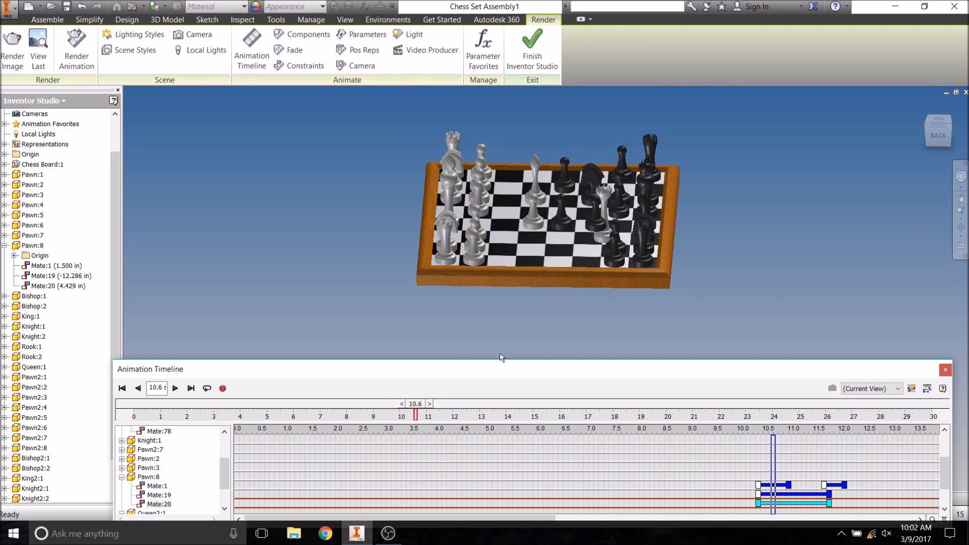
{"action": "scroll", "coordinate": [562, 217], "scroll_direction": "up", "scroll_amount": 3}
{"action": "middle_click_drag", "start_coordinate": [607, 249], "coordinate": [469, 269], "text": "shift"}
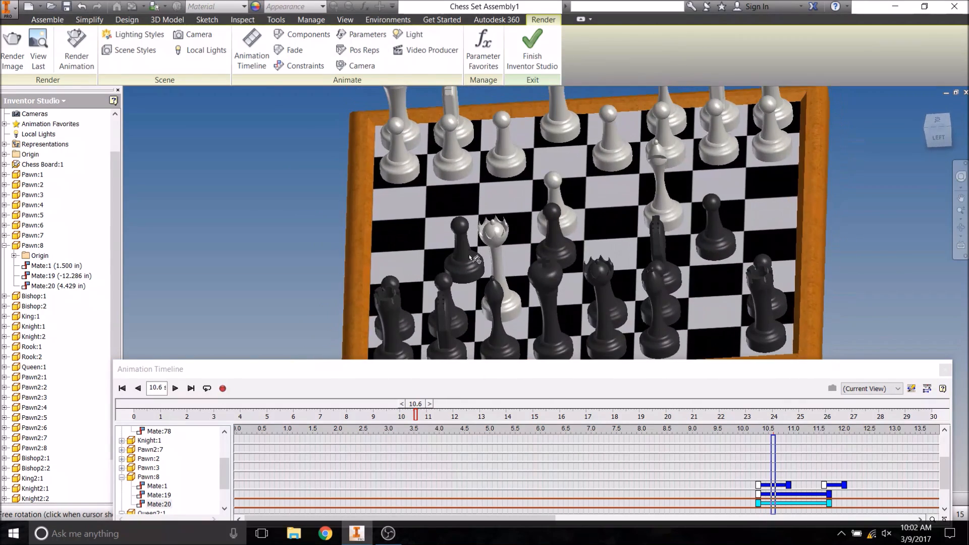
{"action": "left_click_drag", "start_coordinate": [416, 412], "coordinate": [460, 415]}
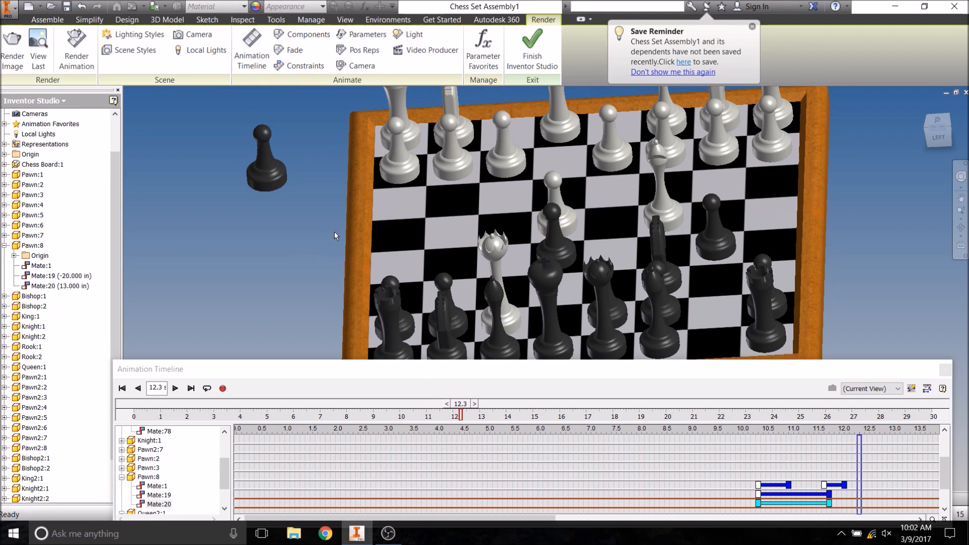
- Dismiss the save reminder and save the chess set assembly
{"action": "left_click", "coordinate": [753, 26]}
{"action": "left_click", "coordinate": [66, 6]}
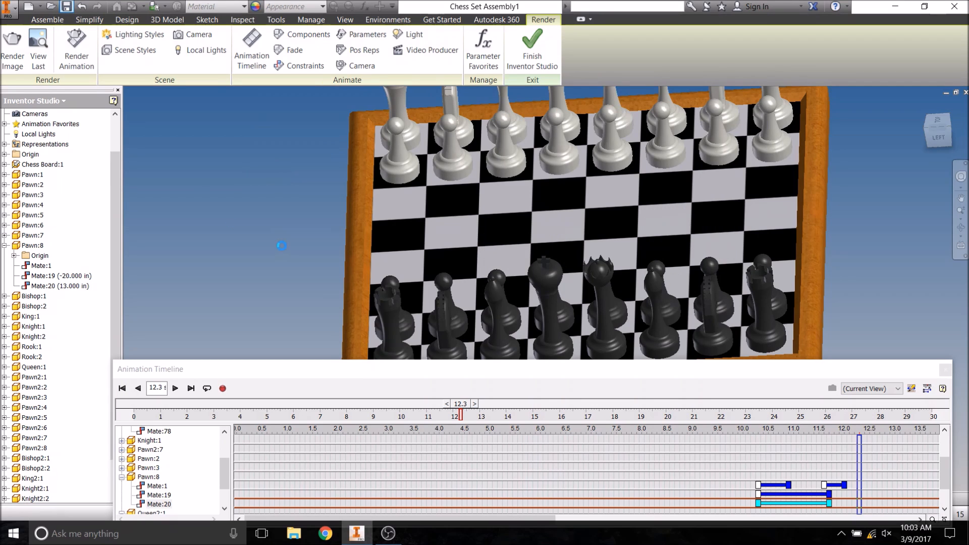
- Return the animation to 0.0 s and save the chess set assembly
{"action": "middle_click_drag", "start_coordinate": [734, 278], "coordinate": [646, 282], "text": "shift"}
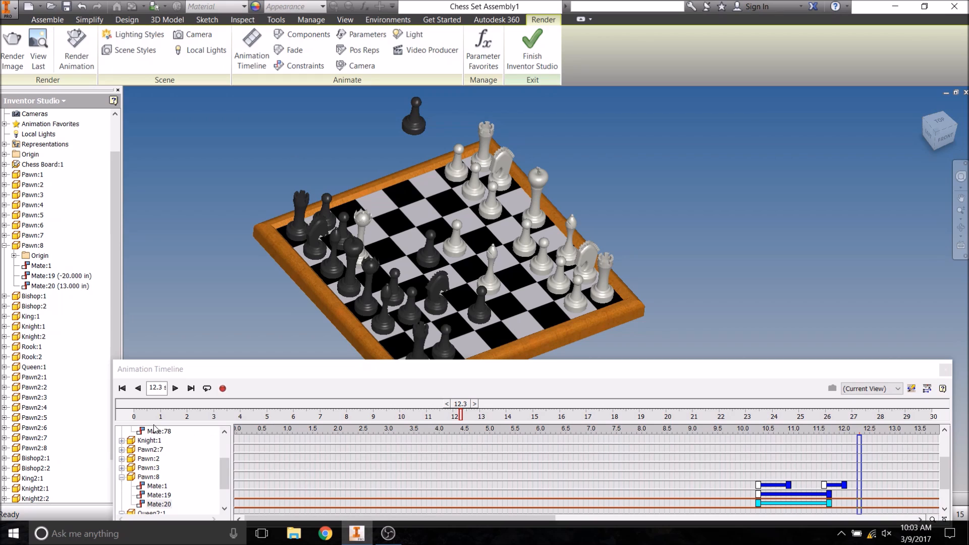
{"action": "left_click", "coordinate": [122, 390]}
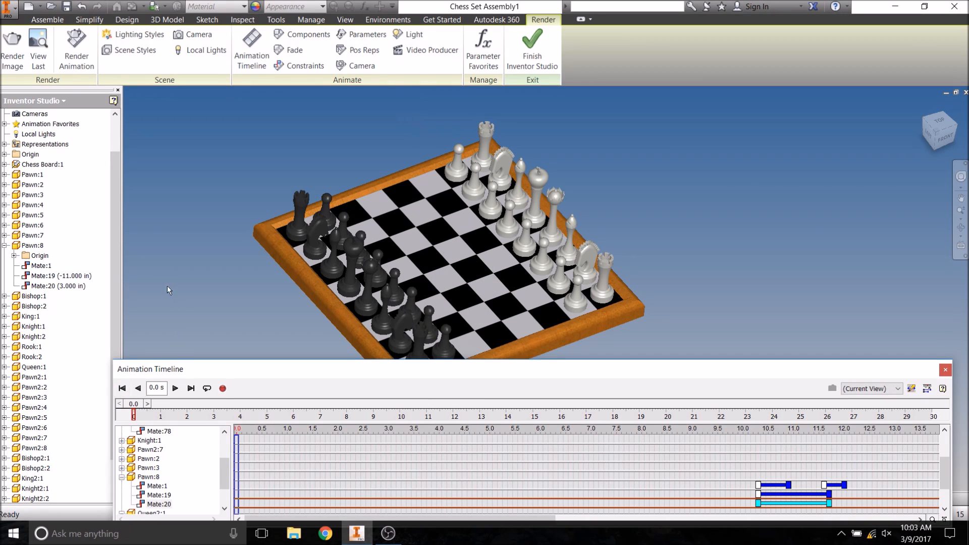
{"action": "left_click", "coordinate": [66, 7]}
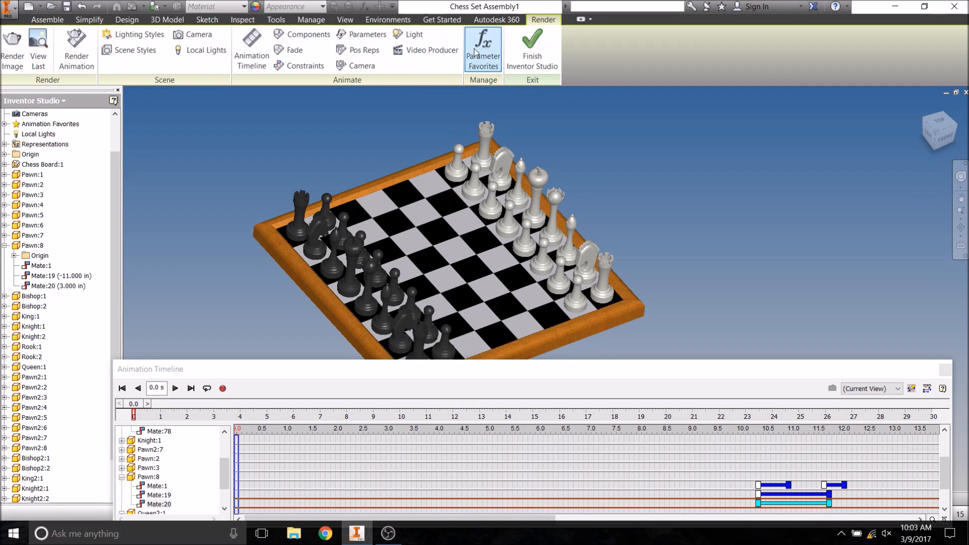
- Leave Inventor Studio, collapse the whole assembly tree, and expand King:1 to list its constraints
{"action": "left_click", "coordinate": [544, 58]}
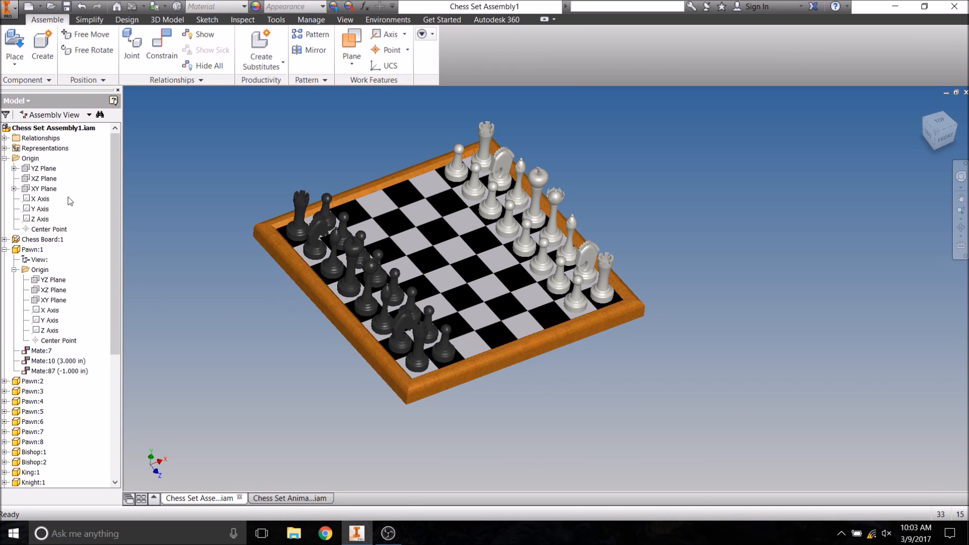
{"action": "right_click", "coordinate": [56, 129]}
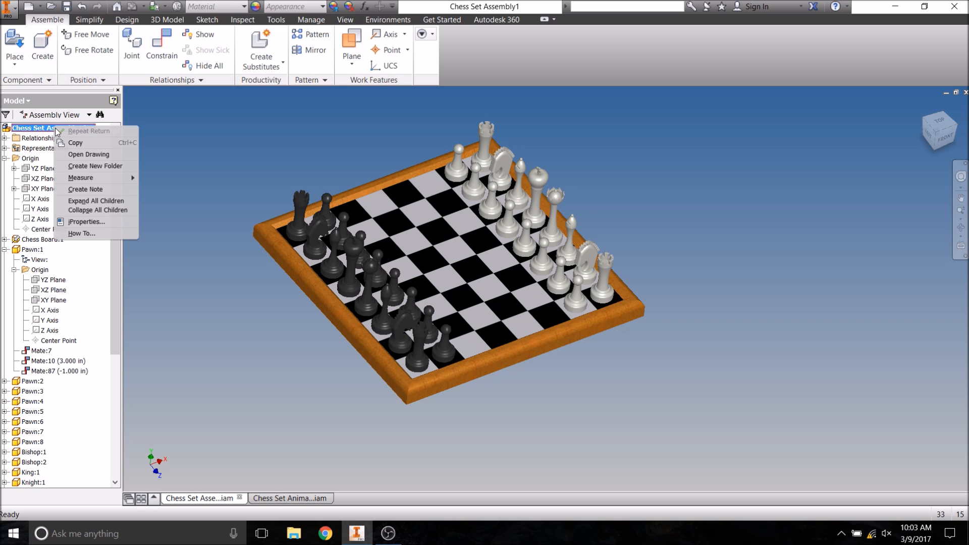
{"action": "left_click", "coordinate": [91, 210]}
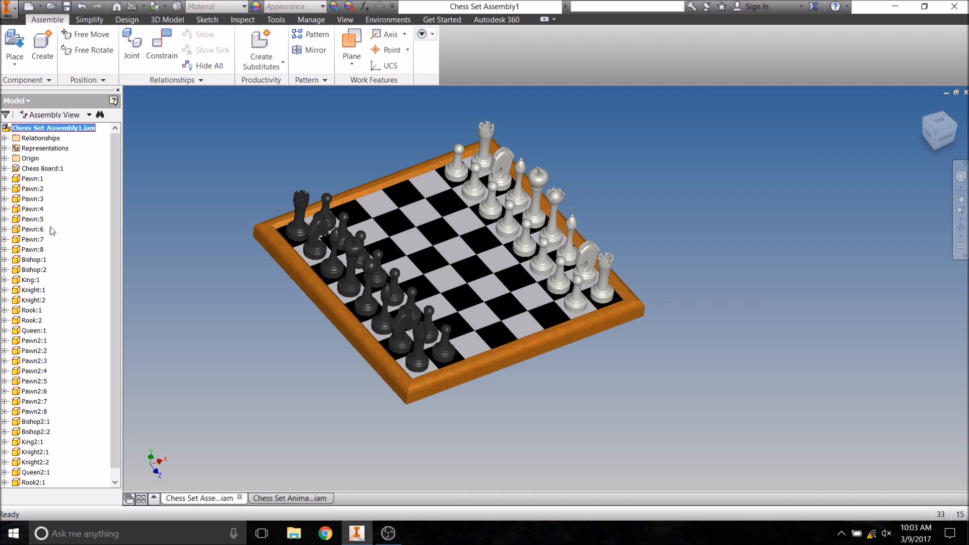
{"action": "middle_click_drag", "start_coordinate": [246, 285], "coordinate": [260, 303]}
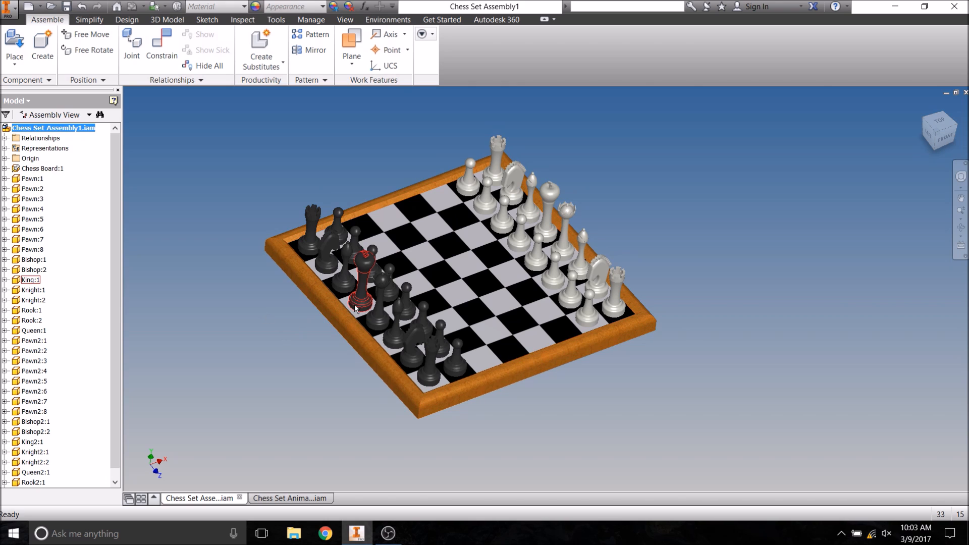
{"action": "left_click", "coordinate": [6, 280]}
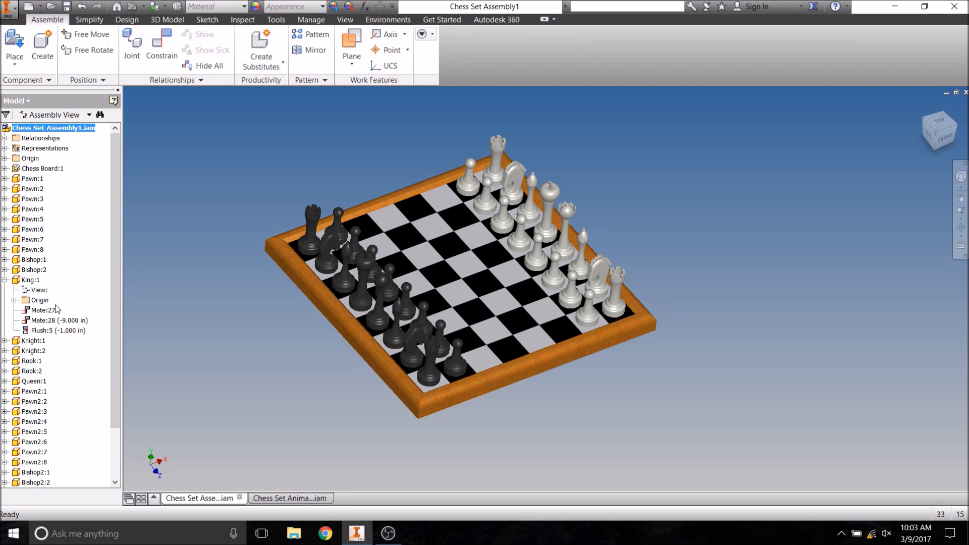
- Try deleting King:1's Mate:27 constraint to the board surface, and undo the deletion
{"action": "right_click", "coordinate": [53, 311]}
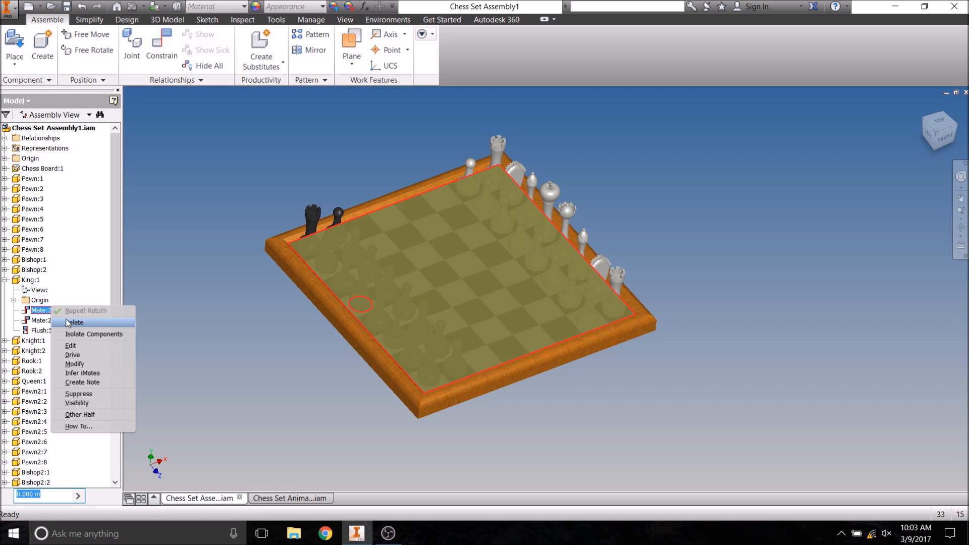
{"action": "left_click", "coordinate": [70, 322]}
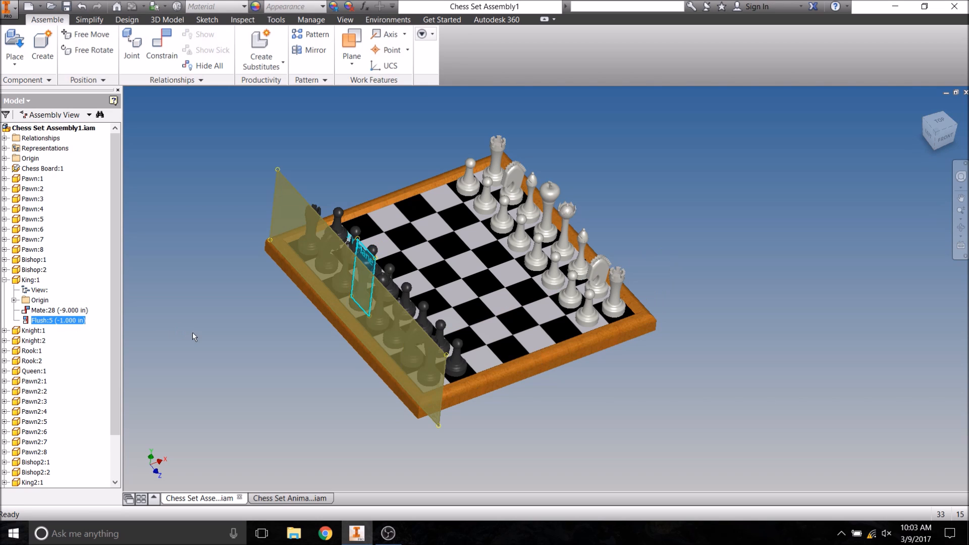
{"action": "middle_click_drag", "start_coordinate": [257, 310], "coordinate": [348, 292], "text": "shift"}
{"action": "middle_click_drag", "start_coordinate": [303, 359], "coordinate": [259, 340], "text": "shift"}
{"action": "left_click", "coordinate": [82, 6]}
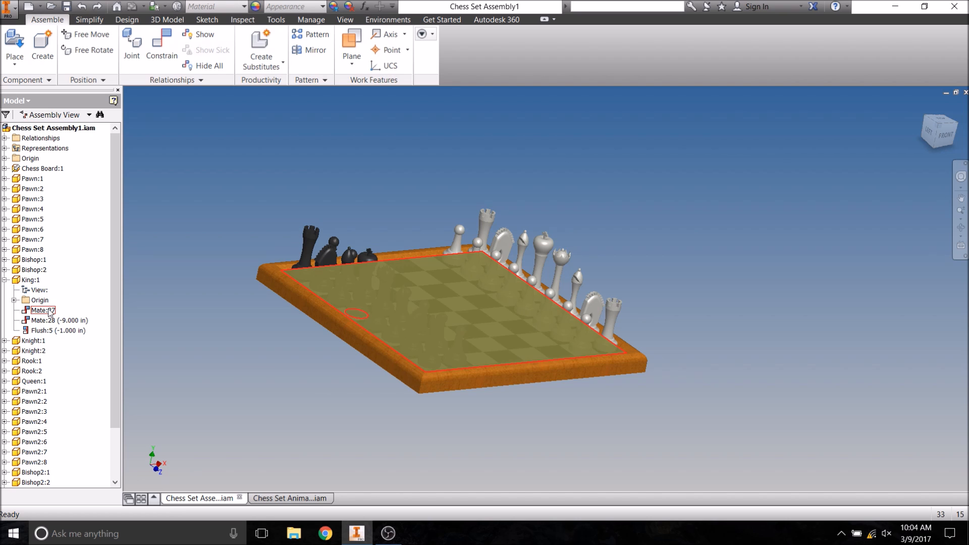
- Delete King:1's Mate:27 and Flush:5 constraints, keeping its Mate:28 constraint
{"action": "right_click", "coordinate": [46, 312]}
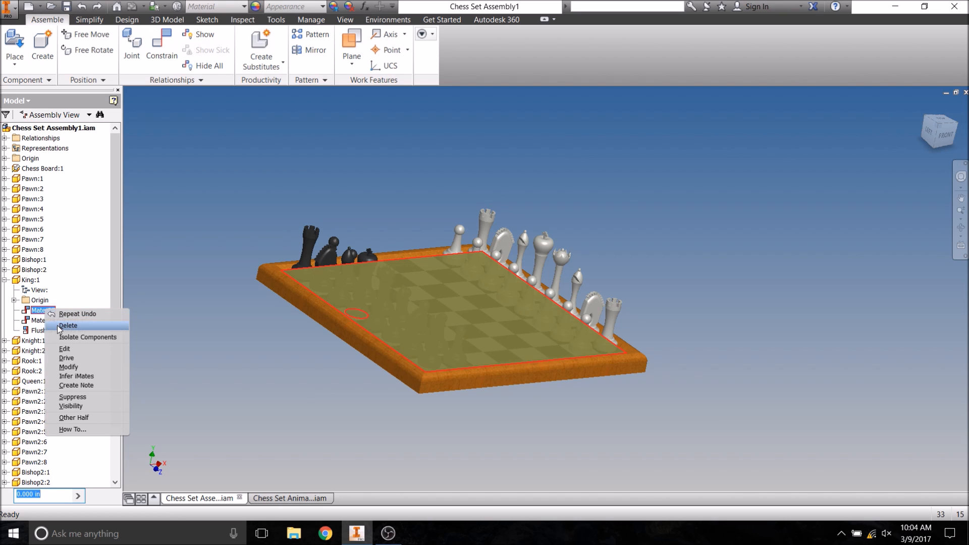
{"action": "left_click", "coordinate": [59, 323]}
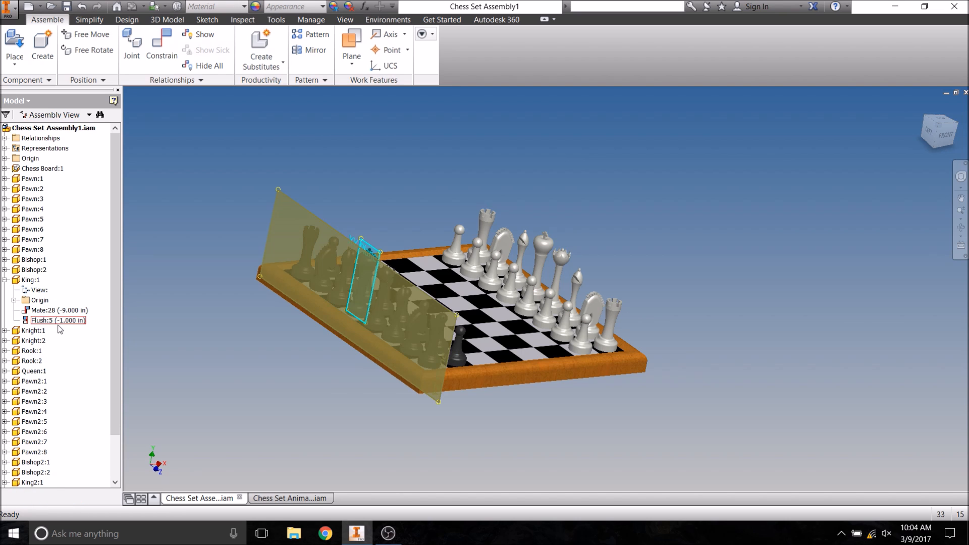
{"action": "left_click", "coordinate": [229, 332]}
{"action": "scroll", "coordinate": [229, 332], "scroll_direction": "up", "scroll_amount": 3}
{"action": "middle_click_drag", "start_coordinate": [223, 327], "coordinate": [202, 336], "text": "shift"}
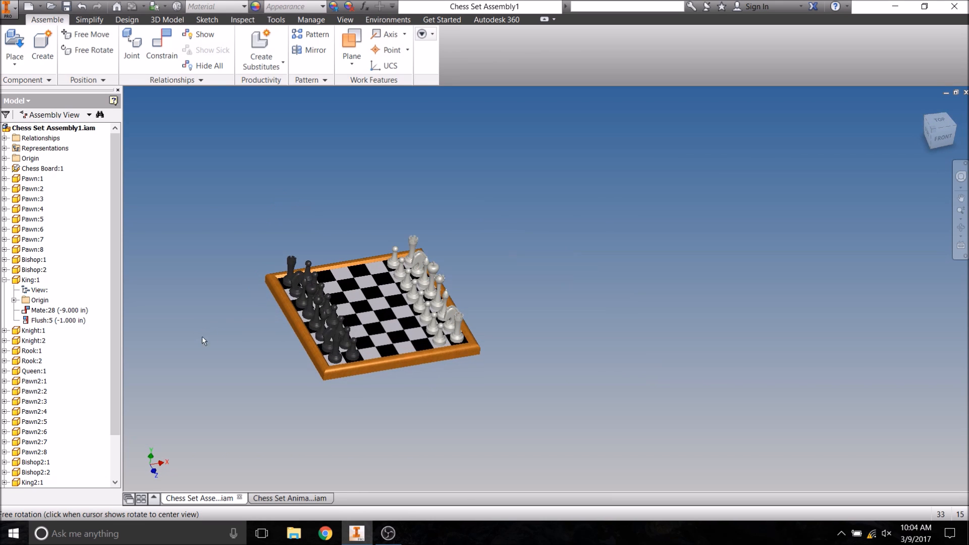
{"action": "scroll", "coordinate": [268, 353], "scroll_direction": "down", "scroll_amount": 3}
{"action": "middle_click_drag", "start_coordinate": [242, 282], "coordinate": [191, 295]}
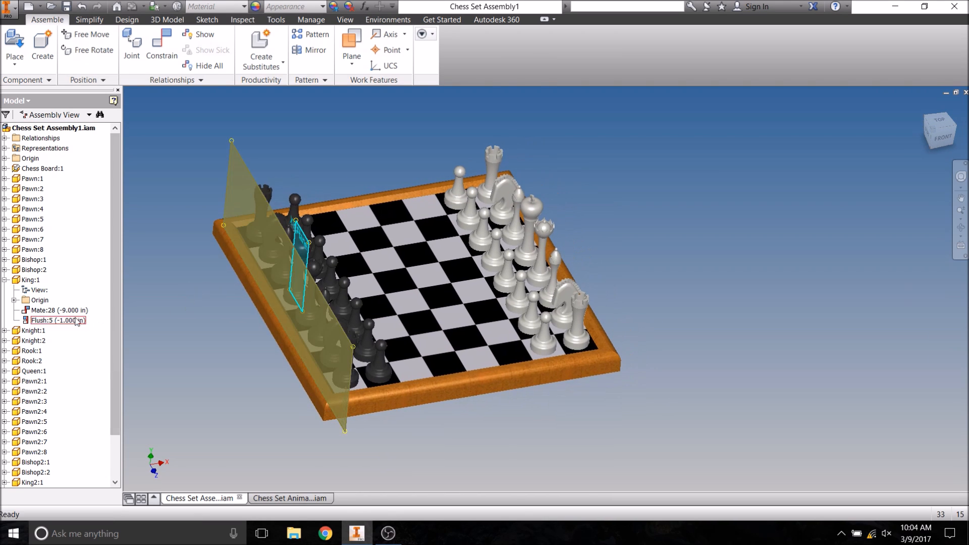
{"action": "right_click", "coordinate": [77, 326]}
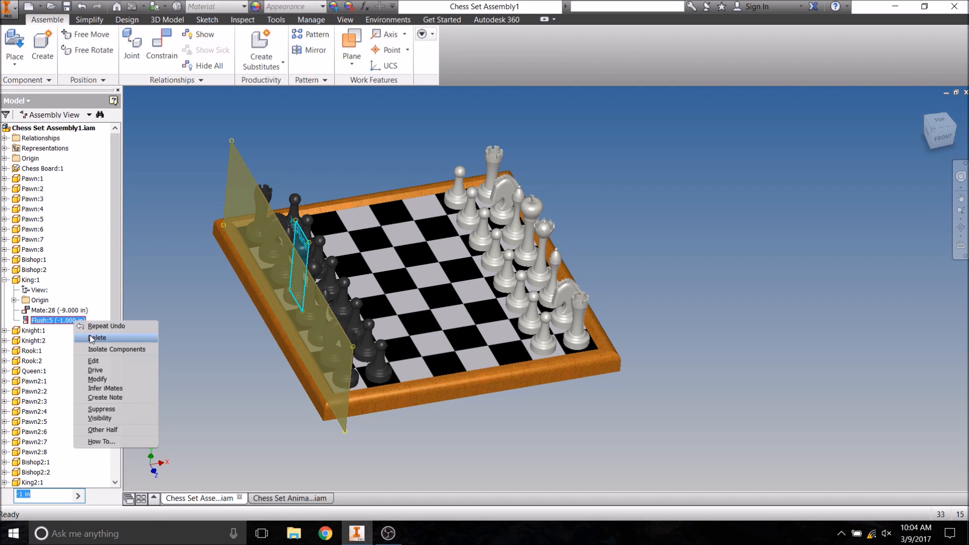
{"action": "left_click", "coordinate": [94, 337]}
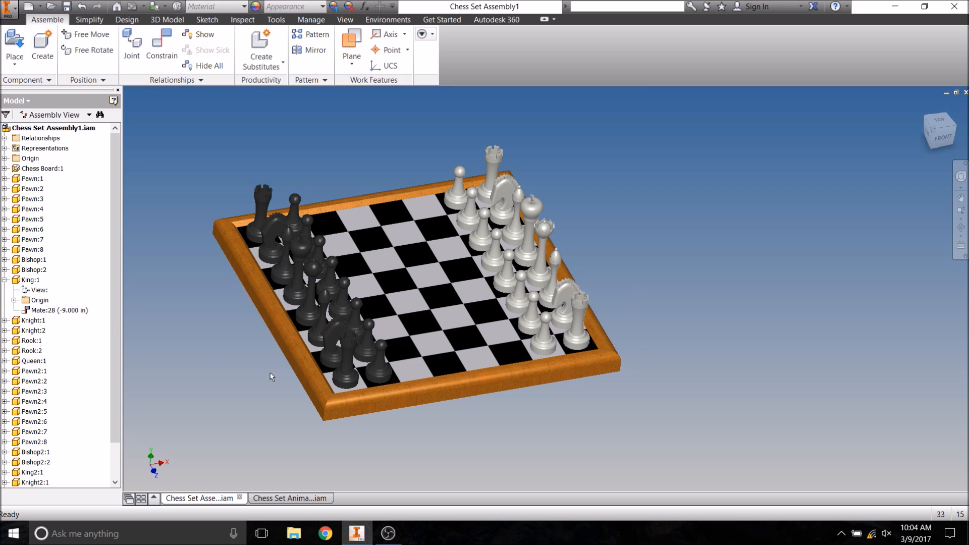
- Move the black king freely off its starting square, up above the neighbouring pieces, and inspect its placement
{"action": "scroll", "coordinate": [261, 373], "scroll_direction": "up", "scroll_amount": 3}
{"action": "middle_click_drag", "start_coordinate": [250, 401], "coordinate": [276, 460]}
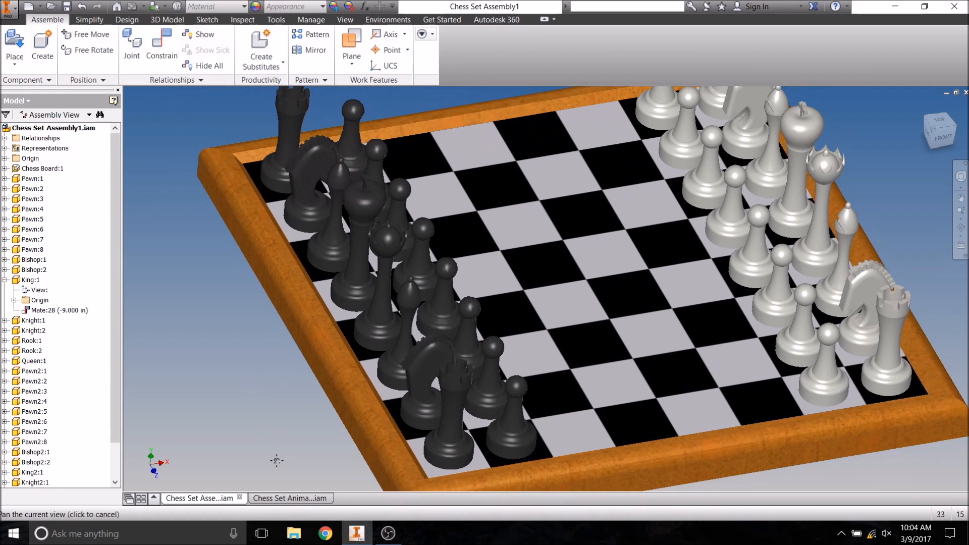
{"action": "left_click_drag", "start_coordinate": [350, 287], "coordinate": [362, 227]}
{"action": "left_click", "coordinate": [256, 313]}
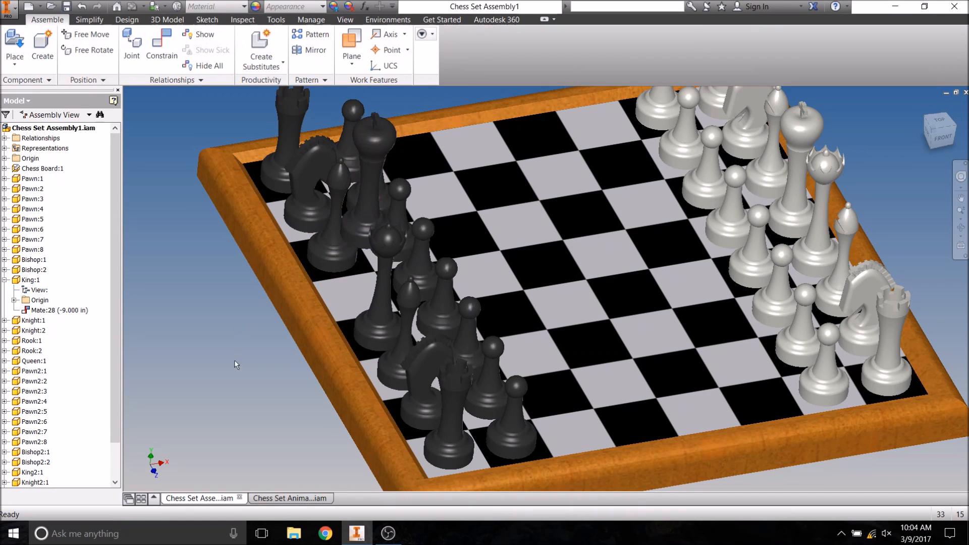
{"action": "middle_click_drag", "start_coordinate": [236, 364], "coordinate": [287, 353], "text": "shift"}
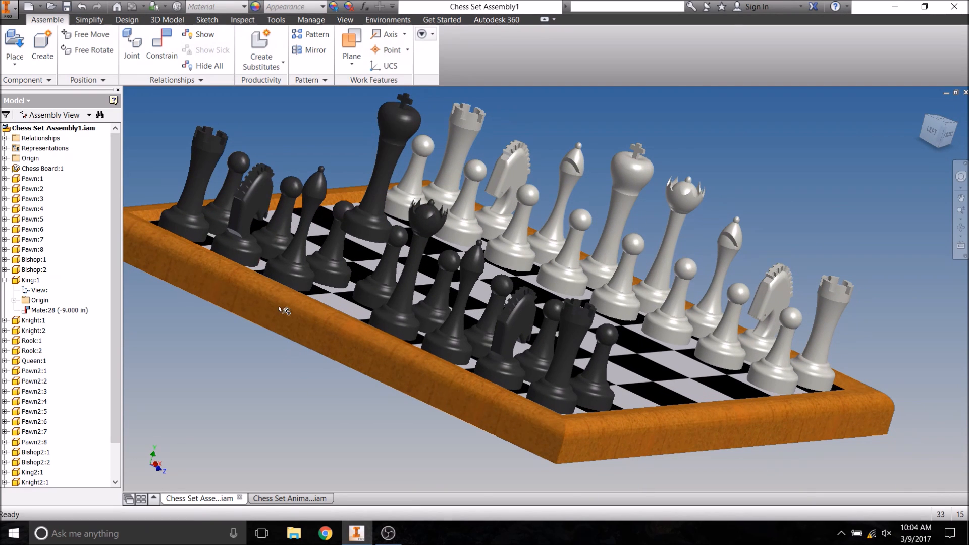
{"action": "left_click", "coordinate": [162, 46]}
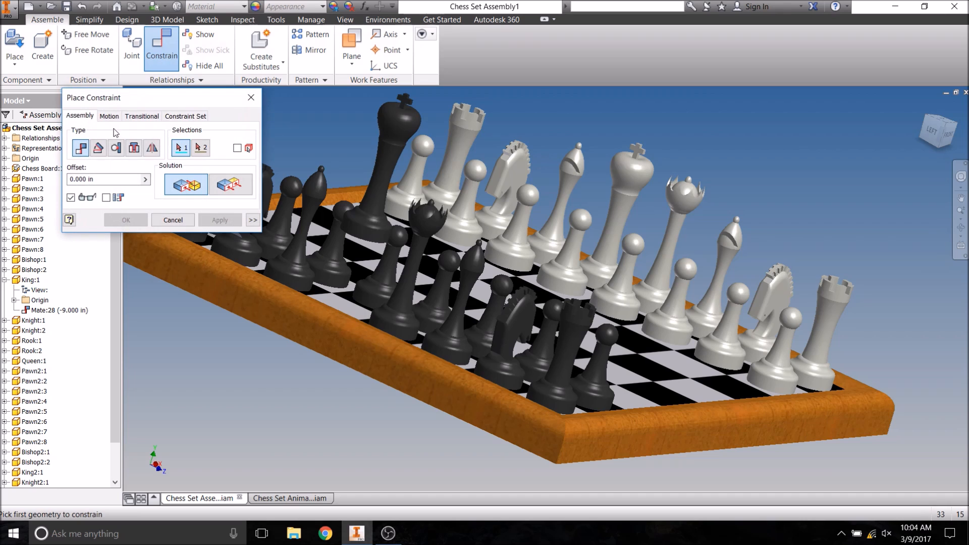
{"action": "left_click", "coordinate": [99, 148]}
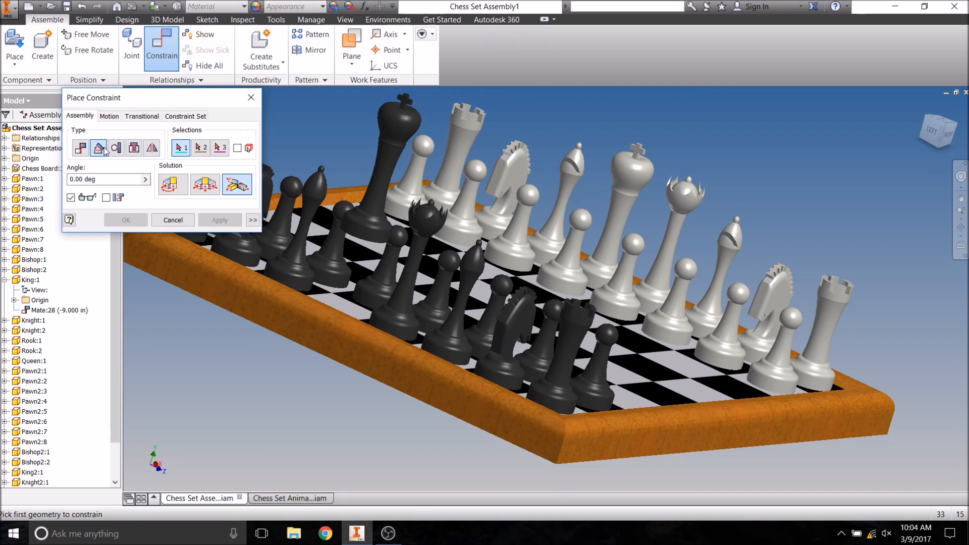
{"action": "left_click", "coordinate": [171, 186]}
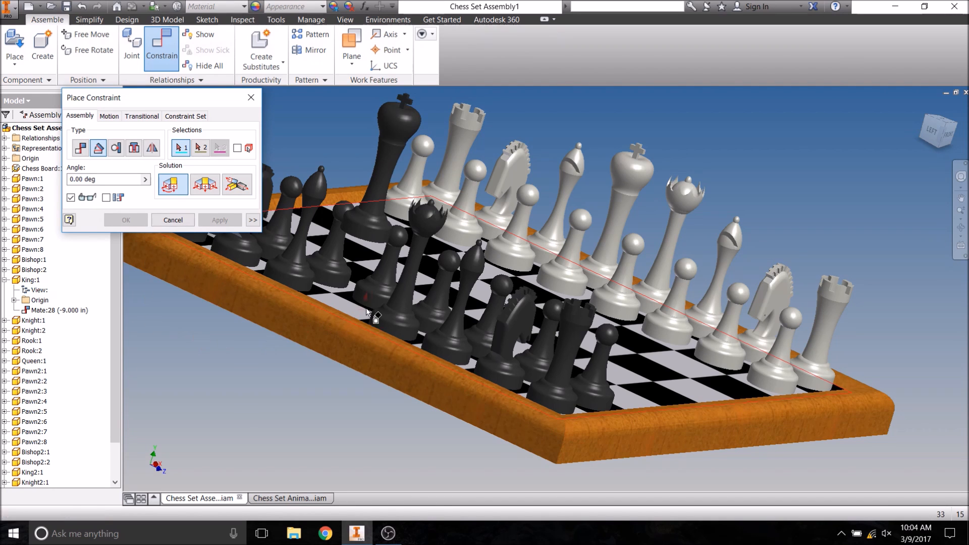
{"action": "middle_click_drag", "start_coordinate": [342, 299], "coordinate": [328, 307], "text": "shift"}
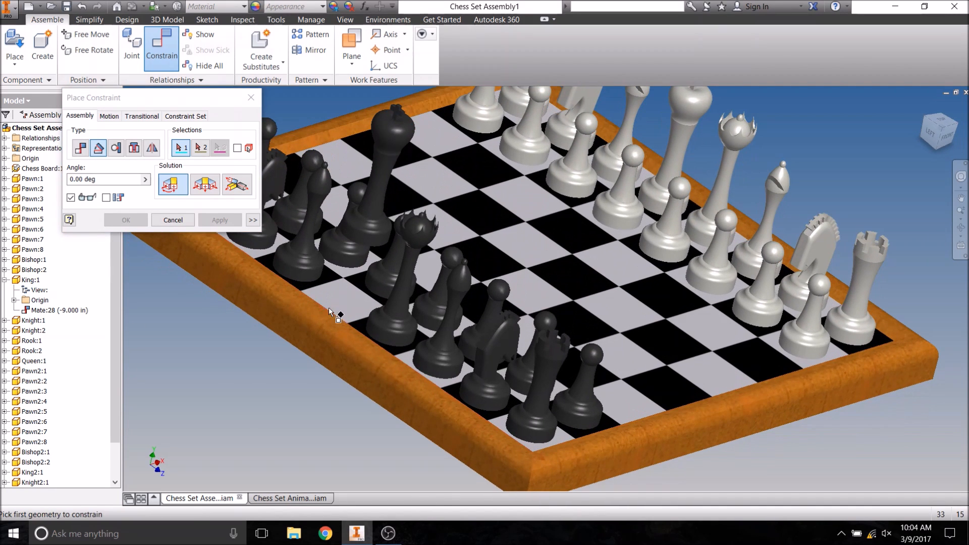
{"action": "left_click", "coordinate": [345, 285]}
{"action": "middle_click_drag", "start_coordinate": [335, 346], "coordinate": [348, 315], "text": "shift"}
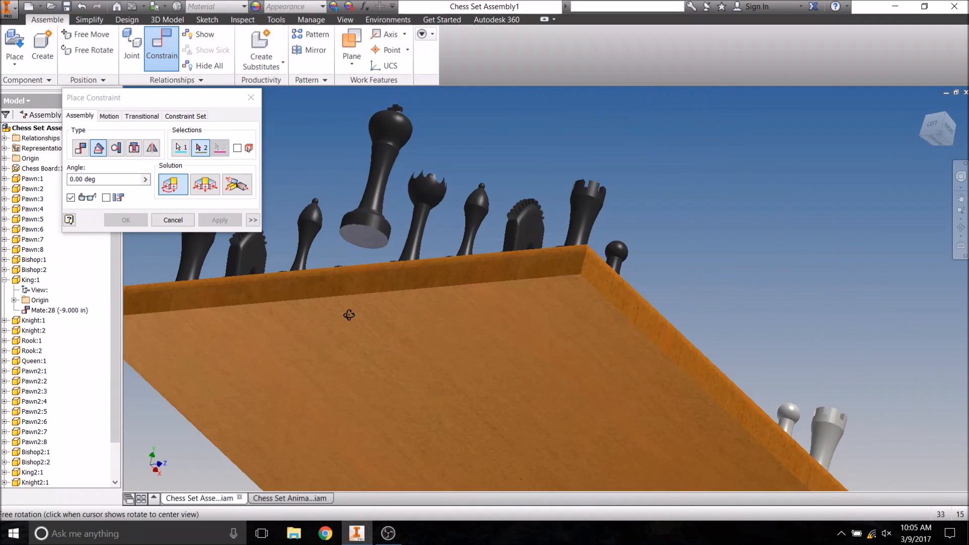
{"action": "left_click", "coordinate": [359, 232]}
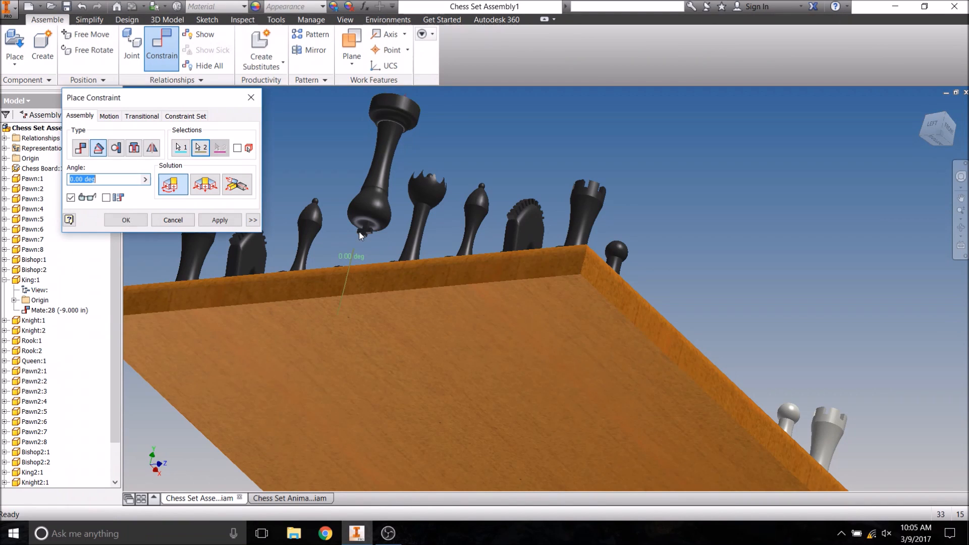
{"action": "middle_click_drag", "start_coordinate": [359, 235], "coordinate": [393, 279], "text": "shift"}
{"action": "middle_click_drag", "start_coordinate": [392, 286], "coordinate": [373, 289], "text": "shift"}
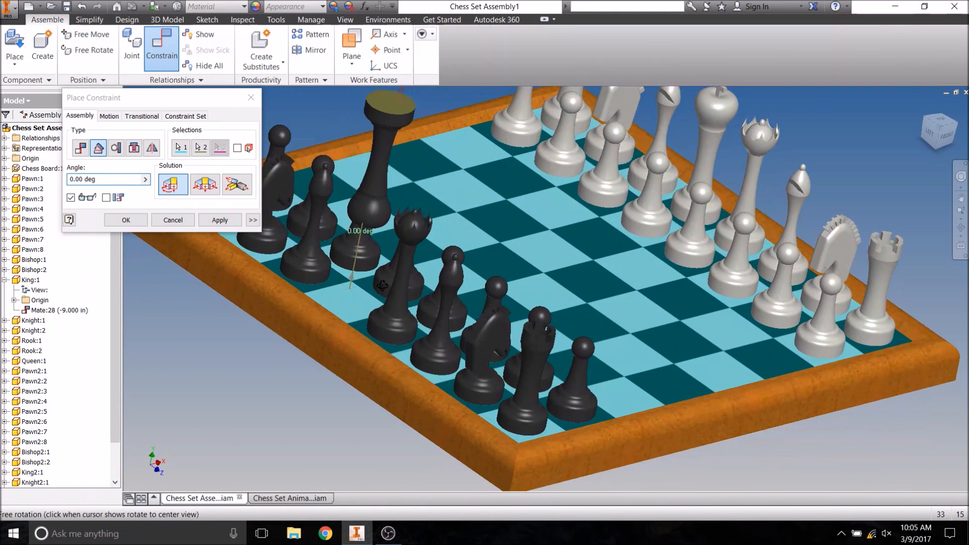
{"action": "left_click_drag", "start_coordinate": [124, 180], "coordinate": [31, 177]}
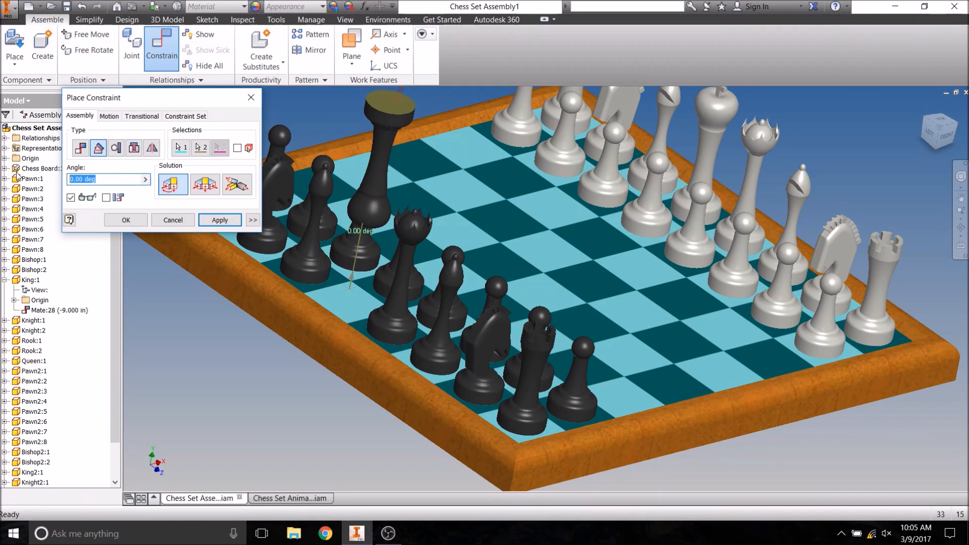
{"action": "type", "text": "180"}
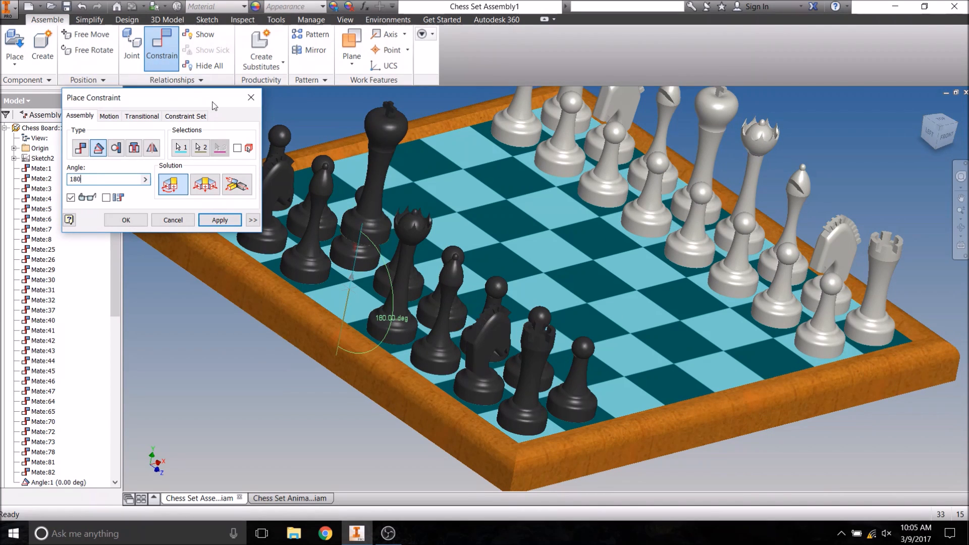
{"action": "left_click", "coordinate": [250, 97]}
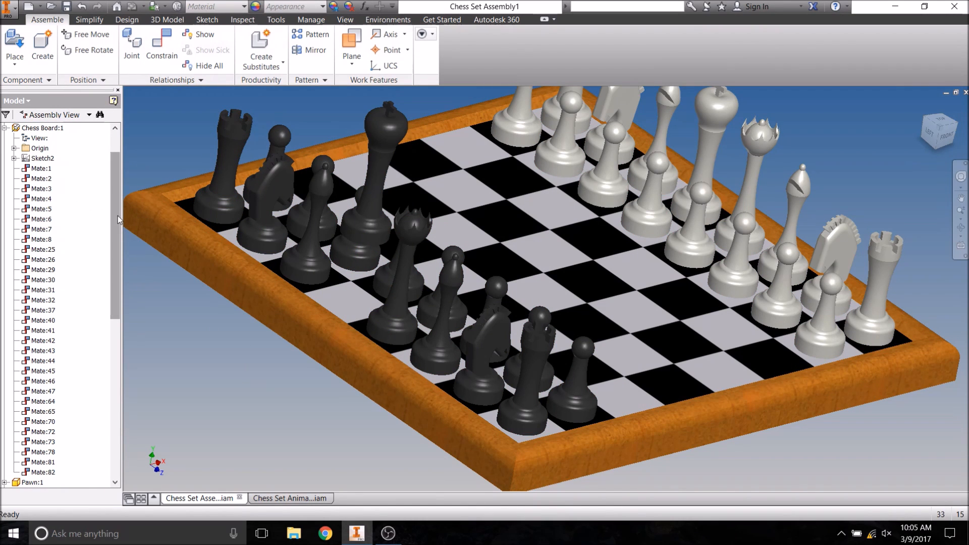
- Collapse the chess board's constraint list and make the assembly's origin YZ Plane visible
{"action": "left_click", "coordinate": [5, 128]}
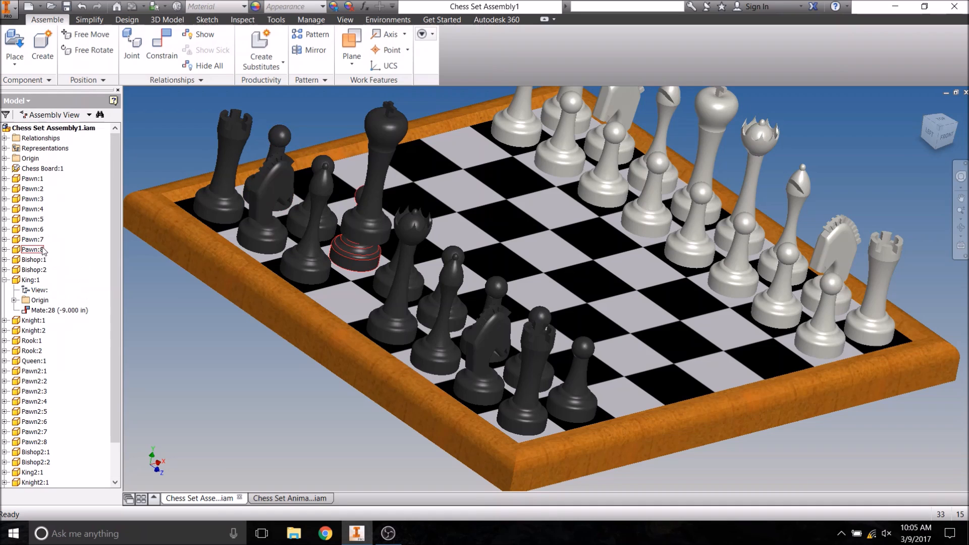
{"action": "left_click", "coordinate": [5, 159]}
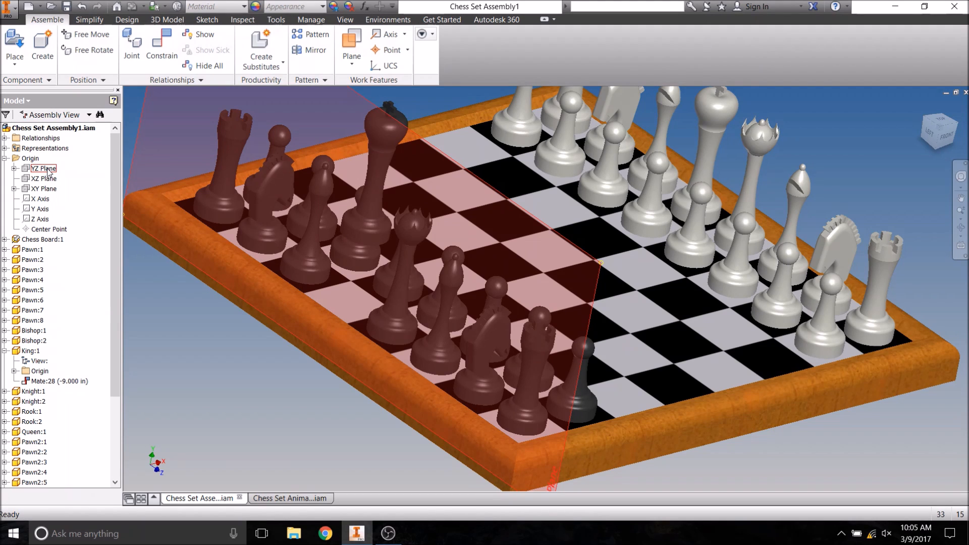
{"action": "left_click", "coordinate": [48, 169]}
{"action": "right_click", "coordinate": [48, 169]}
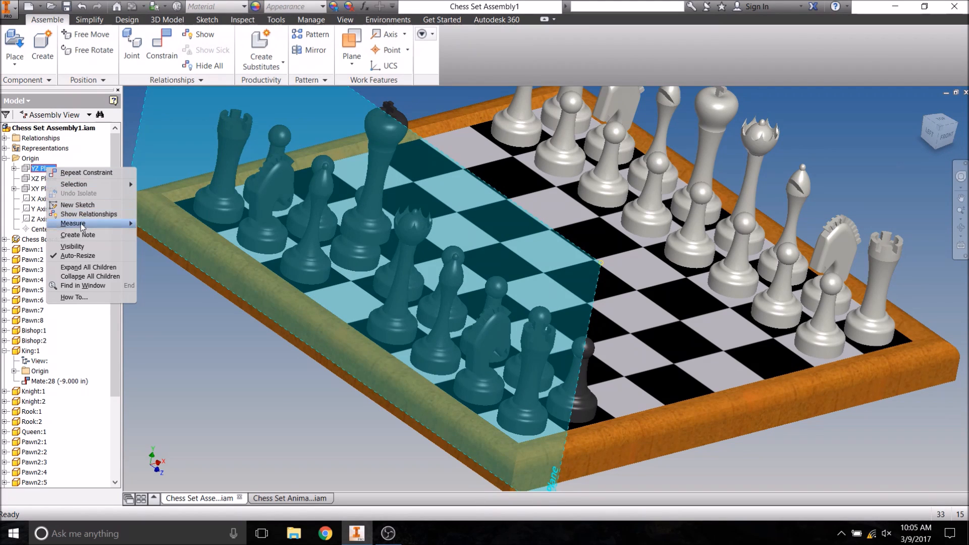
{"action": "left_click", "coordinate": [75, 246]}
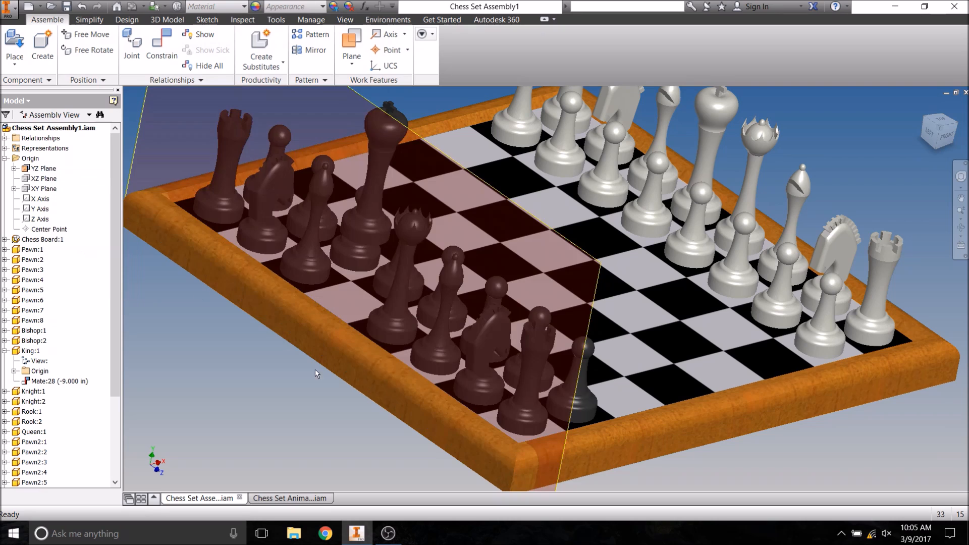
{"action": "mouse_move", "coordinate": [274, 381]}
{"action": "middle_mouse_down", "text": "shift"}
{"action": "mouse_move", "coordinate": [207, 378]}
{"action": "mouse_move", "coordinate": [260, 373]}
{"action": "middle_mouse_up", "text": "shift"}
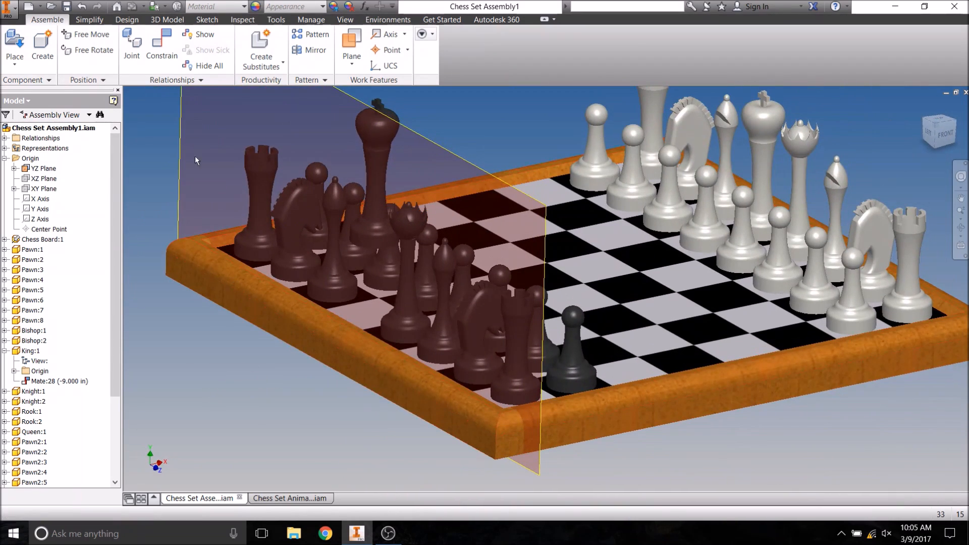
- Start a directed angle constraint between the assembly's YZ Plane and the bottom face of the black king
{"action": "left_click", "coordinate": [162, 46]}
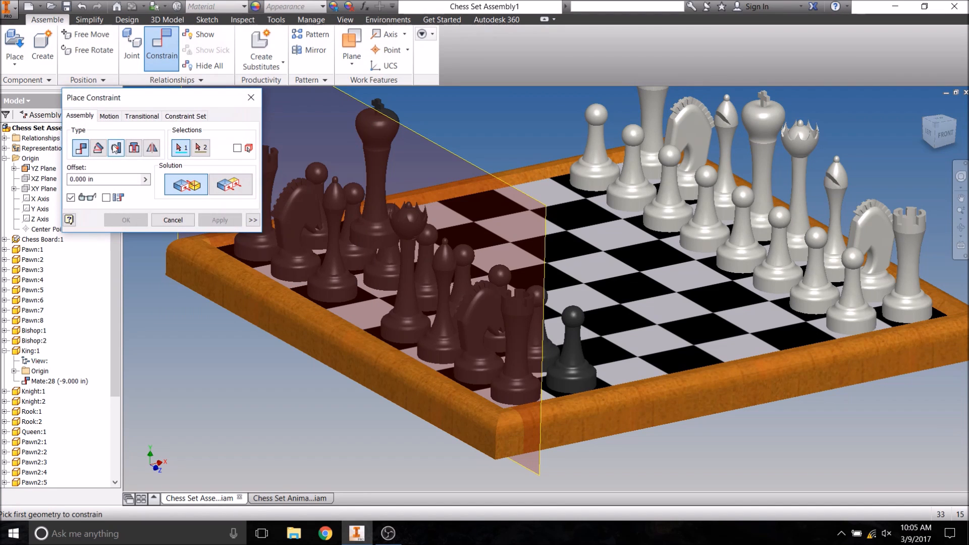
{"action": "left_click", "coordinate": [100, 151]}
{"action": "left_click", "coordinate": [174, 185]}
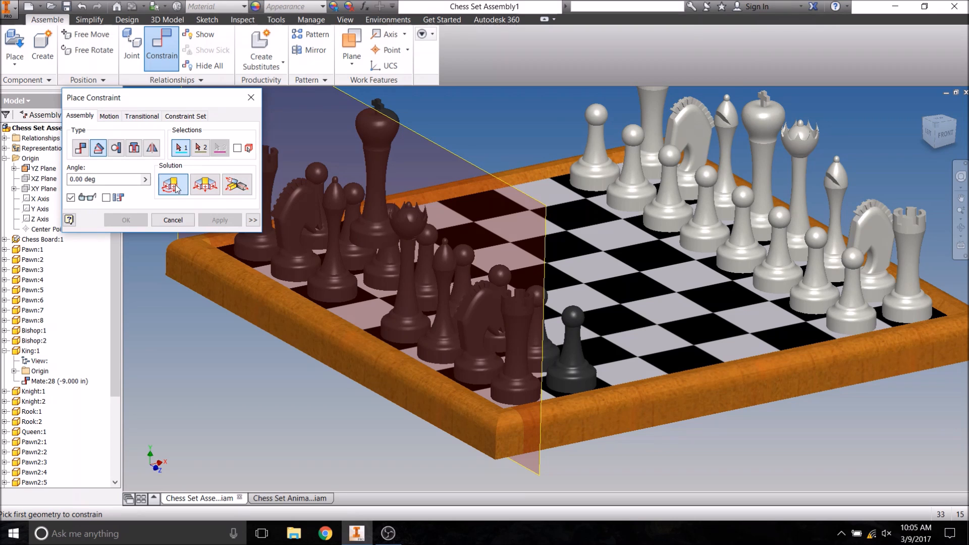
{"action": "left_click", "coordinate": [428, 141]}
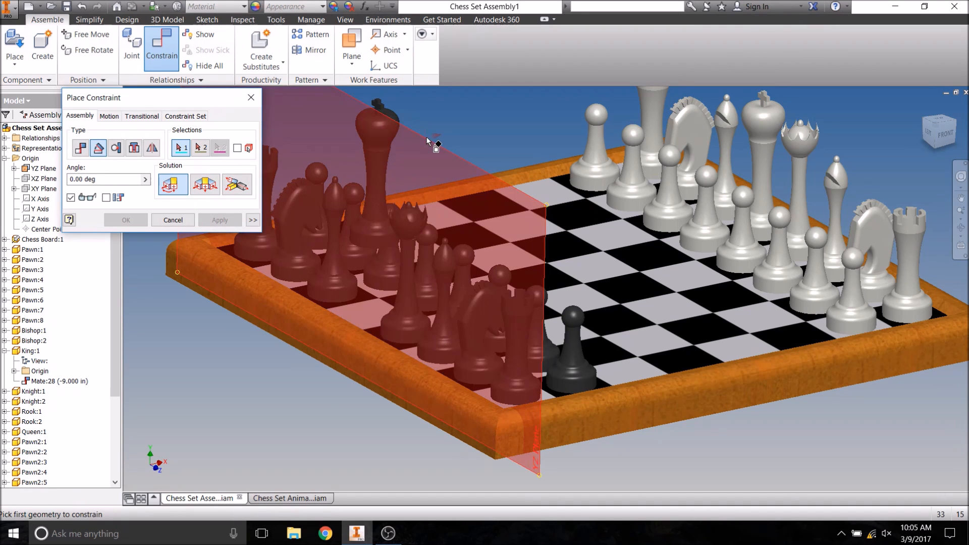
{"action": "middle_click_drag", "start_coordinate": [421, 221], "coordinate": [438, 185], "text": "shift"}
{"action": "left_click", "coordinate": [347, 278]}
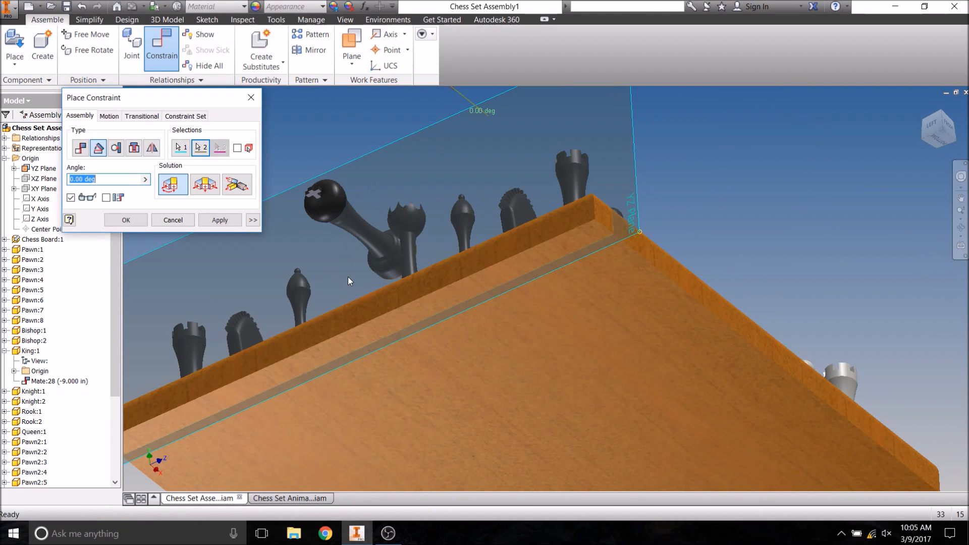
- Try 180 degrees for the king's angle constraint, then set it to 90 degrees and create the constraint
{"action": "middle_click_drag", "start_coordinate": [395, 194], "coordinate": [377, 224], "text": "shift"}
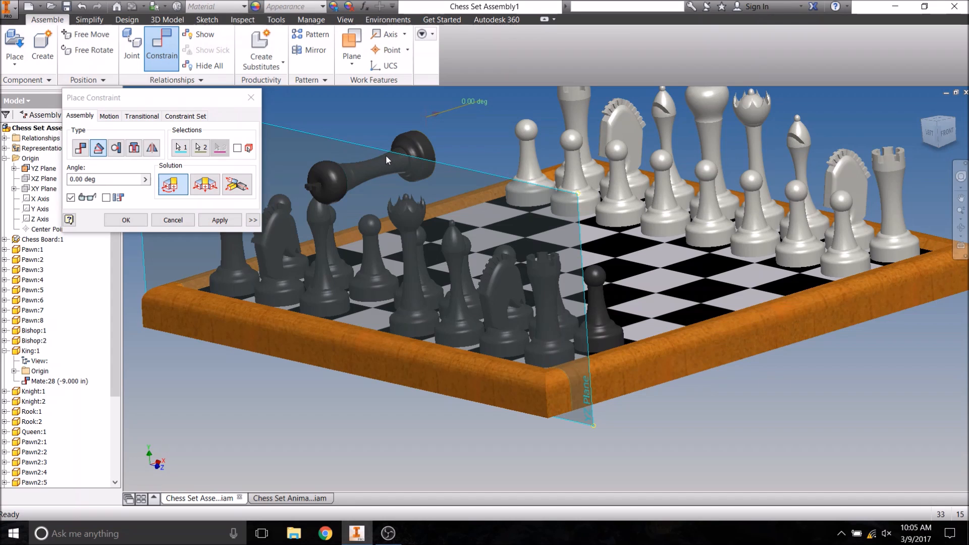
{"action": "left_click_drag", "start_coordinate": [112, 179], "coordinate": [47, 178]}
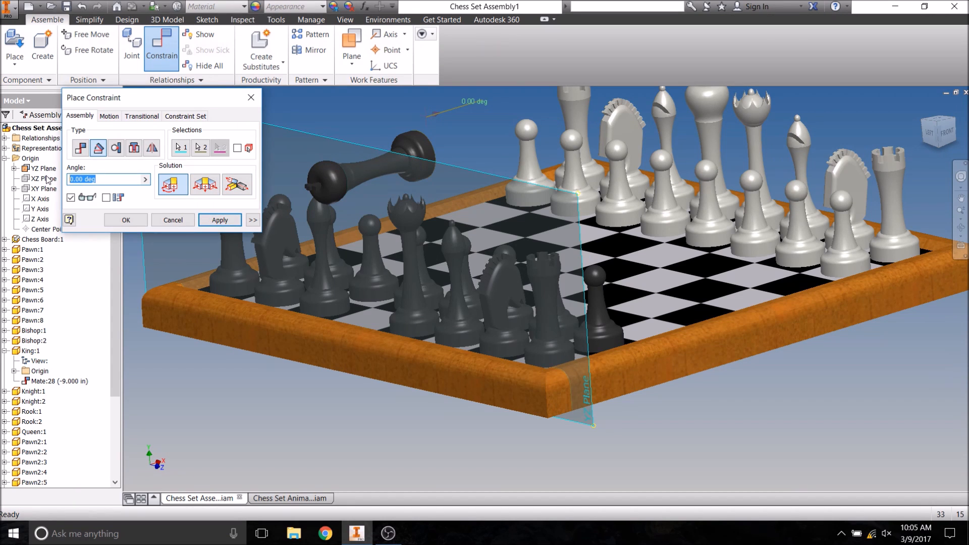
{"action": "type", "text": "9"}
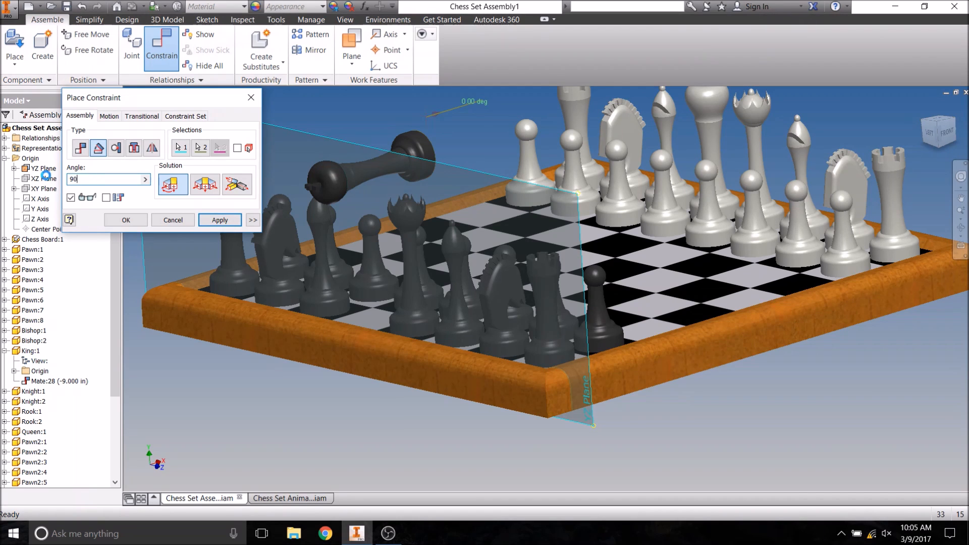
{"action": "type", "text": "0"}
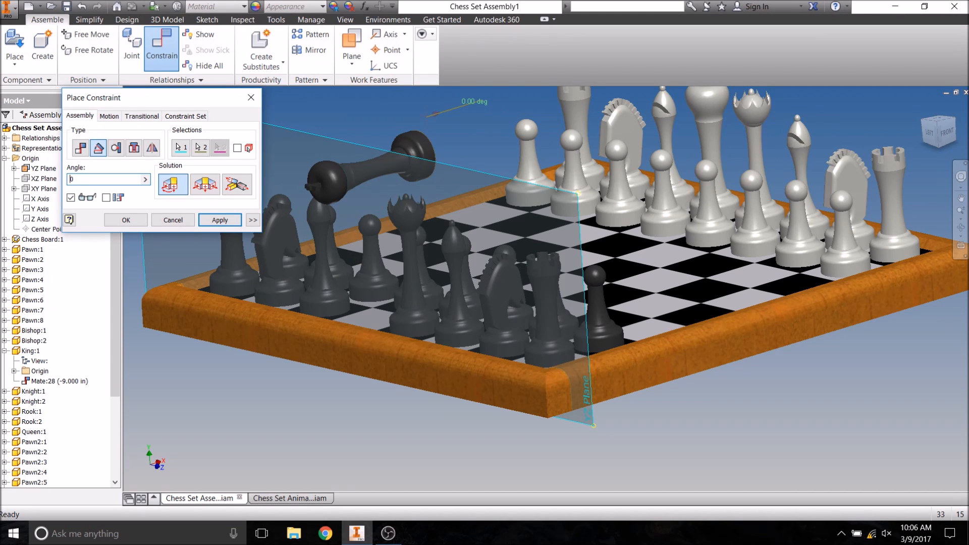
{"action": "type", "text": "8"}
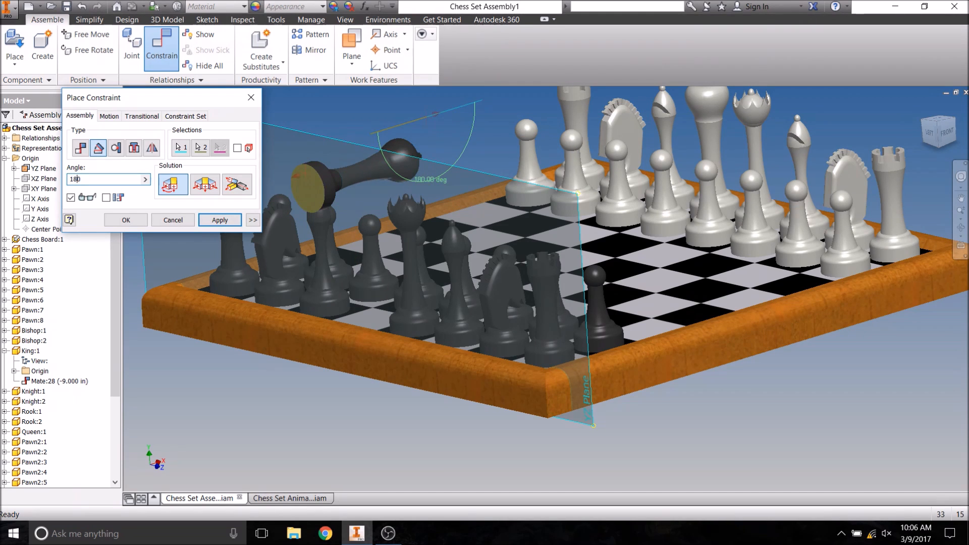
{"action": "key", "text": "BackSpace"}
{"action": "key", "text": "BackSpace"}
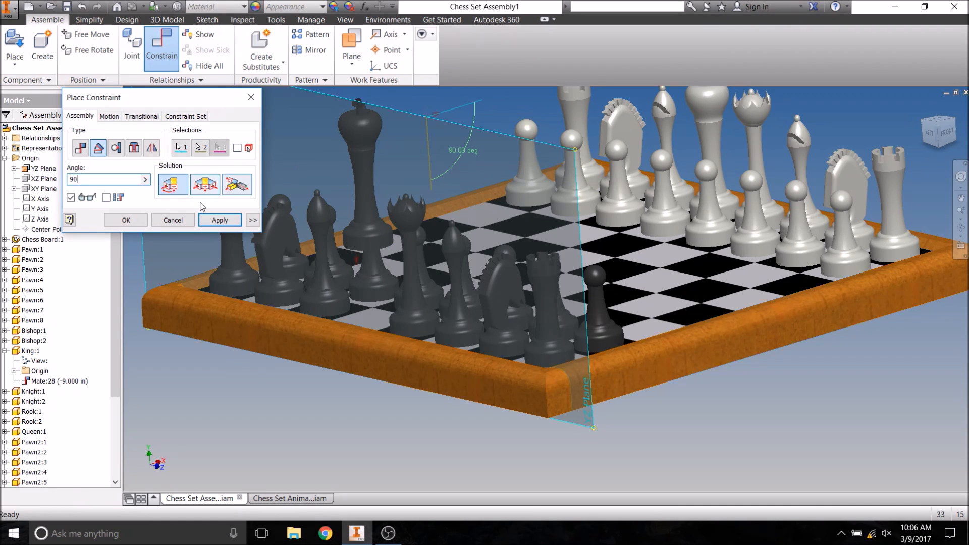
{"action": "left_click", "coordinate": [125, 220]}
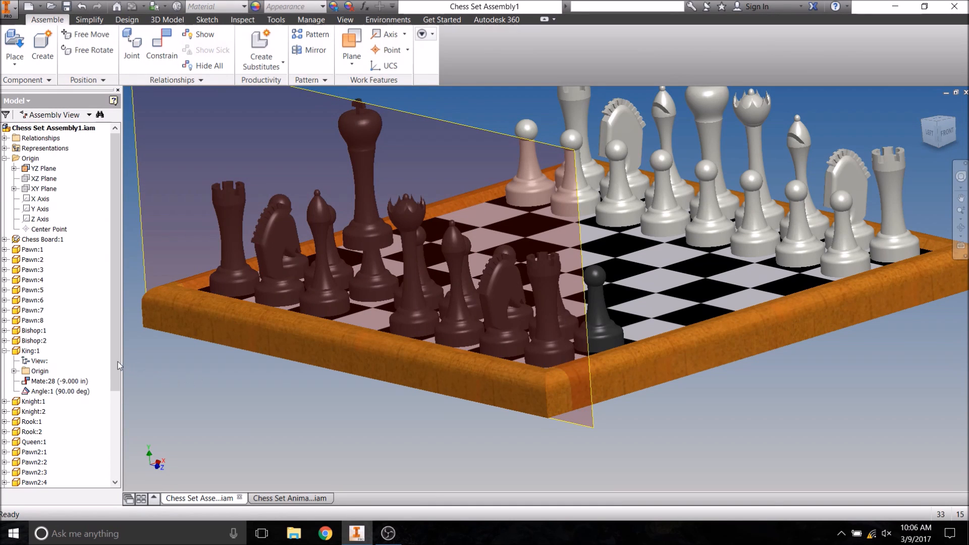
- Hide the assembly's YZ Plane, move the black king around to test its remaining freedom, and inspect its base
{"action": "right_click", "coordinate": [54, 170]}
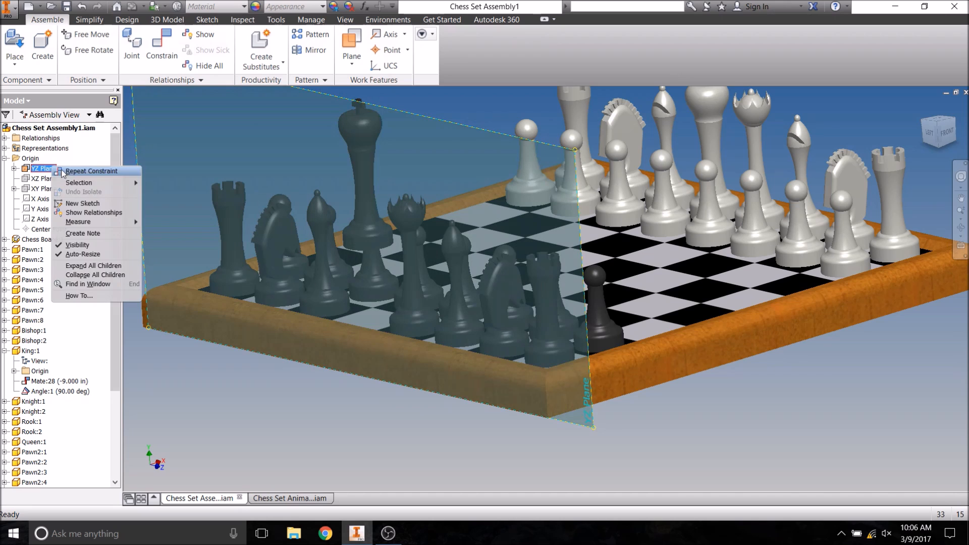
{"action": "left_click", "coordinate": [79, 246]}
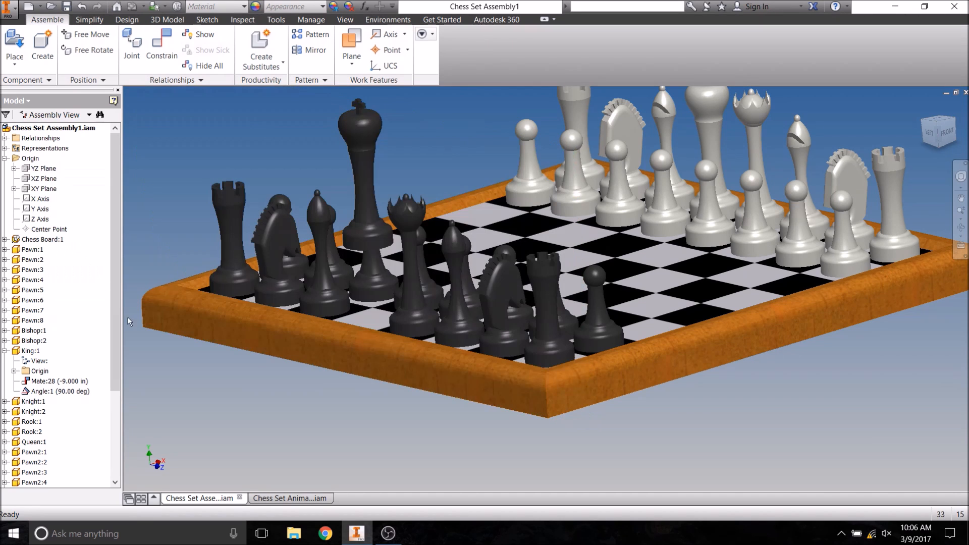
{"action": "middle_click_drag", "start_coordinate": [246, 378], "coordinate": [263, 372], "text": "shift"}
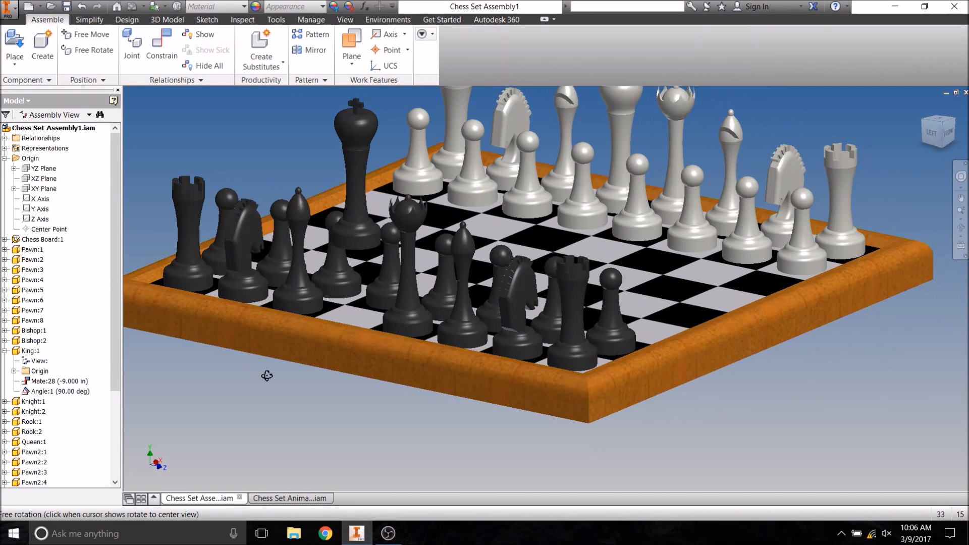
{"action": "left_click_drag", "start_coordinate": [355, 231], "coordinate": [355, 300]}
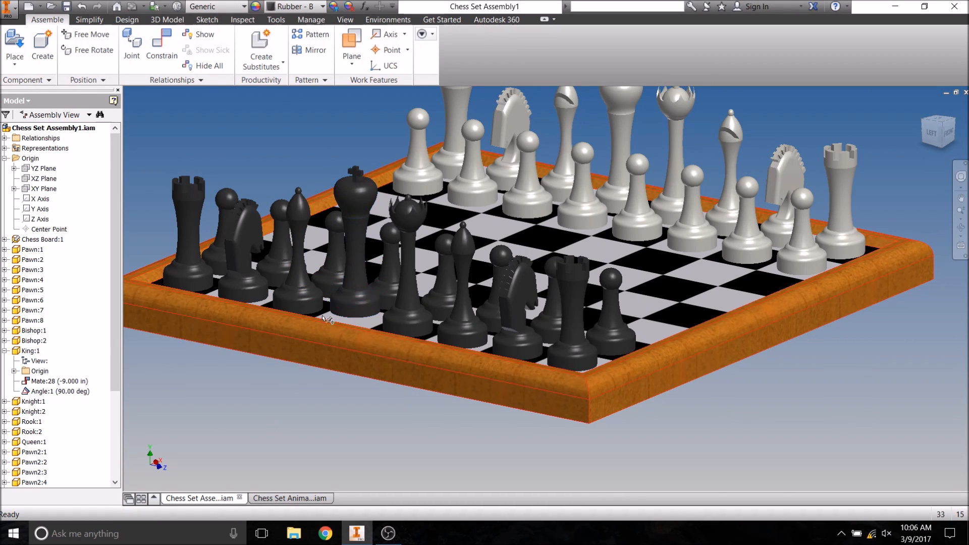
{"action": "left_click_drag", "start_coordinate": [362, 264], "coordinate": [364, 231]}
{"action": "left_click", "coordinate": [320, 404]}
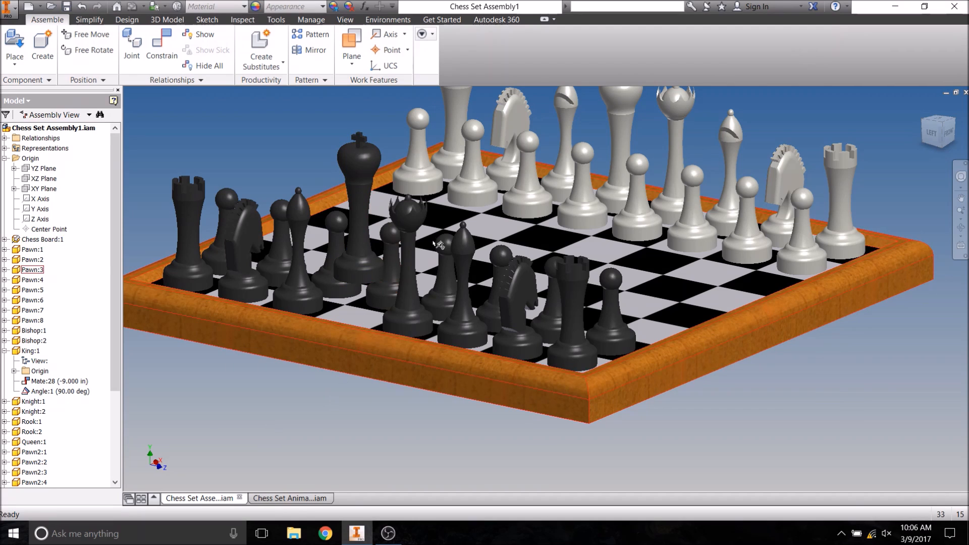
{"action": "middle_click_drag", "start_coordinate": [379, 354], "coordinate": [400, 331], "text": "shift"}
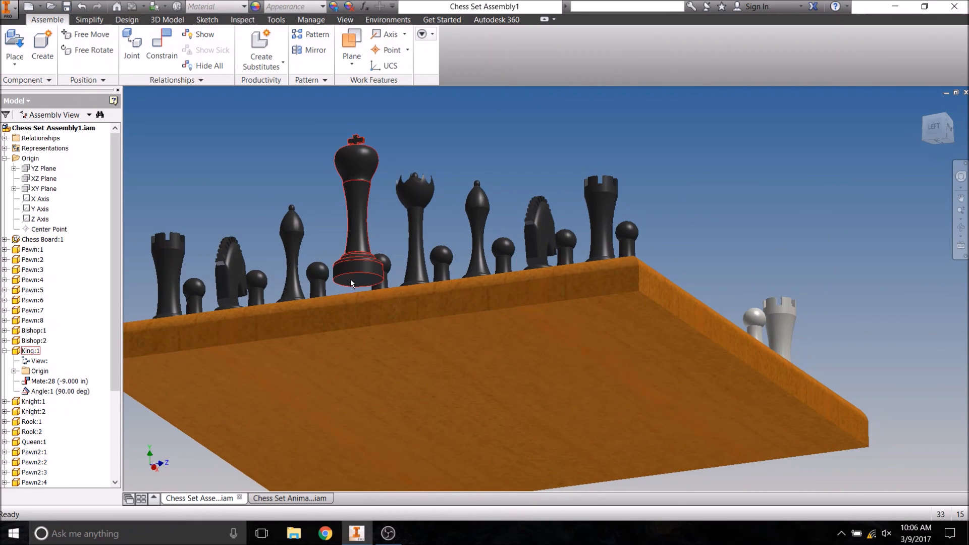
{"action": "middle_click_drag", "start_coordinate": [383, 286], "coordinate": [372, 311], "text": "shift"}
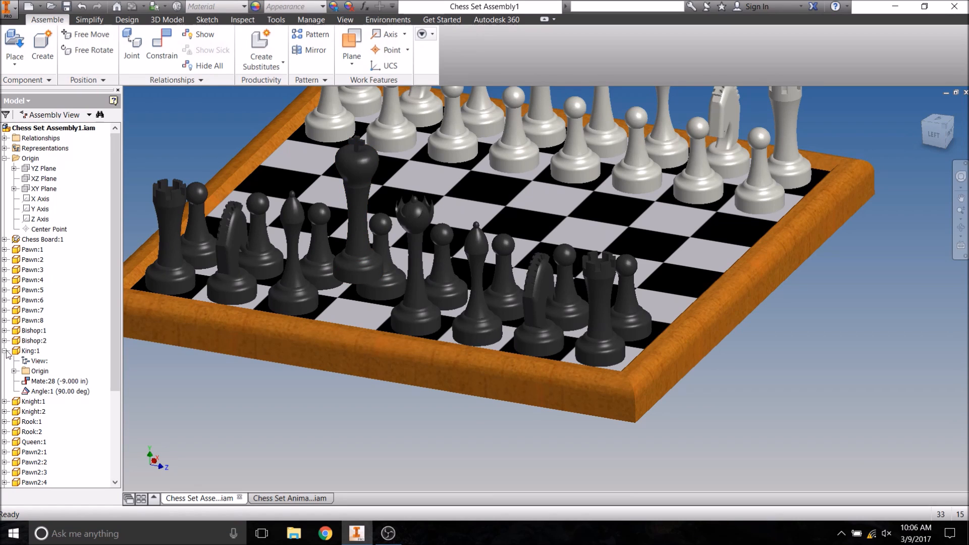
- Expand King:1's origin geometry and select its Center Point to examine where it lies on the base
{"action": "left_click", "coordinate": [14, 371]}
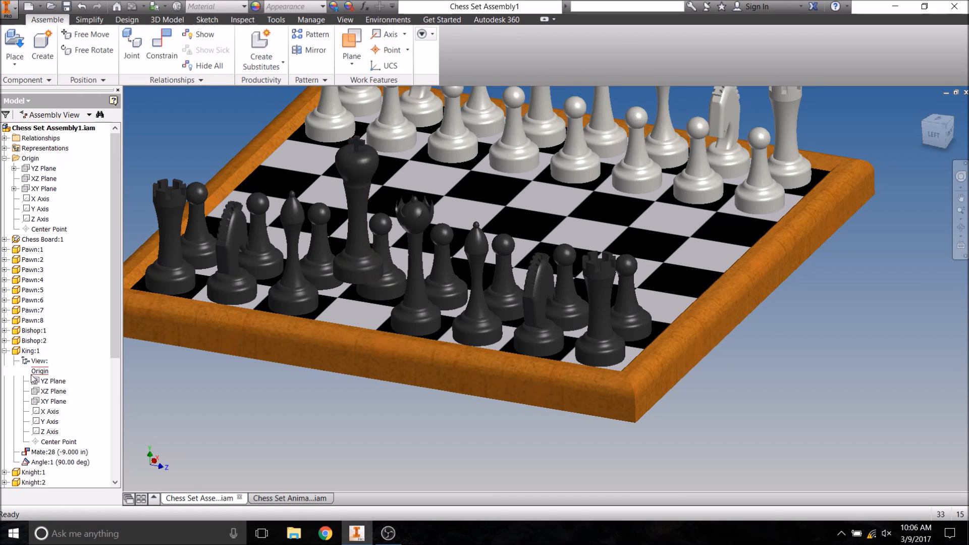
{"action": "left_click", "coordinate": [70, 443]}
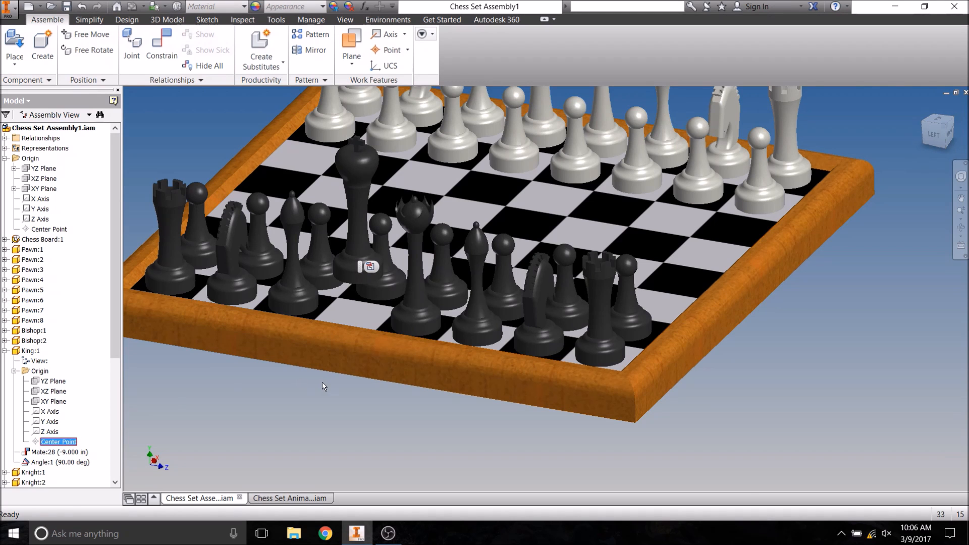
{"action": "middle_click_drag", "start_coordinate": [320, 385], "coordinate": [329, 359], "text": "shift"}
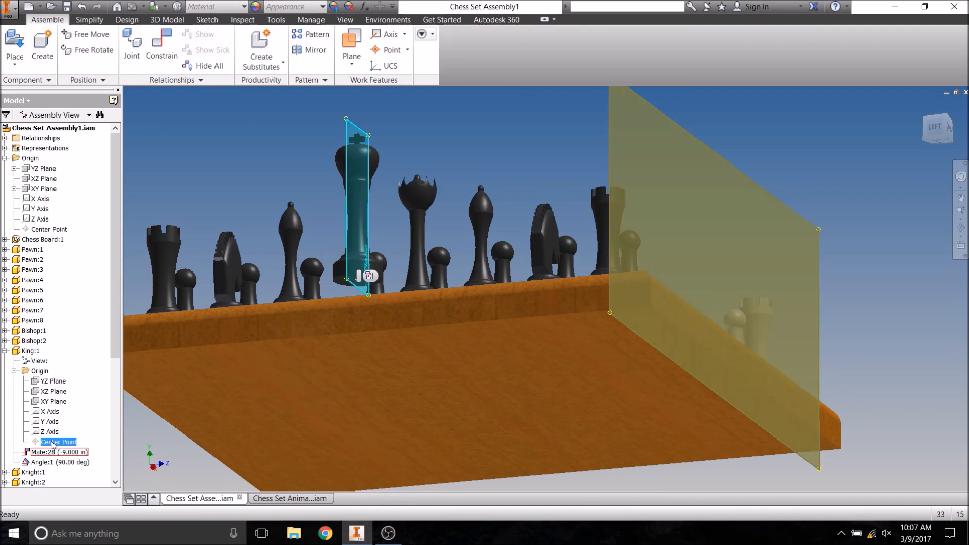
{"action": "left_click", "coordinate": [262, 151]}
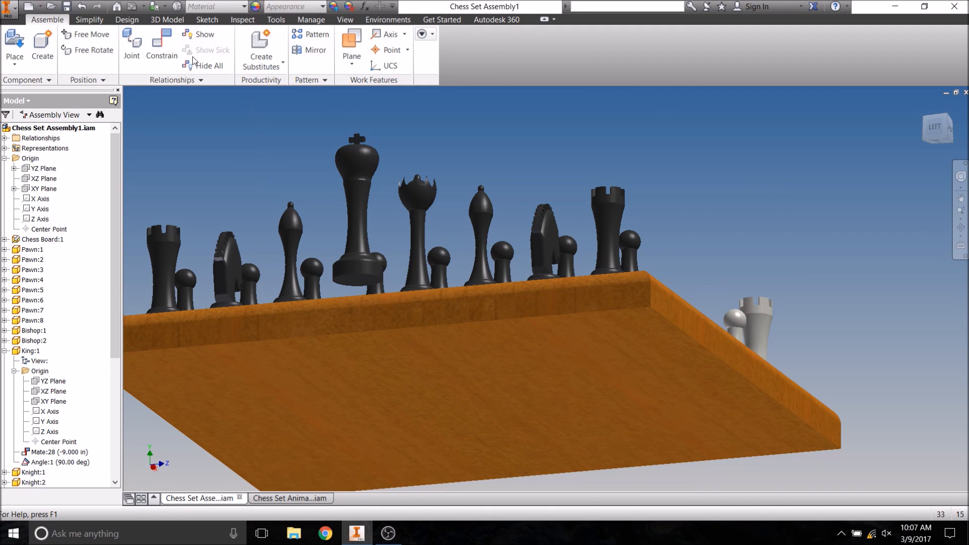
- Mate King:1's Center Point to the board's playing surface with a 0.000 in offset, and move the king back onto its starting square
{"action": "left_click", "coordinate": [162, 46]}
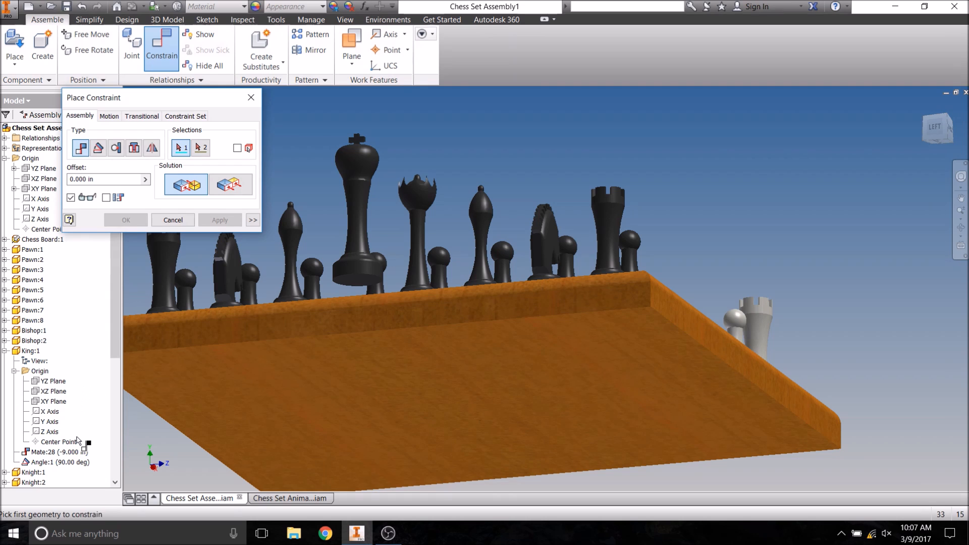
{"action": "left_click", "coordinate": [15, 370]}
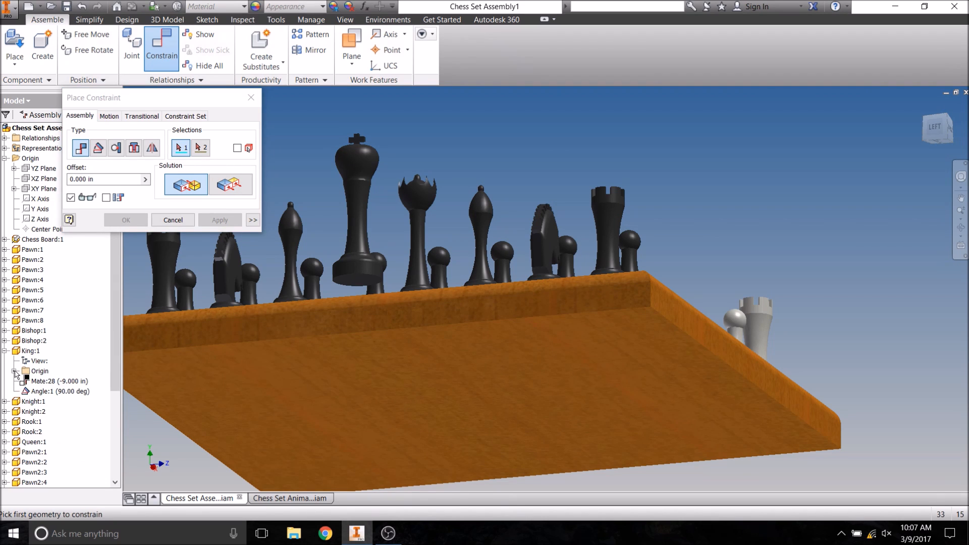
{"action": "left_click", "coordinate": [14, 371]}
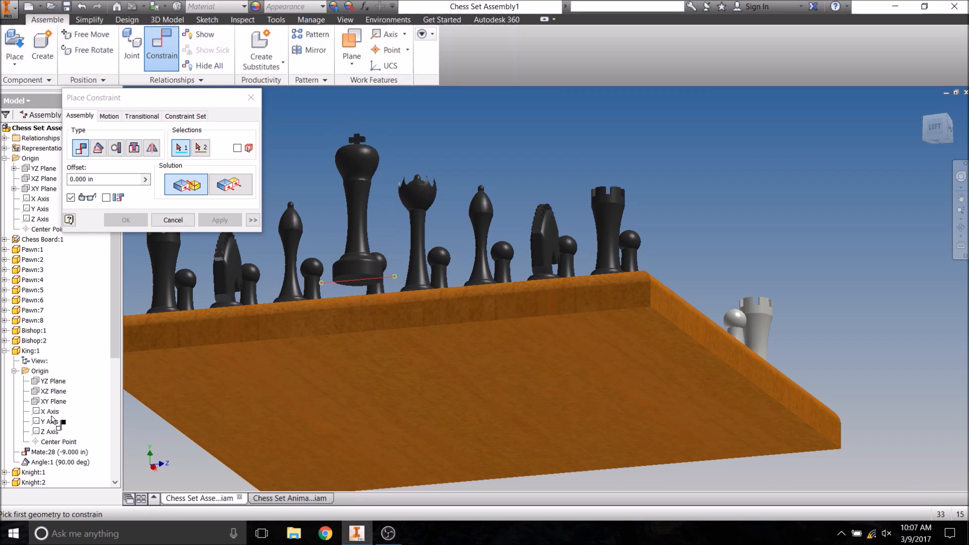
{"action": "left_click", "coordinate": [57, 442]}
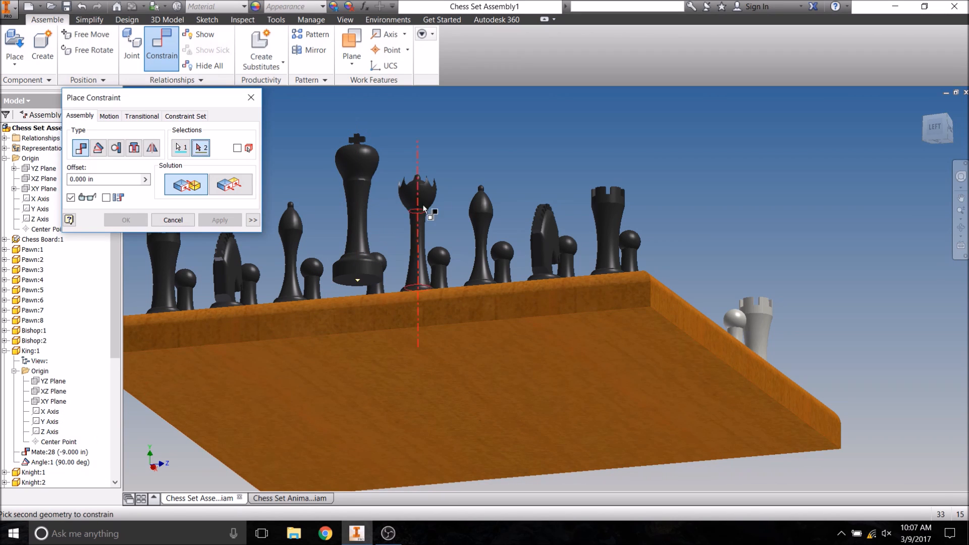
{"action": "middle_click_drag", "start_coordinate": [485, 112], "coordinate": [470, 184], "text": "shift"}
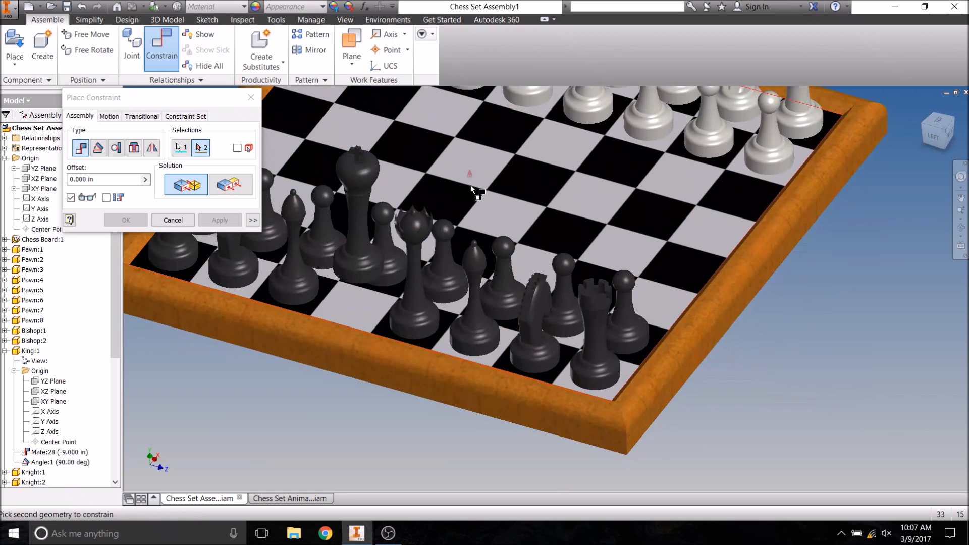
{"action": "left_click", "coordinate": [470, 185]}
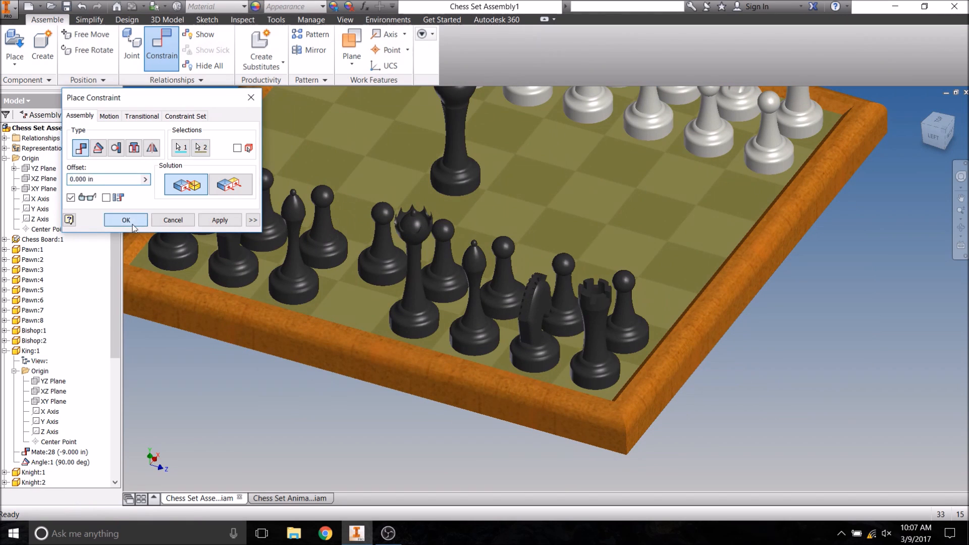
{"action": "left_click", "coordinate": [133, 221]}
{"action": "left_click_drag", "start_coordinate": [454, 174], "coordinate": [354, 298]}
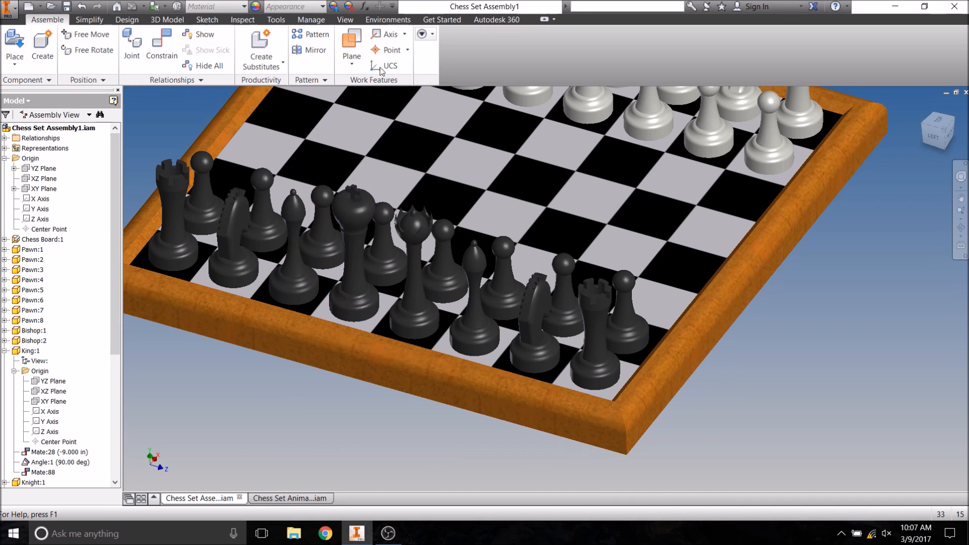
- Enter the Inventor Studio environment, open the animation timeline and set the current time to 11.3 s
{"action": "left_click", "coordinate": [396, 23]}
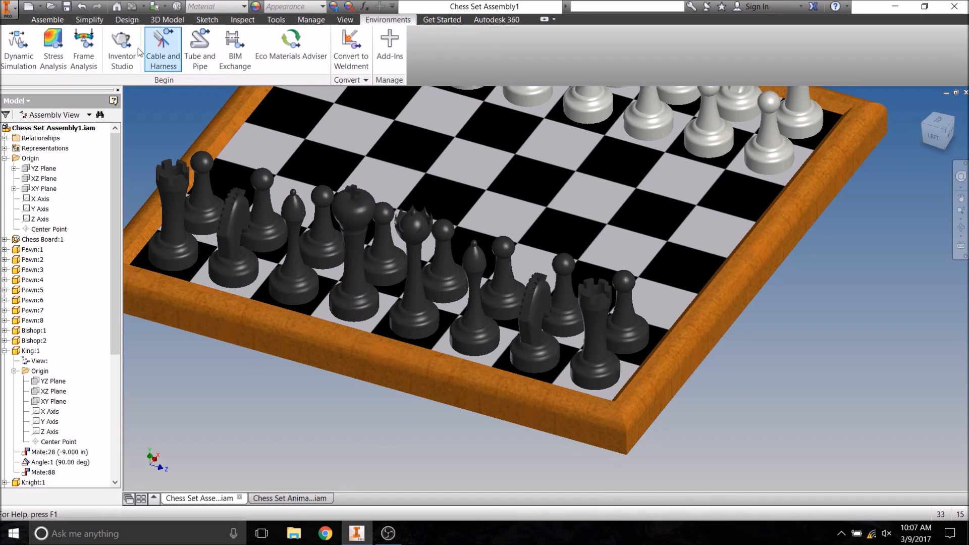
{"action": "left_click", "coordinate": [122, 49]}
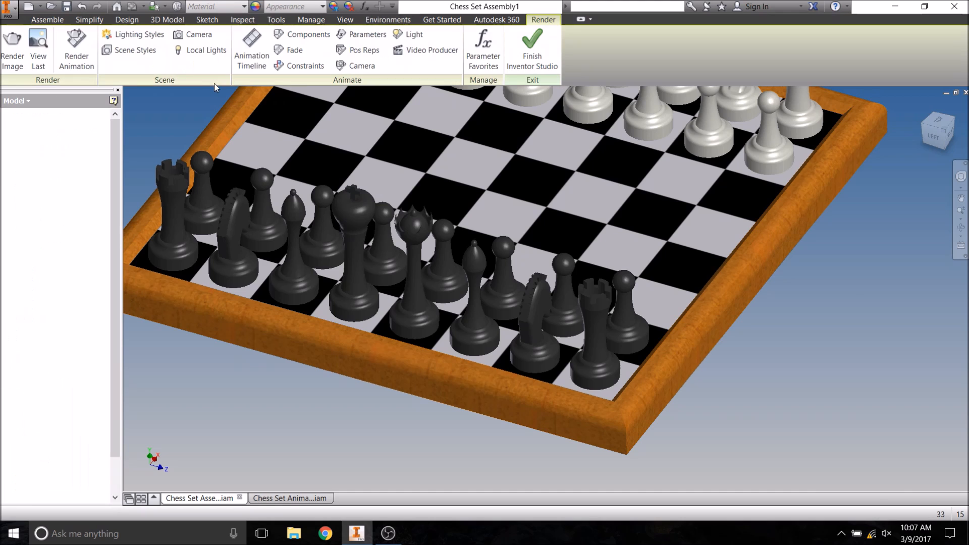
{"action": "left_click", "coordinate": [251, 47]}
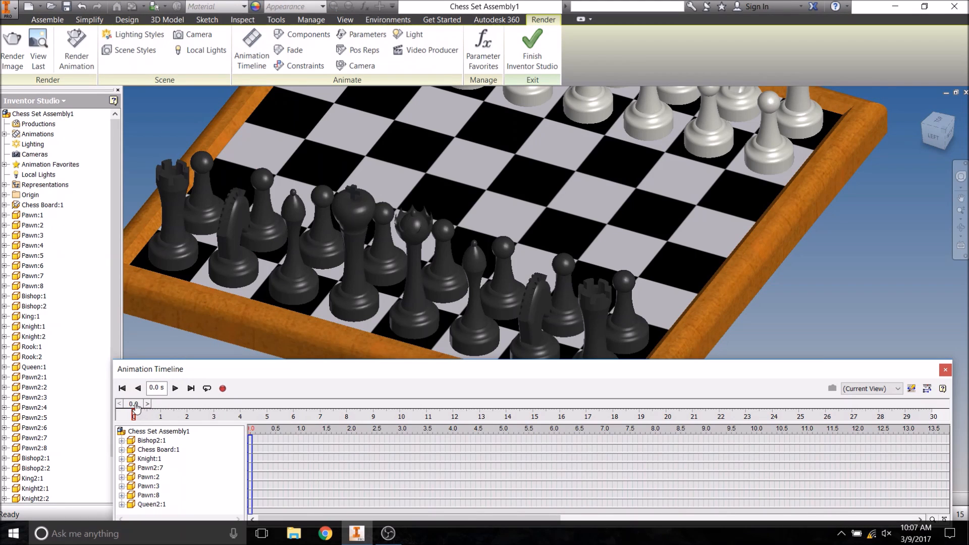
{"action": "mouse_move", "coordinate": [136, 409]}
{"action": "left_mouse_down"}
{"action": "mouse_move", "coordinate": [306, 414]}
{"action": "mouse_move", "coordinate": [321, 404]}
{"action": "mouse_move", "coordinate": [438, 404]}
{"action": "left_mouse_up"}
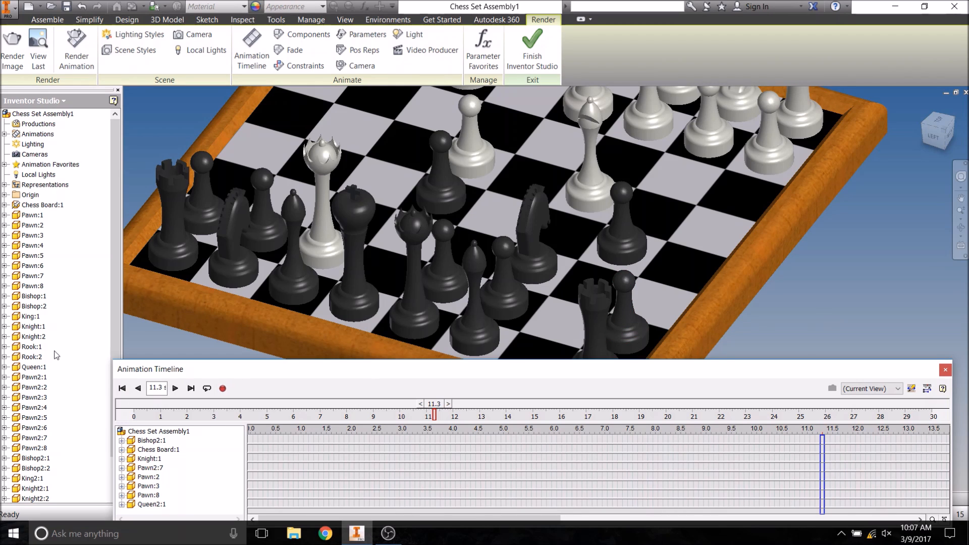
- Animate King:1's Angle:1 constraint from 90 to 180 deg, ending at 11.3 s
{"action": "left_click", "coordinate": [4, 316]}
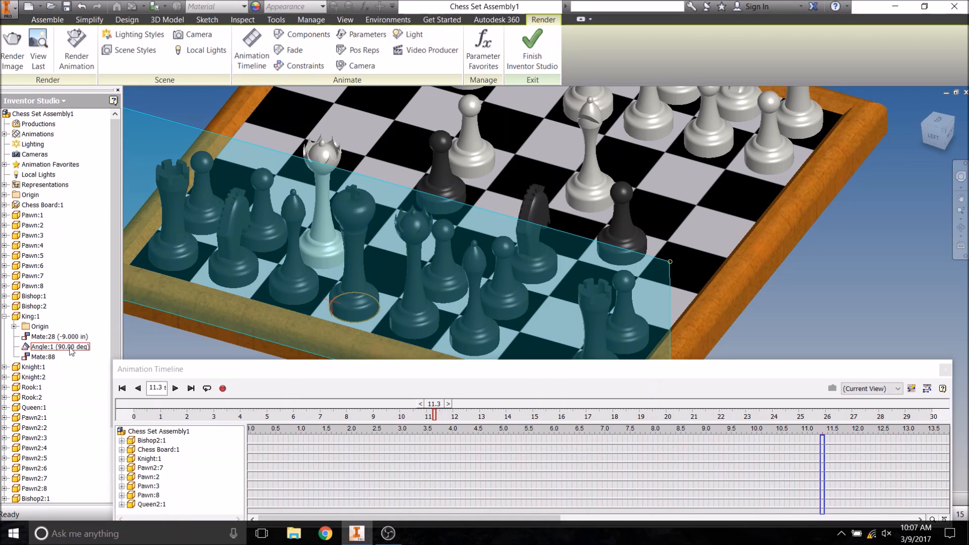
{"action": "right_click", "coordinate": [71, 349]}
{"action": "left_click", "coordinate": [95, 363]}
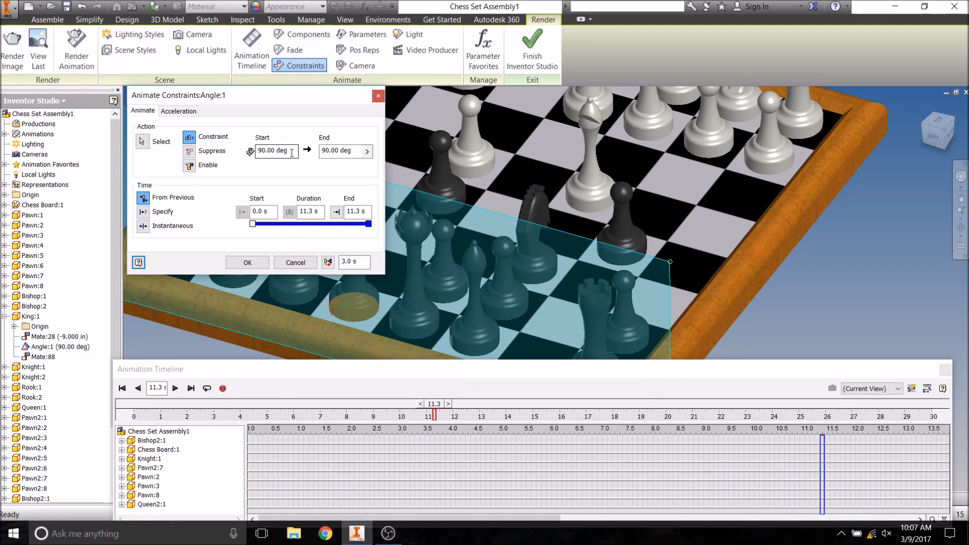
{"action": "left_click_drag", "start_coordinate": [354, 150], "coordinate": [311, 153]}
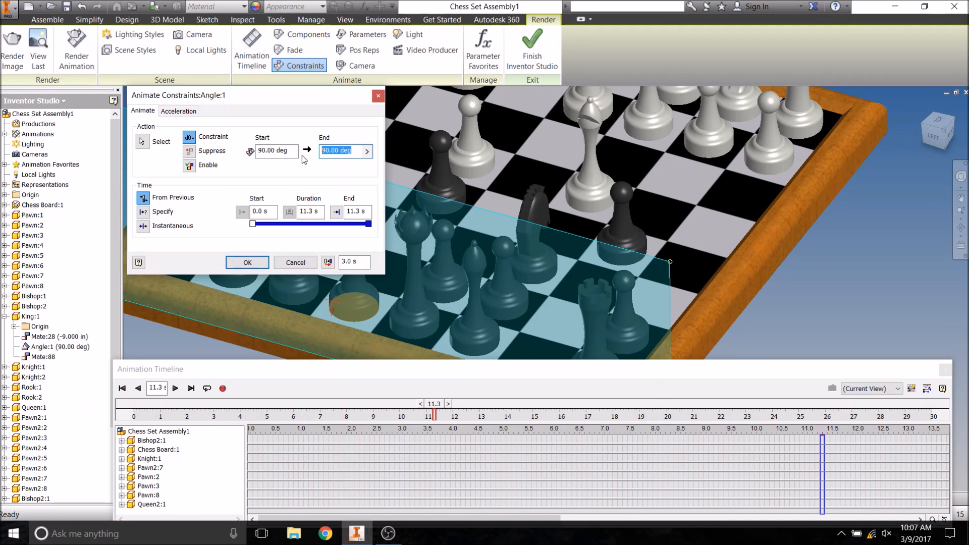
{"action": "type", "text": "180"}
{"action": "left_click", "coordinate": [247, 262]}
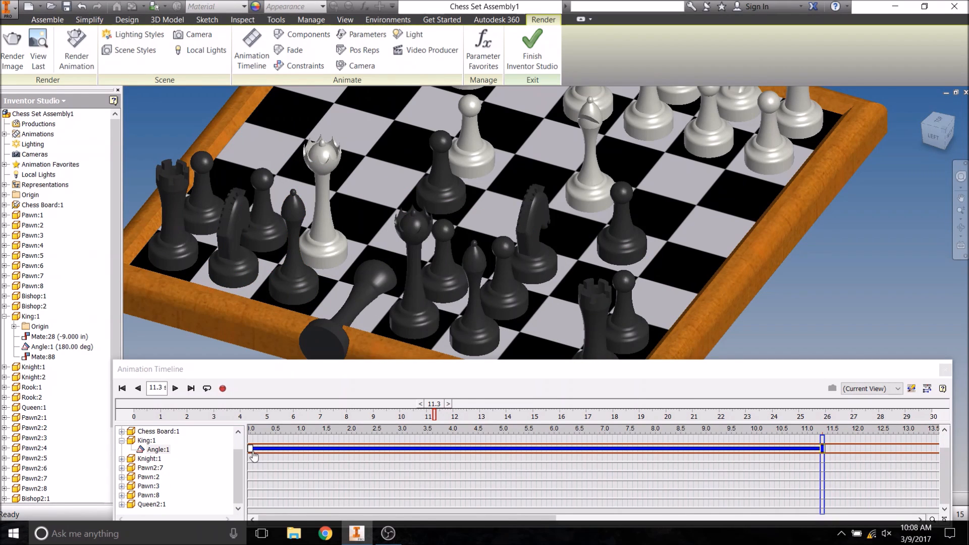
- Shorten the king's Angle:1 action on the timeline and shift it to run from about 10.9 s to 12.0 s
{"action": "left_click_drag", "start_coordinate": [250, 448], "coordinate": [768, 449]}
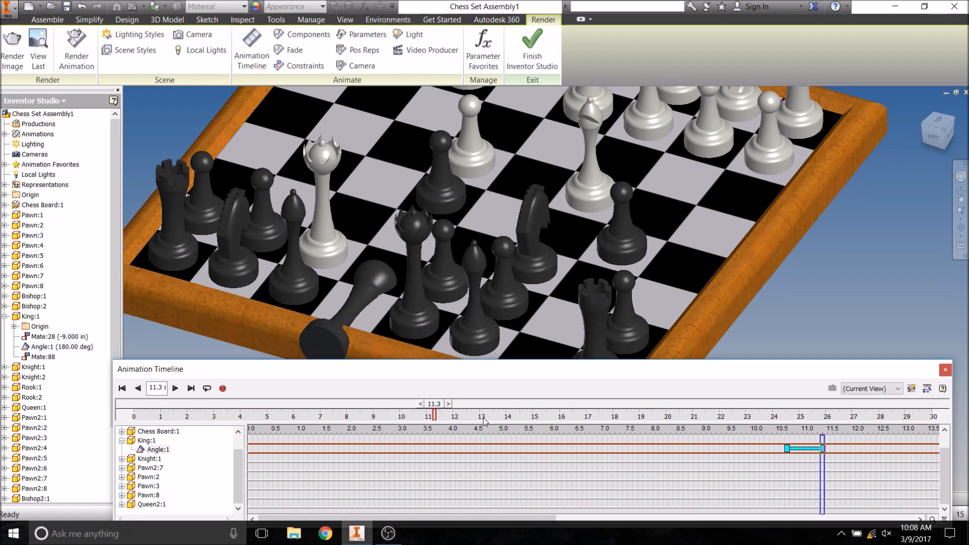
{"action": "mouse_move", "coordinate": [440, 409]}
{"action": "left_mouse_down"}
{"action": "mouse_move", "coordinate": [386, 408]}
{"action": "mouse_move", "coordinate": [429, 416]}
{"action": "left_mouse_up"}
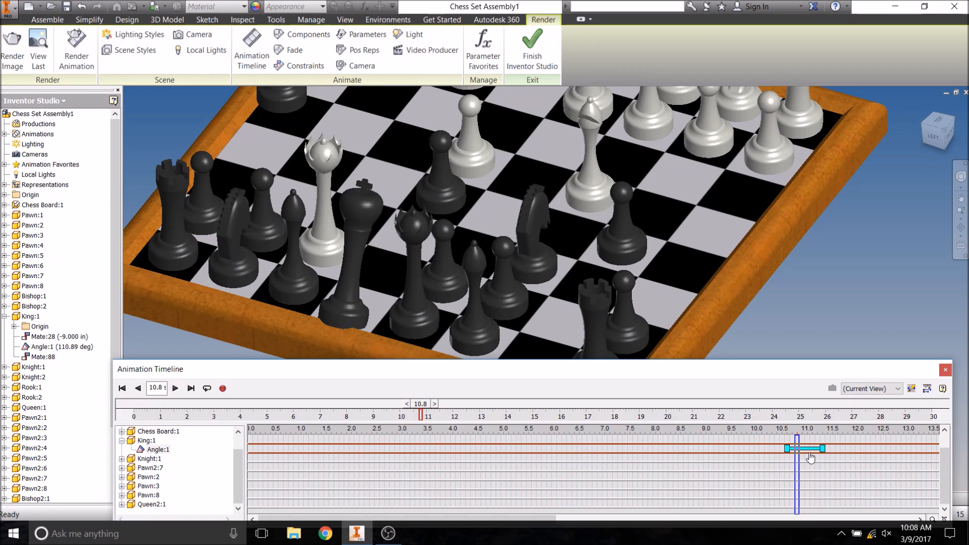
{"action": "left_click_drag", "start_coordinate": [811, 457], "coordinate": [824, 454]}
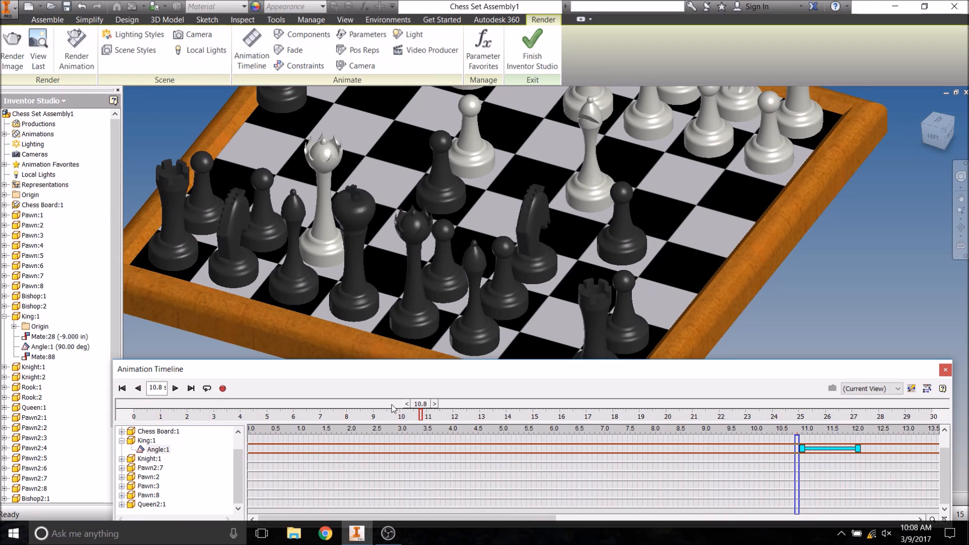
- Play the animation from 10.3 s to check the king's fall, rewind it to the start and exit Inventor Studio
{"action": "left_click_drag", "start_coordinate": [408, 404], "coordinate": [405, 404]}
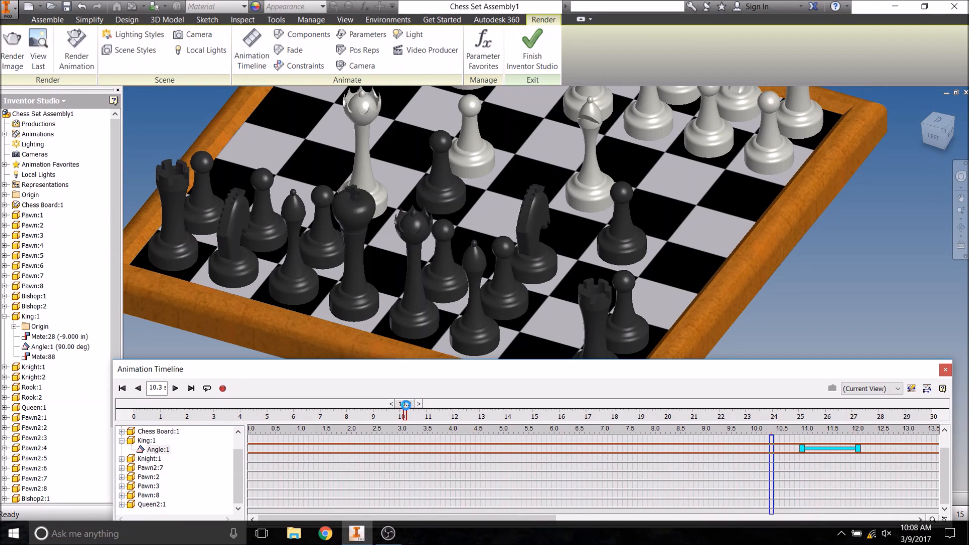
{"action": "left_click", "coordinate": [176, 388]}
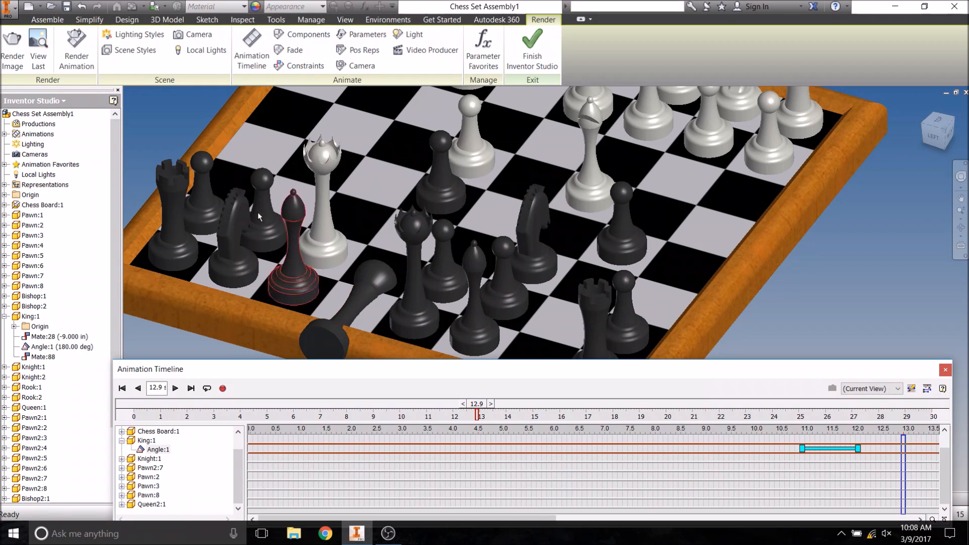
{"action": "left_click", "coordinate": [122, 388]}
{"action": "left_click", "coordinate": [527, 45]}
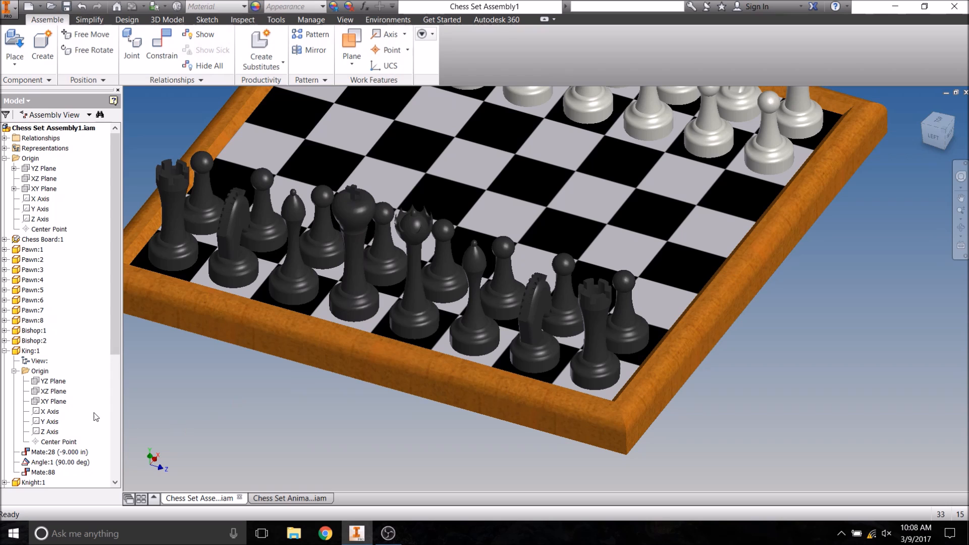
{"action": "left_click", "coordinate": [73, 443]}
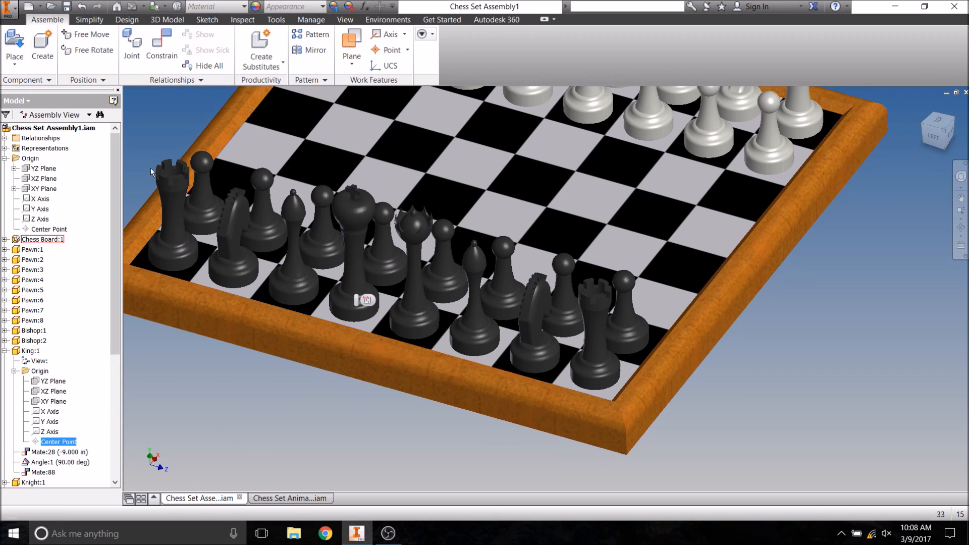
{"action": "left_click", "coordinate": [161, 49]}
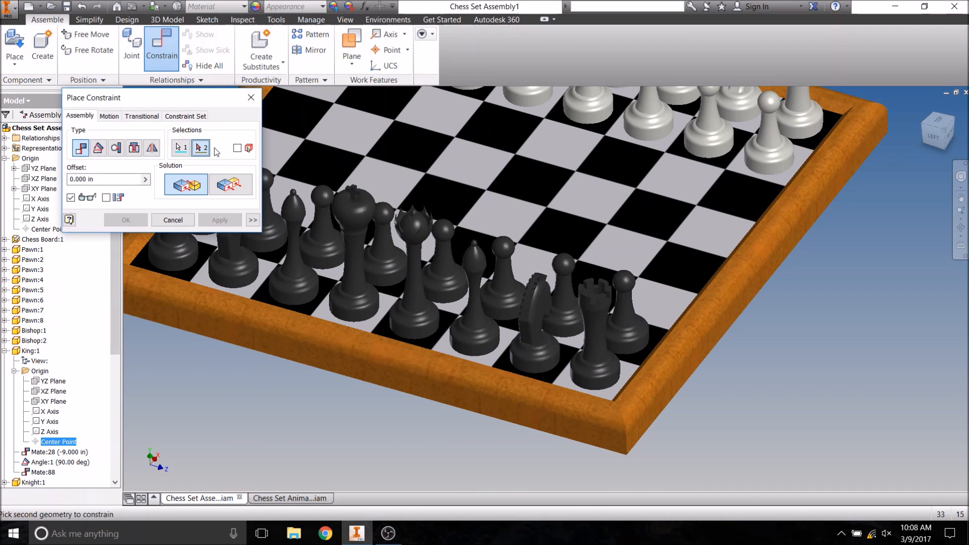
{"action": "left_click", "coordinate": [251, 97]}
- Mate King:1's Center Point to the assembly's YZ Plane with a 1 in offset
{"action": "left_click", "coordinate": [161, 49]}
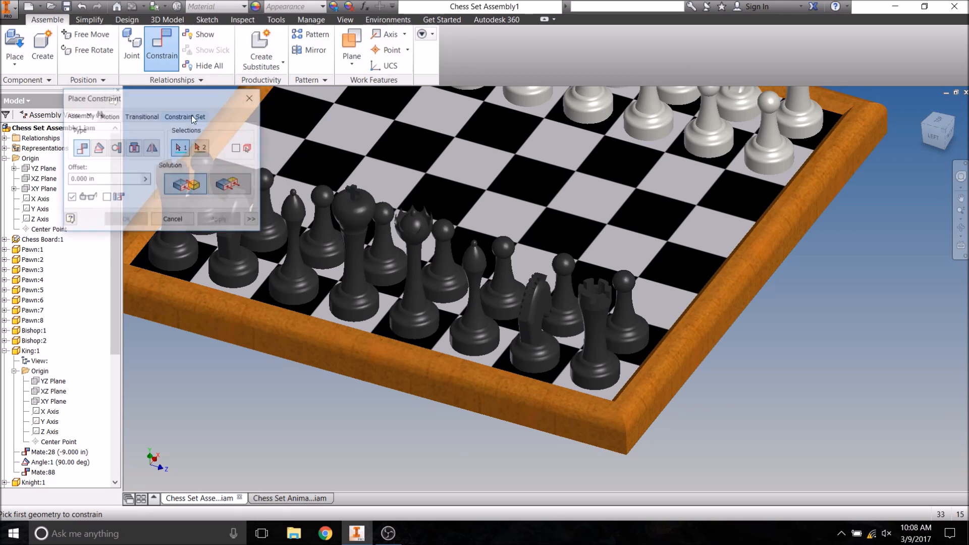
{"action": "left_click", "coordinate": [54, 443]}
{"action": "left_click_drag", "start_coordinate": [159, 101], "coordinate": [192, 98]}
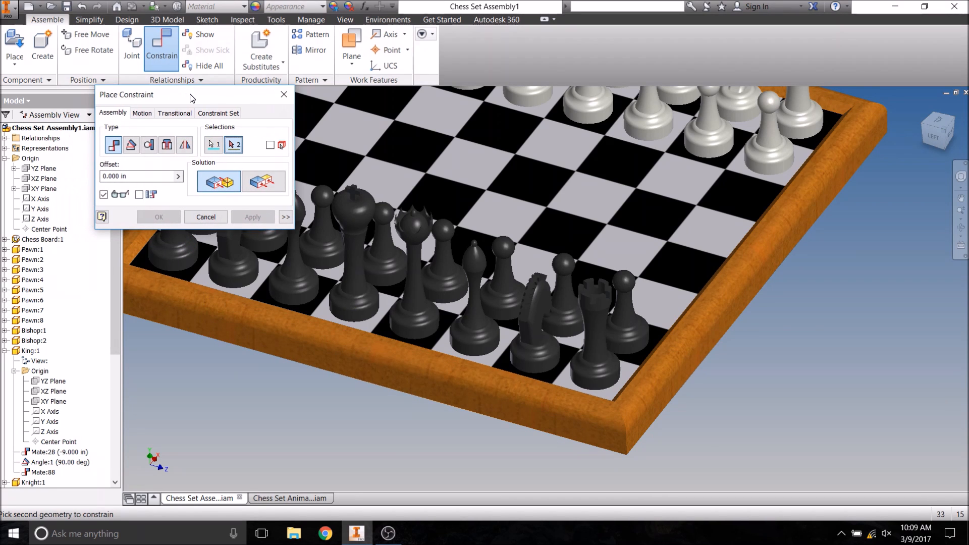
{"action": "left_click", "coordinate": [5, 158]}
{"action": "left_click", "coordinate": [5, 158]}
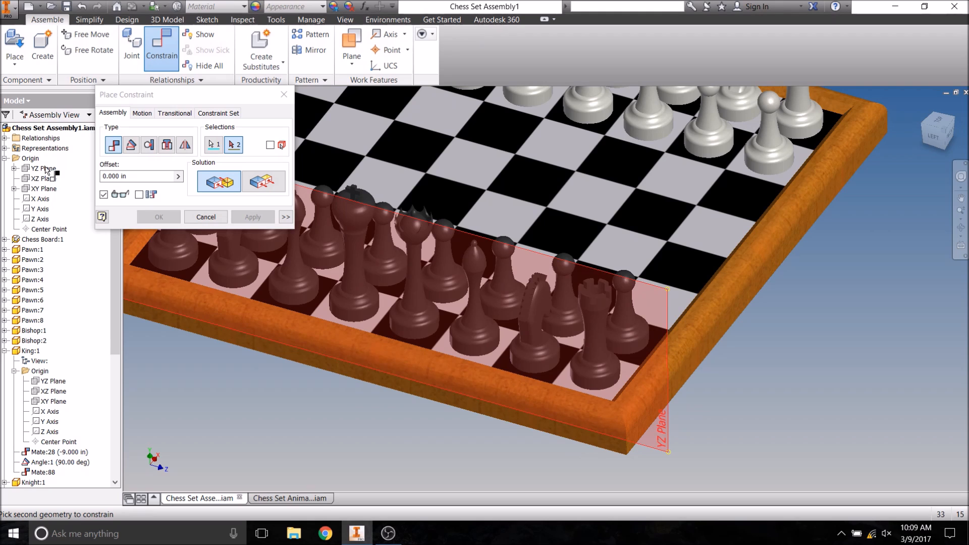
{"action": "left_click", "coordinate": [46, 170]}
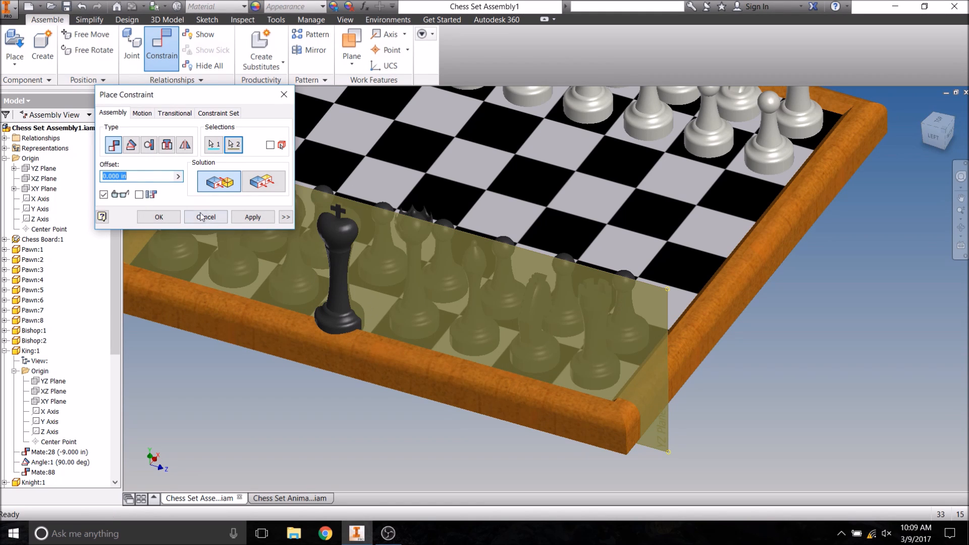
{"action": "type", "text": "1"}
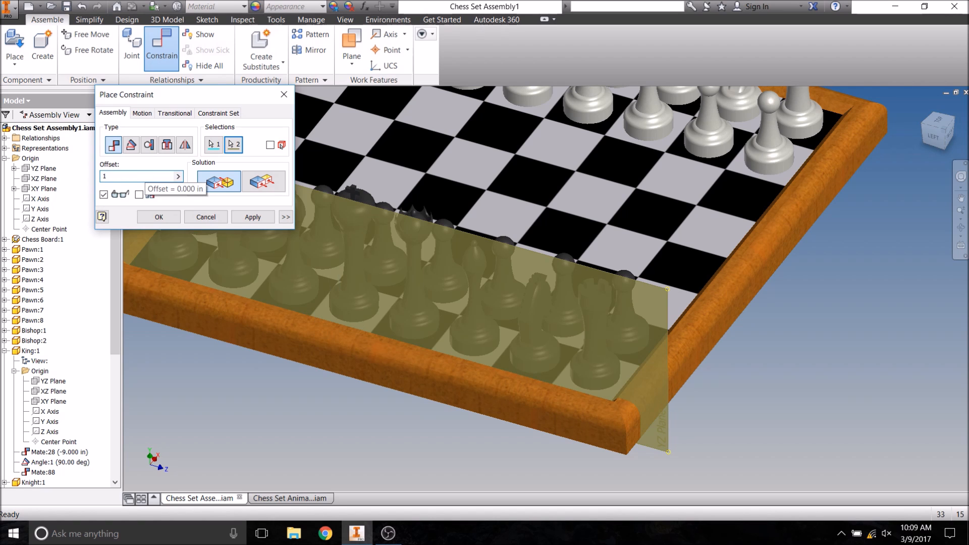
{"action": "left_click", "coordinate": [159, 217]}
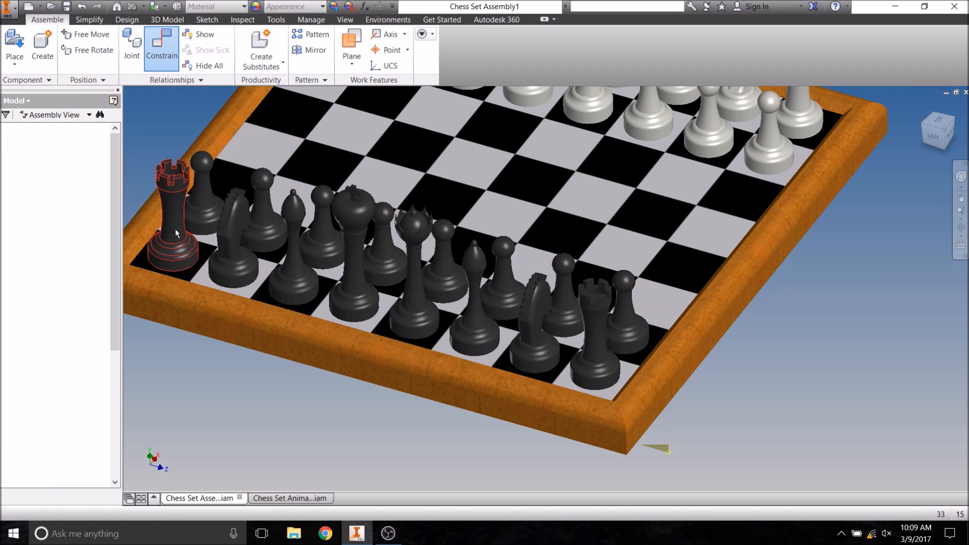
- Enter the Inventor Studio environment, open the animation timeline and set the current time to 11.9 s
{"action": "left_click", "coordinate": [378, 20]}
{"action": "left_click", "coordinate": [124, 51]}
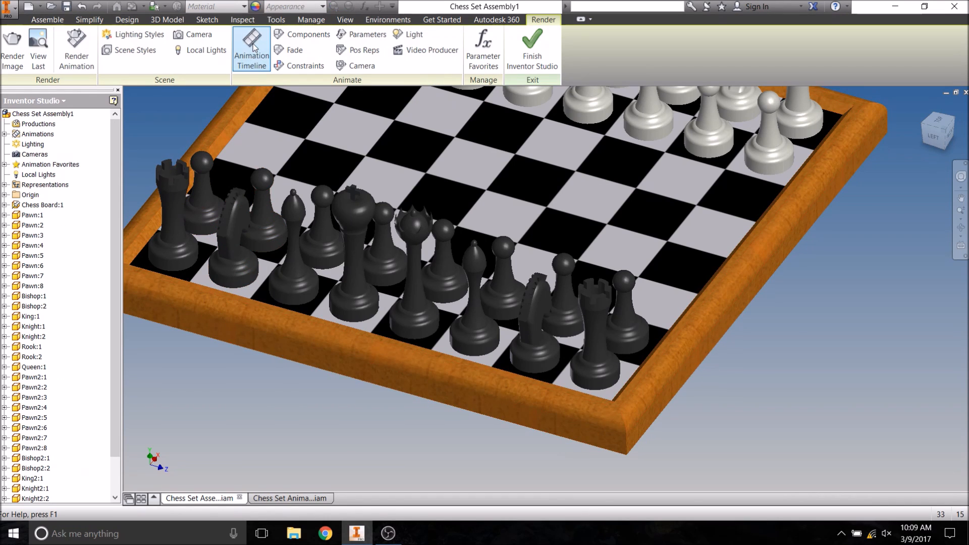
{"action": "left_click", "coordinate": [252, 49]}
{"action": "left_click_drag", "start_coordinate": [135, 404], "coordinate": [453, 422]}
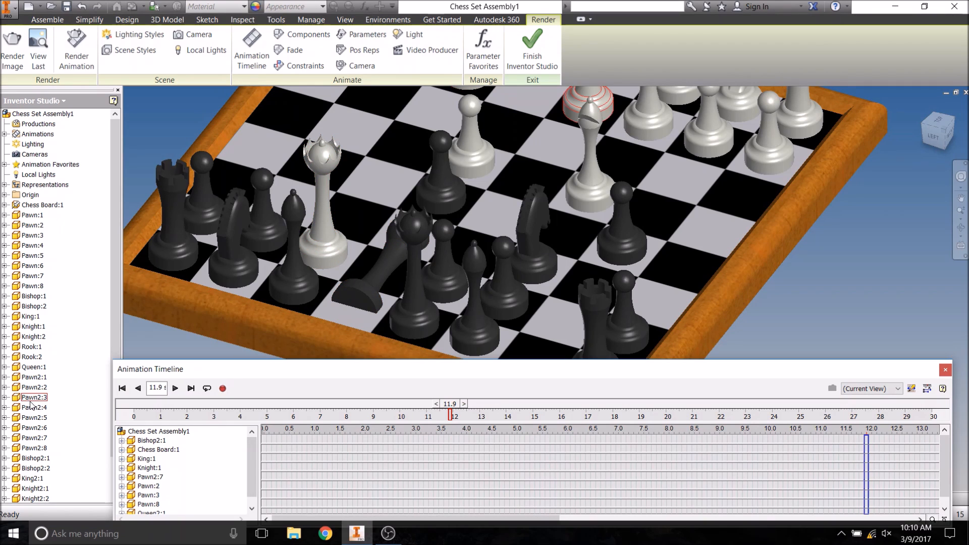
- Animate King:1's Mate:88 constraint from 0.000 in to 0.75 in, ending at 11.9 s
{"action": "left_click", "coordinate": [4, 316]}
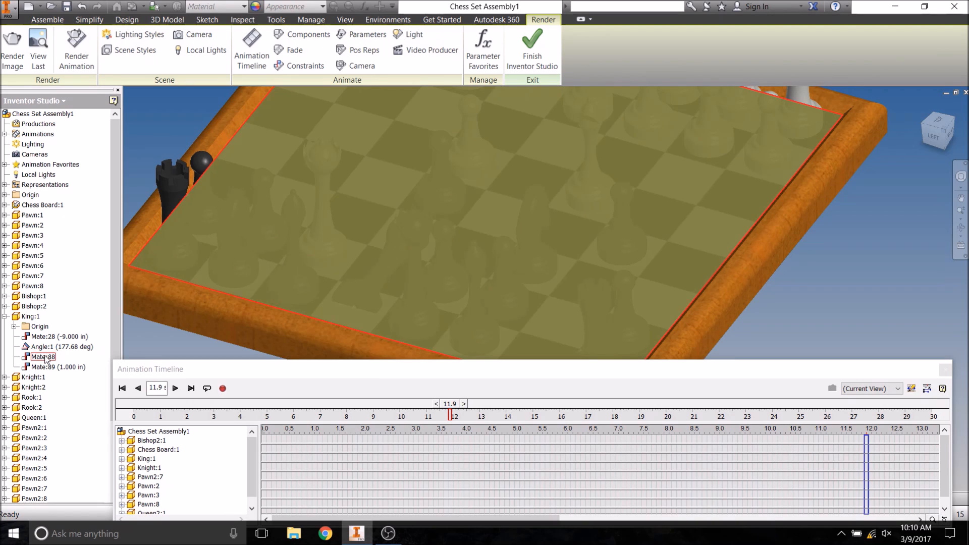
{"action": "scroll", "coordinate": [237, 285], "scroll_direction": "up", "scroll_amount": 2}
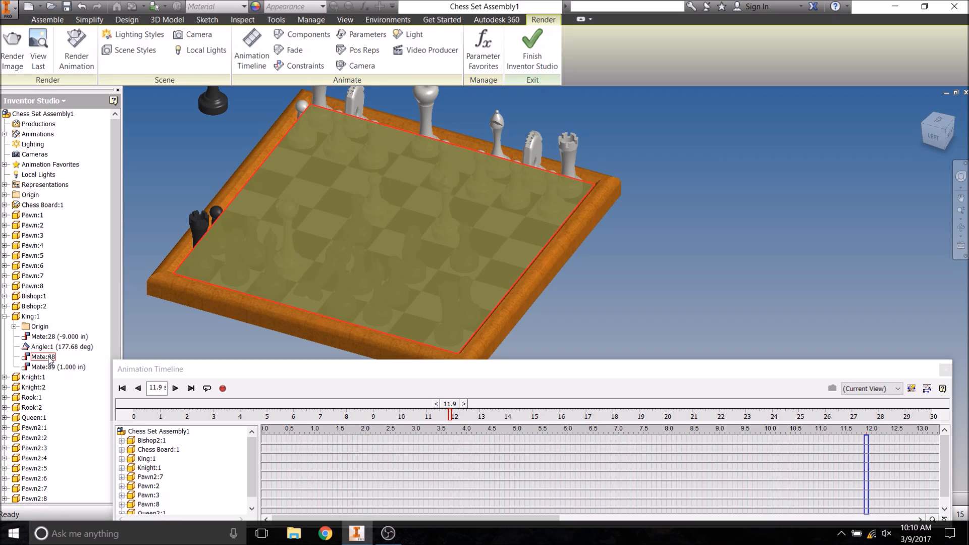
{"action": "right_click", "coordinate": [49, 360]}
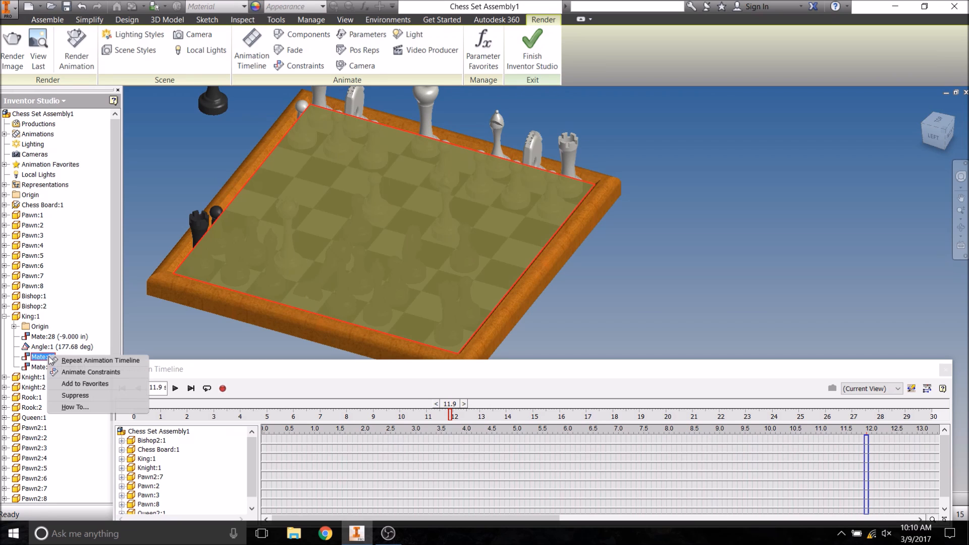
{"action": "left_click", "coordinate": [75, 376]}
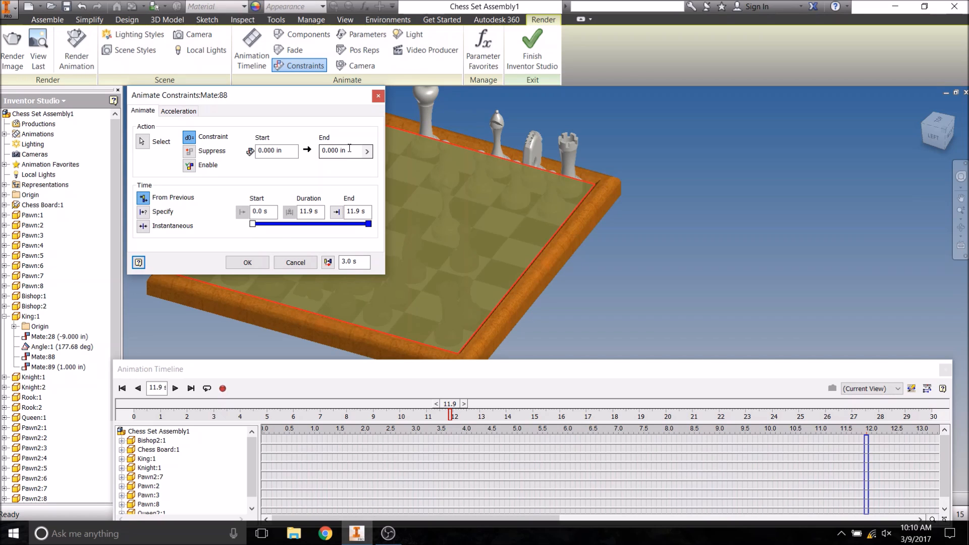
{"action": "left_click_drag", "start_coordinate": [349, 148], "coordinate": [316, 150]}
{"action": "type", "text": ".75"}
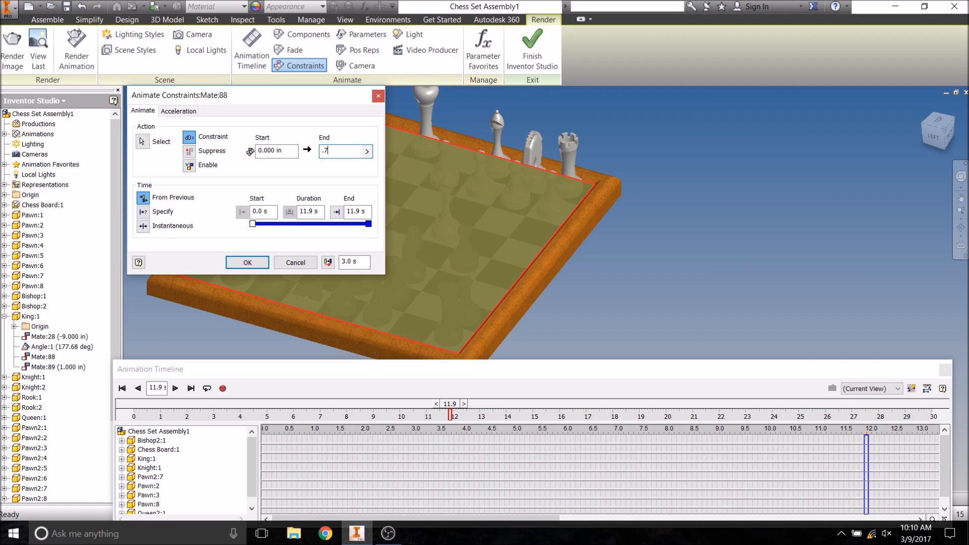
{"action": "left_click", "coordinate": [245, 264]}
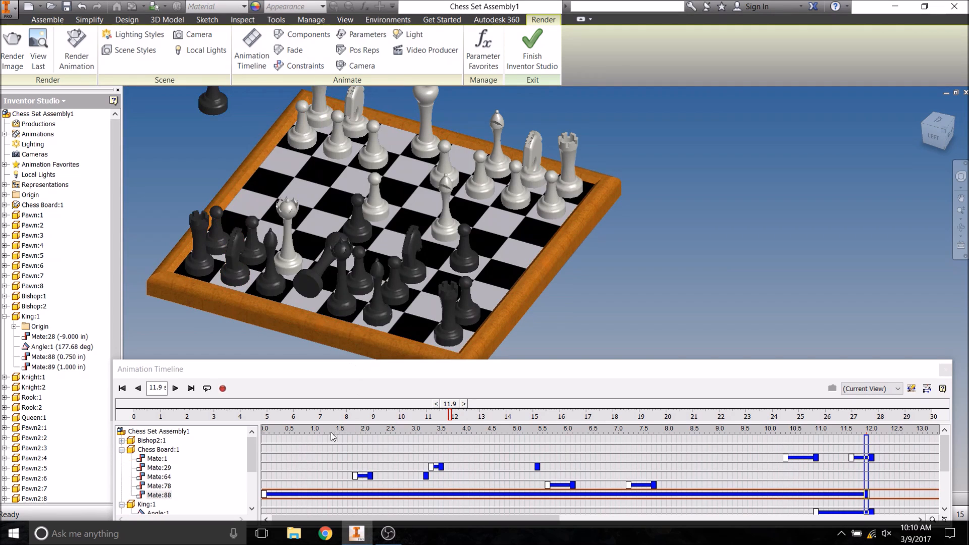
- Retime the king's Mate:88 action to match the Angle:1 action, from about 10.9 s to 12.0 s
{"action": "left_click", "coordinate": [122, 449]}
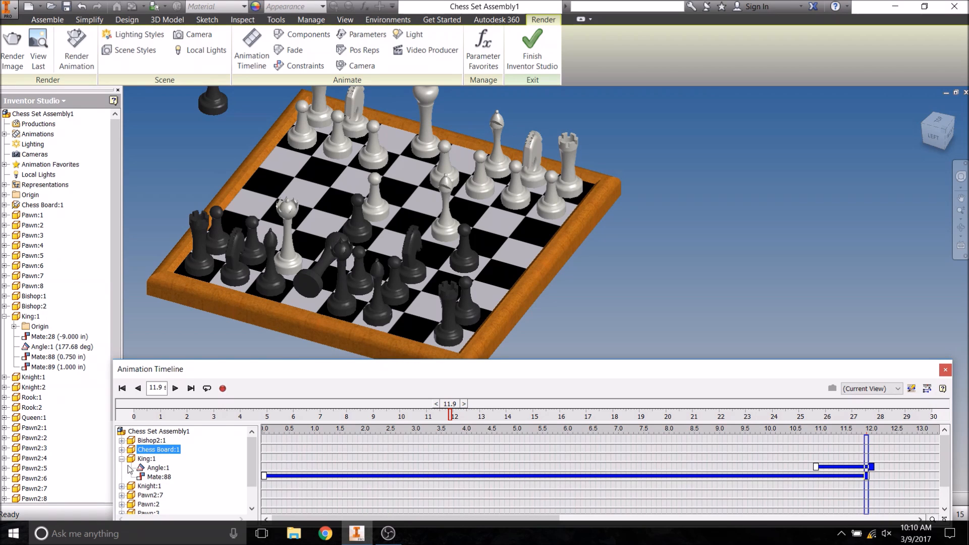
{"action": "left_click_drag", "start_coordinate": [264, 476], "coordinate": [841, 478]}
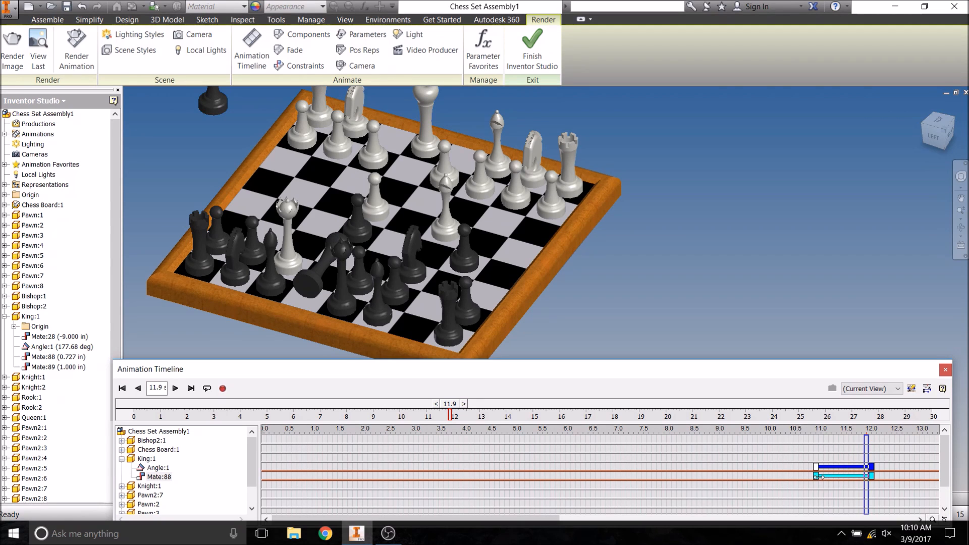
{"action": "left_click", "coordinate": [785, 475]}
{"action": "mouse_move", "coordinate": [833, 474]}
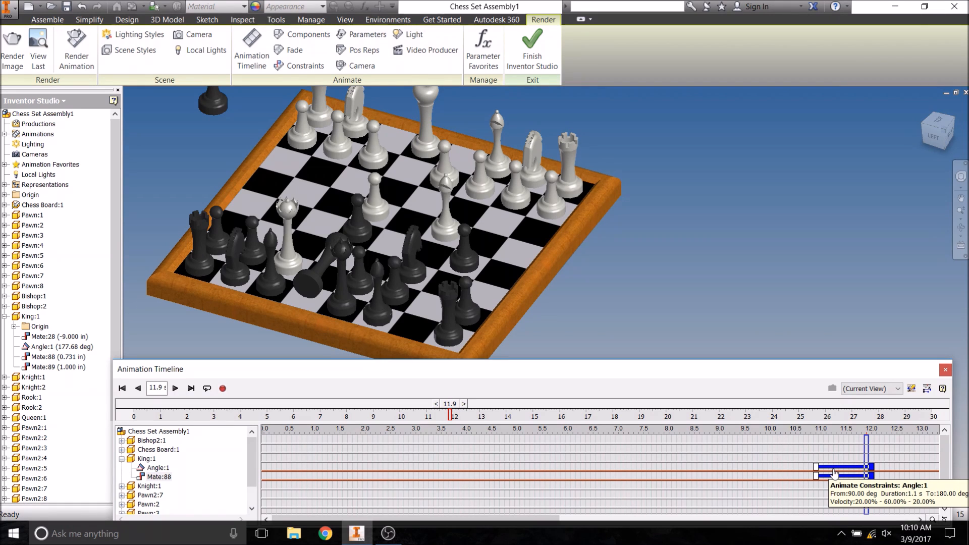
- Play the animation from 10.5 s and examine the fallen king up close
{"action": "left_click_drag", "start_coordinate": [449, 408], "coordinate": [413, 415]}
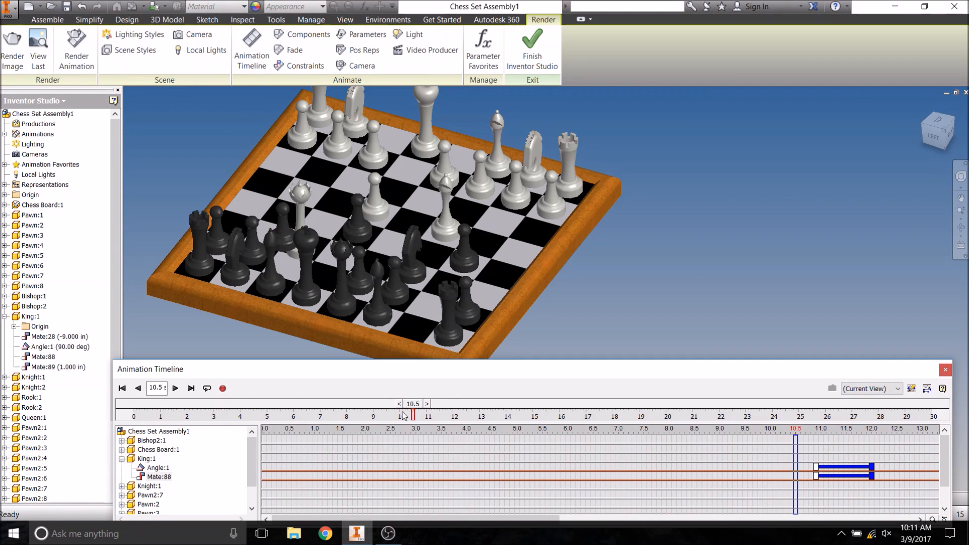
{"action": "left_click", "coordinate": [174, 389]}
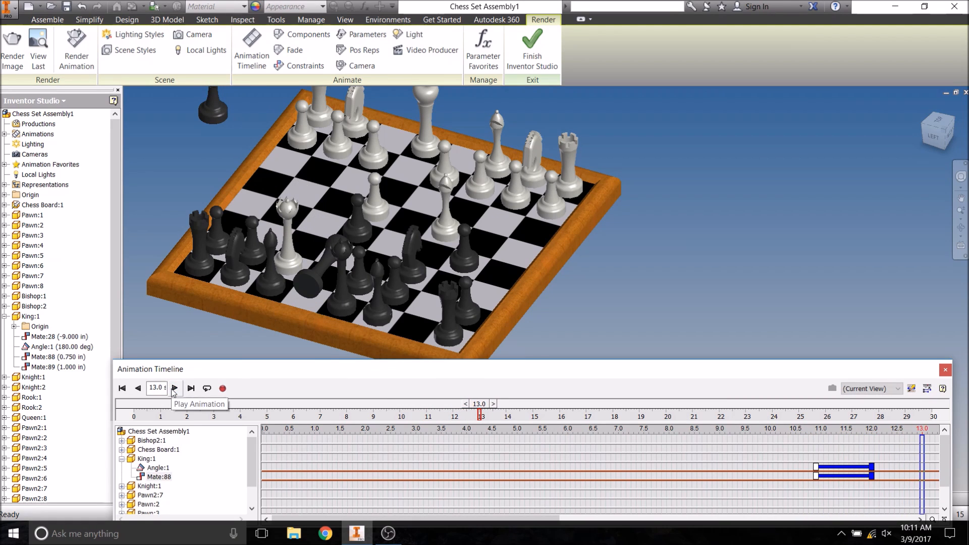
{"action": "scroll", "coordinate": [329, 308], "scroll_direction": "up", "scroll_amount": 5}
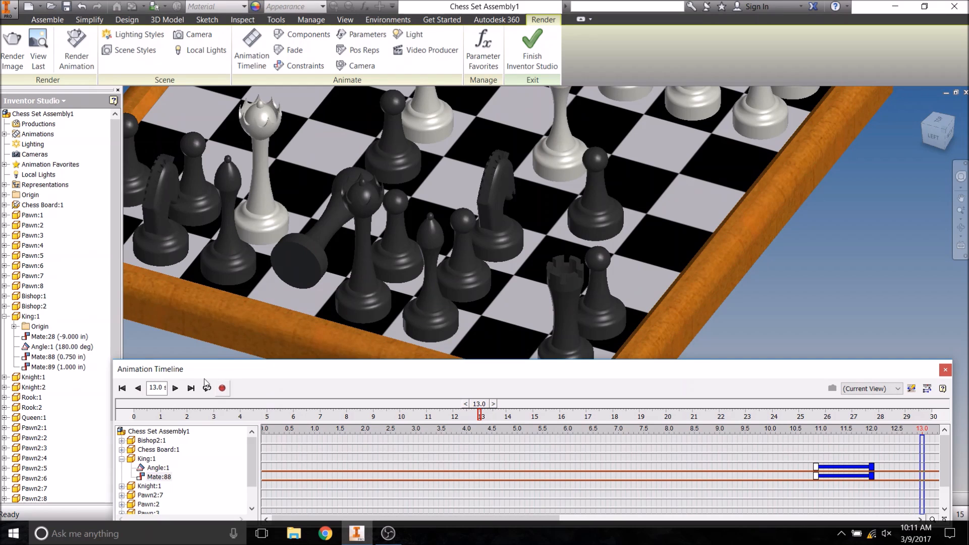
- Shorten the king's Mate:88 action to end at about 11.6 s and replay the king's fall
{"action": "left_click_drag", "start_coordinate": [478, 410], "coordinate": [445, 411]}
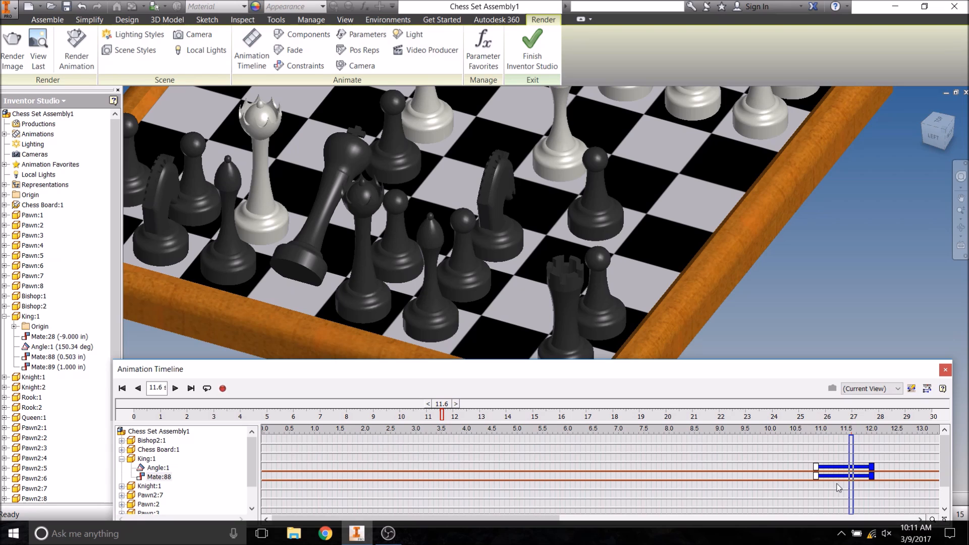
{"action": "mouse_move", "coordinate": [836, 482]}
{"action": "left_click_drag", "start_coordinate": [875, 477], "coordinate": [853, 476]}
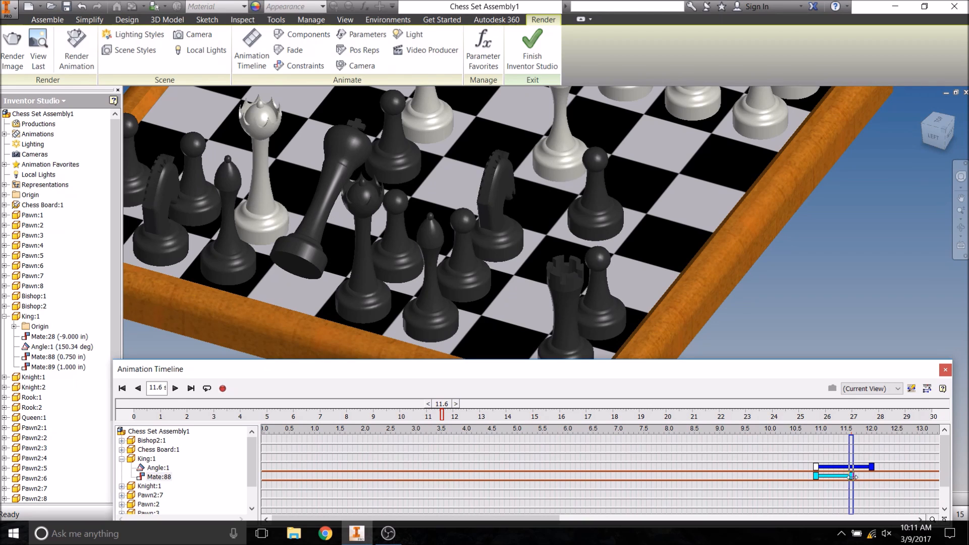
{"action": "left_click_drag", "start_coordinate": [441, 404], "coordinate": [412, 407]}
{"action": "left_click", "coordinate": [175, 388]}
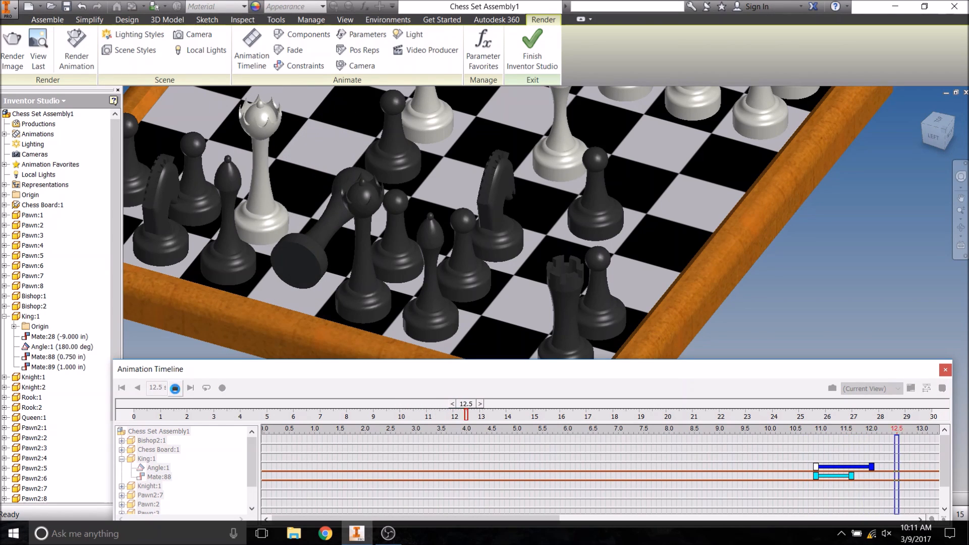
- Stop the playback and hide the black queen blocking the view of the fallen king
{"action": "left_click", "coordinate": [175, 388]}
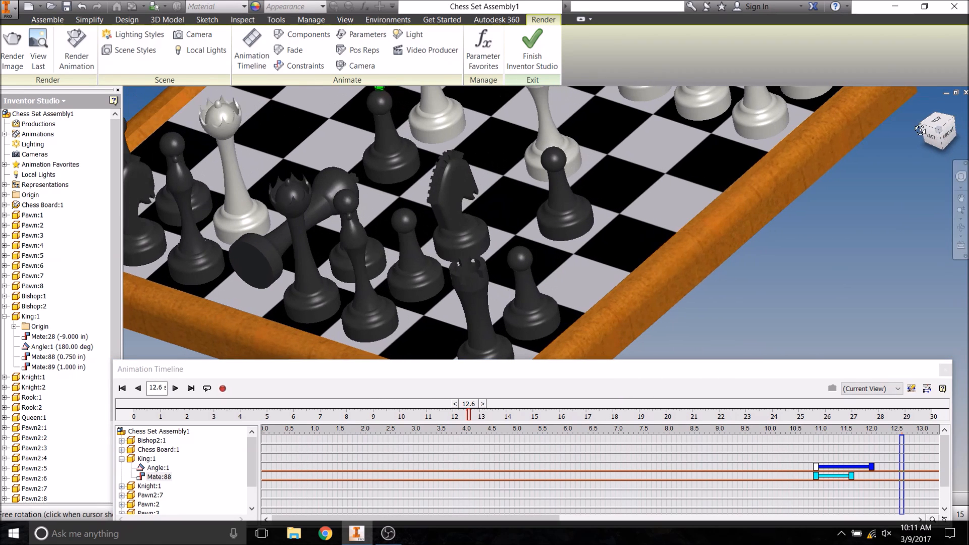
{"action": "left_click", "coordinate": [948, 129]}
{"action": "left_click", "coordinate": [949, 129]}
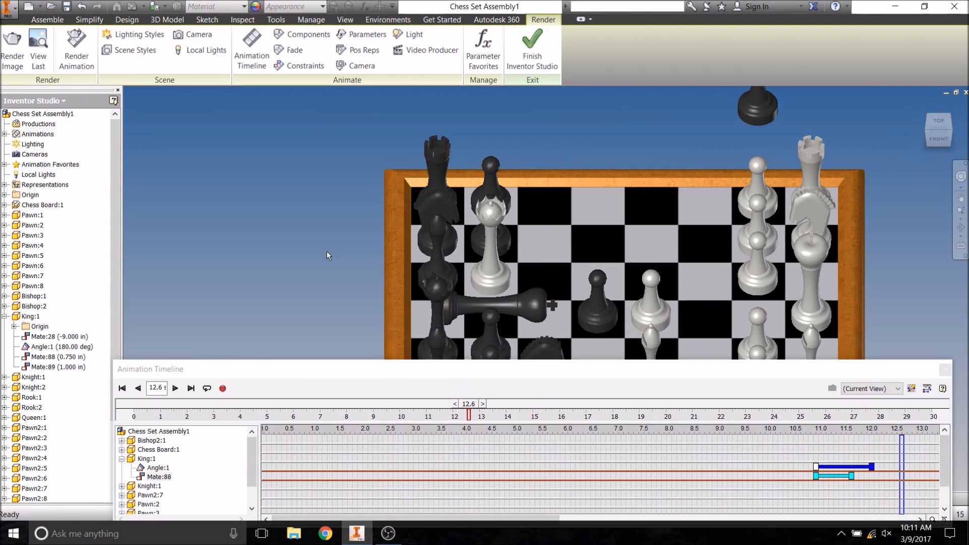
{"action": "right_click", "coordinate": [437, 301]}
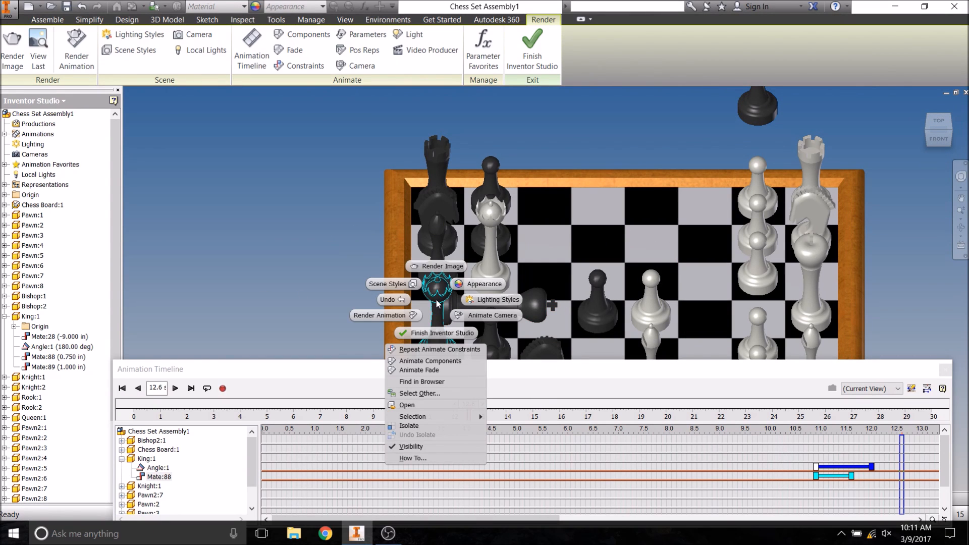
{"action": "left_click", "coordinate": [399, 446]}
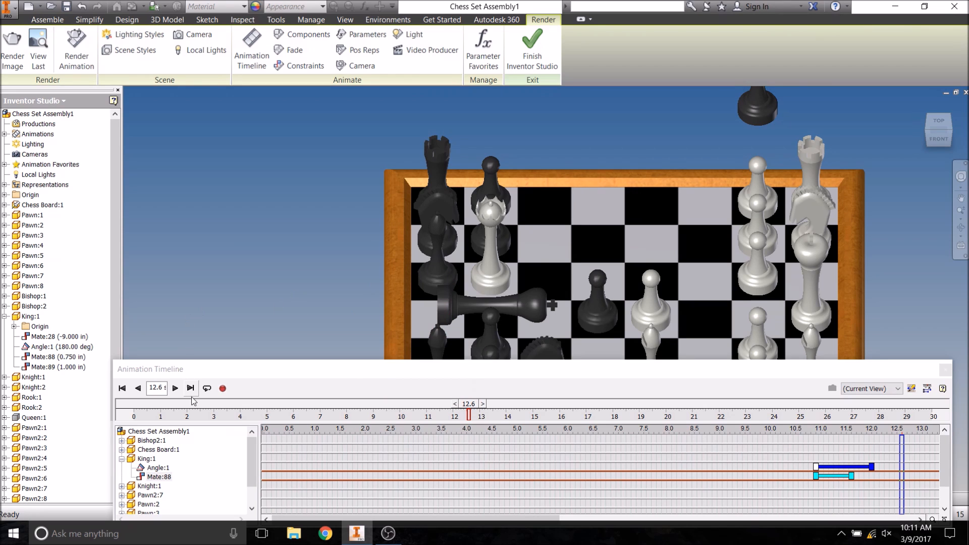
- Replay the black king's fall from 10.6 s with the queen hidden
{"action": "left_click_drag", "start_coordinate": [470, 409], "coordinate": [418, 411]}
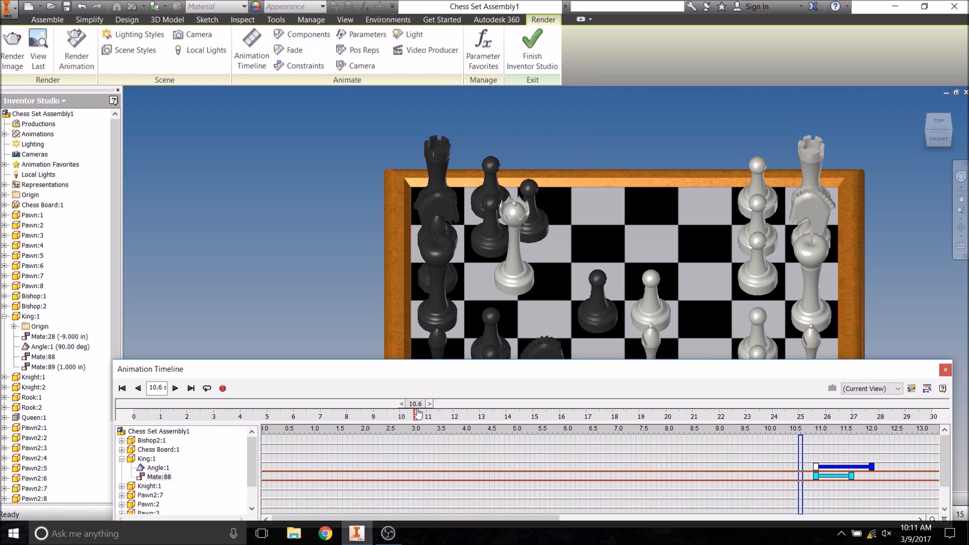
{"action": "left_click", "coordinate": [174, 388]}
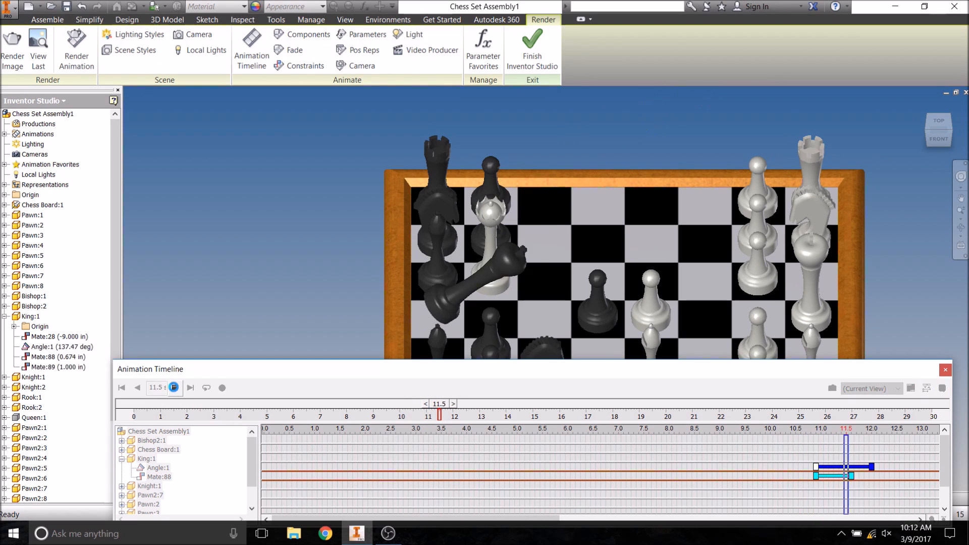
{"action": "left_click", "coordinate": [174, 387]}
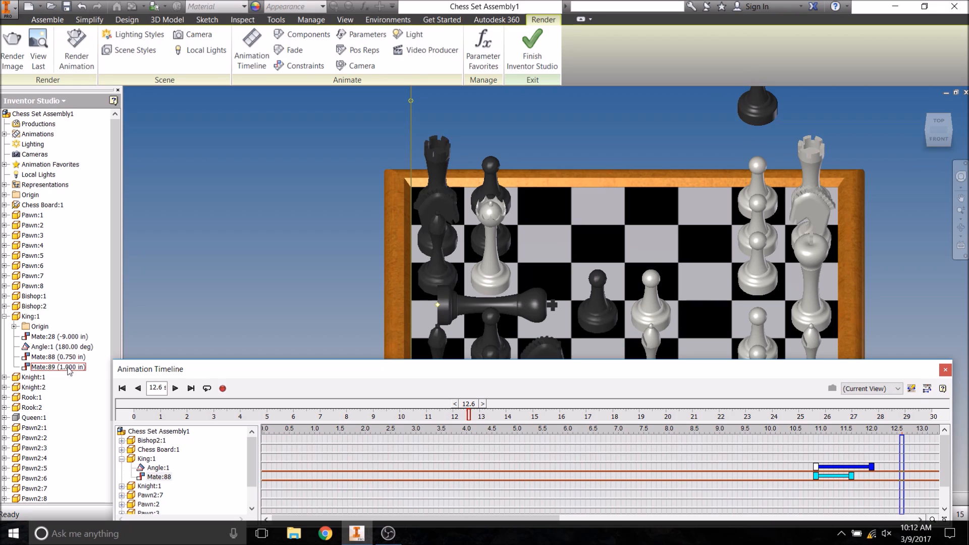
- Animate King:1's Mate:89 constraint from 1.000 in to 1.5 in, ending at 12.6 s
{"action": "right_click", "coordinate": [69, 371]}
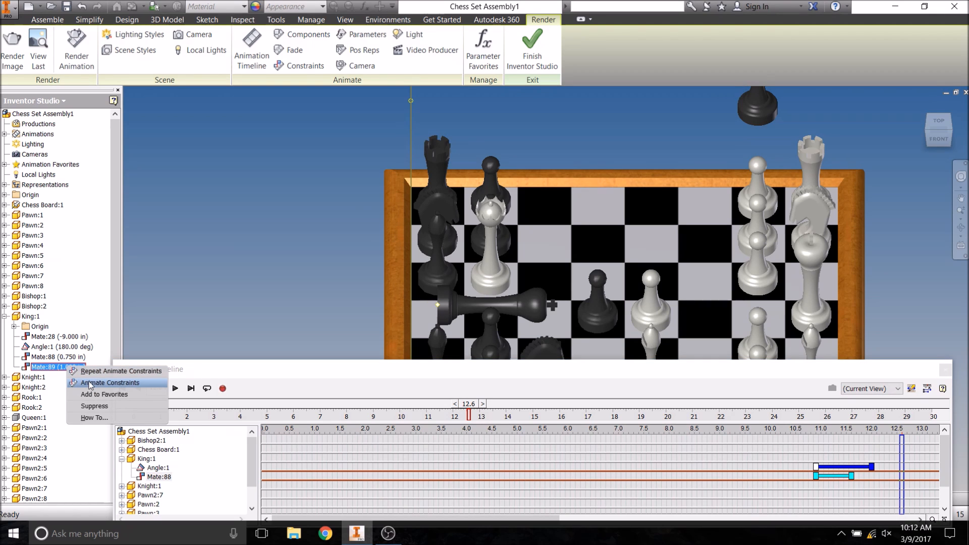
{"action": "left_click", "coordinate": [90, 384]}
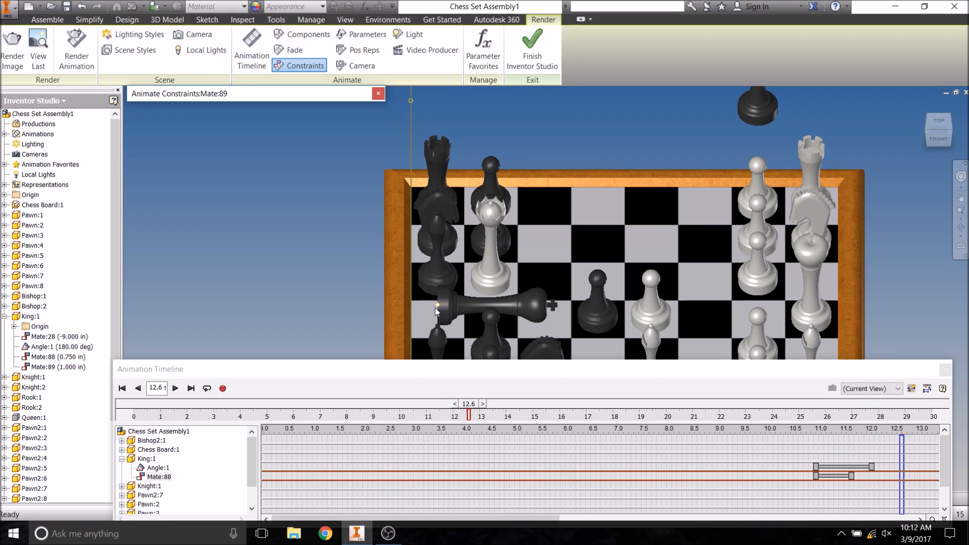
{"action": "mouse_move", "coordinate": [317, 112]}
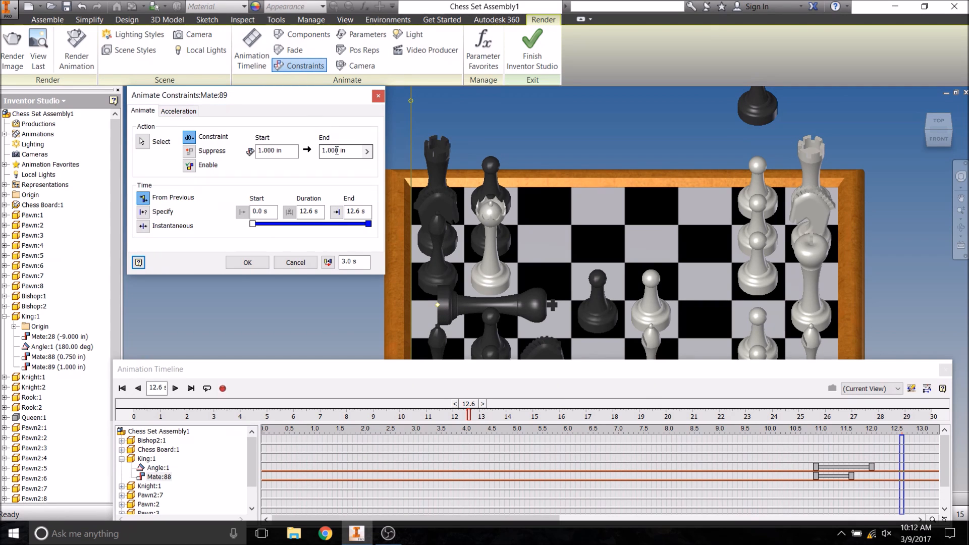
{"action": "left_click", "coordinate": [340, 150]}
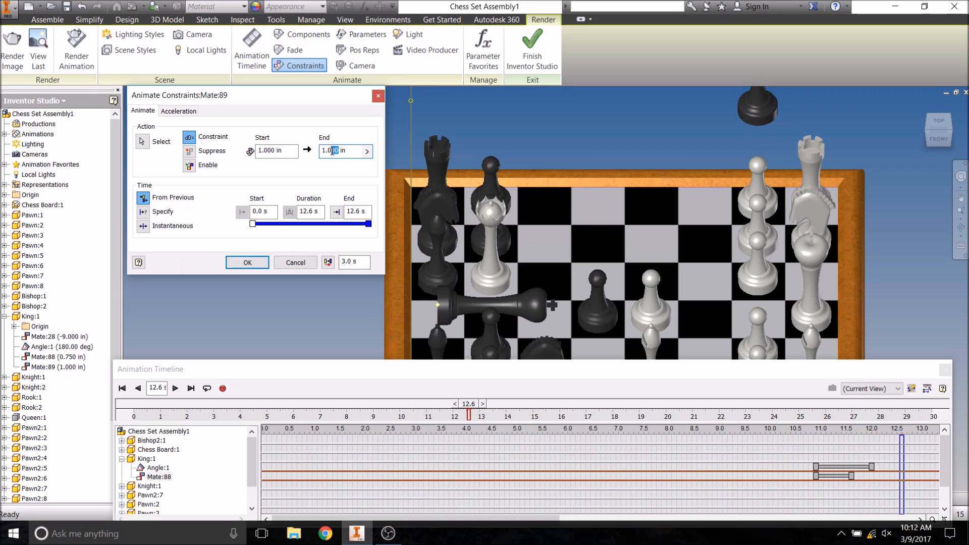
{"action": "left_click_drag", "start_coordinate": [331, 151], "coordinate": [324, 151]}
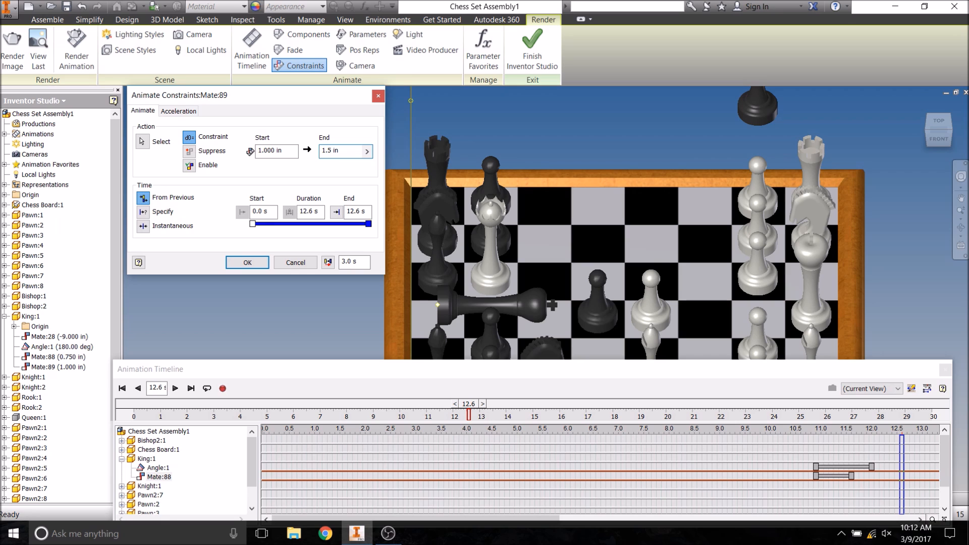
{"action": "left_click", "coordinate": [247, 262]}
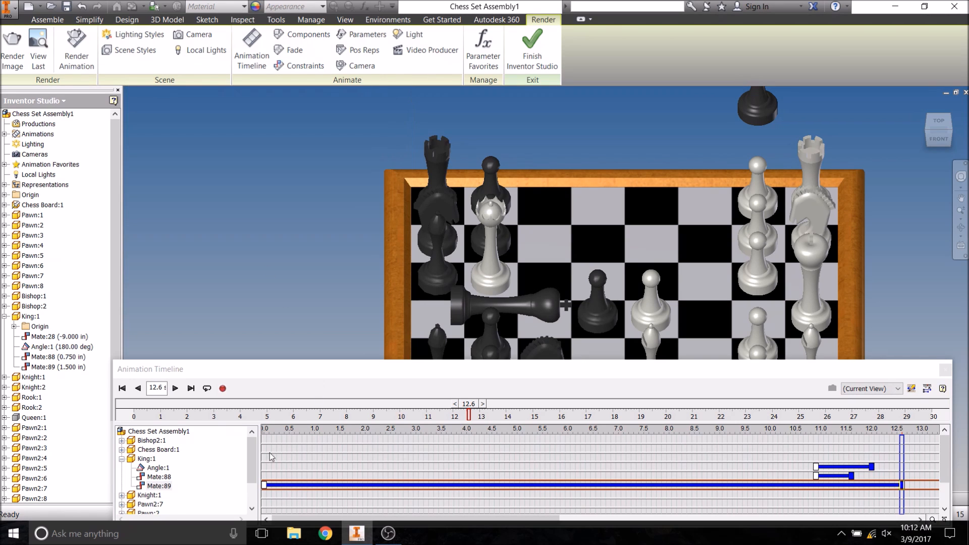
- Retime the king's Mate:89 action to run from about 10.9 s to 11.6 s and replay the fall
{"action": "left_click_drag", "start_coordinate": [261, 484], "coordinate": [809, 484]}
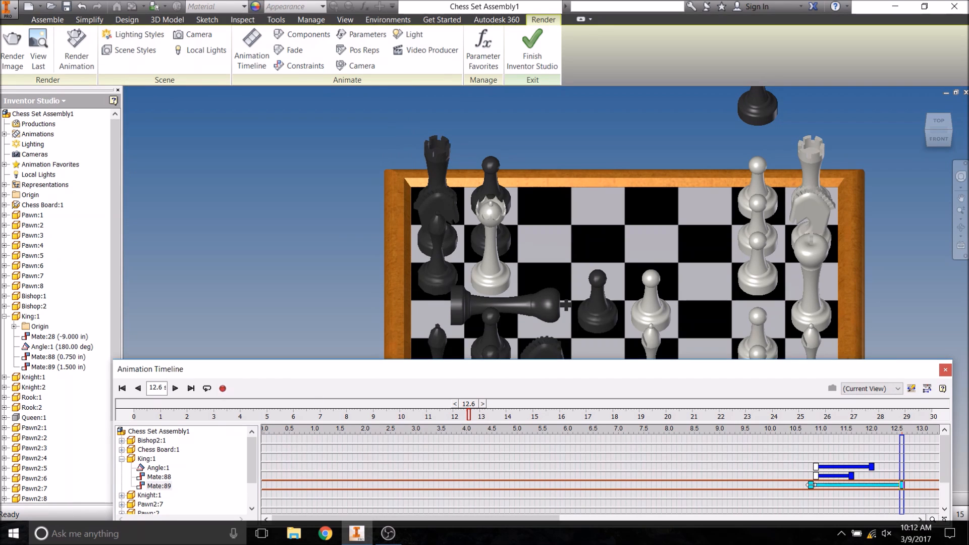
{"action": "mouse_move", "coordinate": [902, 473]}
{"action": "left_mouse_down"}
{"action": "mouse_move", "coordinate": [917, 472]}
{"action": "mouse_move", "coordinate": [852, 485]}
{"action": "left_mouse_up"}
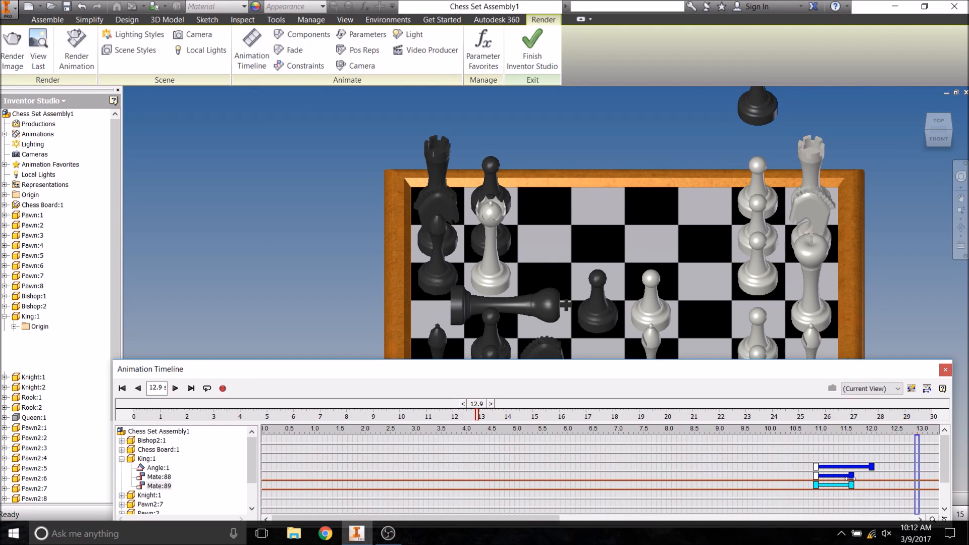
{"action": "left_click_drag", "start_coordinate": [478, 412], "coordinate": [392, 414]}
{"action": "left_click", "coordinate": [176, 388]}
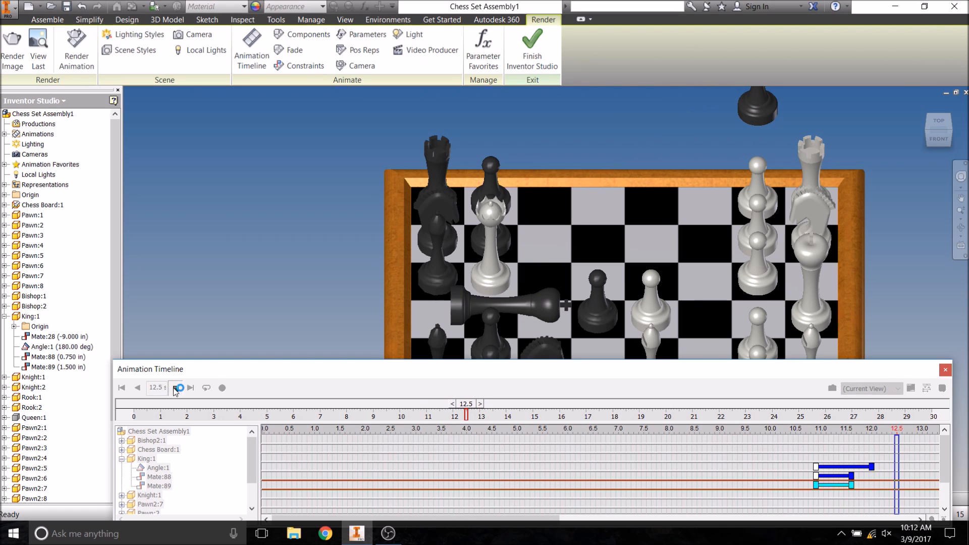
- Extend the king's Mate:89 action to end at about 12.0 s and replay the fall from a lower angle
{"action": "middle_click_drag", "start_coordinate": [860, 325], "coordinate": [884, 316], "text": "shift"}
{"action": "mouse_move", "coordinate": [466, 414]}
{"action": "left_mouse_down"}
{"action": "mouse_move", "coordinate": [417, 412]}
{"action": "mouse_move", "coordinate": [450, 423]}
{"action": "mouse_move", "coordinate": [439, 422]}
{"action": "left_mouse_up"}
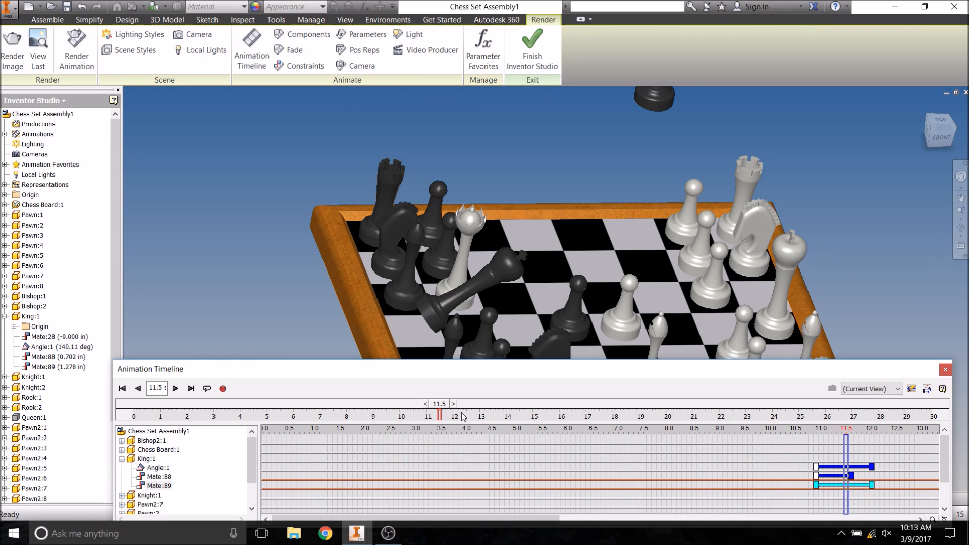
{"action": "mouse_move", "coordinate": [444, 406]}
{"action": "left_mouse_down"}
{"action": "mouse_move", "coordinate": [409, 406]}
{"action": "mouse_move", "coordinate": [464, 418]}
{"action": "mouse_move", "coordinate": [392, 409]}
{"action": "left_mouse_up"}
{"action": "left_click", "coordinate": [175, 388]}
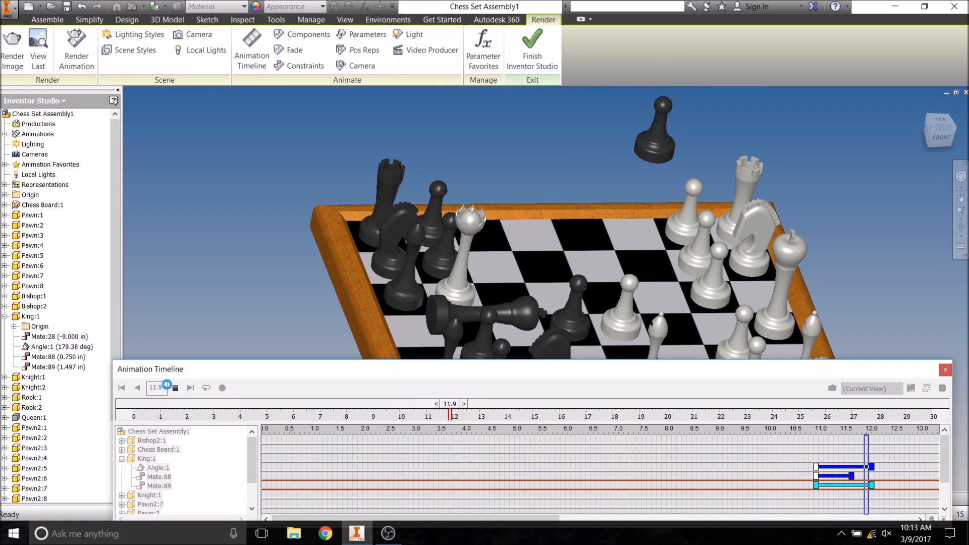
{"action": "left_click", "coordinate": [176, 388]}
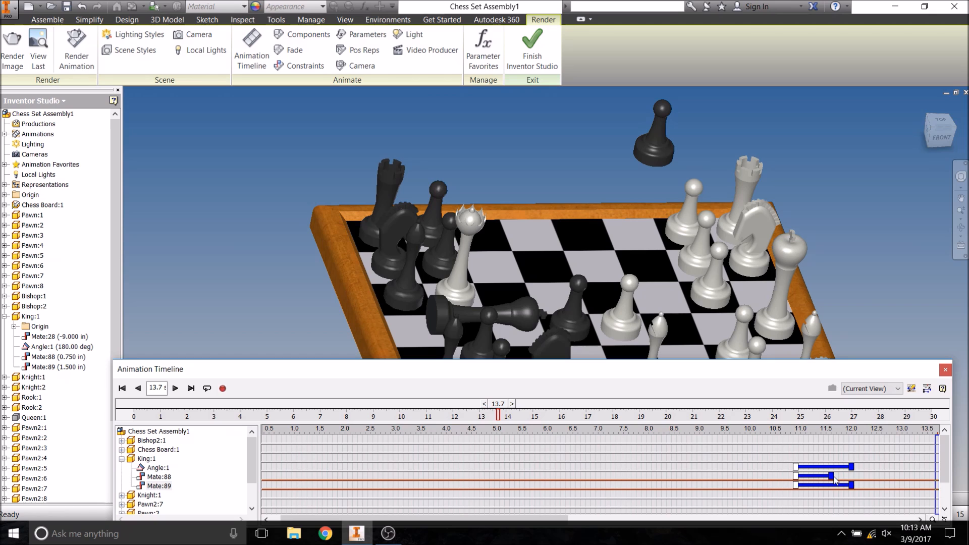
- Shorten the king's Mate:88 action to end at about 11.5 s and replay the fall
{"action": "left_click_drag", "start_coordinate": [830, 476], "coordinate": [826, 475]}
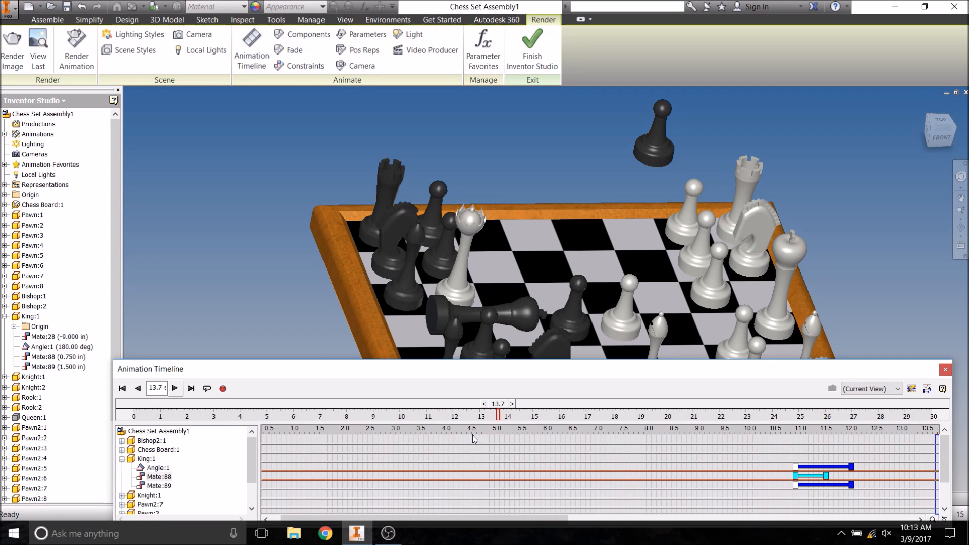
{"action": "left_click_drag", "start_coordinate": [497, 408], "coordinate": [399, 411]}
{"action": "left_click", "coordinate": [174, 389]}
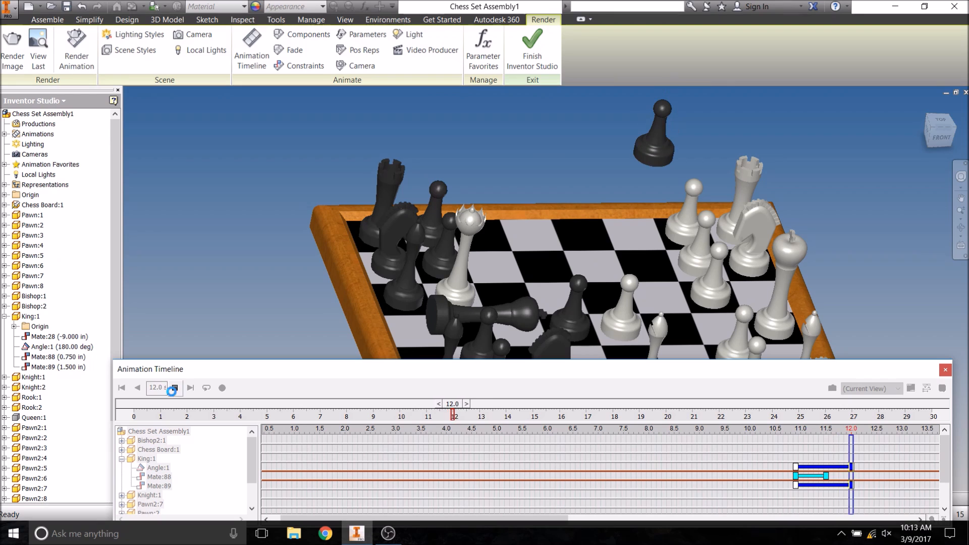
{"action": "left_click", "coordinate": [173, 388]}
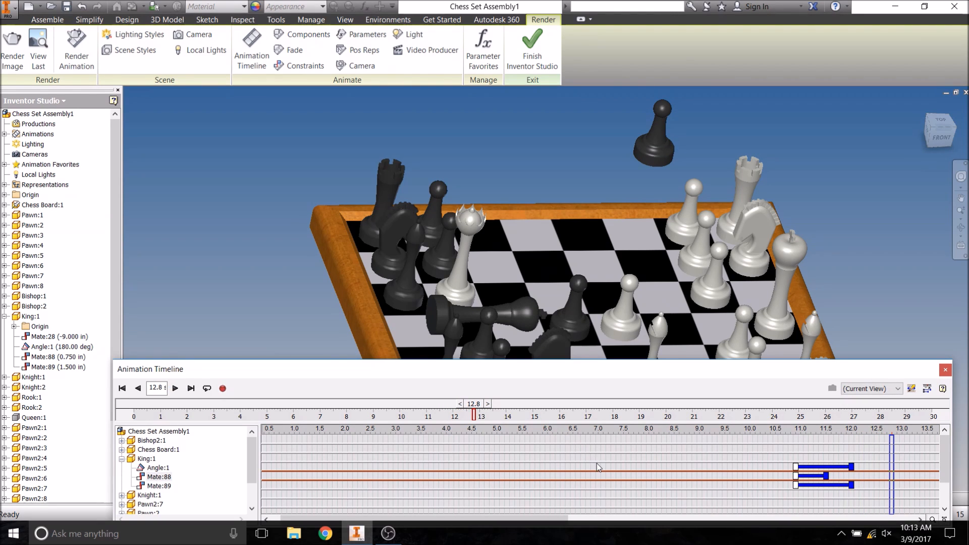
{"action": "middle_click_drag", "start_coordinate": [864, 280], "coordinate": [833, 292], "text": "shift"}
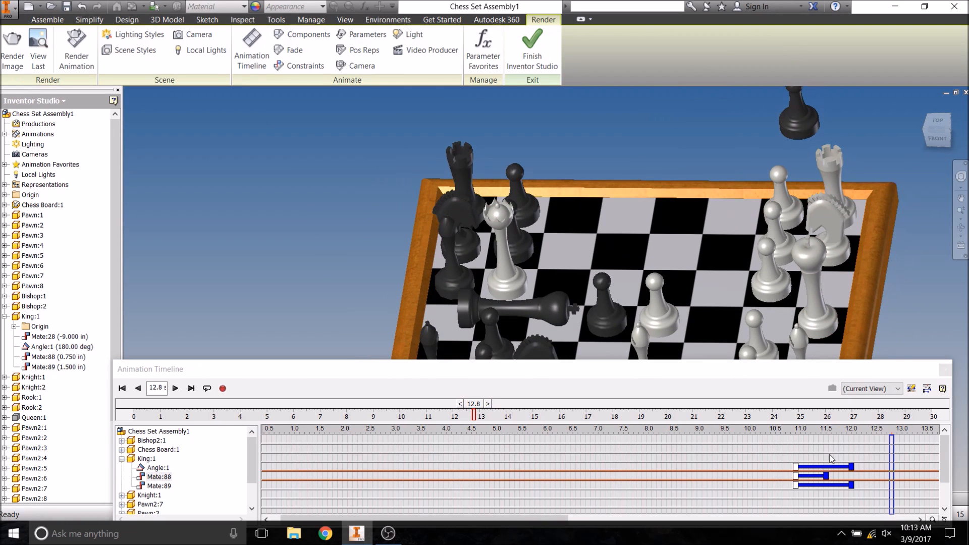
- Mirror the king's Angle:1 action and shorten the mirrored action to end at about 12.3 s
{"action": "right_click", "coordinate": [840, 469]}
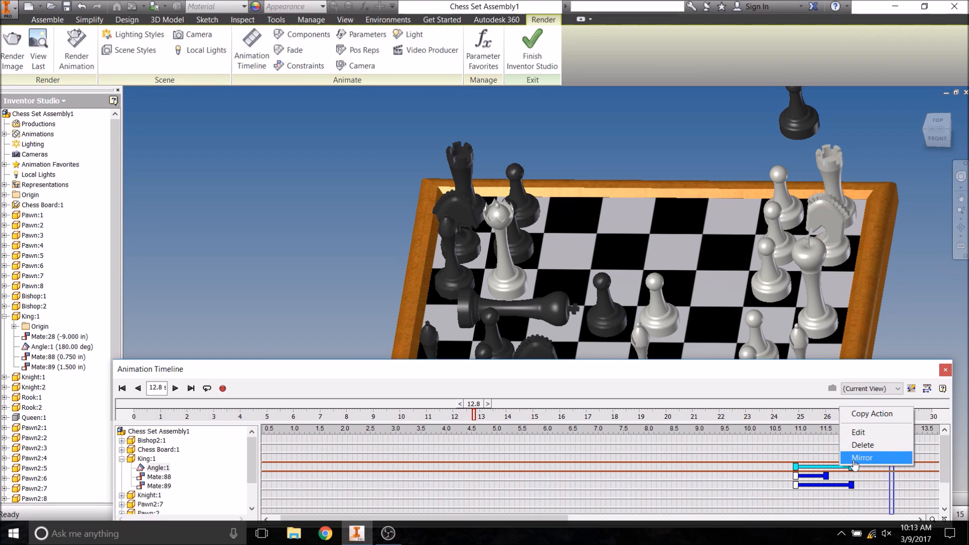
{"action": "left_click", "coordinate": [861, 458]}
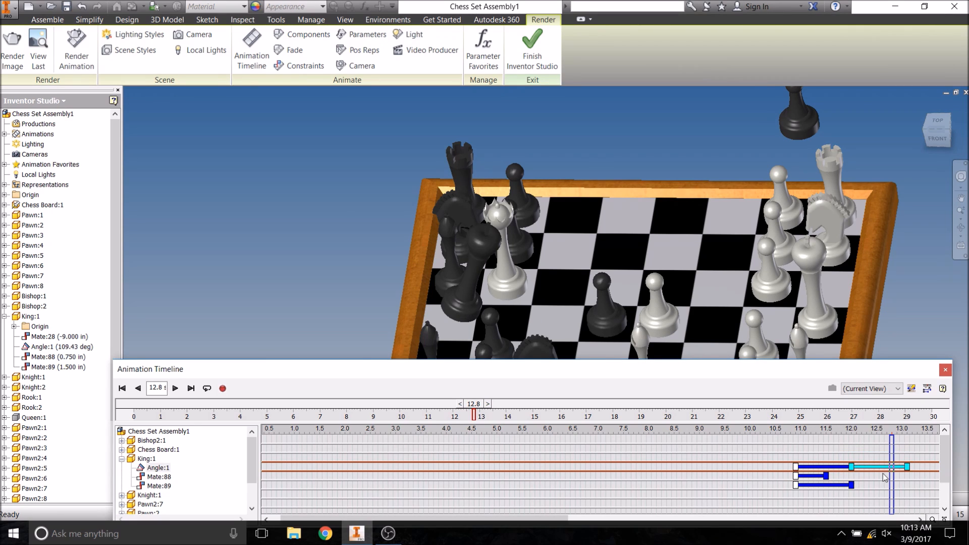
{"action": "left_click_drag", "start_coordinate": [911, 467], "coordinate": [866, 467]}
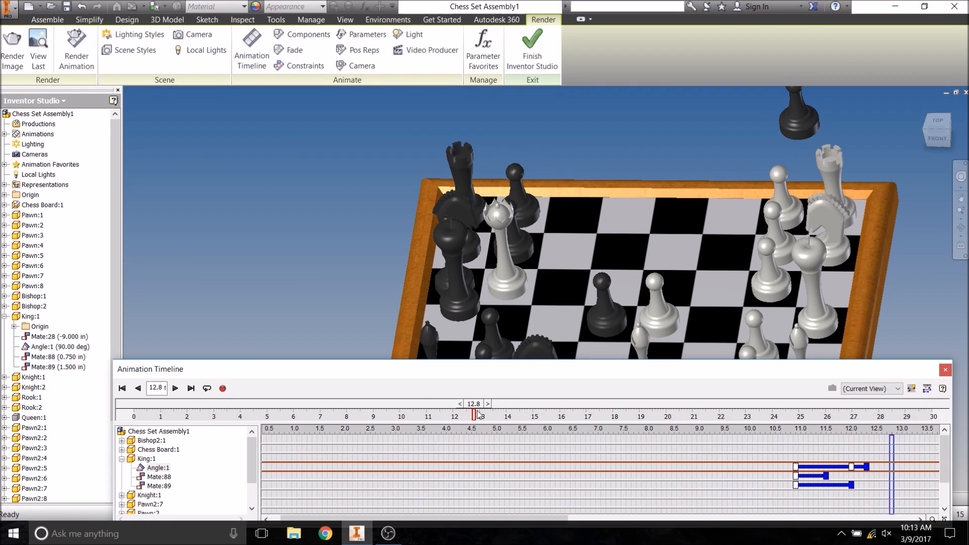
{"action": "left_click_drag", "start_coordinate": [473, 406], "coordinate": [472, 406]}
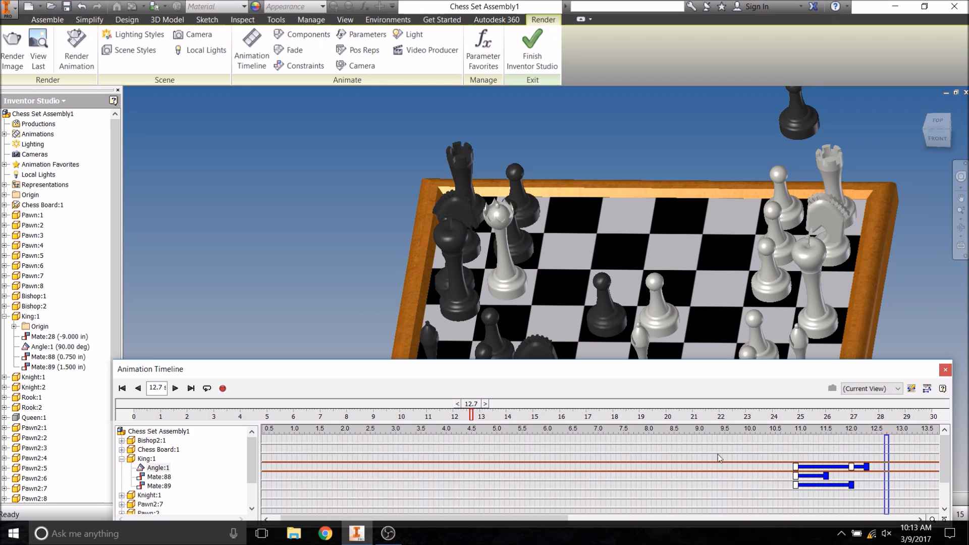
- Try mirroring the short Angle:1 action once more, and undo that second mirror
{"action": "right_click", "coordinate": [859, 467]}
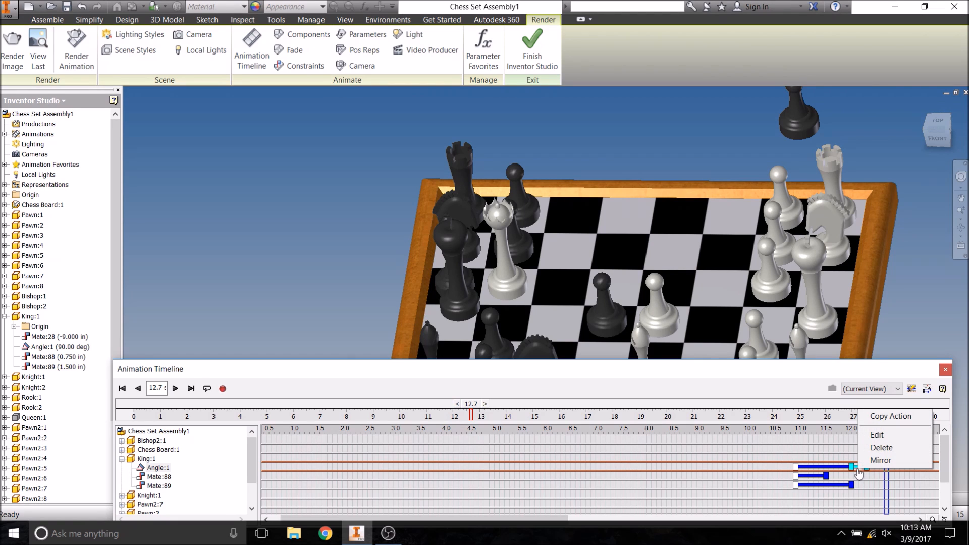
{"action": "left_click", "coordinate": [865, 463]}
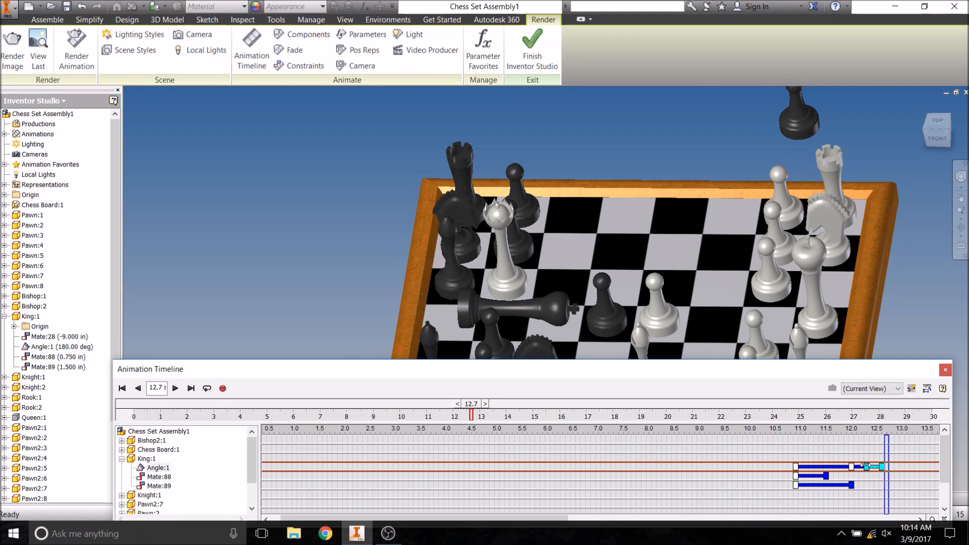
{"action": "left_click", "coordinate": [84, 8]}
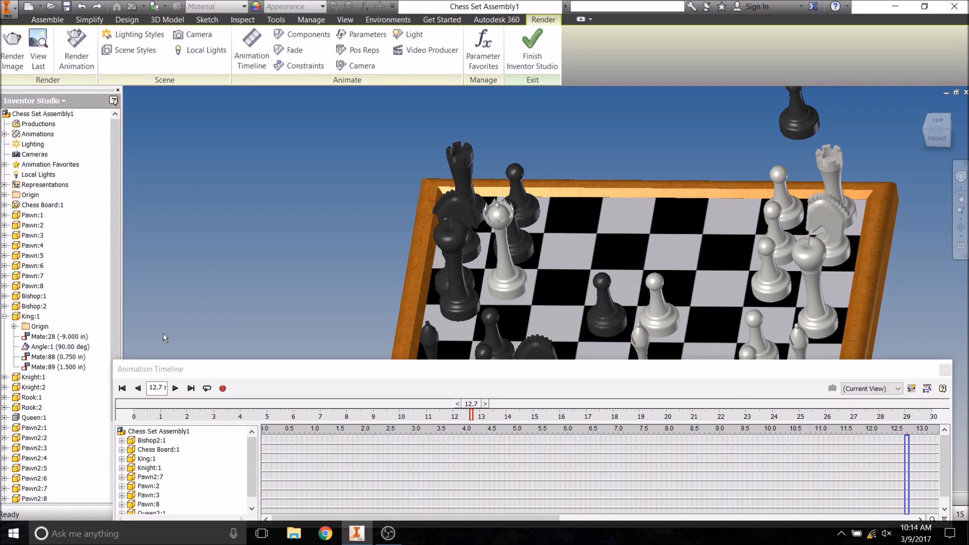
- Delete King:1's mirrored Angle:1 action that follows the fall after 12.0 s
{"action": "scroll", "coordinate": [197, 444], "scroll_direction": "down", "scroll_amount": 1}
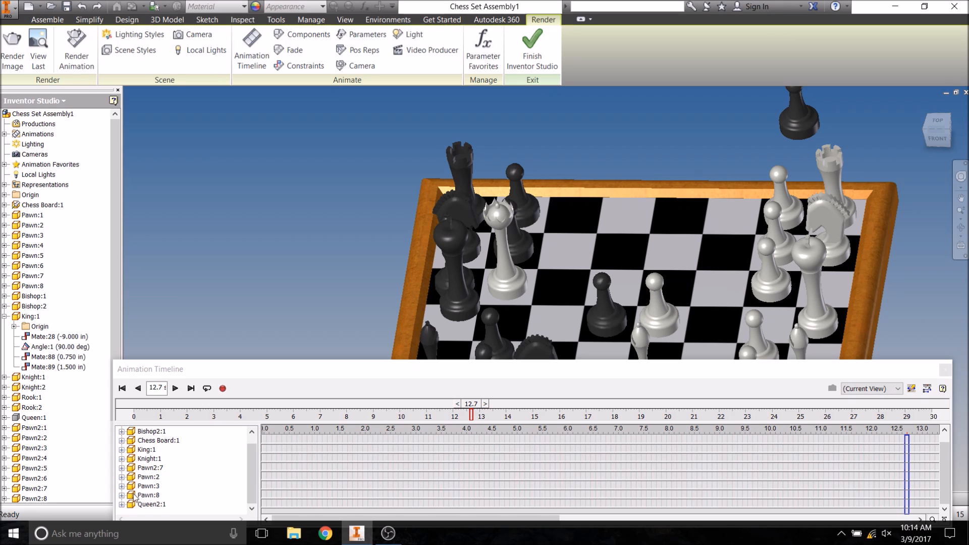
{"action": "left_click", "coordinate": [122, 450]}
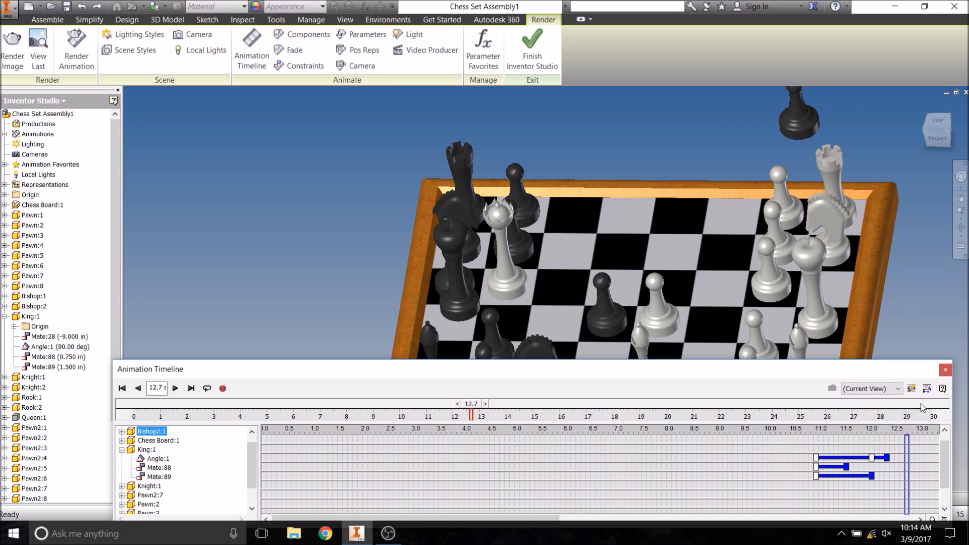
{"action": "right_click", "coordinate": [881, 457]}
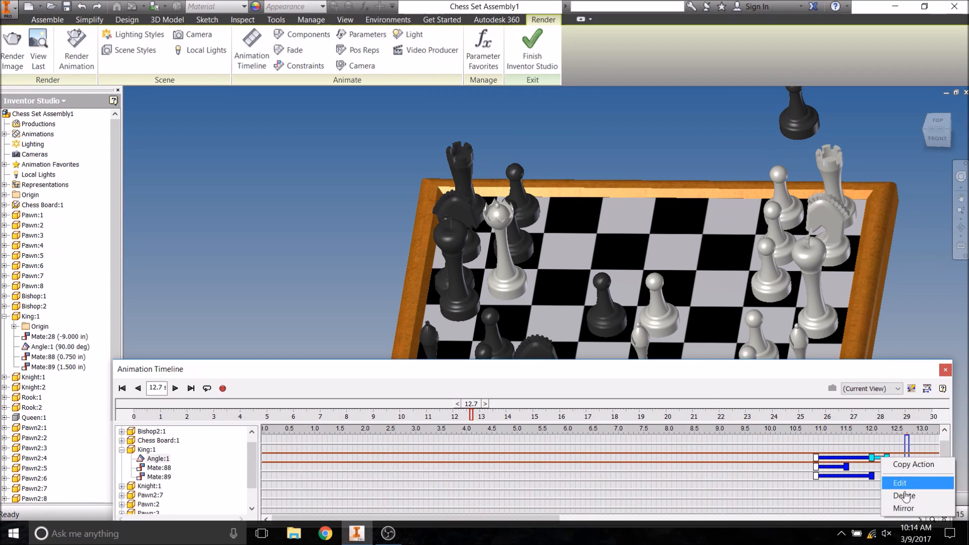
{"action": "left_click", "coordinate": [904, 496]}
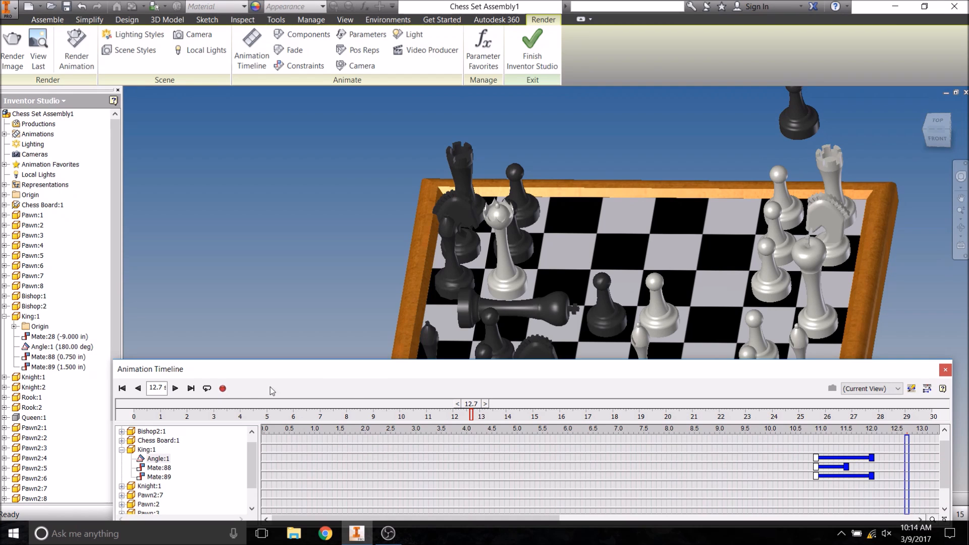
- Mirror the king's Angle:1 fall action so that the mirrored action follows it from 12.0 s
{"action": "mouse_move", "coordinate": [470, 413]}
{"action": "left_mouse_down"}
{"action": "mouse_move", "coordinate": [423, 410]}
{"action": "mouse_move", "coordinate": [460, 415]}
{"action": "left_mouse_up"}
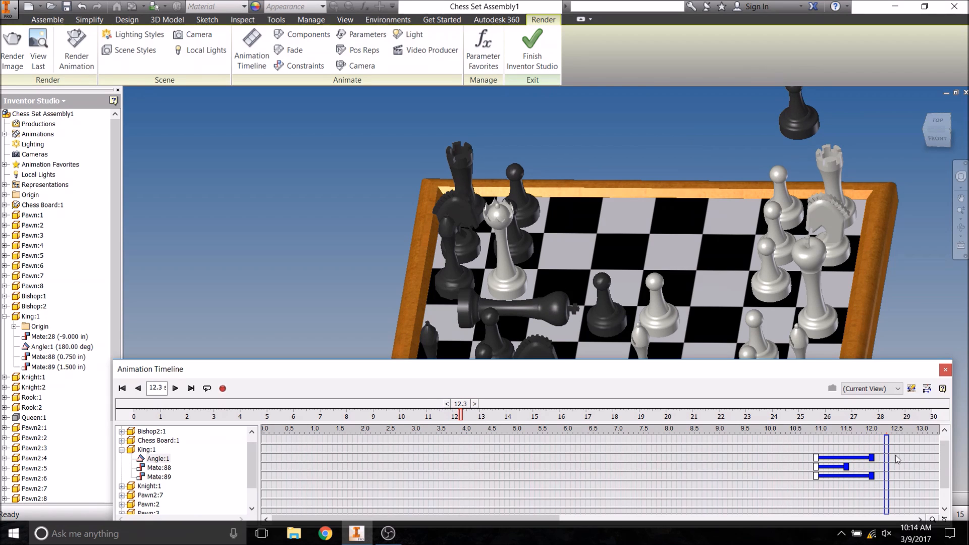
{"action": "right_click", "coordinate": [862, 460]}
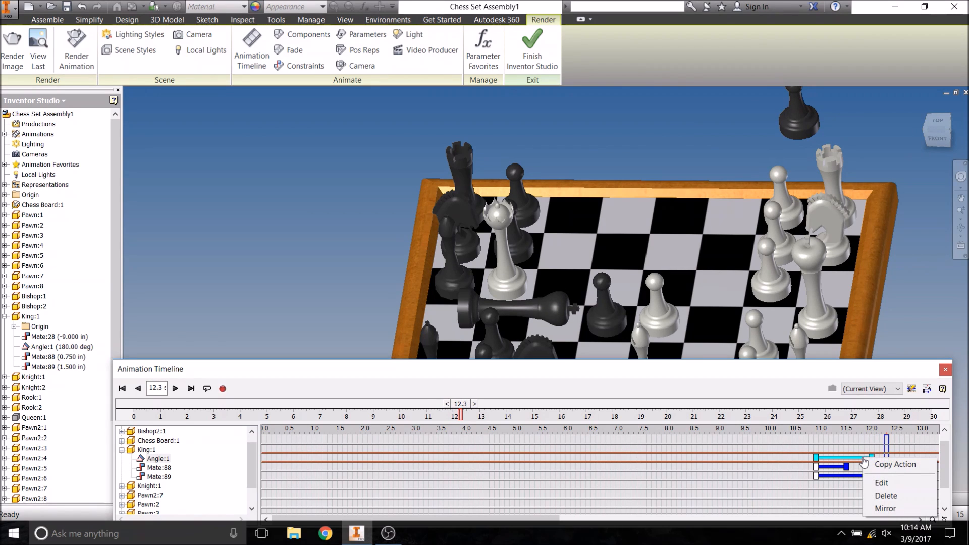
{"action": "left_click", "coordinate": [889, 510]}
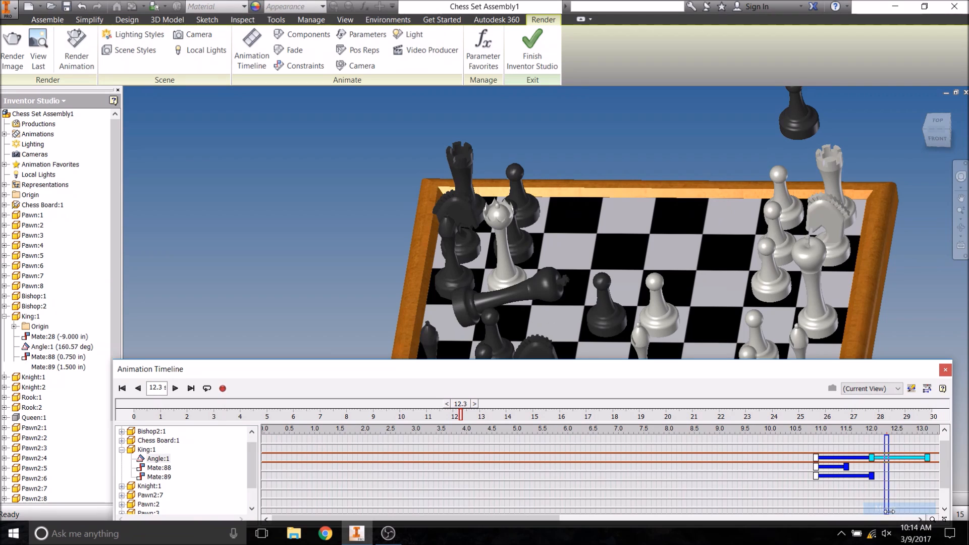
- Set the end angle of the mirrored Angle:1 action to 170 deg and replay the fall from about 11.0 s
{"action": "right_click", "coordinate": [908, 463]}
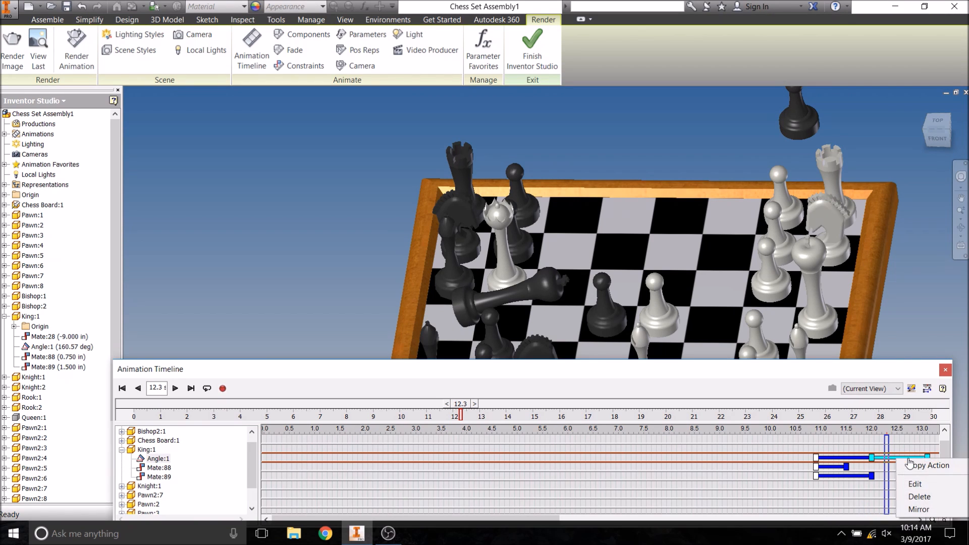
{"action": "left_click", "coordinate": [911, 484]}
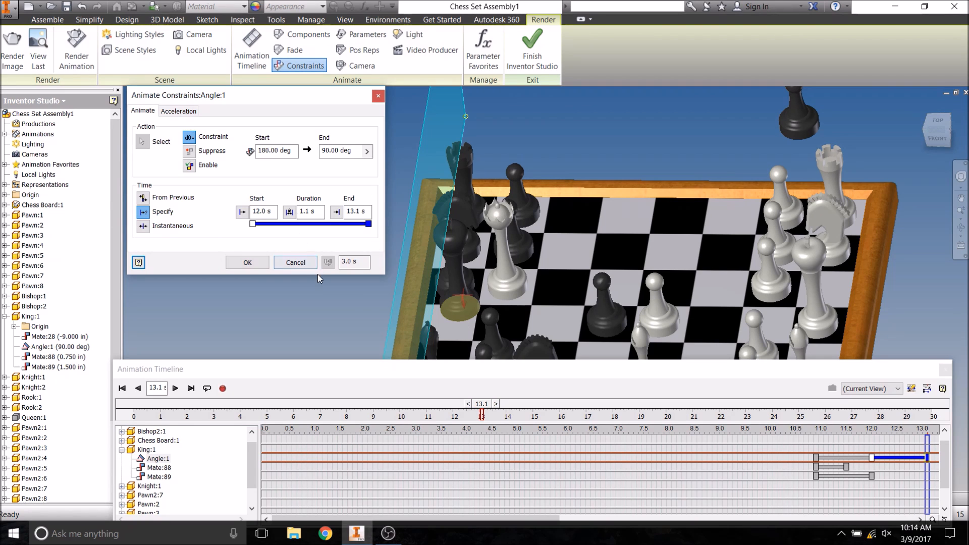
{"action": "left_click_drag", "start_coordinate": [479, 406], "coordinate": [449, 406]}
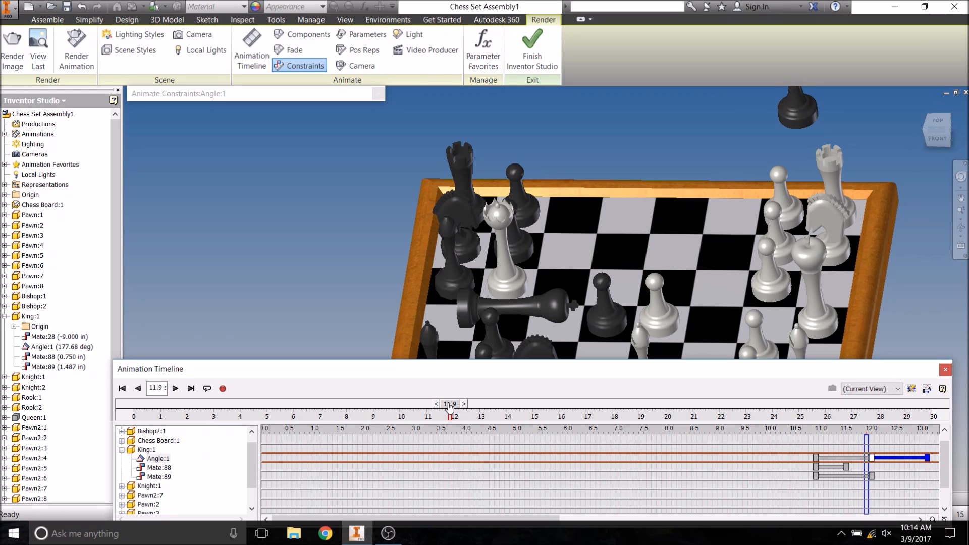
{"action": "mouse_move", "coordinate": [449, 406]}
{"action": "left_mouse_down"}
{"action": "mouse_move", "coordinate": [422, 407]}
{"action": "mouse_move", "coordinate": [461, 413]}
{"action": "left_mouse_up"}
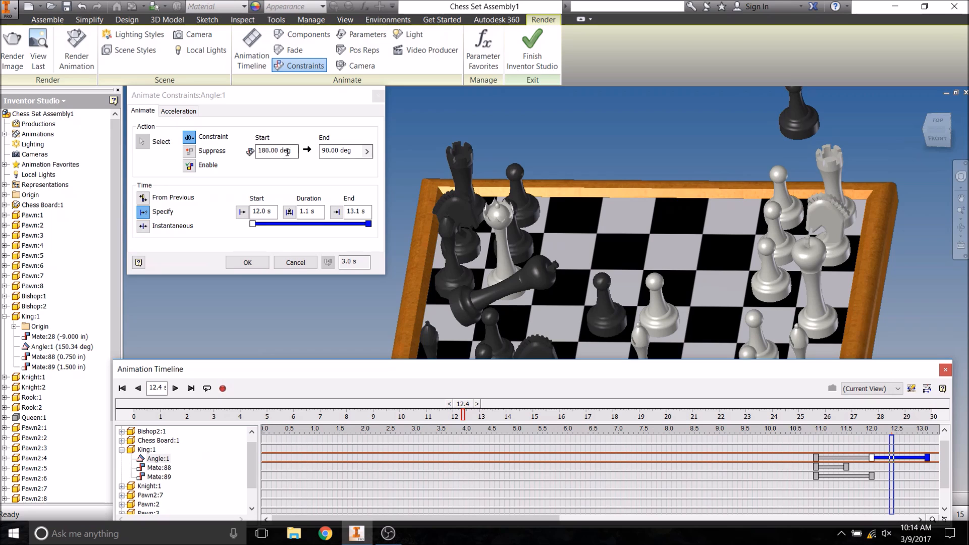
{"action": "left_click", "coordinate": [340, 152]}
{"action": "left_click_drag", "start_coordinate": [340, 151], "coordinate": [317, 151]}
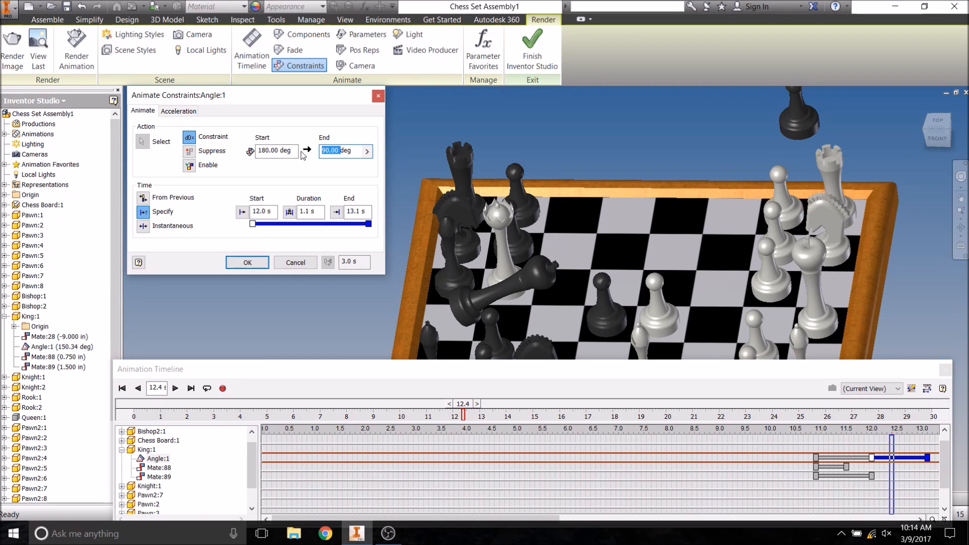
{"action": "type", "text": "1"}
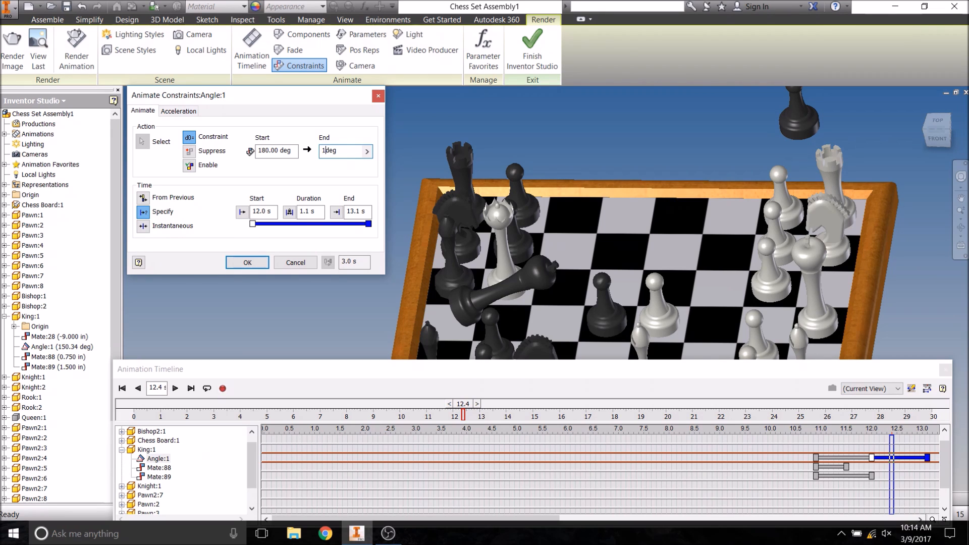
{"action": "type", "text": "70"}
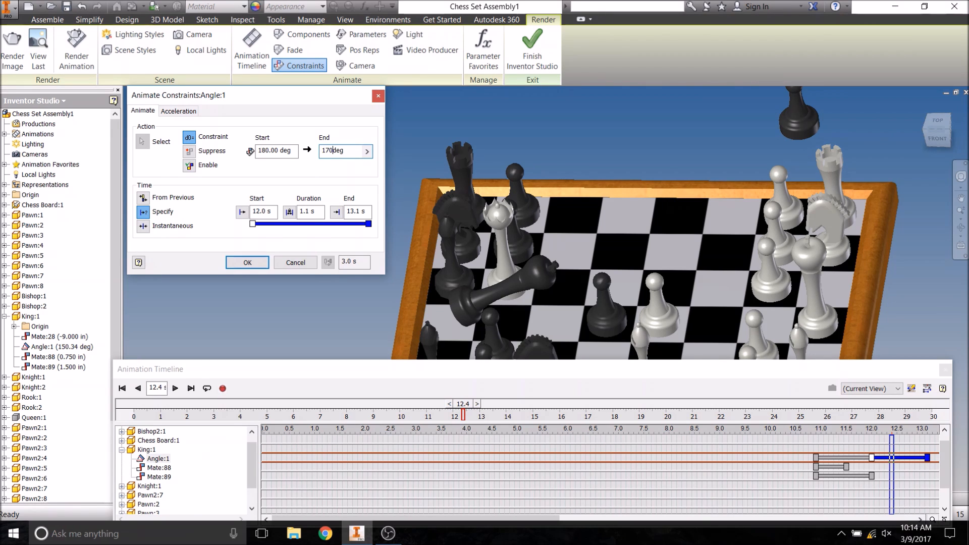
{"action": "left_click", "coordinate": [247, 262]}
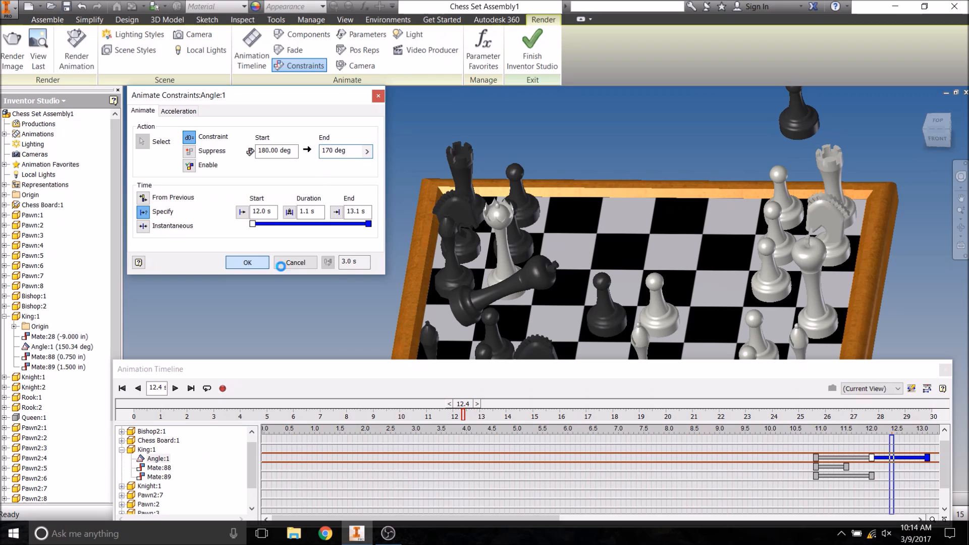
{"action": "left_click_drag", "start_coordinate": [491, 409], "coordinate": [435, 408]}
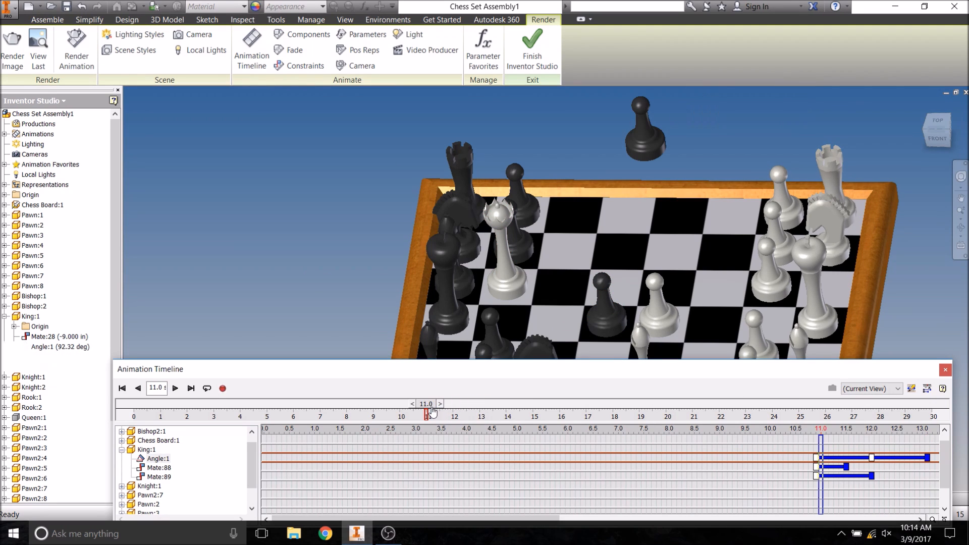
{"action": "left_click", "coordinate": [175, 388]}
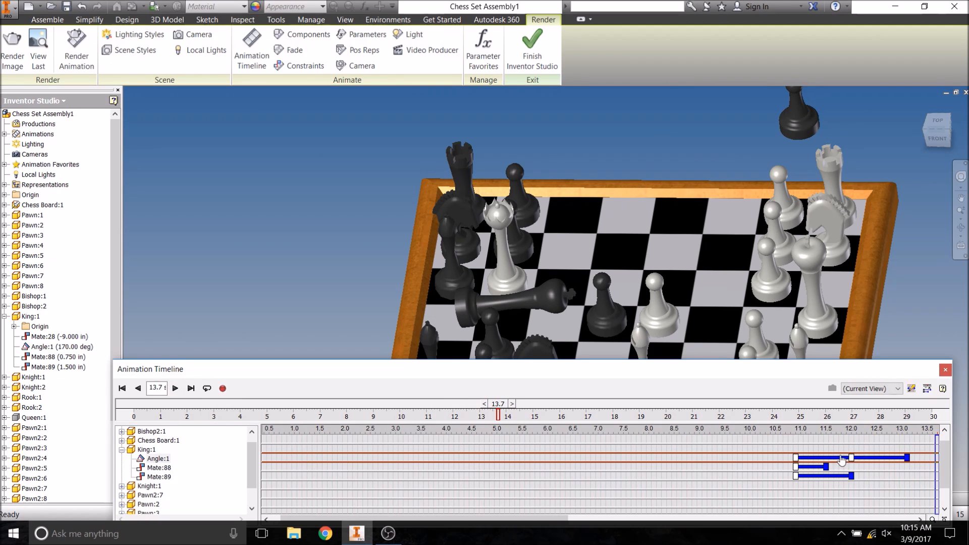
- Shorten the king's 170-degree bounce action to end at 12.5 s and mirror it to bring the king back down
{"action": "left_click_drag", "start_coordinate": [907, 458], "coordinate": [889, 458]}
{"action": "right_click", "coordinate": [870, 460]}
{"action": "left_click", "coordinate": [891, 508]}
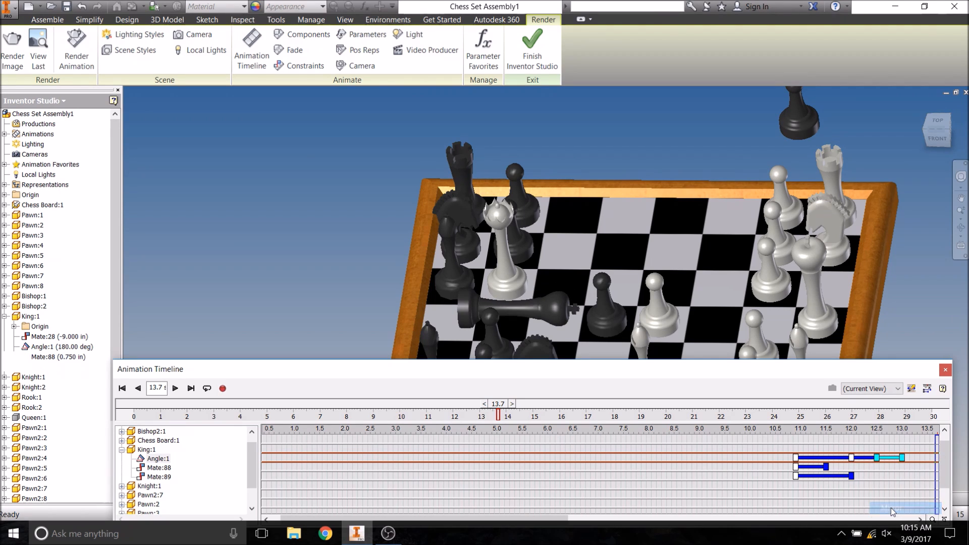
- Replay the king's fall and bounce several times from just before 11.0 s to check the motion
{"action": "left_click_drag", "start_coordinate": [501, 407], "coordinate": [412, 399]}
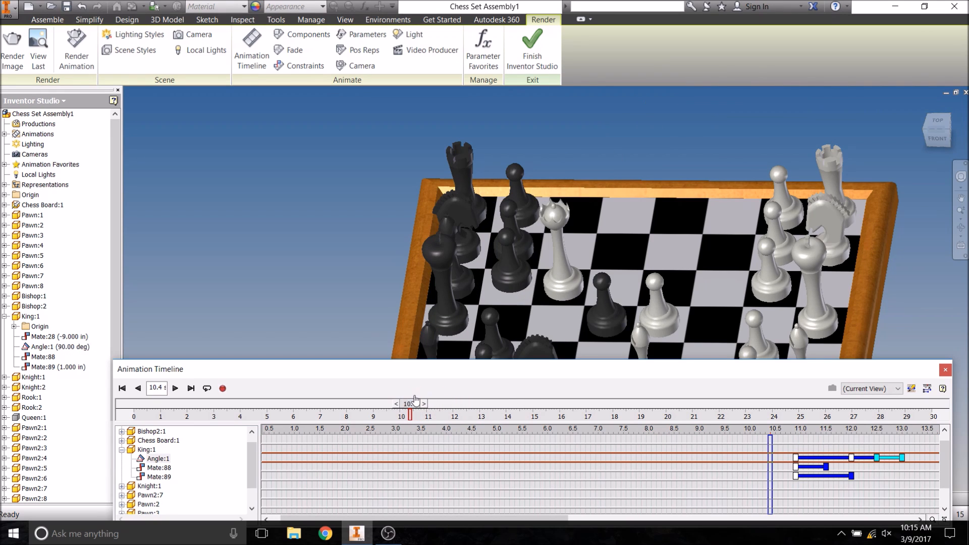
{"action": "left_click", "coordinate": [176, 387]}
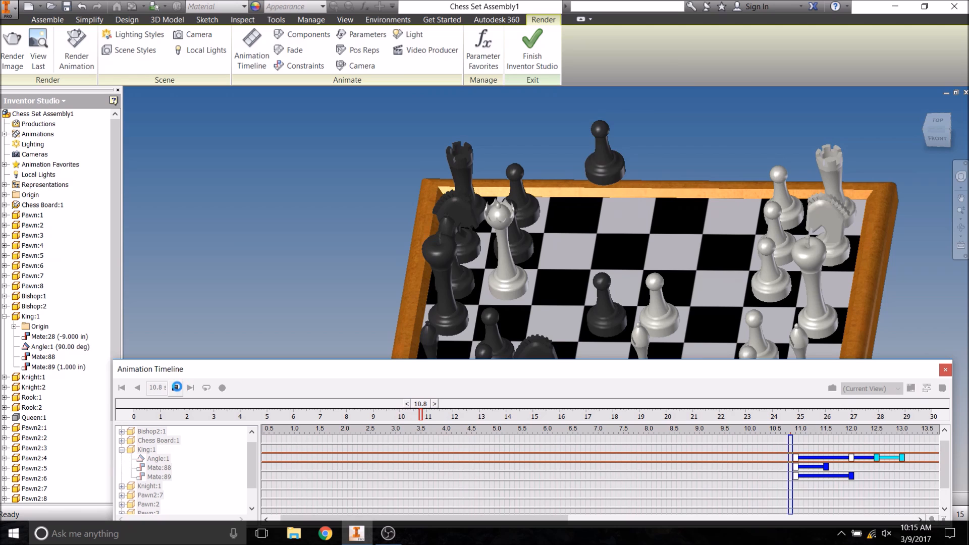
{"action": "left_click", "coordinate": [175, 387]}
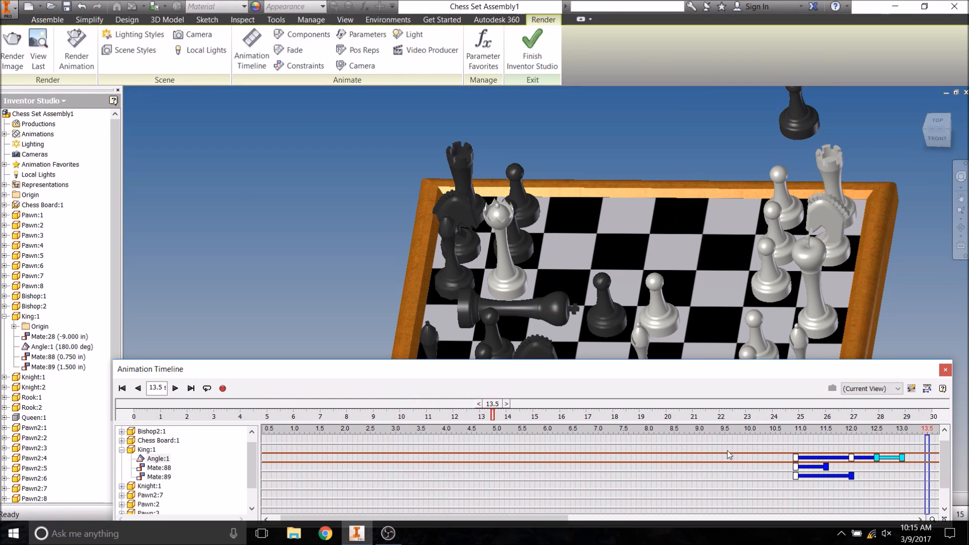
{"action": "left_click_drag", "start_coordinate": [493, 404], "coordinate": [430, 407]}
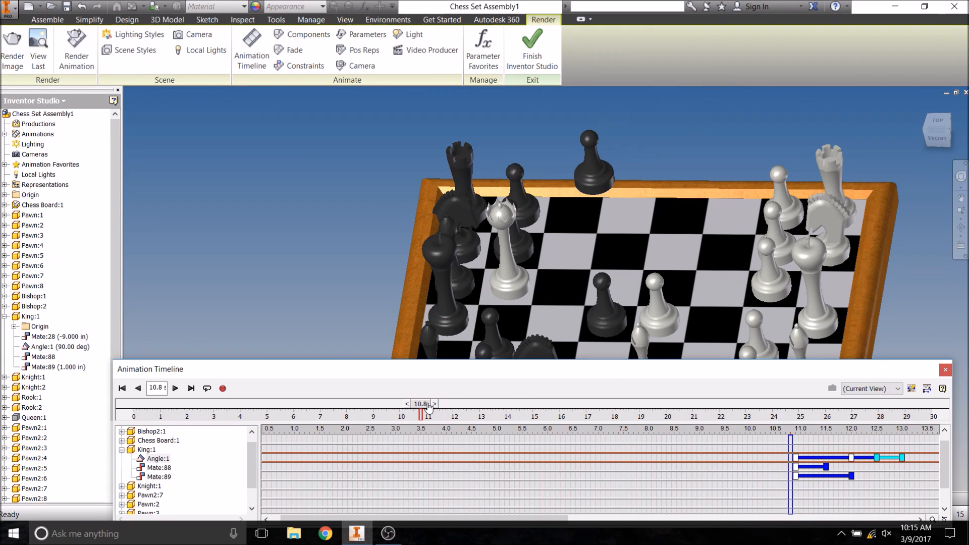
{"action": "left_click", "coordinate": [175, 388]}
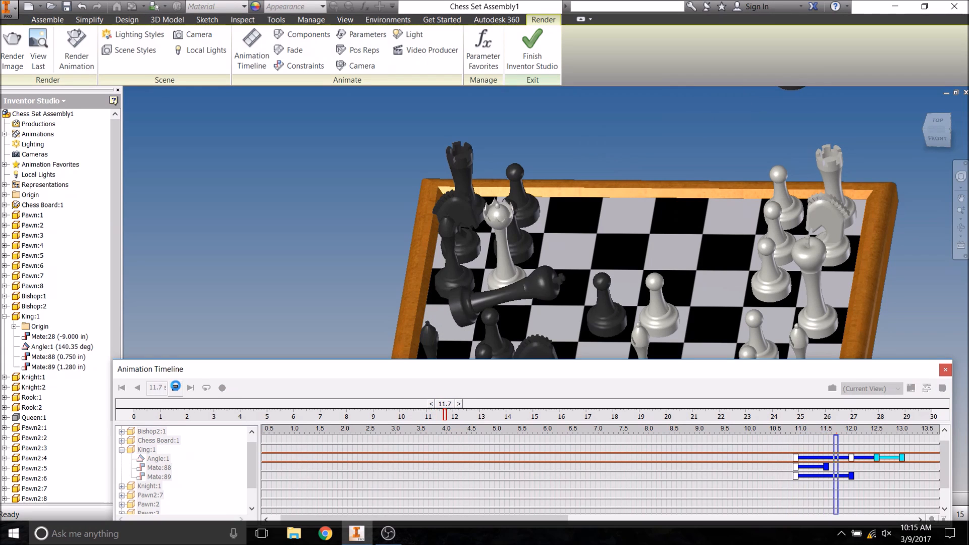
{"action": "left_click", "coordinate": [176, 387]}
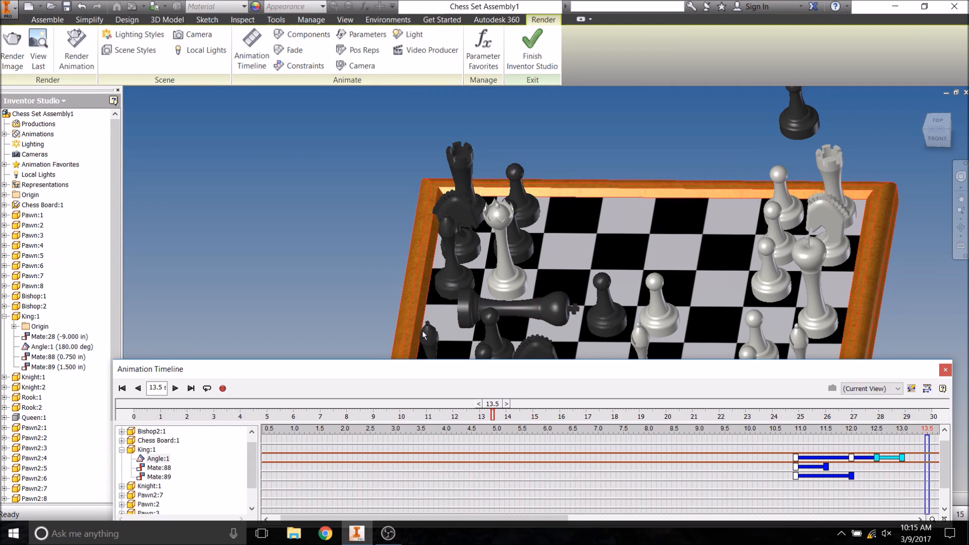
{"action": "left_click_drag", "start_coordinate": [493, 403], "coordinate": [418, 399]}
{"action": "left_click", "coordinate": [174, 387]}
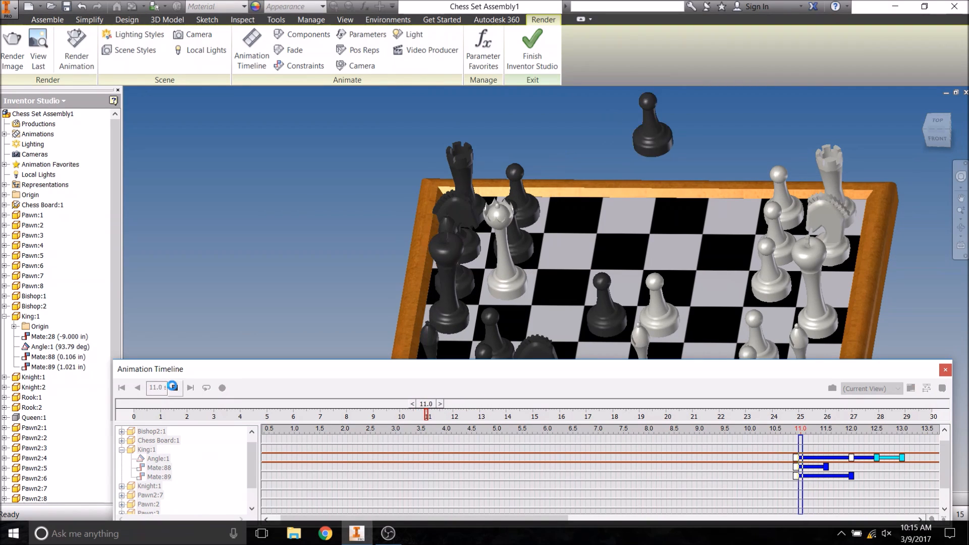
- Give the king's Angle:1 fall action from 10.9 to 12.0 s a specified velocity profile with a new initial acceleration percentage
{"action": "left_click", "coordinate": [835, 458]}
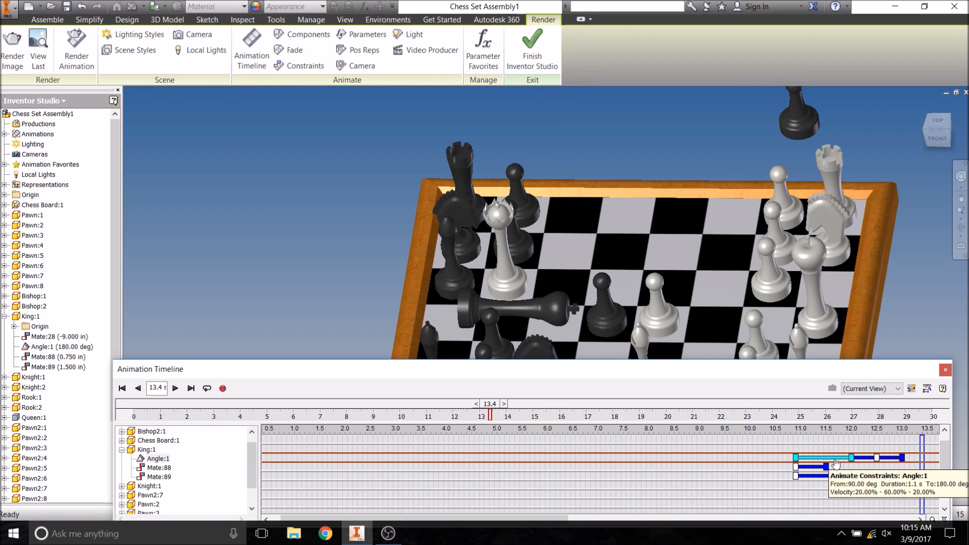
{"action": "left_click", "coordinate": [891, 458]}
{"action": "left_click", "coordinate": [777, 458]}
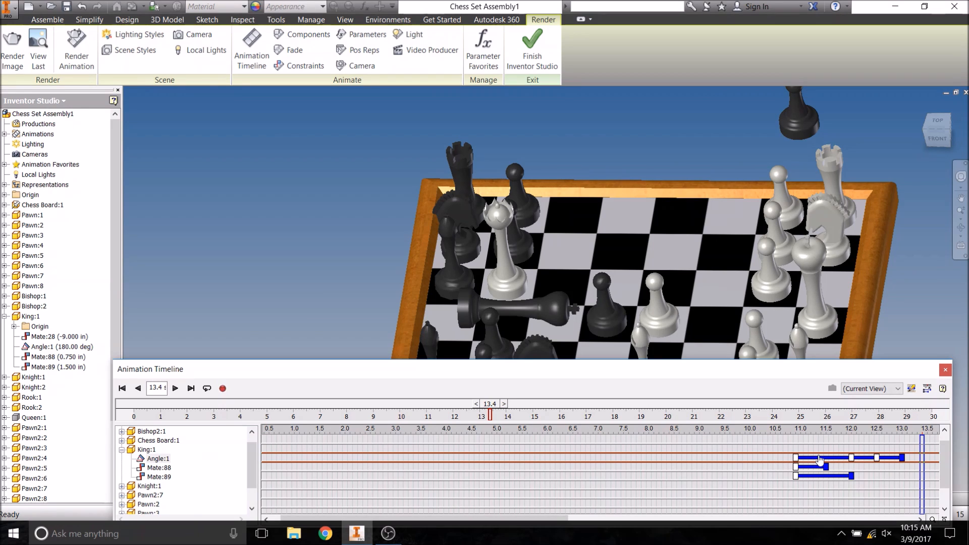
{"action": "right_click", "coordinate": [819, 460]}
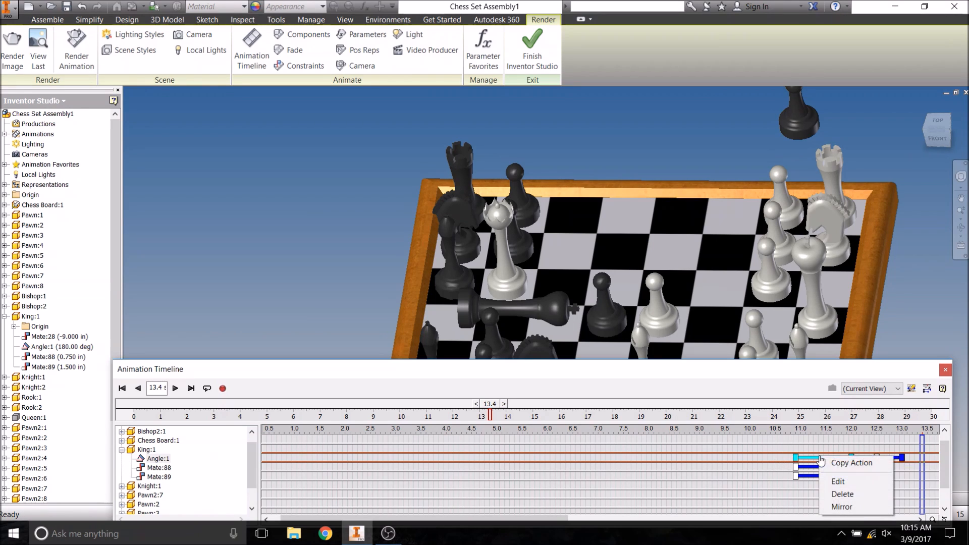
{"action": "left_click", "coordinate": [837, 480]}
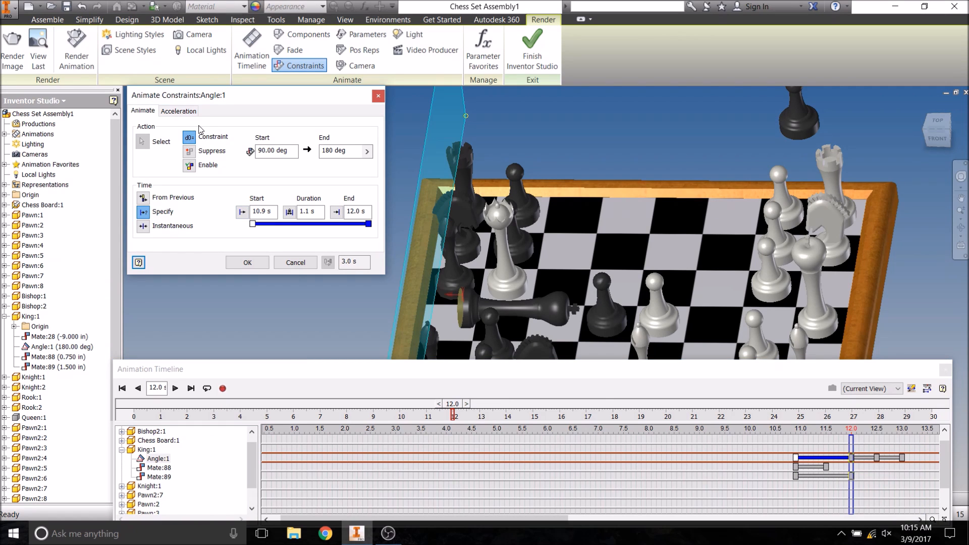
{"action": "left_click", "coordinate": [178, 111]}
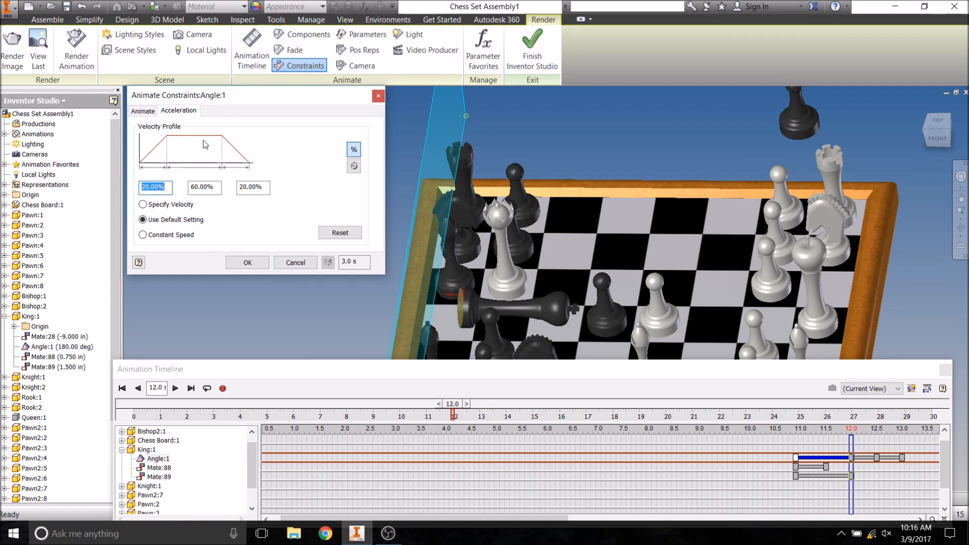
{"action": "left_click", "coordinate": [143, 205]}
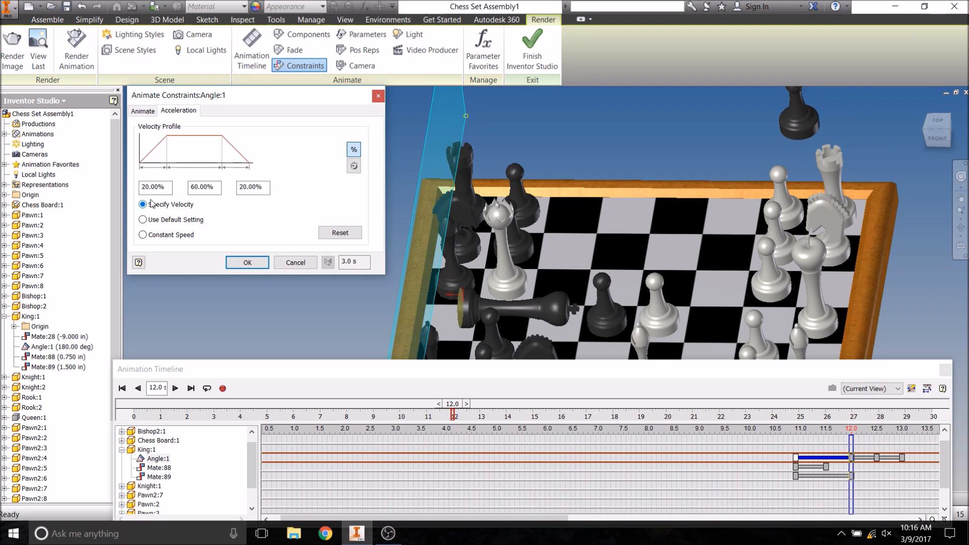
{"action": "left_click_drag", "start_coordinate": [167, 187], "coordinate": [135, 186]}
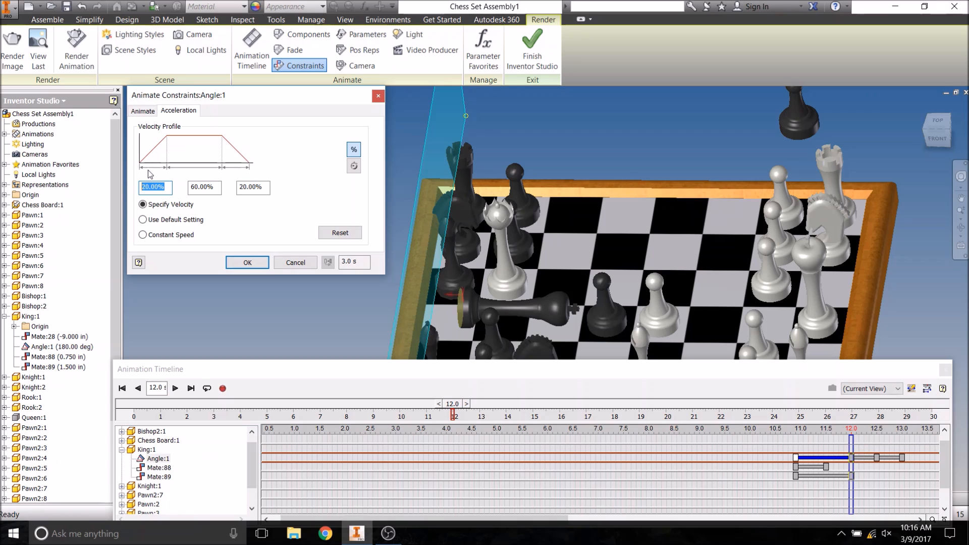
{"action": "type", "text": "00"}
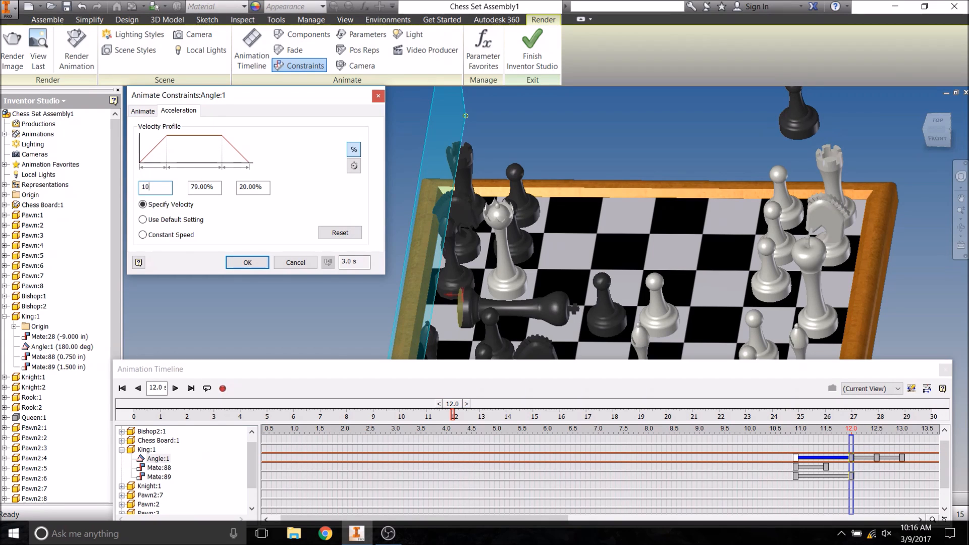
{"action": "left_click", "coordinate": [248, 262]}
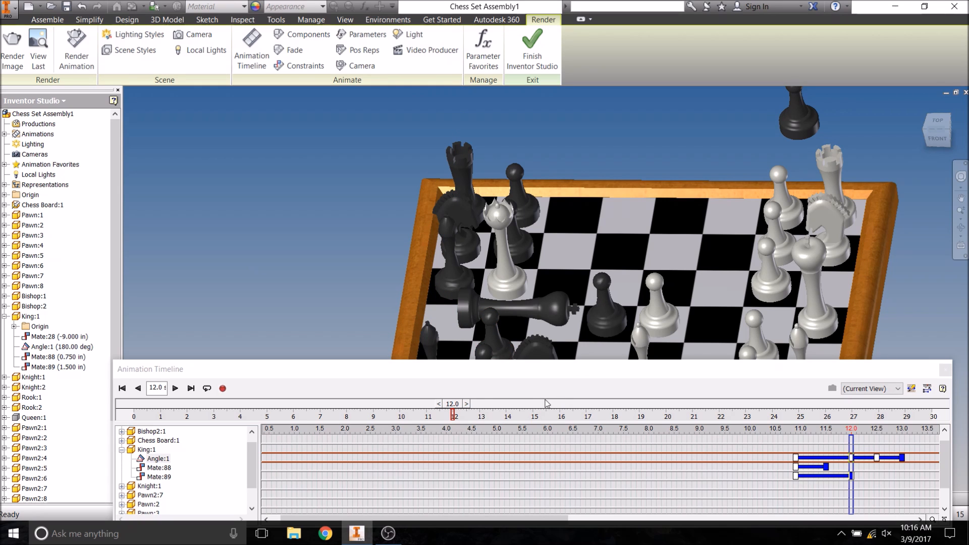
- Replay the king's fall from about 10.7 s to check the changed acceleration
{"action": "left_click_drag", "start_coordinate": [459, 406], "coordinate": [417, 405]}
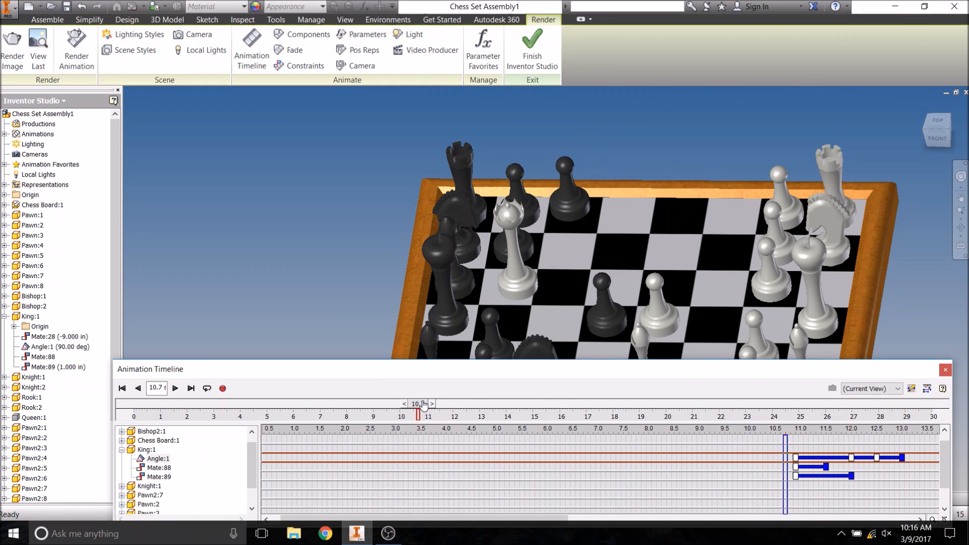
{"action": "left_click", "coordinate": [175, 389]}
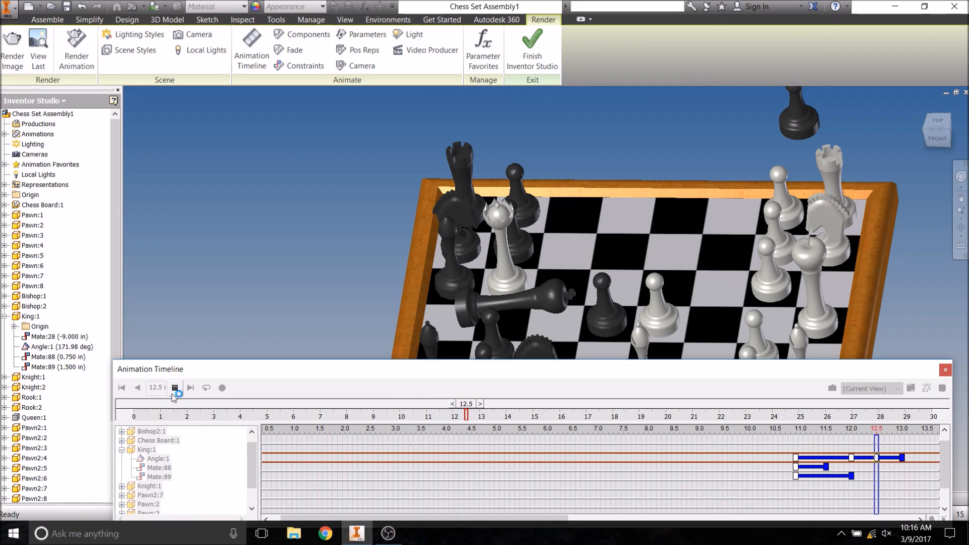
{"action": "left_click", "coordinate": [174, 391]}
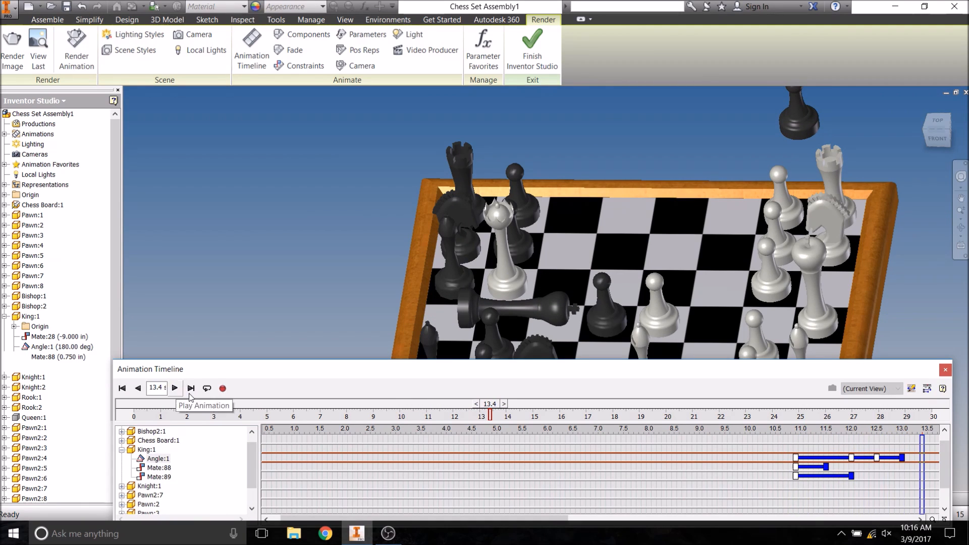
- Specify the velocity profile of the king's Angle:1 bounce-up action from 12.0 to 12.5 s with 100% acceleration
{"action": "right_click", "coordinate": [864, 461]}
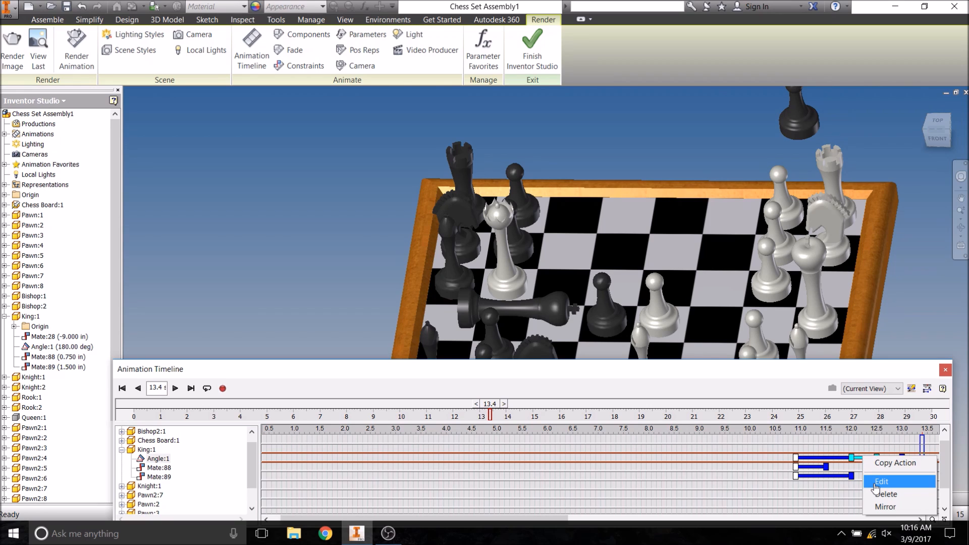
{"action": "left_click", "coordinate": [878, 482]}
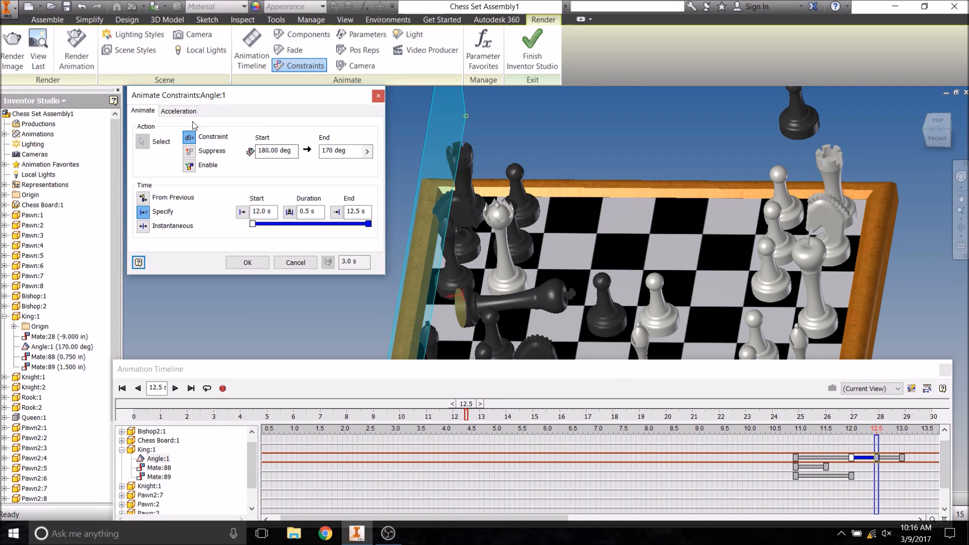
{"action": "left_click", "coordinate": [177, 112]}
{"action": "left_click", "coordinate": [145, 204]}
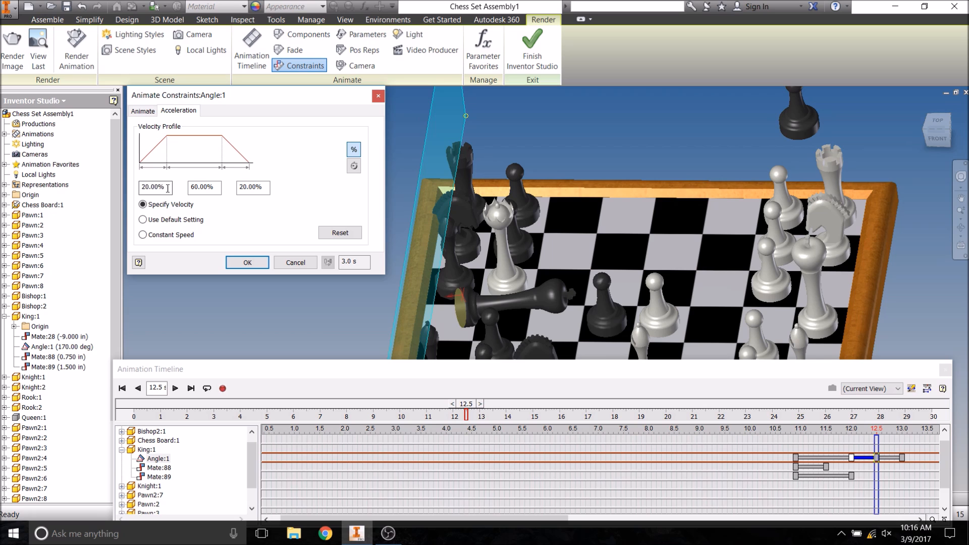
{"action": "type", "text": "100"}
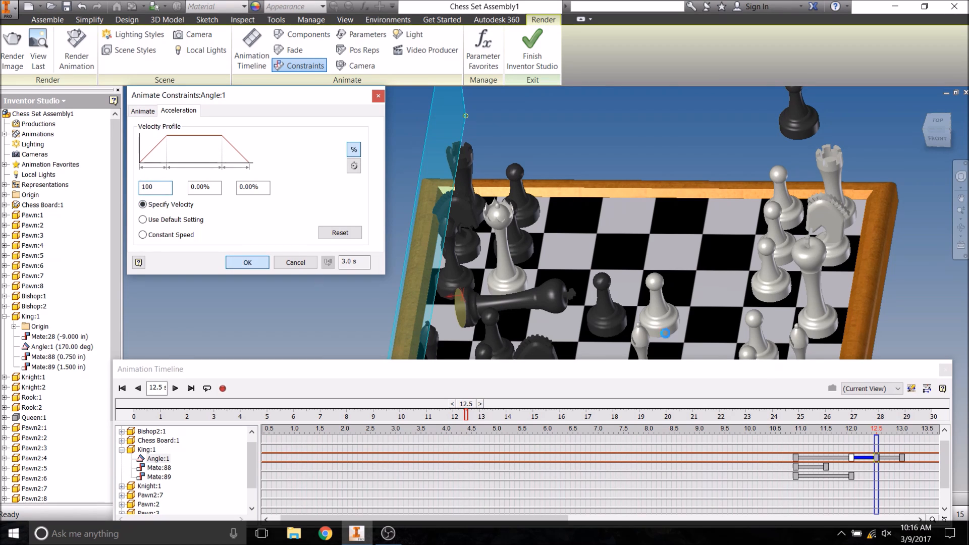
- Specify the velocity profile of the king's Angle:1 return action from 12.5 to 13.0 s with 100% acceleration
{"action": "right_click", "coordinate": [896, 462]}
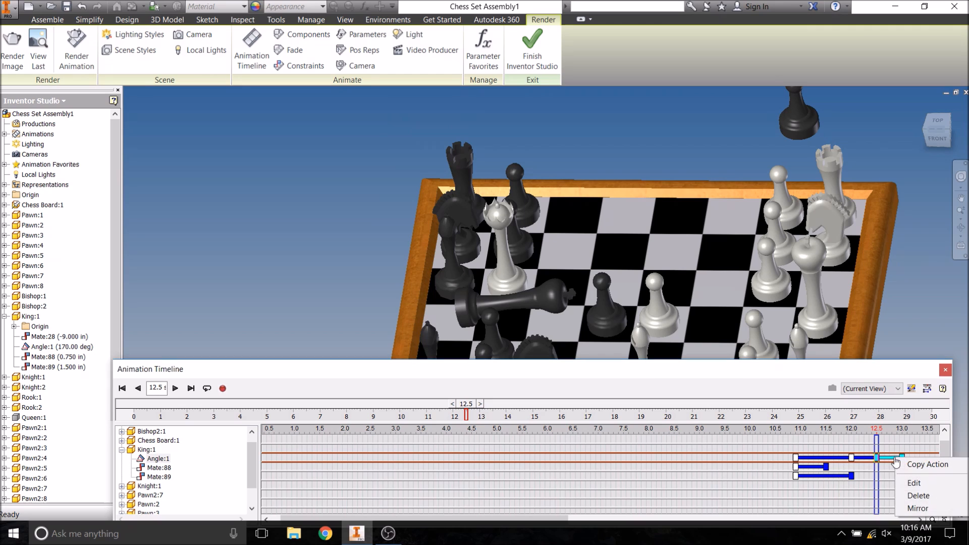
{"action": "left_click", "coordinate": [910, 486]}
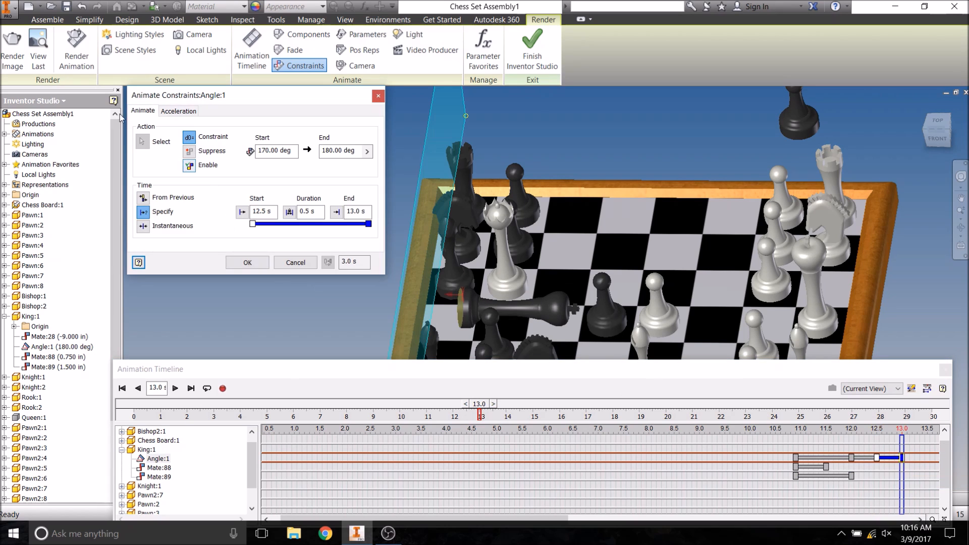
{"action": "left_click", "coordinate": [178, 111]}
{"action": "left_click", "coordinate": [143, 204]}
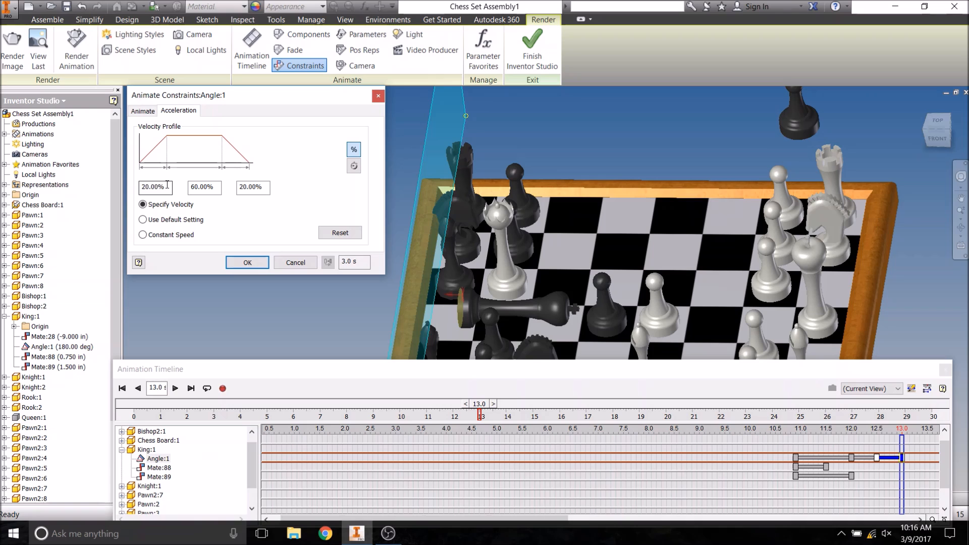
{"action": "type", "text": "100"}
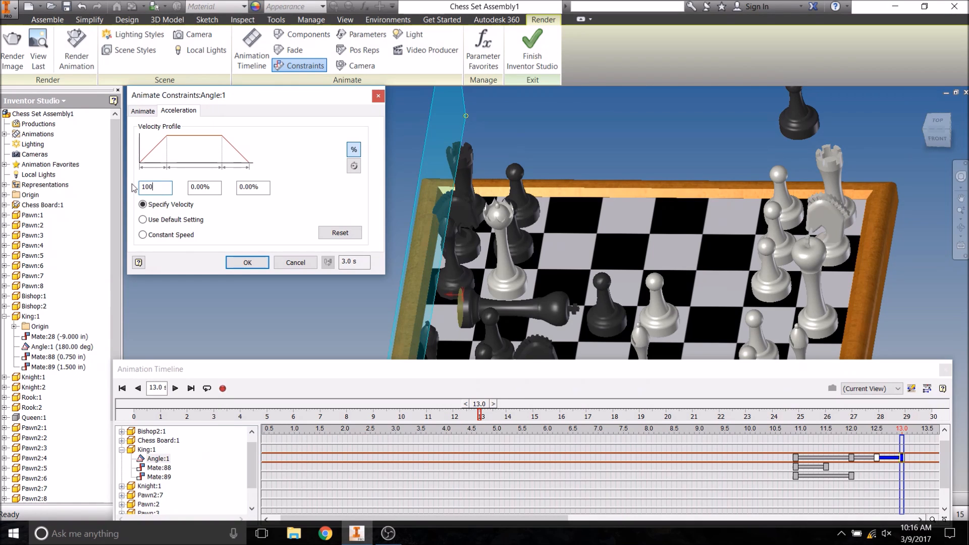
{"action": "left_click", "coordinate": [247, 263]}
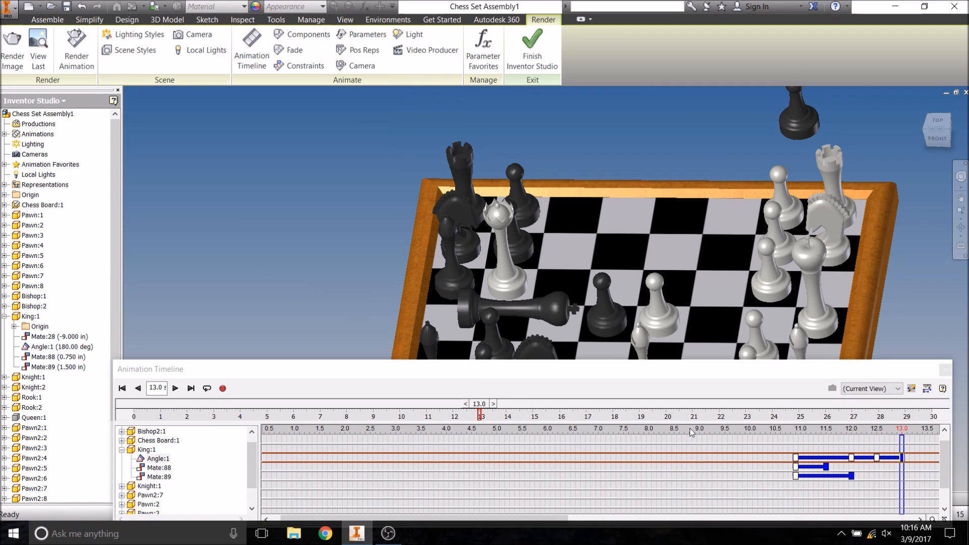
- Give the king's Mate:88 action a specified velocity profile with 100% acceleration
{"action": "right_click", "coordinate": [822, 466]}
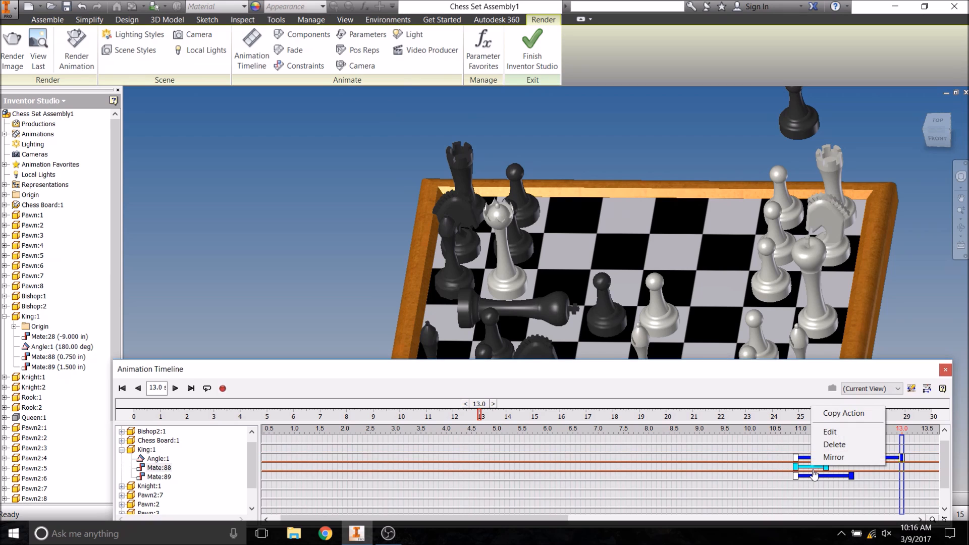
{"action": "left_click", "coordinate": [843, 432]}
{"action": "left_click", "coordinate": [178, 111]}
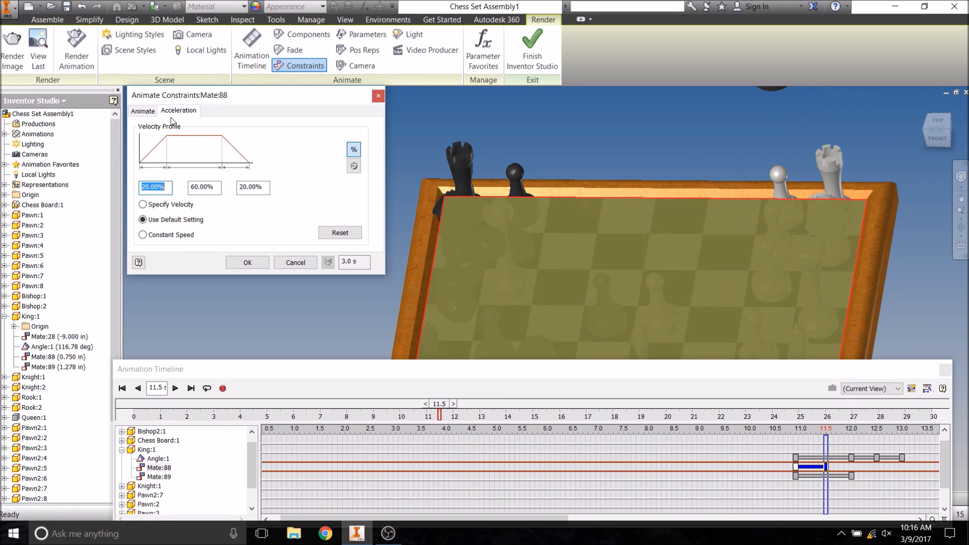
{"action": "left_click", "coordinate": [143, 204]}
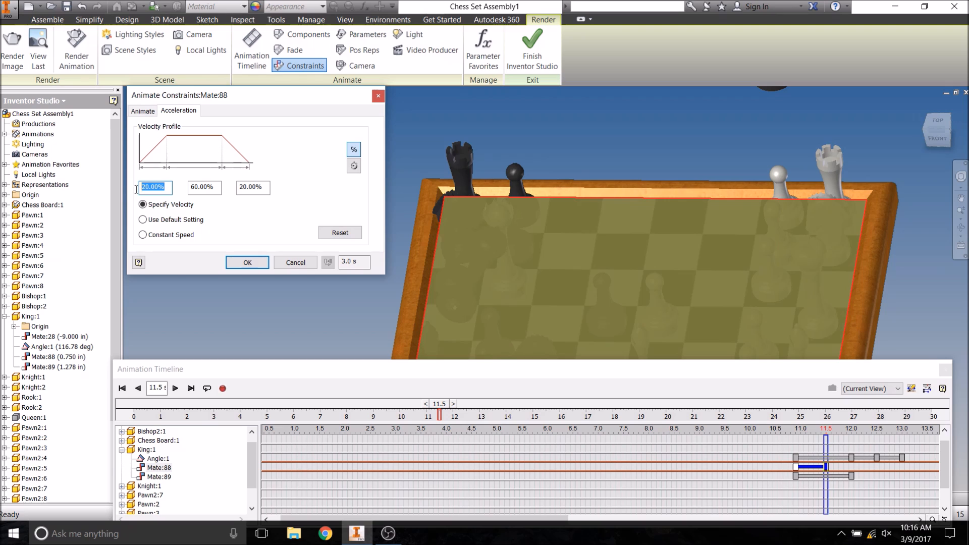
{"action": "type", "text": "100"}
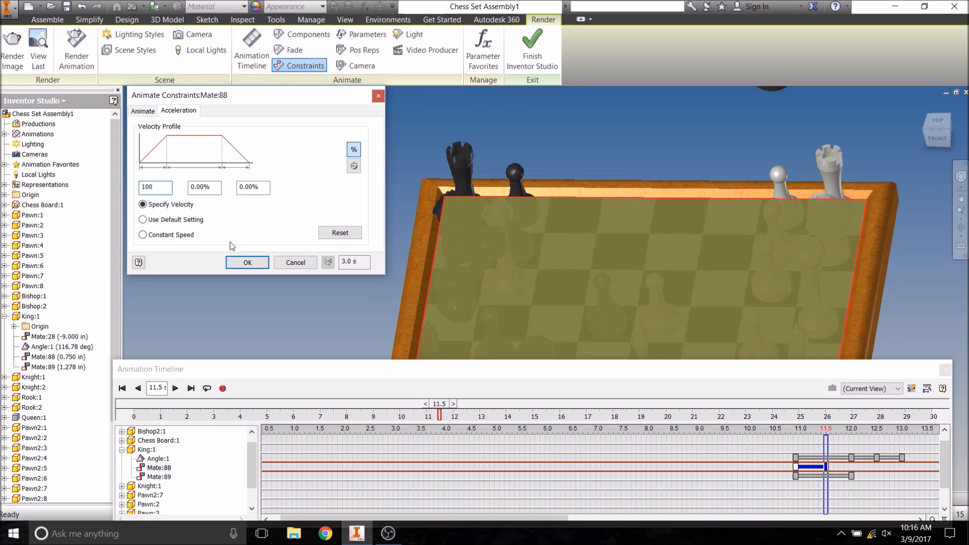
{"action": "left_click", "coordinate": [243, 263]}
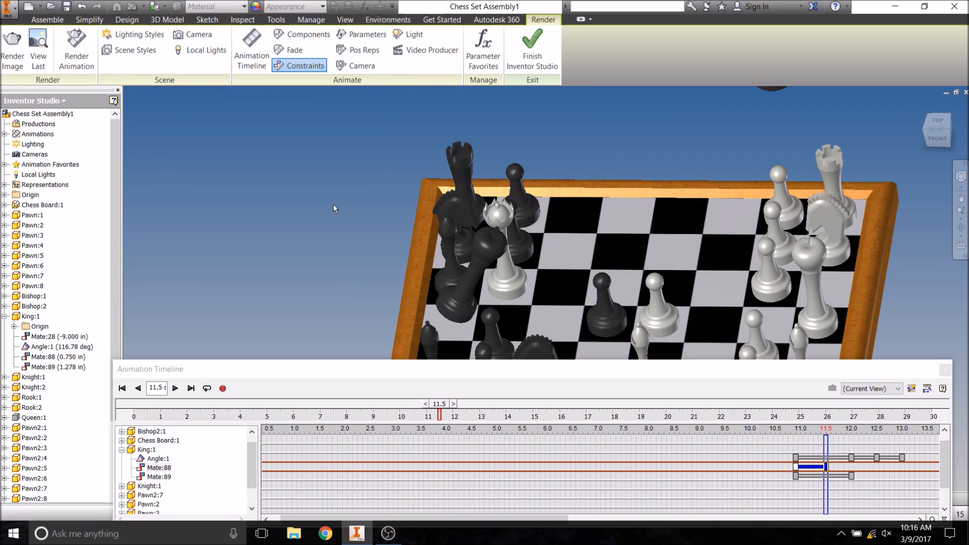
- Give the king's Mate:89 action a specified velocity profile with 100% acceleration
{"action": "right_click", "coordinate": [816, 476]}
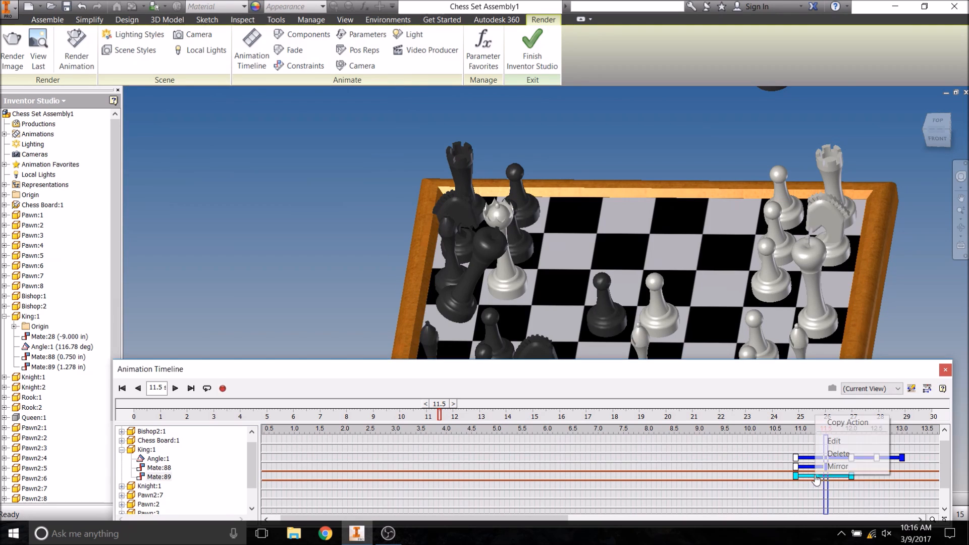
{"action": "left_click", "coordinate": [834, 443]}
{"action": "left_click", "coordinate": [173, 112]}
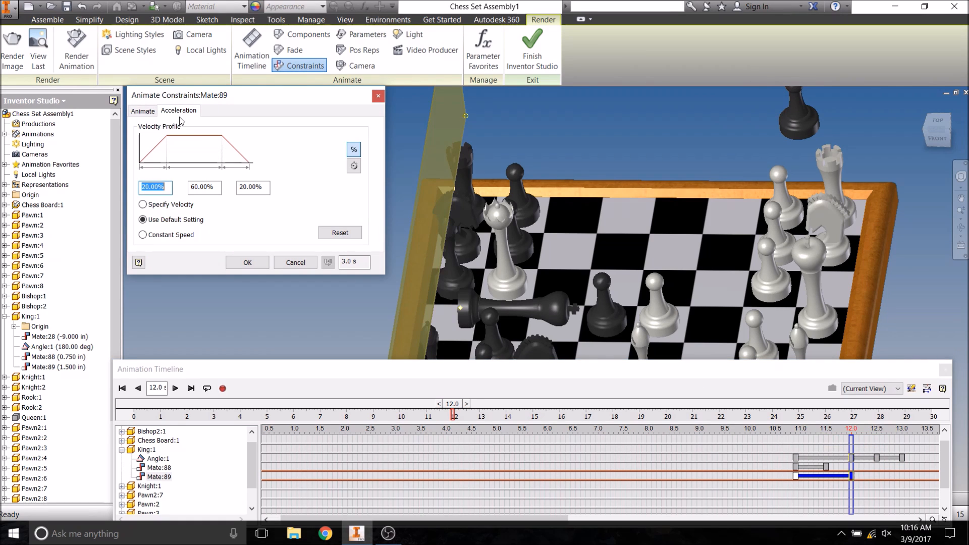
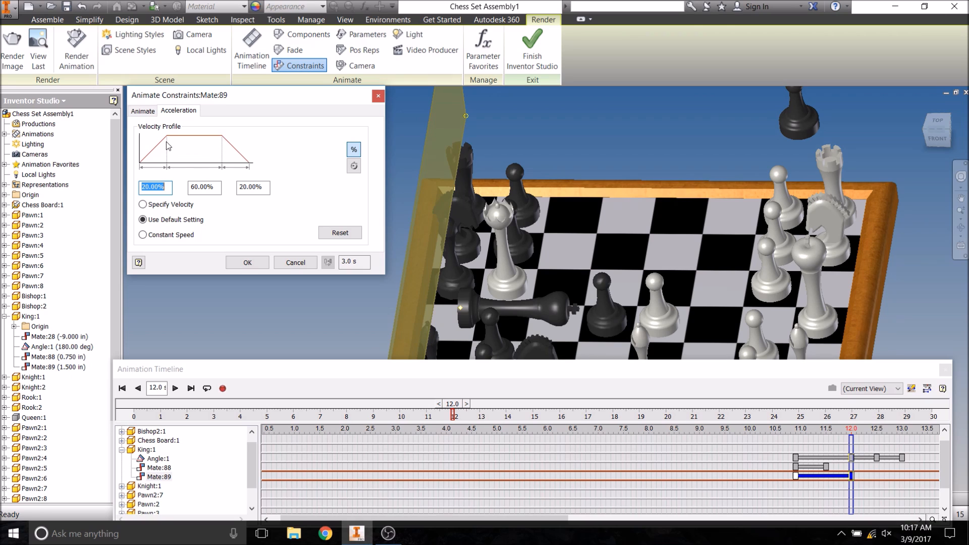
{"action": "left_click", "coordinate": [145, 205]}
{"action": "type", "text": "100"}
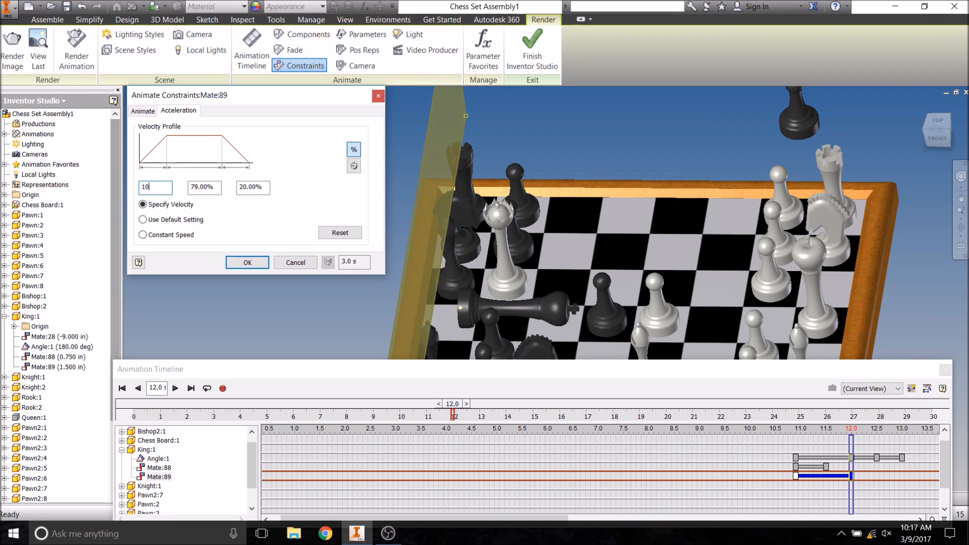
{"action": "left_click", "coordinate": [260, 263]}
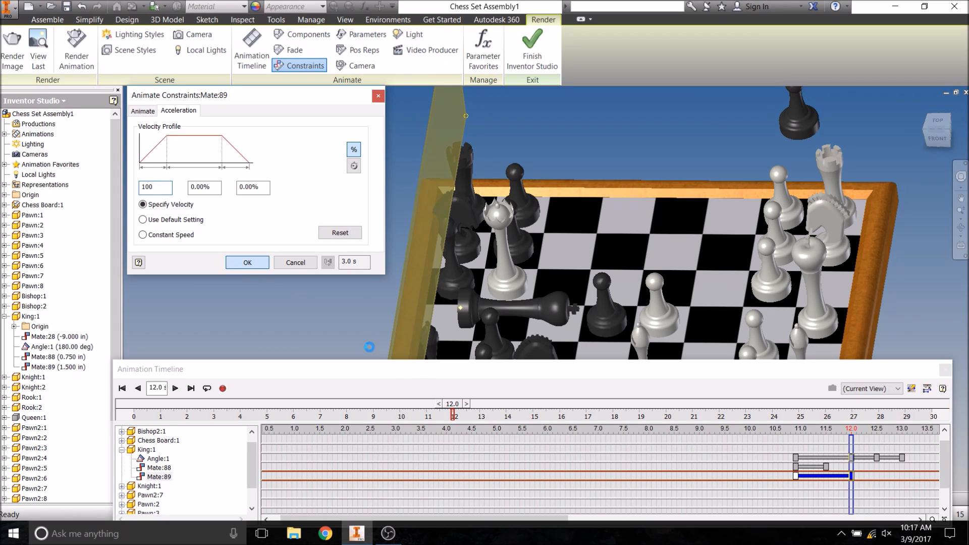
- Replay the animation from about 9.9 s to check the king's accelerated fall and bounce
{"action": "left_click", "coordinate": [439, 403]}
{"action": "left_click_drag", "start_coordinate": [439, 402], "coordinate": [402, 402]}
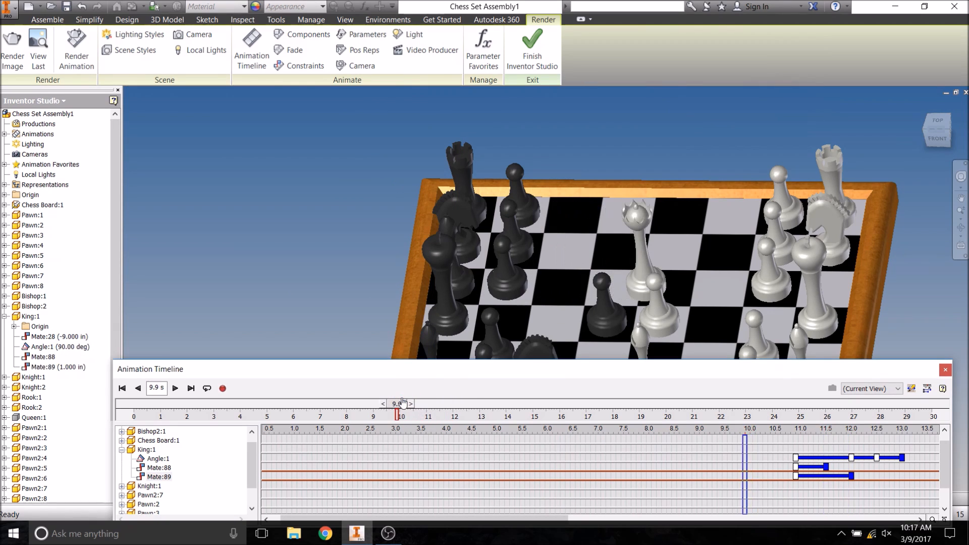
{"action": "left_click", "coordinate": [176, 388]}
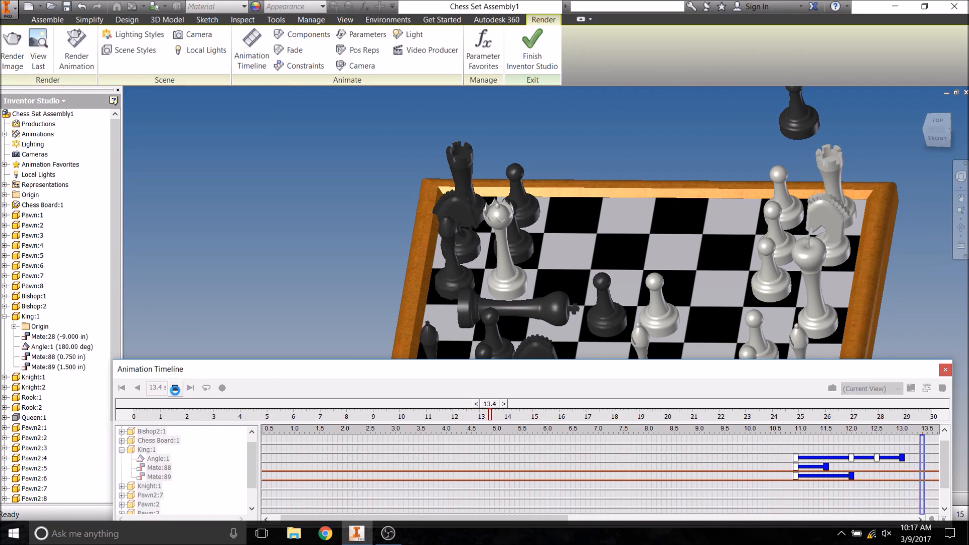
{"action": "left_click", "coordinate": [175, 388]}
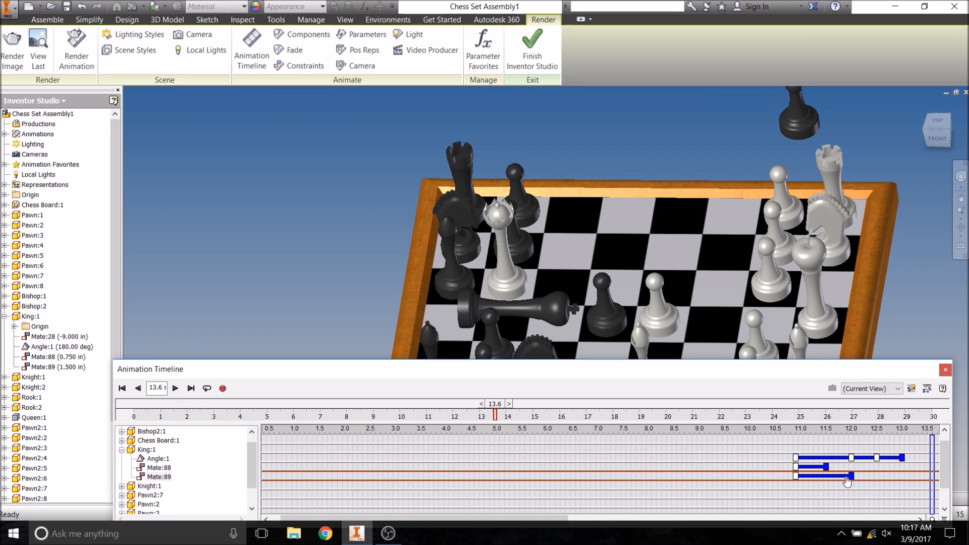
- Shorten the king's Angle:1 actions to end at about 11.7, 12.0 and 12.3 s, and Mate:89 to end at about 11.7 s
{"action": "left_click", "coordinate": [842, 457]}
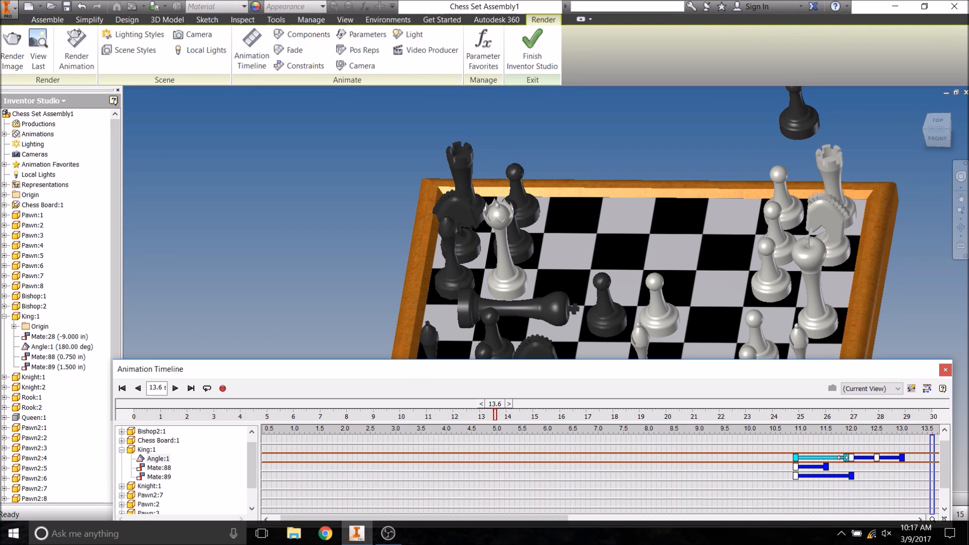
{"action": "mouse_move", "coordinate": [868, 463]}
{"action": "left_mouse_down"}
{"action": "mouse_move", "coordinate": [850, 458]}
{"action": "mouse_move", "coordinate": [880, 458]}
{"action": "mouse_move", "coordinate": [864, 461]}
{"action": "left_mouse_up"}
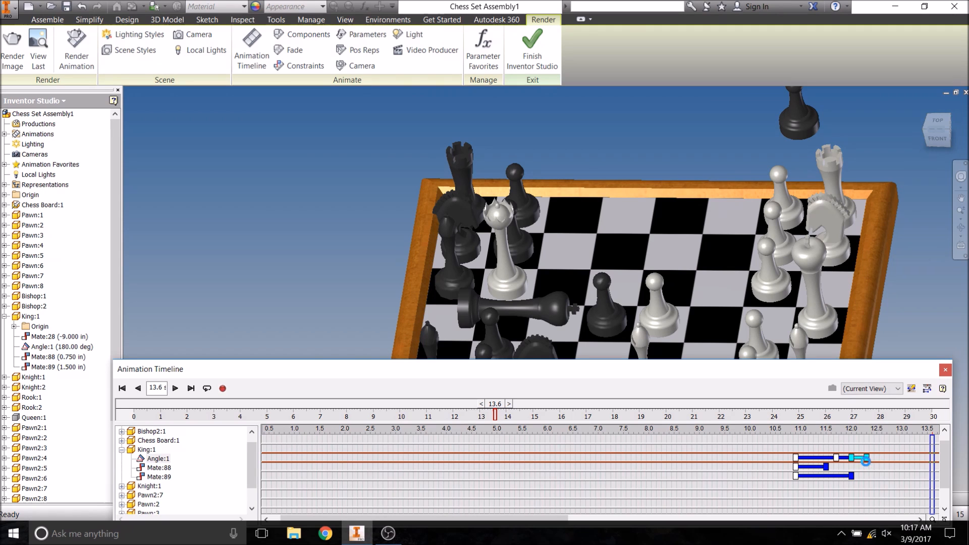
{"action": "left_click_drag", "start_coordinate": [849, 475], "coordinate": [841, 476]}
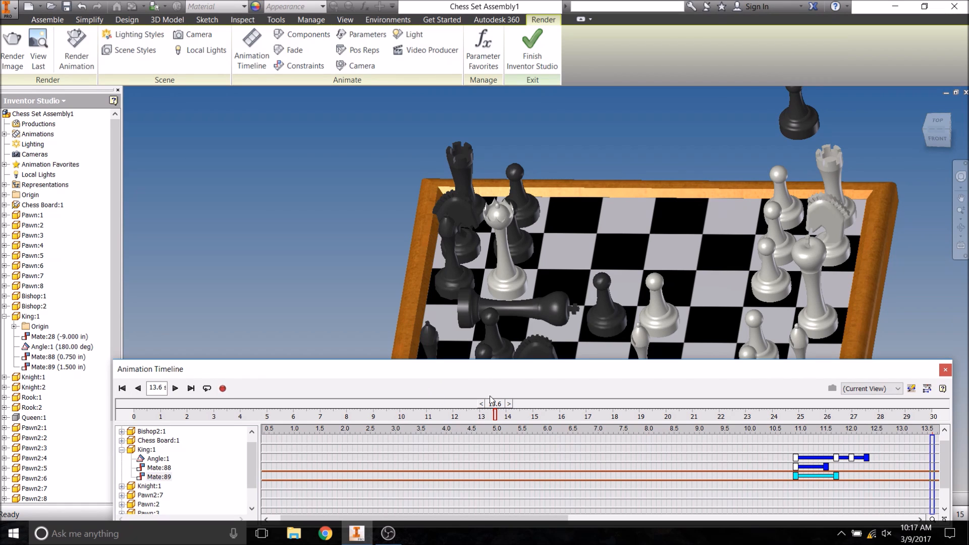
- Replay the king's shortened fall and bounce from about 10.5 s and save the assembly
{"action": "left_click_drag", "start_coordinate": [495, 406], "coordinate": [413, 405]}
{"action": "left_click", "coordinate": [174, 388]}
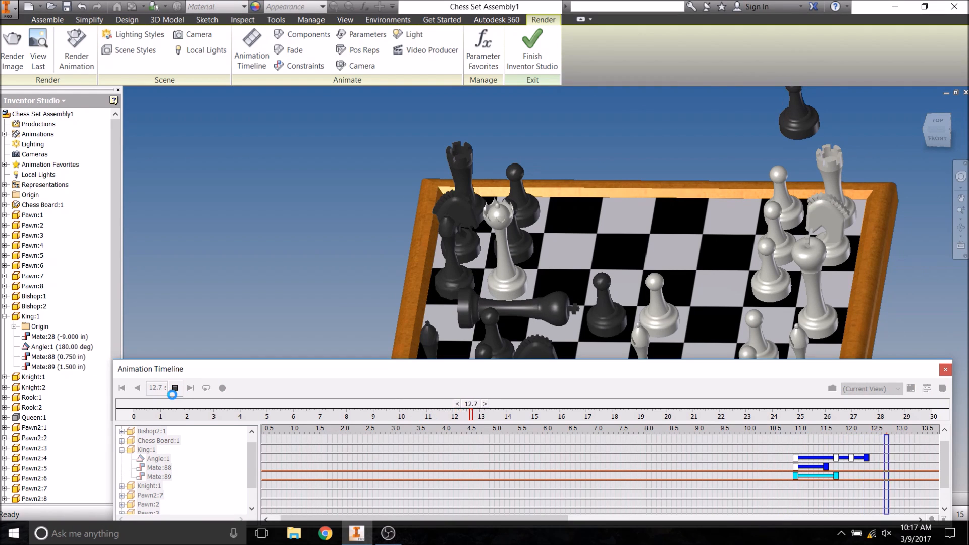
{"action": "left_click", "coordinate": [175, 387]}
{"action": "left_click", "coordinate": [291, 263]}
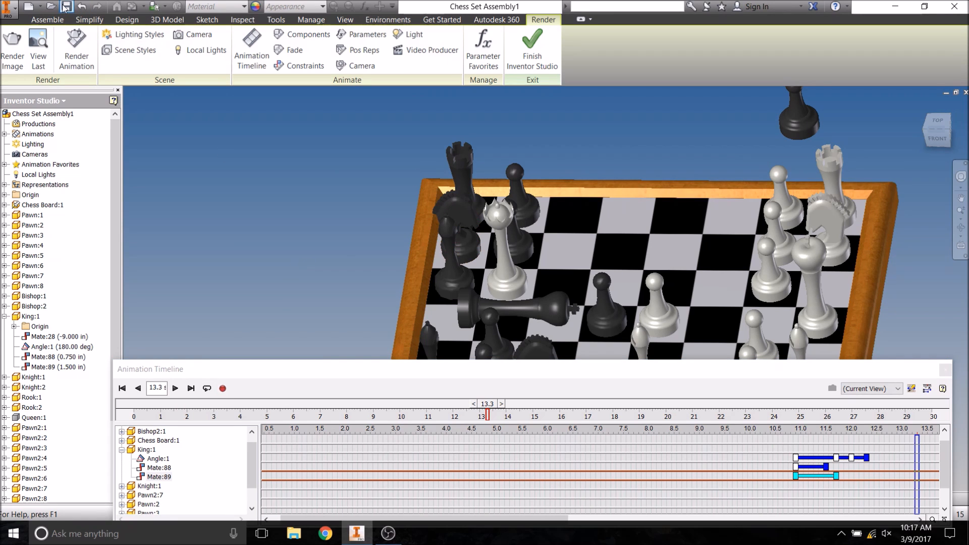
{"action": "left_click", "coordinate": [81, 6]}
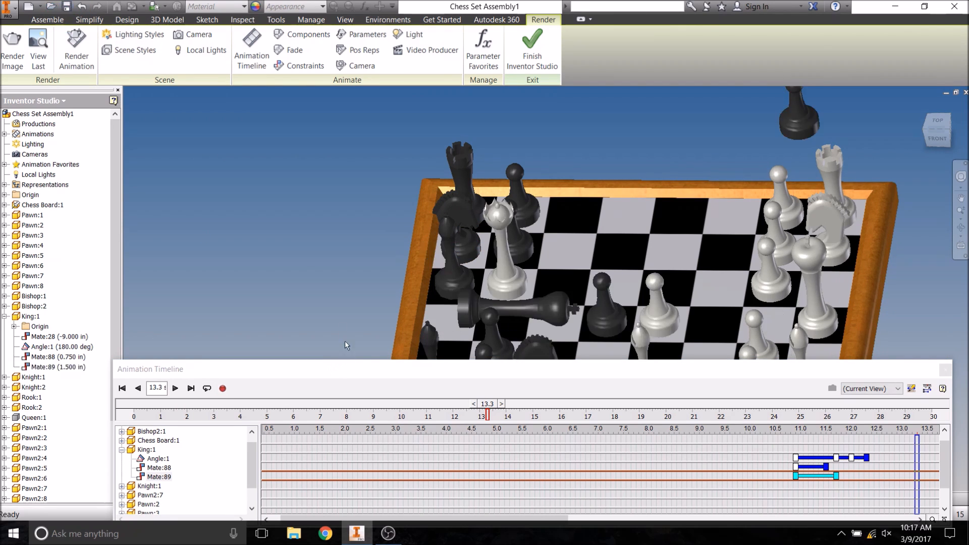